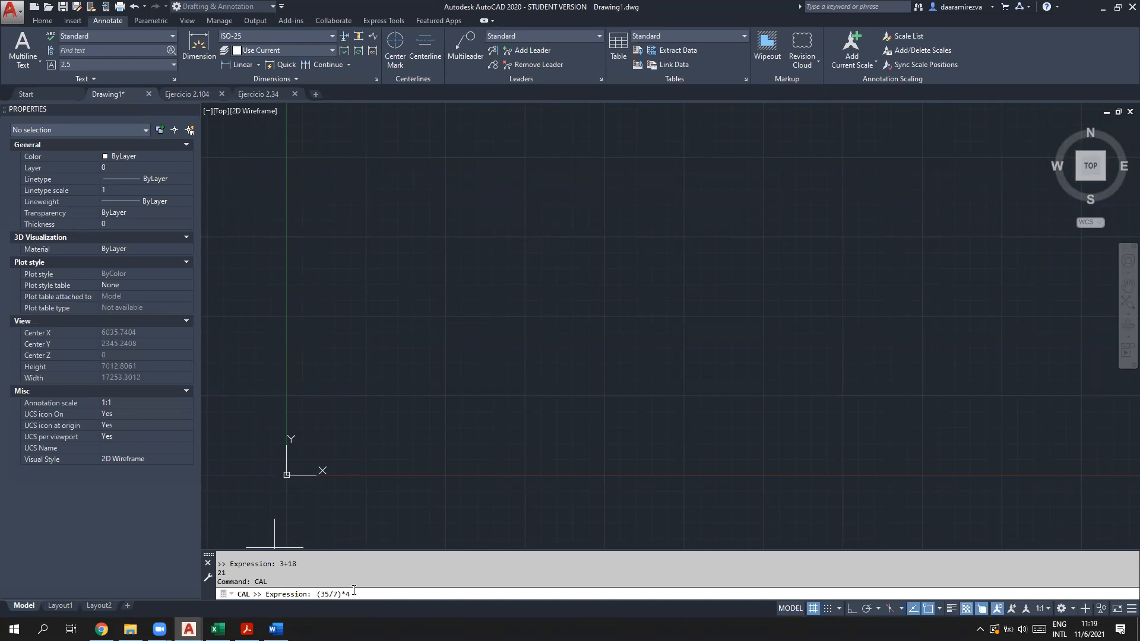
Step: Evaluate (35/7)*4 to get 20, then use CAL to store r=sqrt(2500)*6, returning 300
{"action": "key", "text": "Return"}
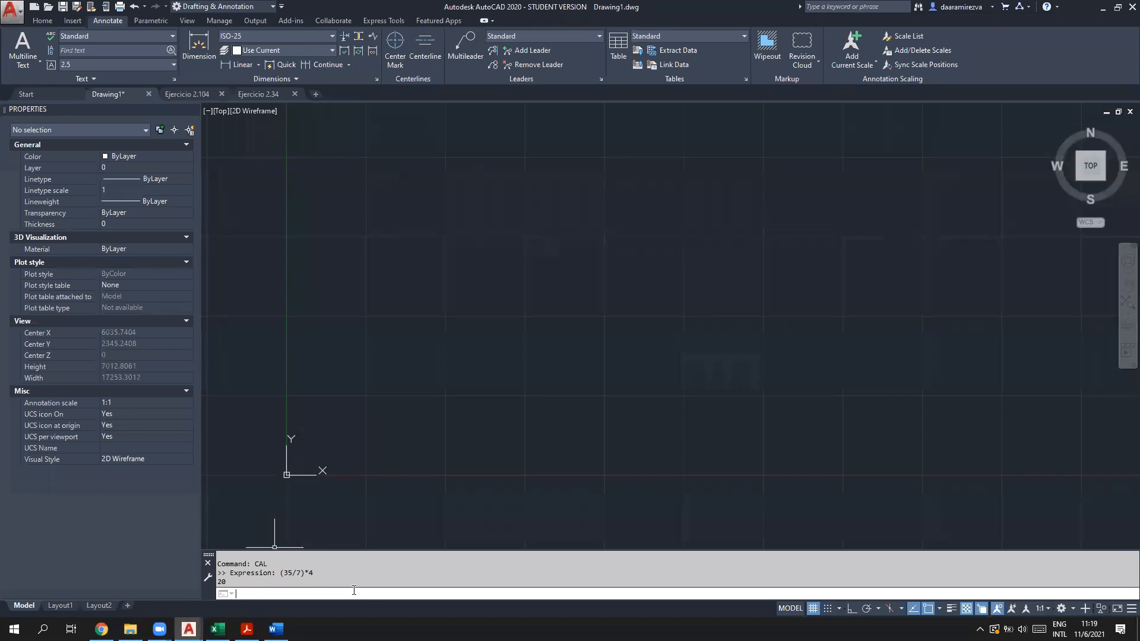
{"action": "type", "text": "cal"}
{"action": "key", "text": "Return"}
{"action": "type", "text": "ression: r="}
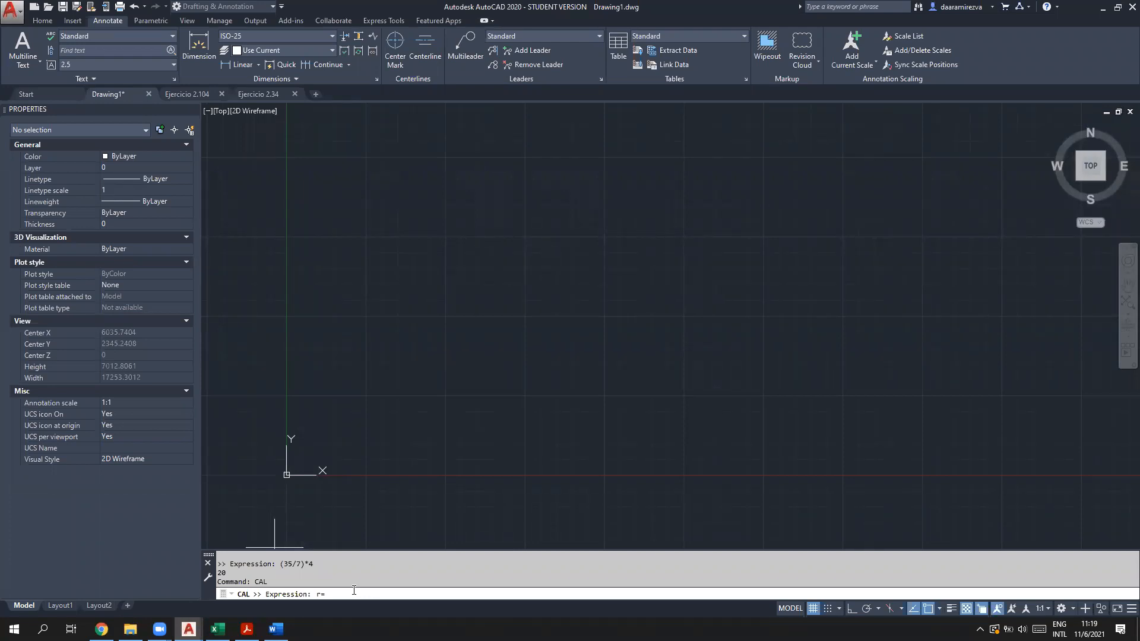
{"action": "type", "text": "qrt"}
{"action": "type", "text": "()"}
{"action": "type", "text": "2500"}
{"action": "type", "text": "*"}
{"action": "type", "text": "6"}
{"action": "key", "text": "Return"}
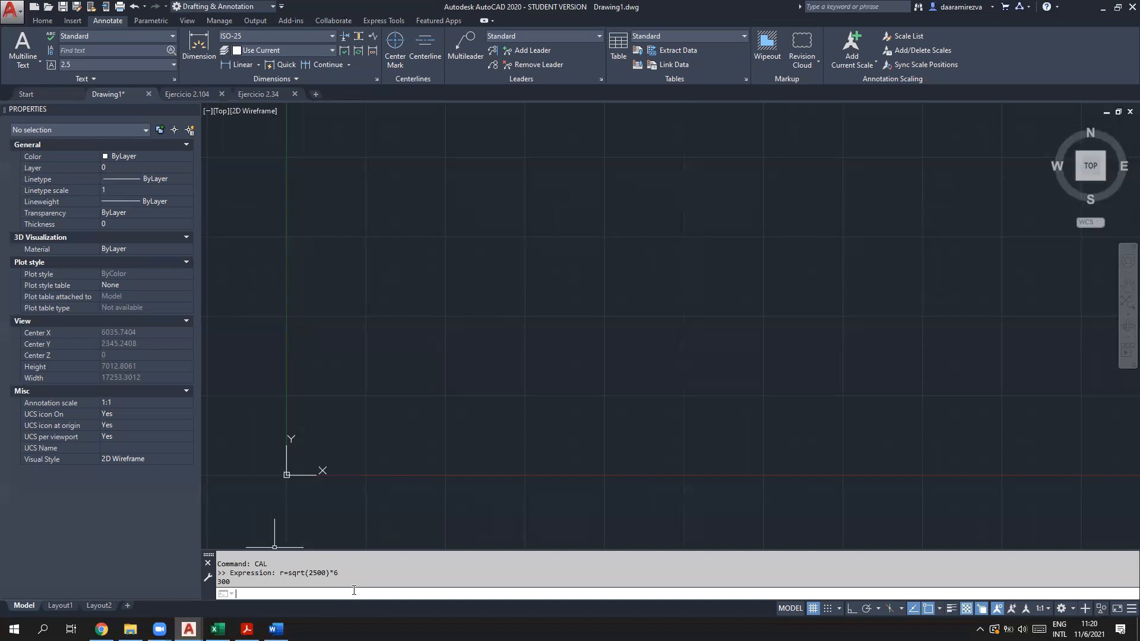
Step: Run CAL and evaluate r-200 from the stored variable, getting 100
{"action": "type", "text": "al"}
{"action": "key", "text": "Return"}
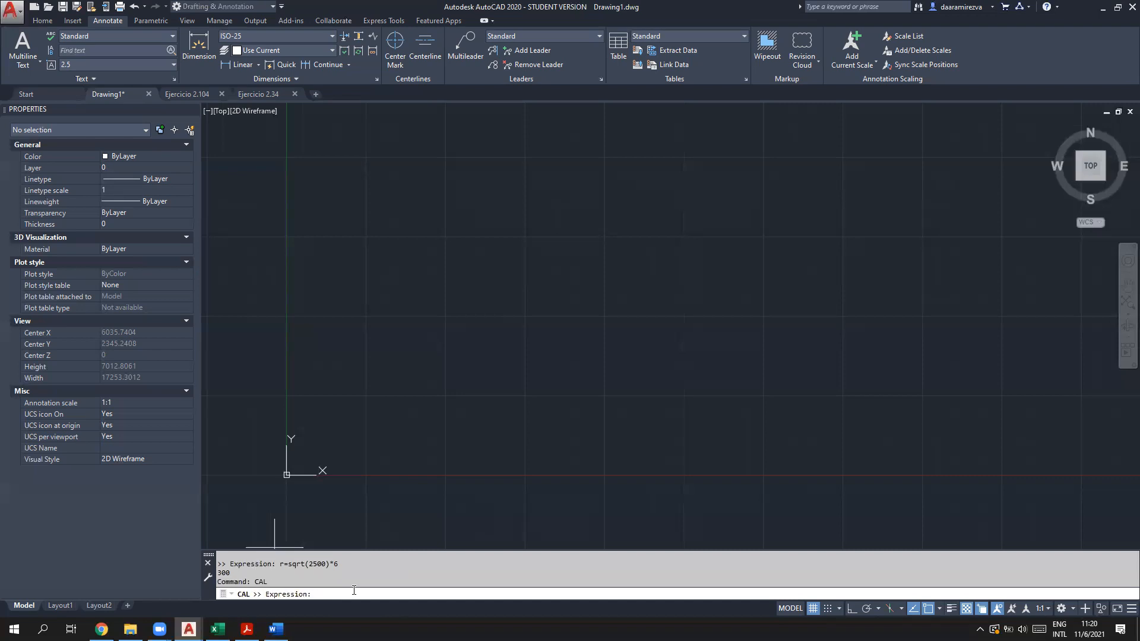
{"action": "type", "text": "r-200"}
{"action": "key", "text": "Return"}
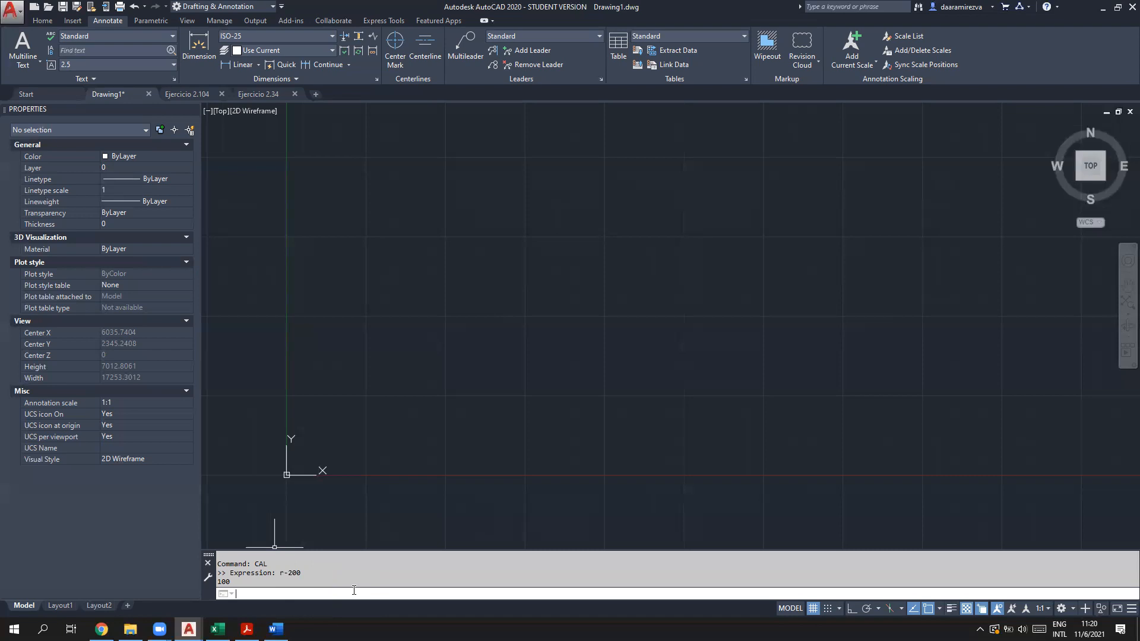
Step: Start CAL once more, then cancel the calculator prompt with Esc
{"action": "type", "text": "CAL"}
{"action": "key", "text": "Return"}
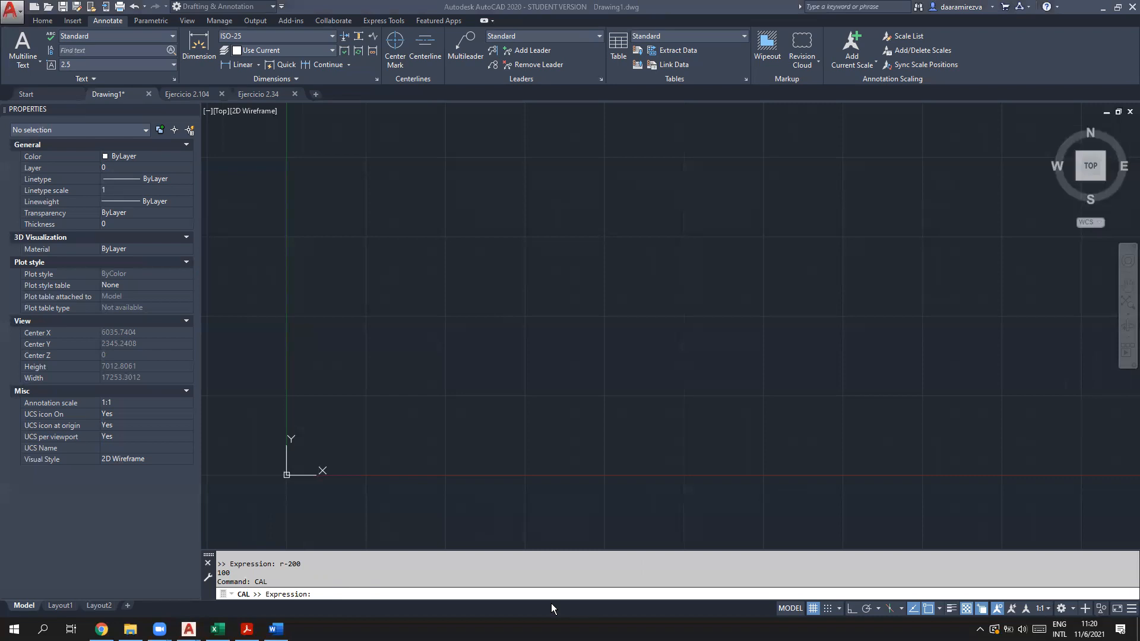
{"action": "left_click", "coordinate": [347, 596]}
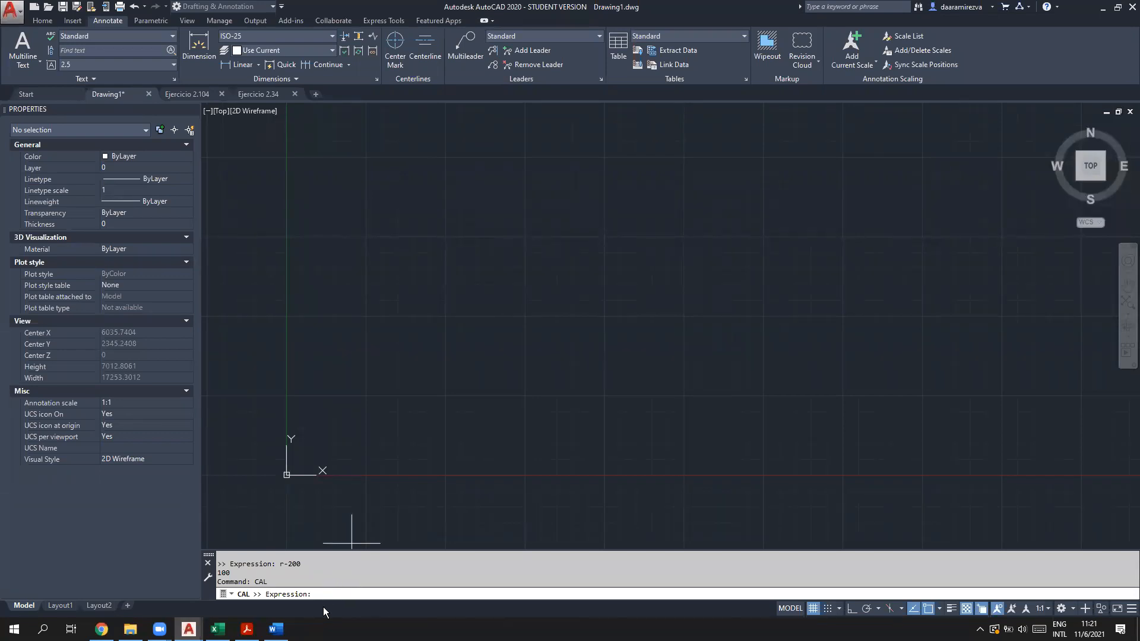
{"action": "key", "text": "Escape"}
{"action": "key", "text": "Escape"}
{"action": "key", "text": "Escape"}
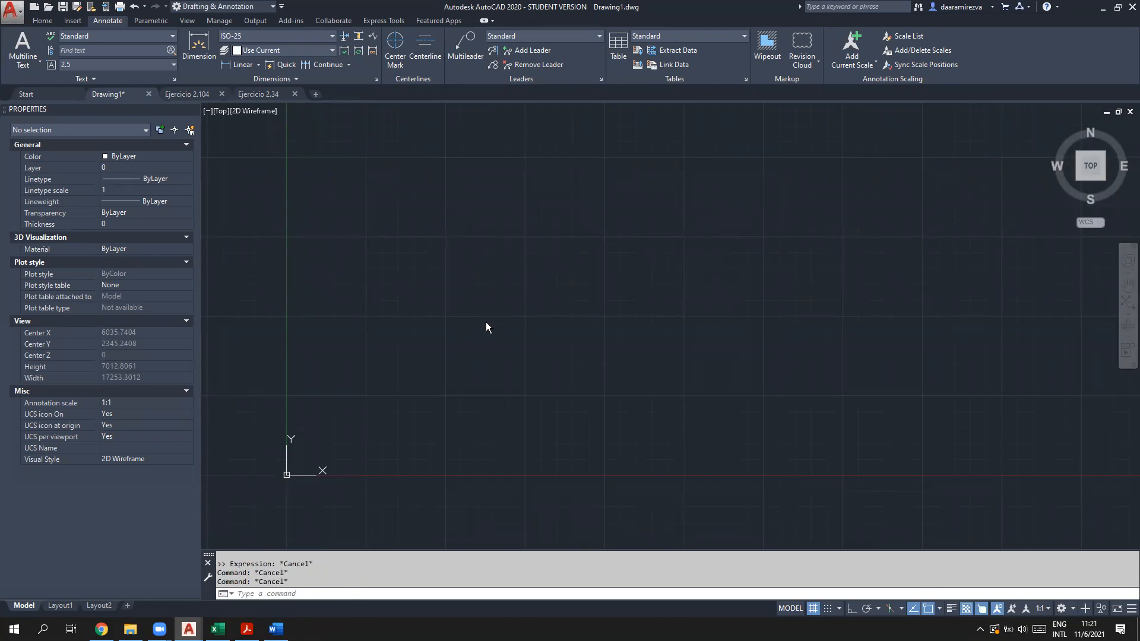
Step: Close the Help window and return to the Home tab's drawing tools
{"action": "key", "text": "F1"}
{"action": "left_click", "coordinate": [275, 9]}
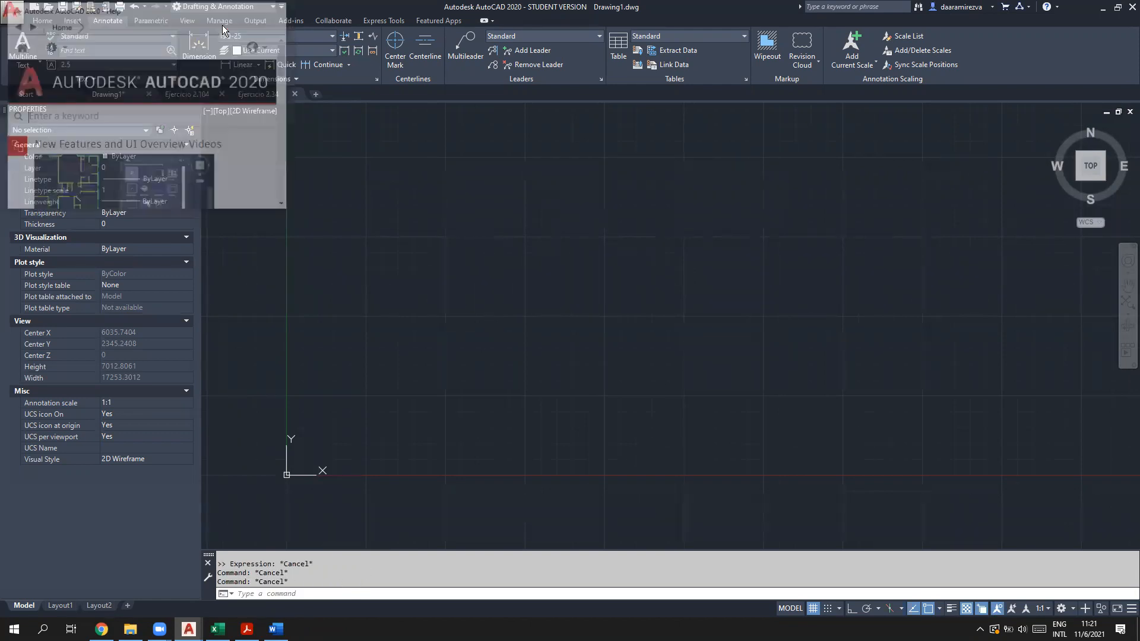
{"action": "left_click", "coordinate": [72, 21]}
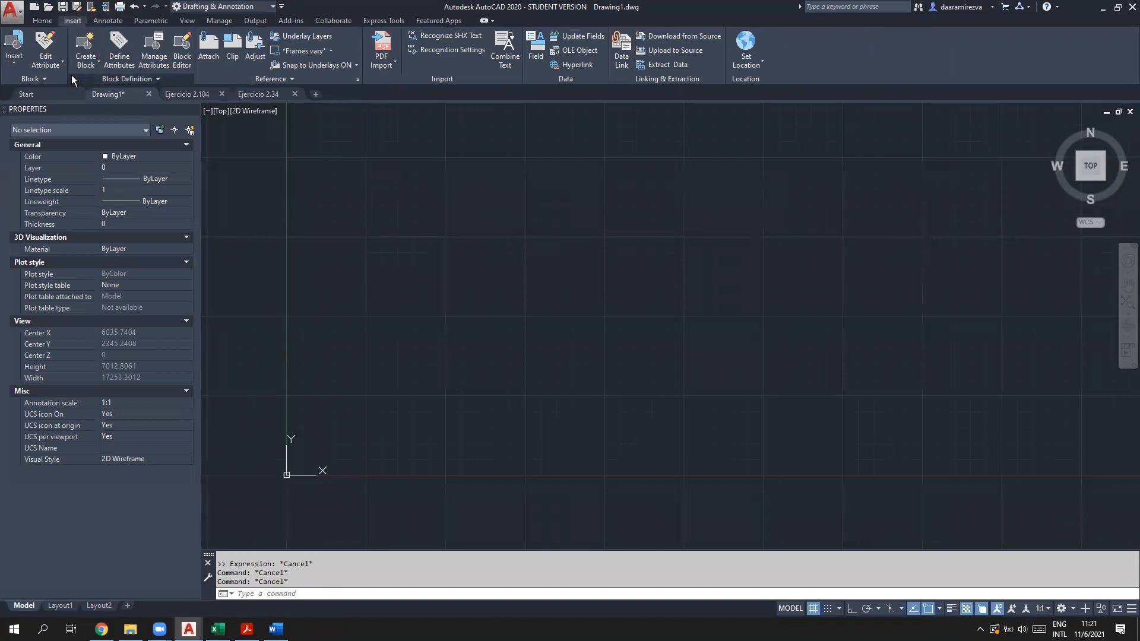
{"action": "left_click", "coordinate": [43, 20]}
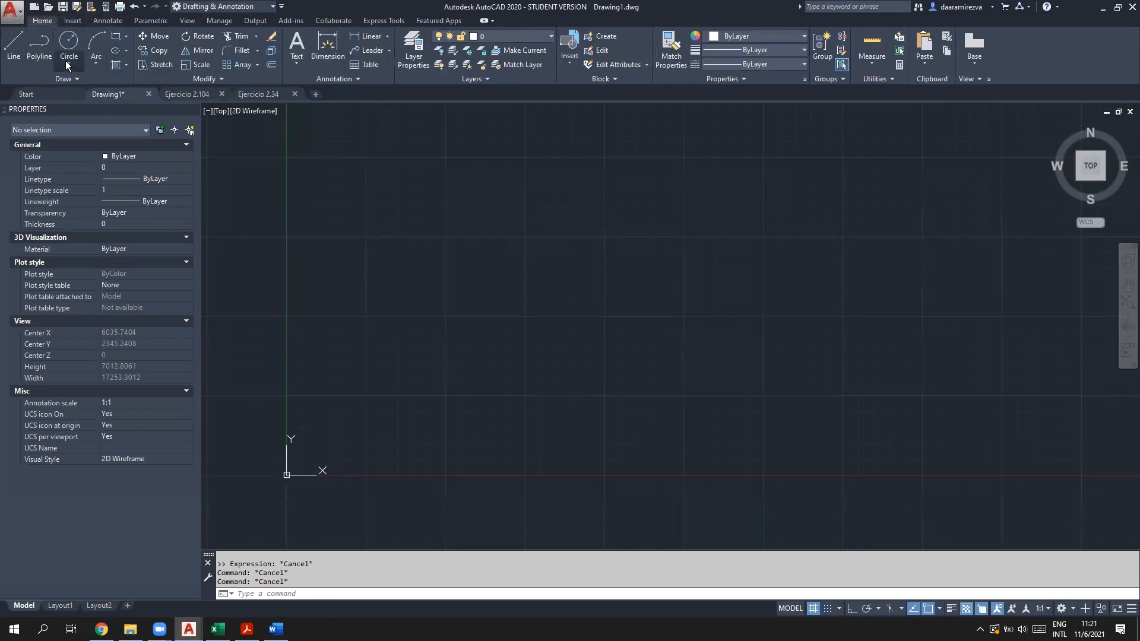
Step: Draw a rectangle above and to the right of the origin from two opposite corners
{"action": "left_click", "coordinate": [116, 38]}
{"action": "left_click", "coordinate": [420, 191]}
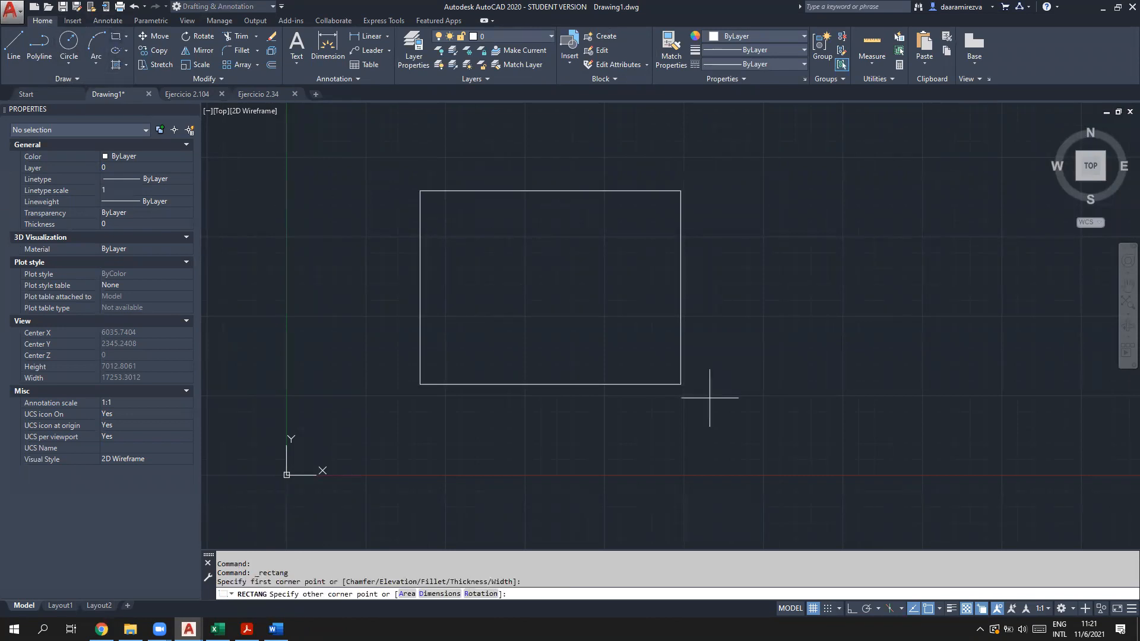
{"action": "left_click", "coordinate": [838, 416]}
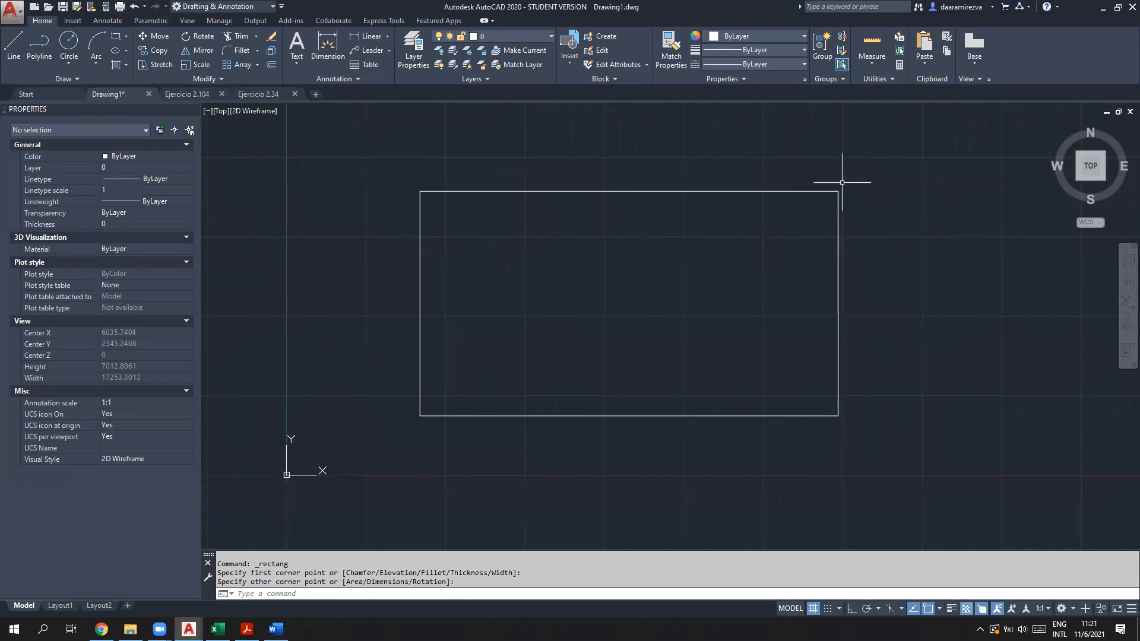
{"action": "left_click", "coordinate": [8, 42]}
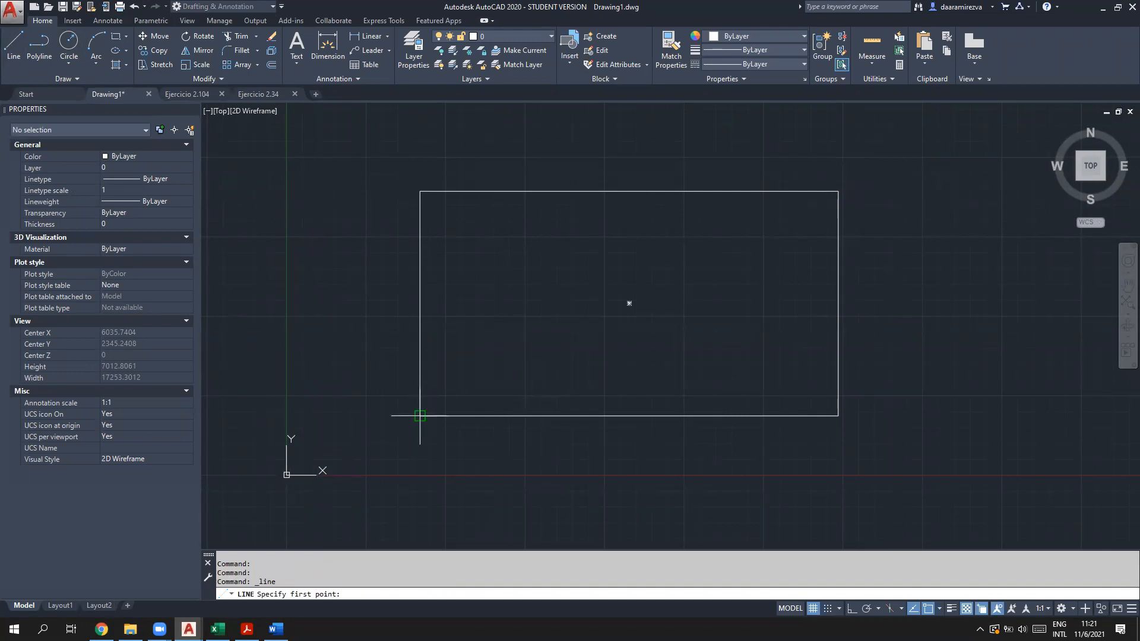
{"action": "left_click", "coordinate": [69, 43]}
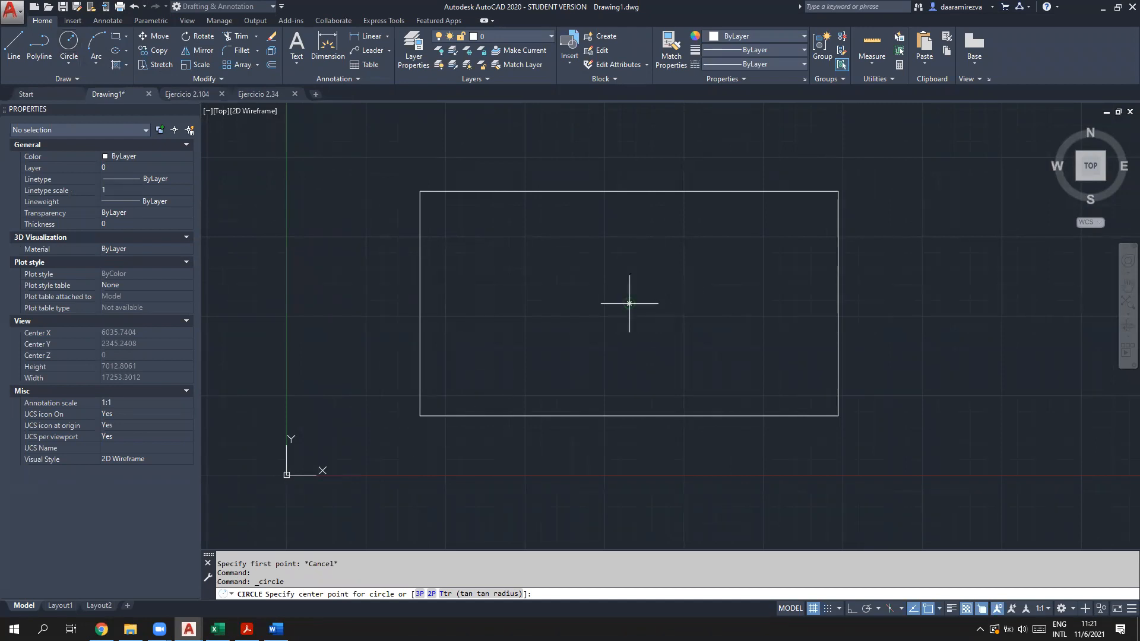
{"action": "left_click", "coordinate": [629, 303]}
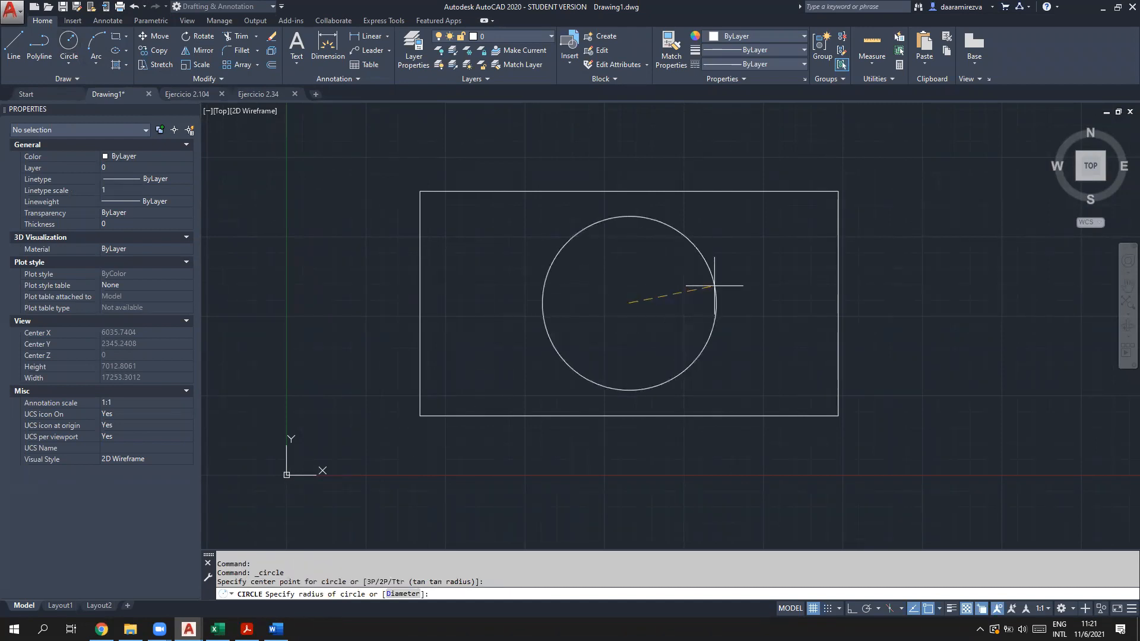
{"action": "left_click", "coordinate": [780, 302]}
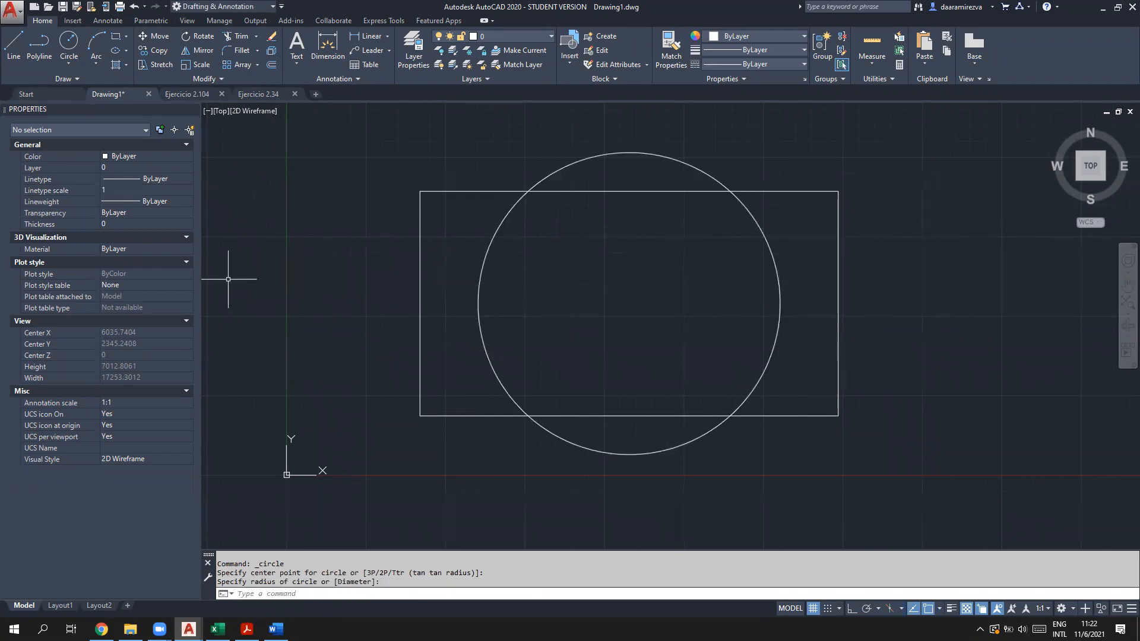
{"action": "left_click", "coordinate": [16, 51]}
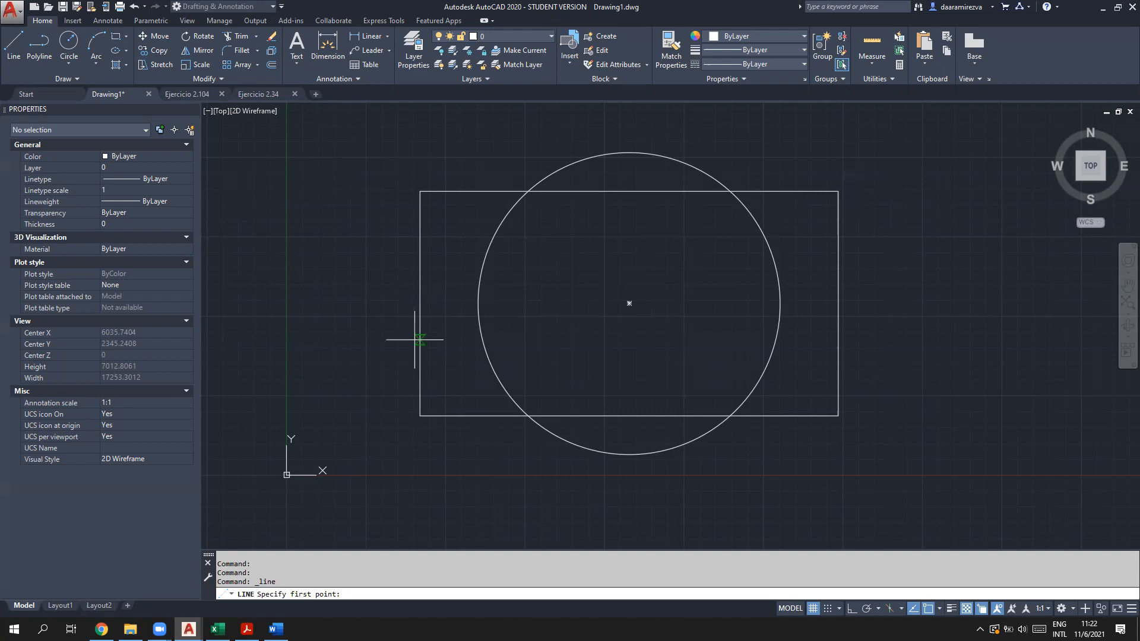
{"action": "key", "text": "Escape"}
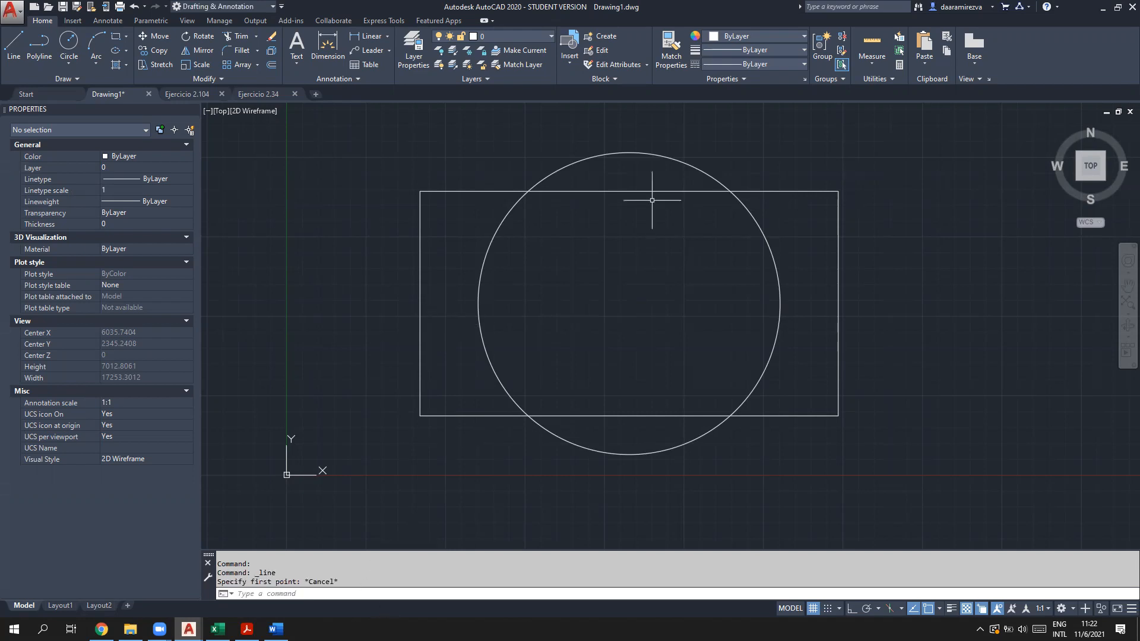
{"action": "left_click", "coordinate": [483, 263]}
{"action": "key", "text": "Delete"}
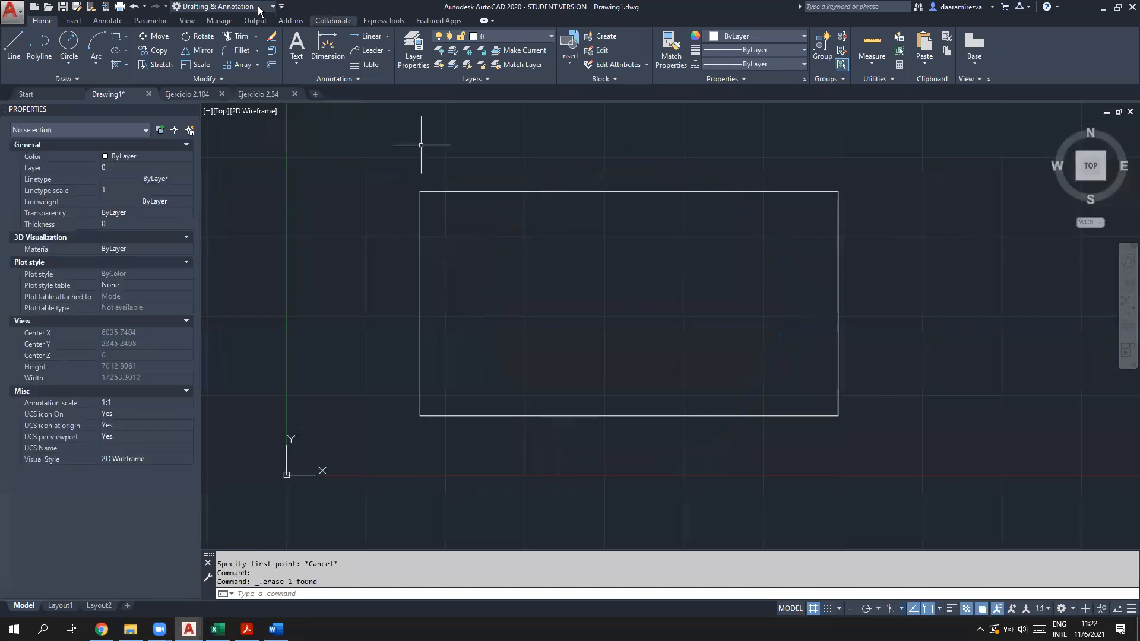
{"action": "left_click", "coordinate": [108, 20]}
Step: Dimension the rectangle's diagonal from lower-left to upper-right corner, then cancel the dimension command
{"action": "left_click", "coordinate": [199, 48]}
{"action": "left_click", "coordinate": [420, 415]}
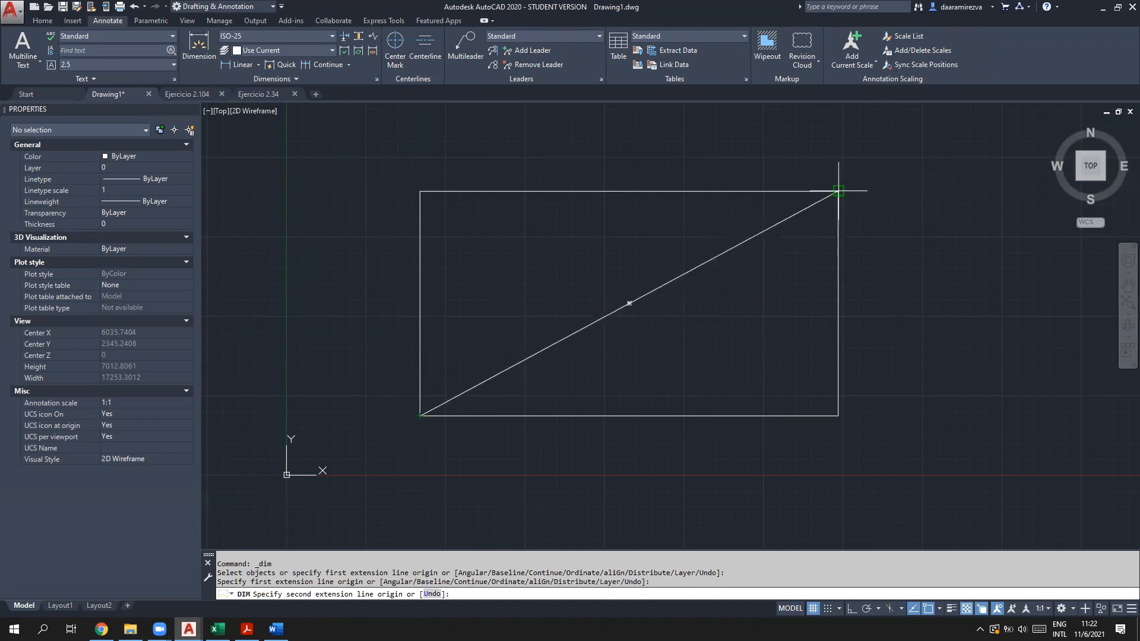
{"action": "left_click", "coordinate": [840, 189]}
{"action": "left_click", "coordinate": [441, 147]}
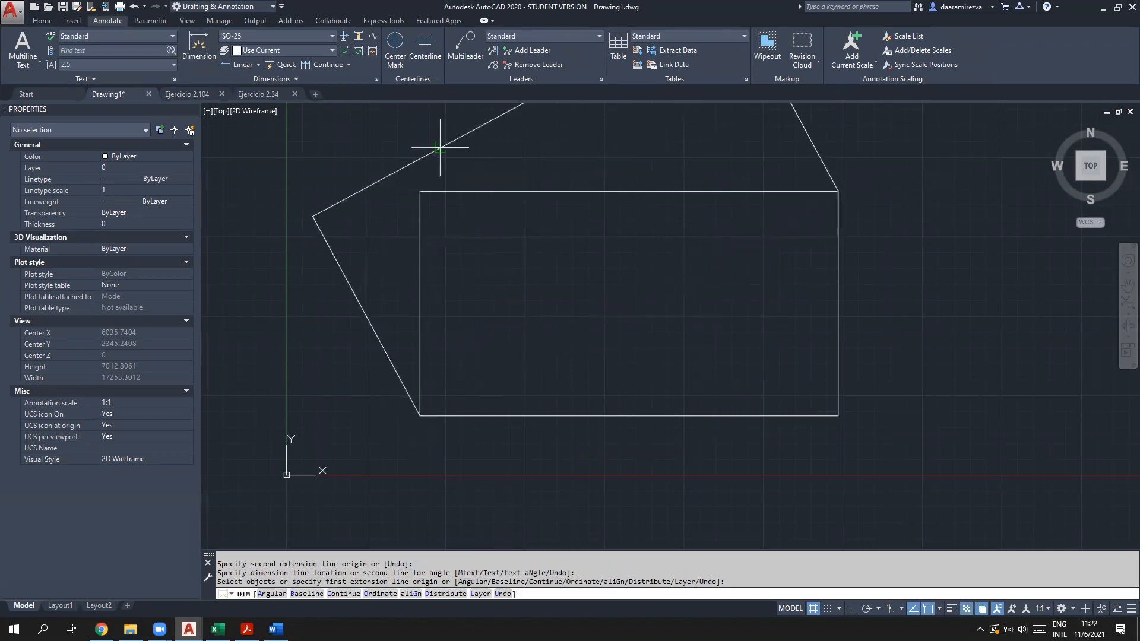
{"action": "middle_click_drag", "start_coordinate": [519, 132], "coordinate": [528, 210]}
{"action": "scroll", "coordinate": [528, 209], "scroll_direction": "up", "scroll_amount": 2}
{"action": "middle_click_drag", "start_coordinate": [514, 165], "coordinate": [531, 322]}
{"action": "scroll", "coordinate": [529, 229], "scroll_direction": "up", "scroll_amount": 10}
{"action": "scroll", "coordinate": [431, 421], "scroll_direction": "down", "scroll_amount": 8}
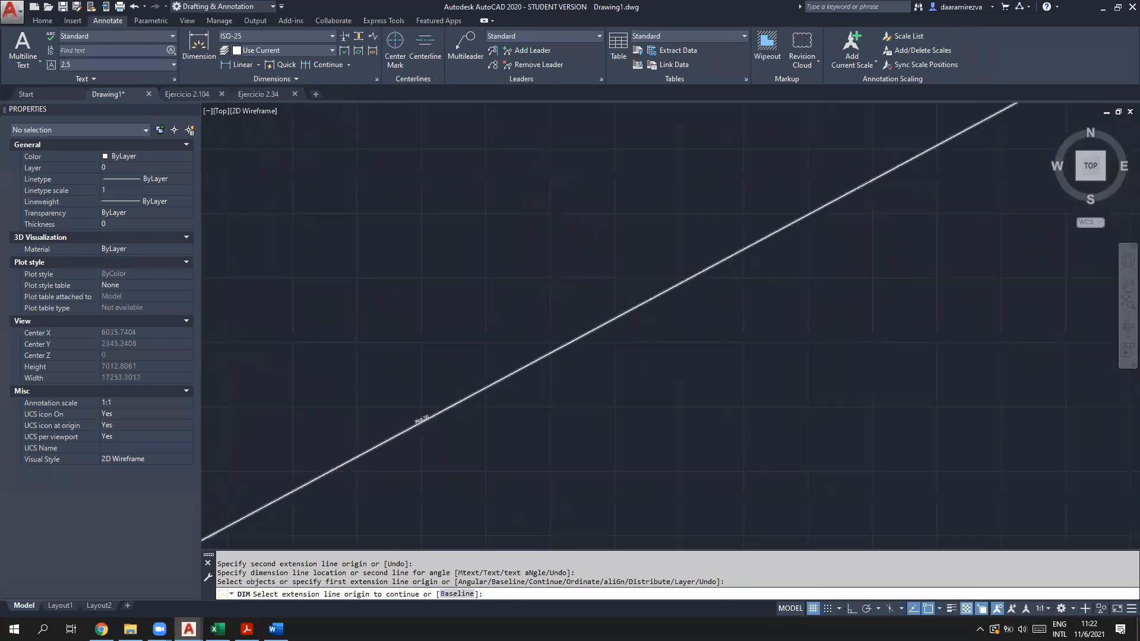
{"action": "scroll", "coordinate": [796, 351], "scroll_direction": "down", "scroll_amount": 2}
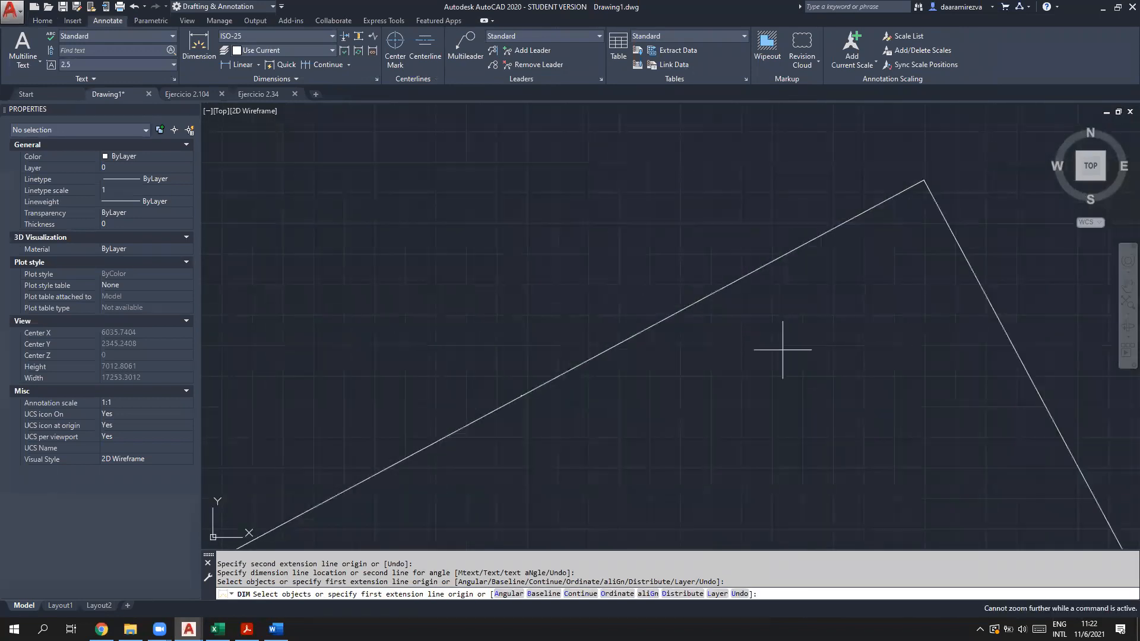
{"action": "middle_click", "coordinate": [677, 418]}
{"action": "middle_click", "coordinate": [677, 418]}
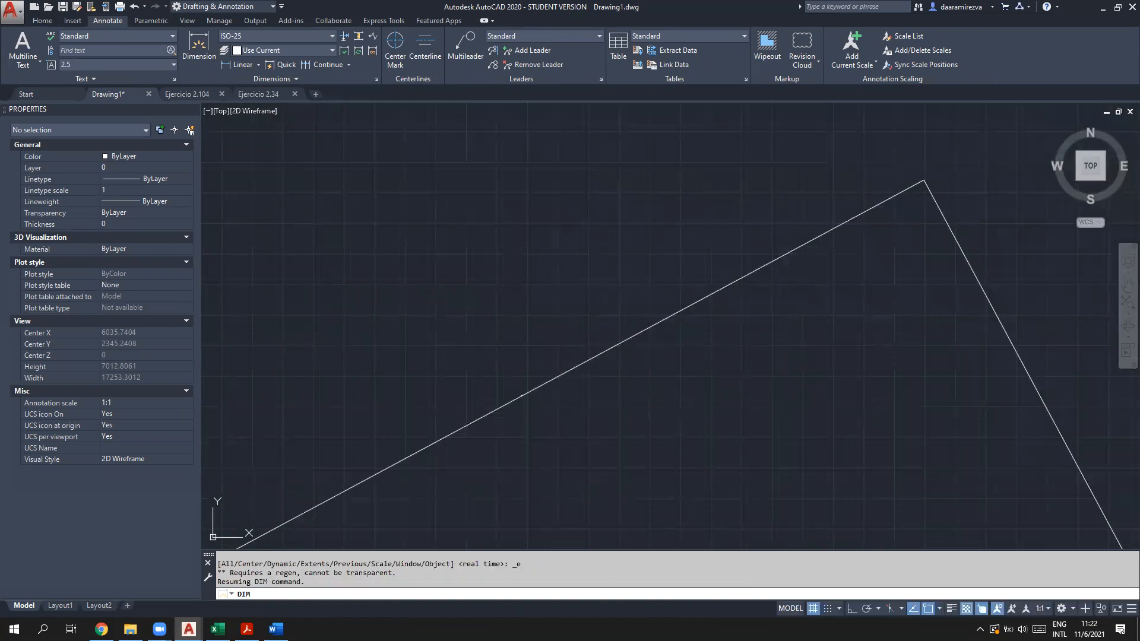
{"action": "key", "text": "Escape"}
Step: Delete the slanted four-sided polyline and undo until the circle returns, then select the circle
{"action": "middle_click", "coordinate": [450, 374]}
{"action": "middle_click", "coordinate": [451, 374]}
{"action": "scroll", "coordinate": [452, 374], "scroll_direction": "down", "scroll_amount": 1}
{"action": "scroll", "coordinate": [452, 420], "scroll_direction": "up", "scroll_amount": 2}
{"action": "middle_click_drag", "start_coordinate": [471, 412], "coordinate": [547, 336]}
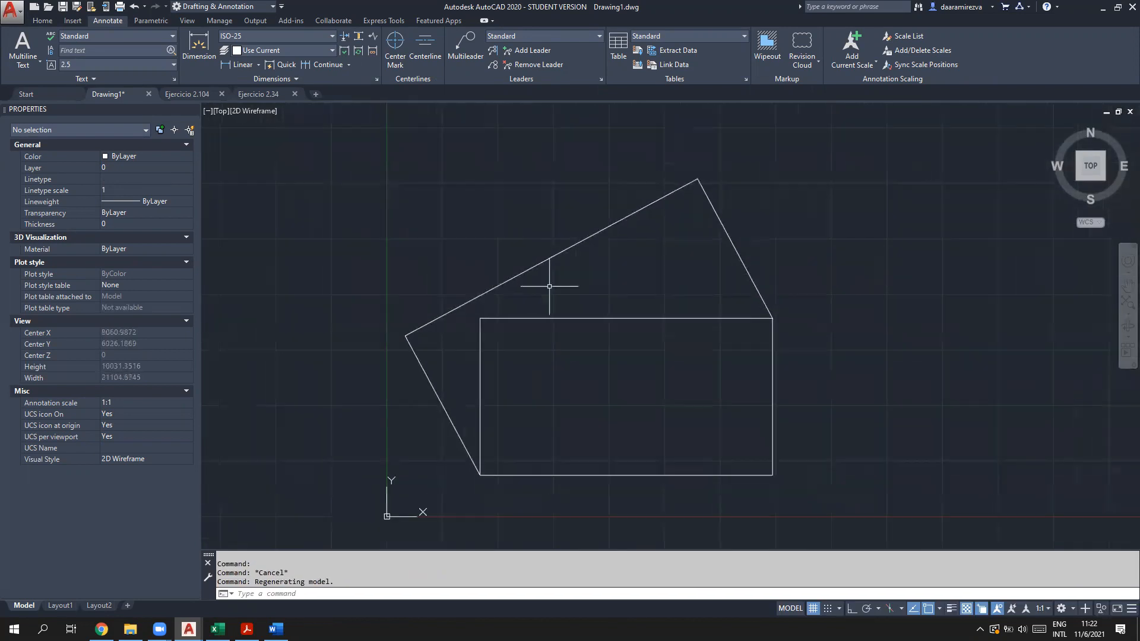
{"action": "left_click", "coordinate": [571, 230]}
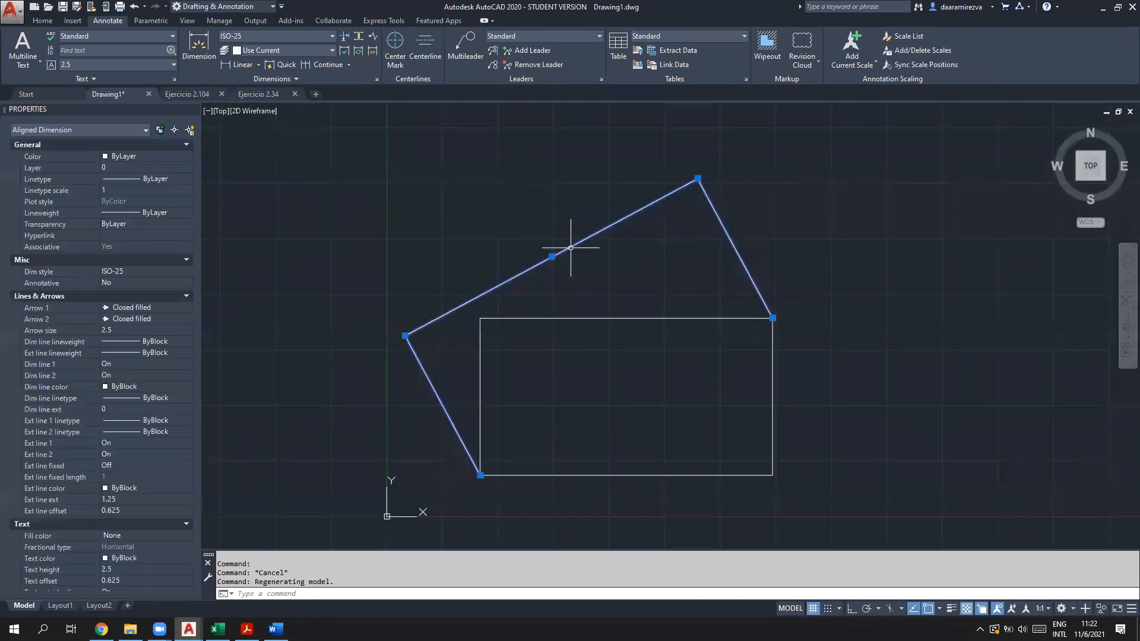
{"action": "key", "text": "Delete"}
{"action": "key", "text": "ctrl+z"}
{"action": "key", "text": "ctrl+z"}
{"action": "key", "text": "ctrl+z"}
{"action": "key", "text": "ctrl+z"}
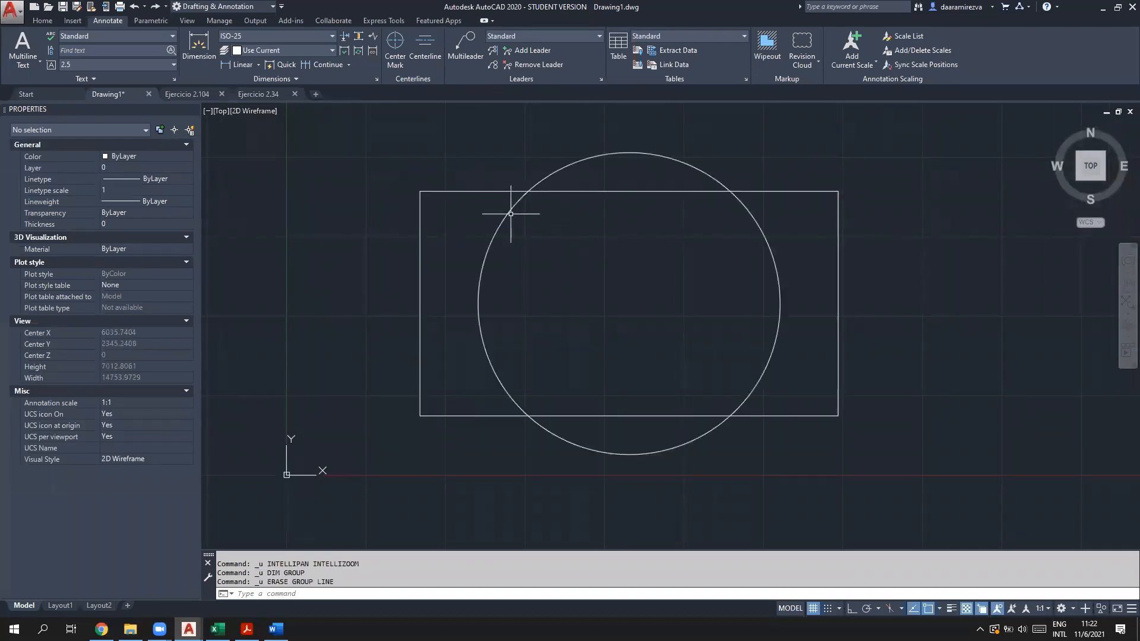
{"action": "left_click", "coordinate": [511, 211]}
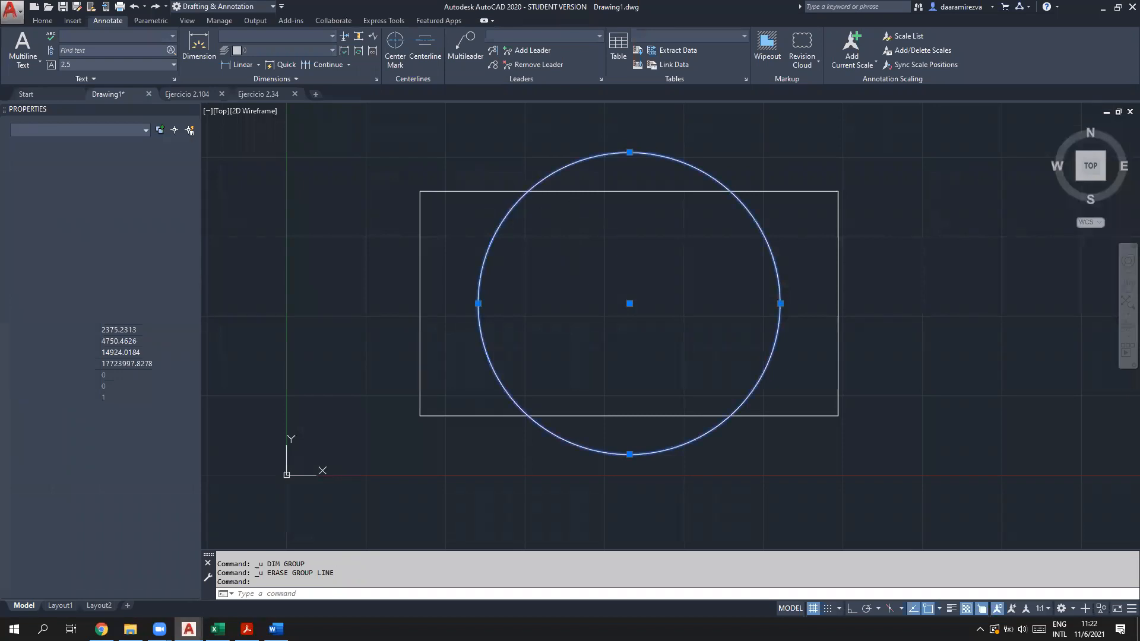
Step: Erase the selected circle from inside the rectangle
{"action": "key", "text": "Delete"}
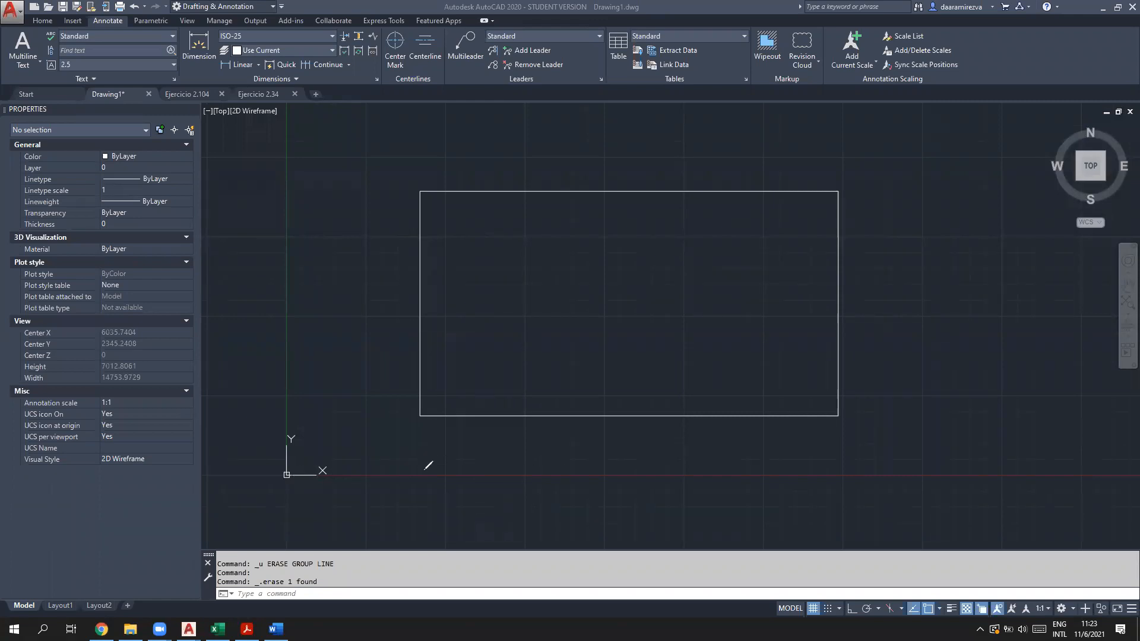
Step: Sketch pen X marks on the X axis at 100,0 and 200,0, plus their midpoint 150,0
{"action": "mouse_move", "coordinate": [419, 471]}
{"action": "left_mouse_down"}
{"action": "mouse_move", "coordinate": [430, 484]}
{"action": "mouse_move", "coordinate": [418, 486]}
{"action": "mouse_move", "coordinate": [415, 512]}
{"action": "mouse_move", "coordinate": [423, 528]}
{"action": "mouse_move", "coordinate": [429, 517]}
{"action": "left_mouse_up"}
{"action": "mouse_move", "coordinate": [674, 474]}
{"action": "left_mouse_down"}
{"action": "mouse_move", "coordinate": [655, 519]}
{"action": "mouse_move", "coordinate": [675, 508]}
{"action": "mouse_move", "coordinate": [680, 525]}
{"action": "mouse_move", "coordinate": [694, 507]}
{"action": "left_mouse_up"}
{"action": "left_click", "coordinate": [681, 519]}
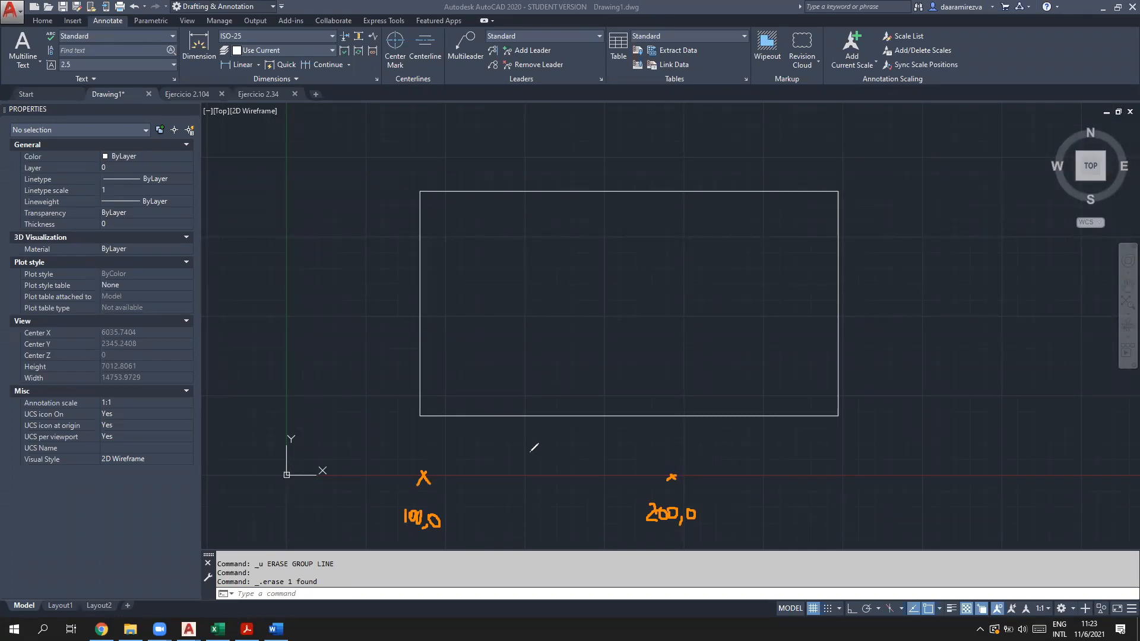
{"action": "mouse_move", "coordinate": [543, 472]}
{"action": "left_mouse_down"}
{"action": "mouse_move", "coordinate": [553, 493]}
{"action": "mouse_move", "coordinate": [532, 488]}
{"action": "left_mouse_up"}
{"action": "left_click_drag", "start_coordinate": [536, 464], "coordinate": [546, 480]}
{"action": "mouse_move", "coordinate": [527, 509]}
{"action": "left_mouse_down"}
{"action": "mouse_move", "coordinate": [533, 526]}
{"action": "mouse_move", "coordinate": [540, 508]}
{"action": "mouse_move", "coordinate": [551, 522]}
{"action": "mouse_move", "coordinate": [569, 512]}
{"action": "left_mouse_up"}
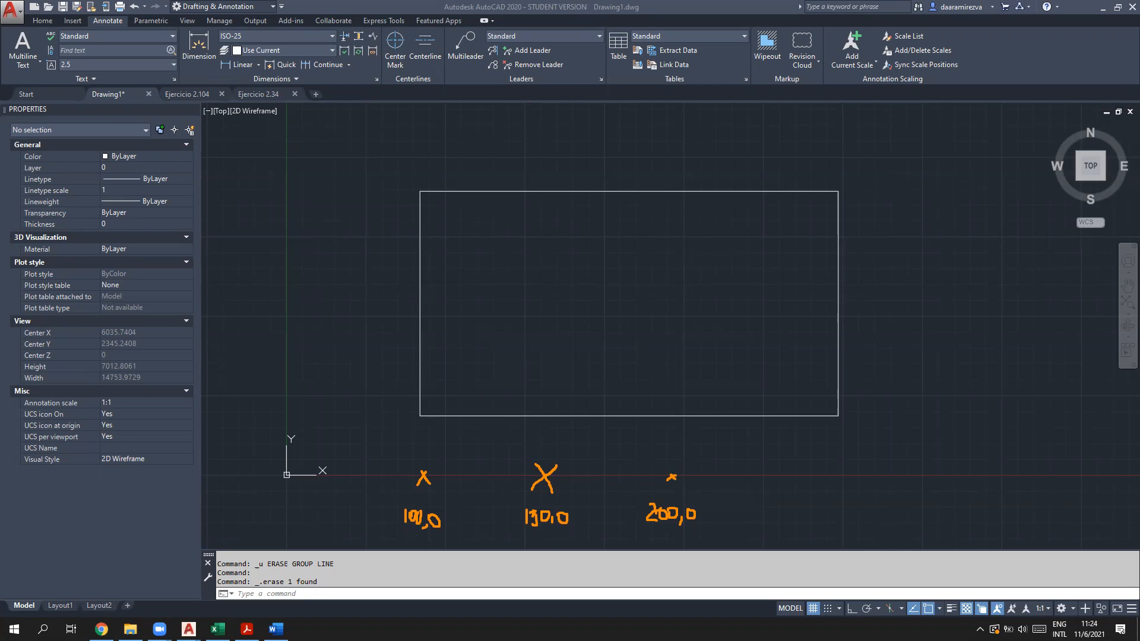
Step: Clear all pen annotations and place the cursor in the command line
{"action": "left_click", "coordinate": [515, 329]}
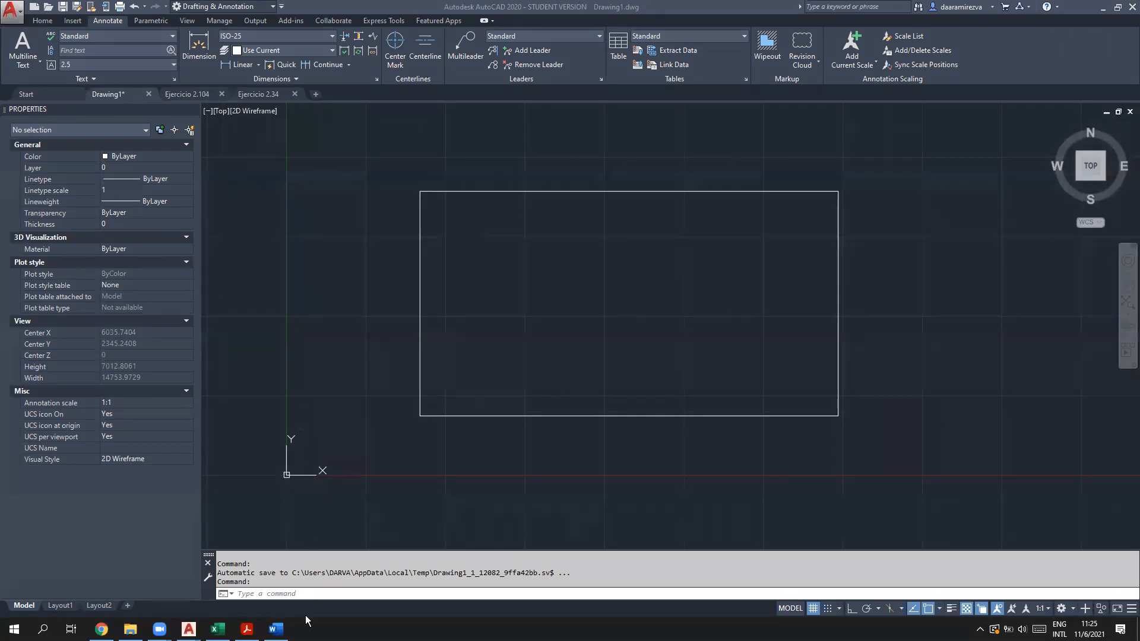
{"action": "left_click", "coordinate": [308, 581]}
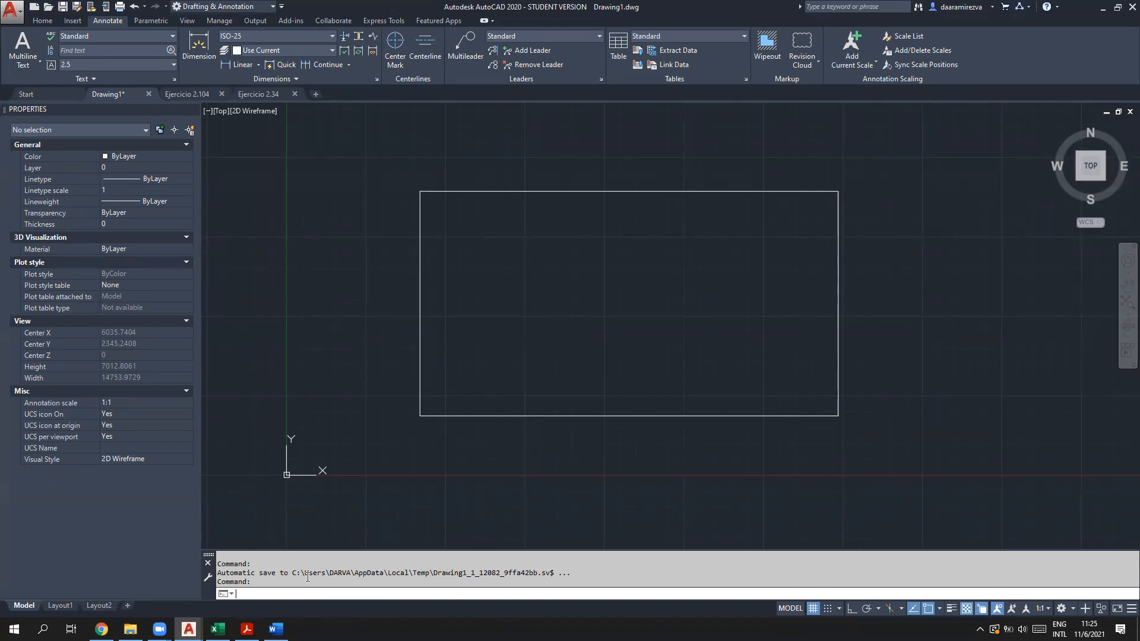
{"action": "type", "text": "CIRcl"}
{"action": "key", "text": "Return"}
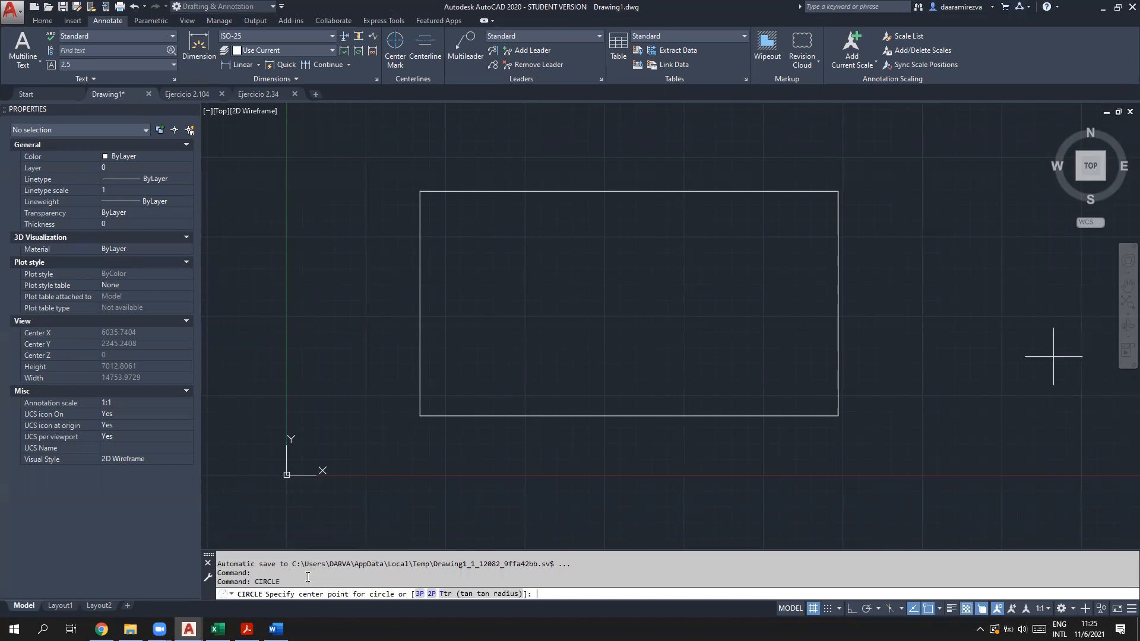
{"action": "middle_click_drag", "start_coordinate": [361, 501], "coordinate": [386, 307]}
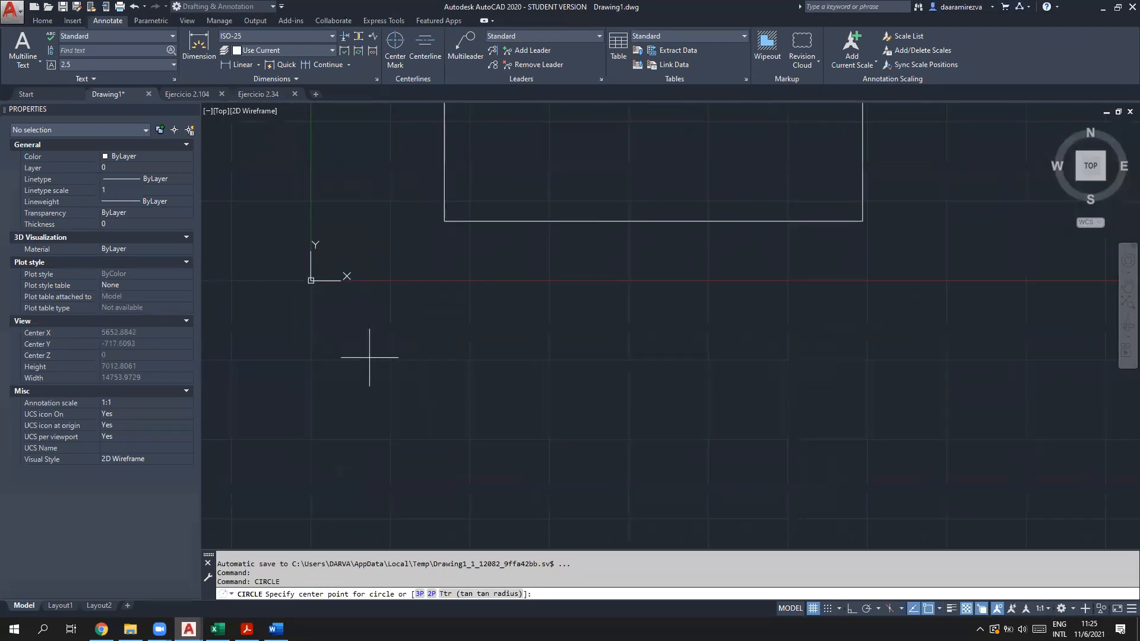
{"action": "scroll", "coordinate": [432, 248], "scroll_direction": "down", "scroll_amount": 4}
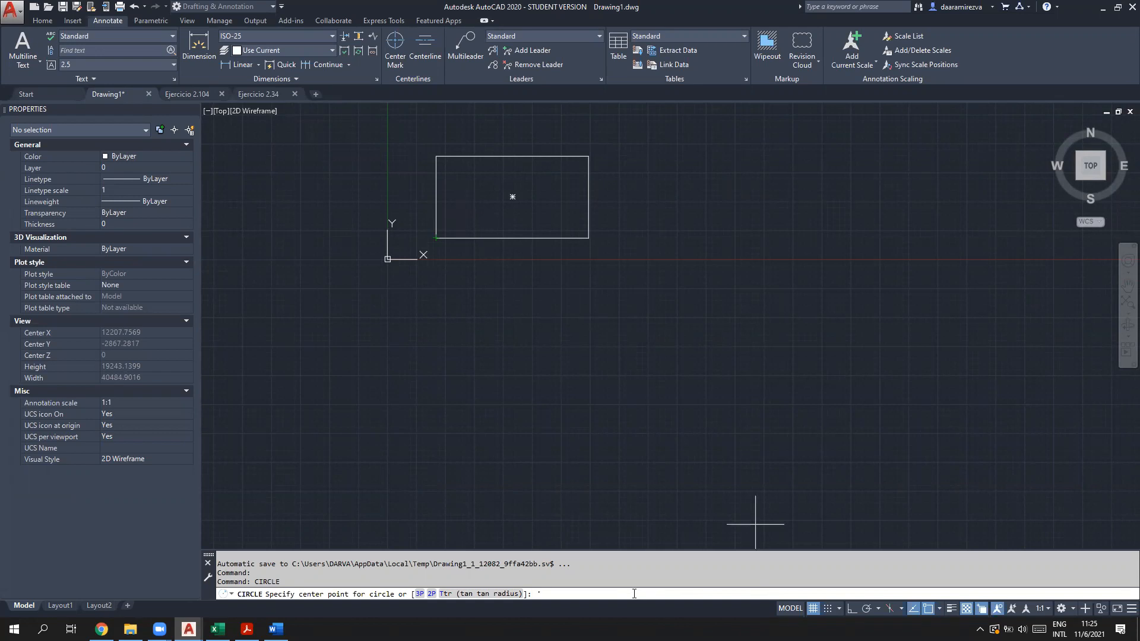
{"action": "type", "text": "zo"}
{"action": "type", "text": "om"}
{"action": "key", "text": "Return"}
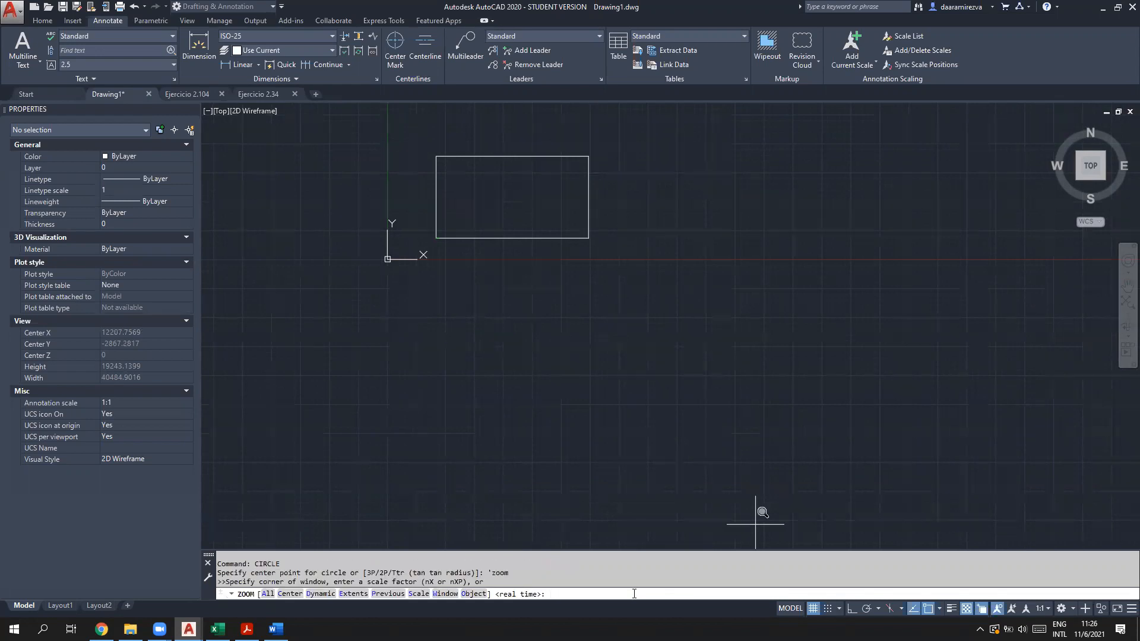
{"action": "left_click", "coordinate": [412, 186]}
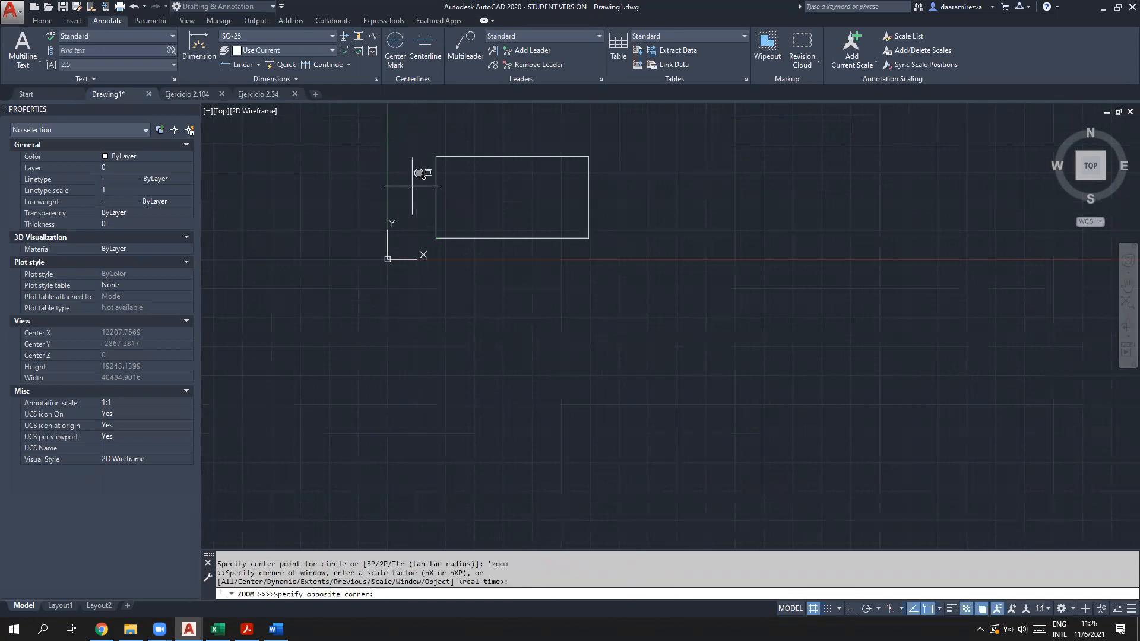
{"action": "left_click", "coordinate": [510, 246]}
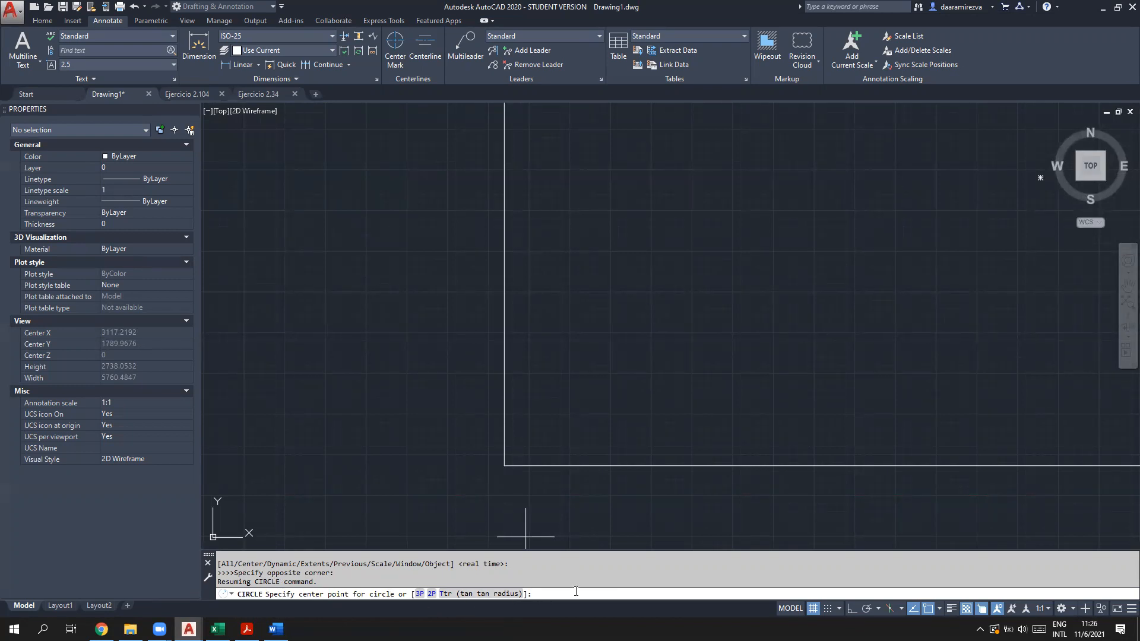
{"action": "left_click", "coordinate": [505, 467]}
{"action": "left_click", "coordinate": [610, 291]}
{"action": "key", "text": "Escape"}
{"action": "key", "text": "ctrl+z"}
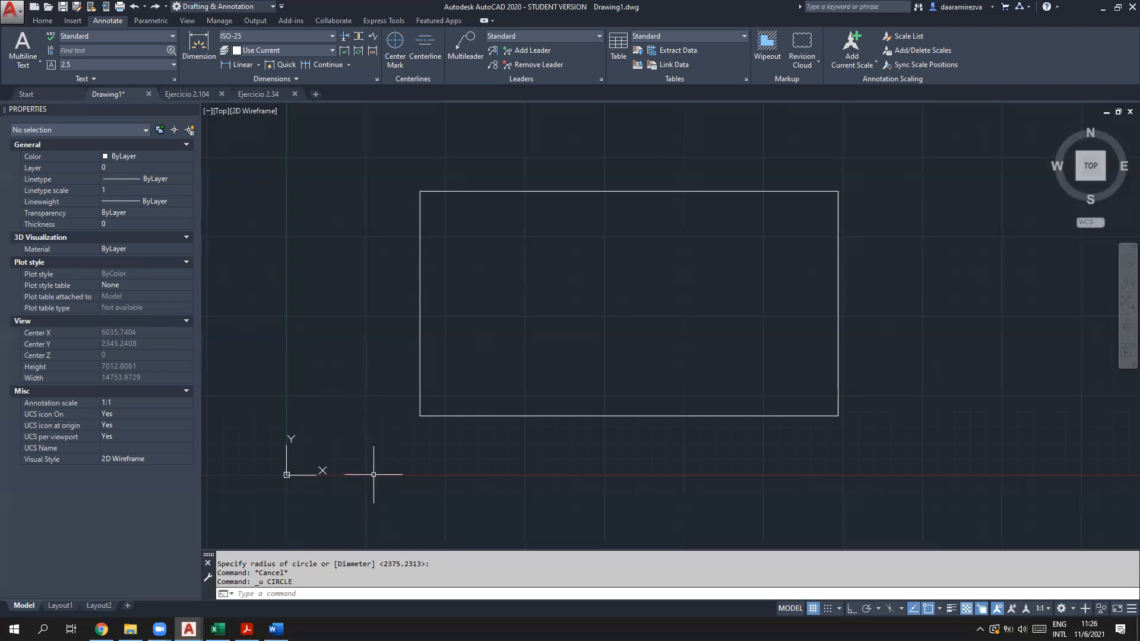
Step: Start and cancel a CIRCLE command, then begin a text note below the rectangle reading 'endpoint'
{"action": "left_click", "coordinate": [331, 595]}
{"action": "type", "text": "circle"}
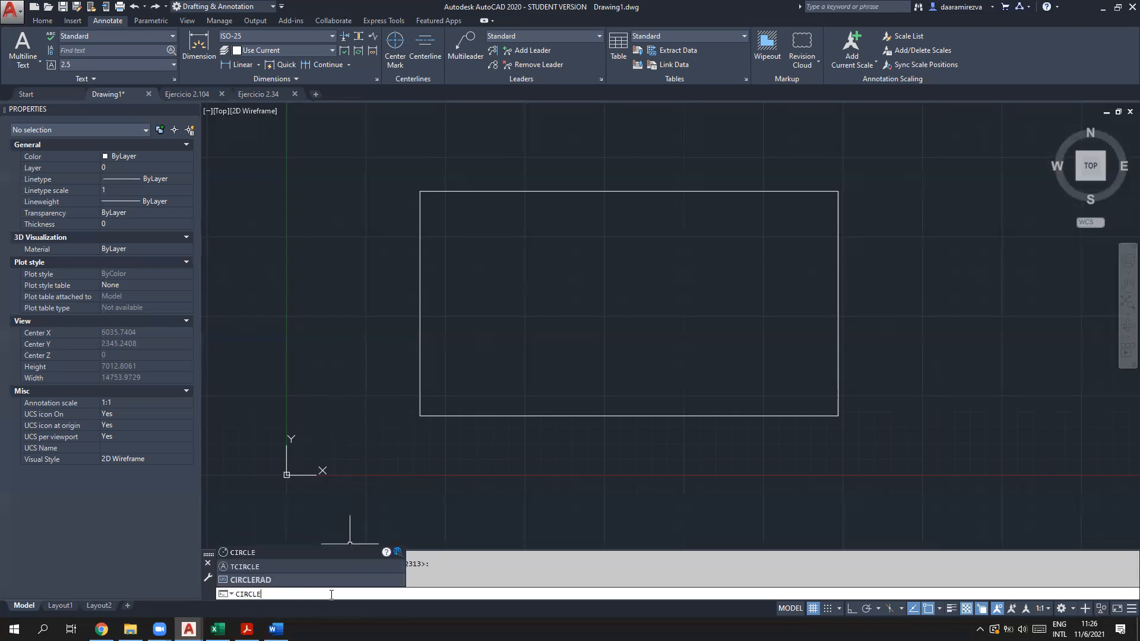
{"action": "key", "text": "Return"}
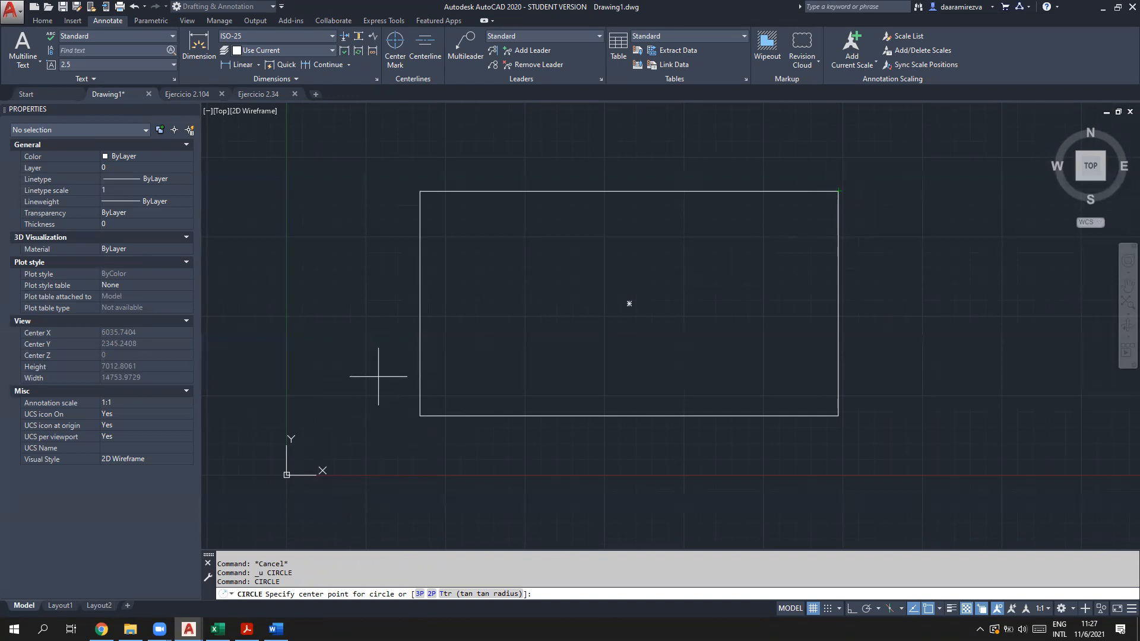
{"action": "key", "text": "Escape"}
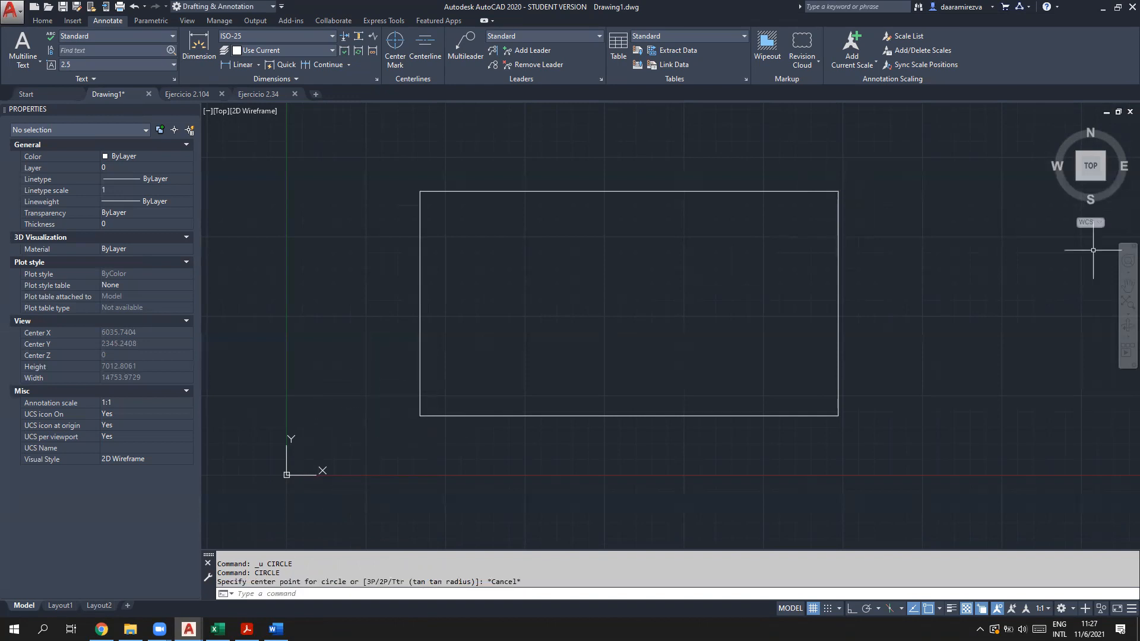
{"action": "double_click", "coordinate": [596, 458]}
{"action": "type", "text": "e"}
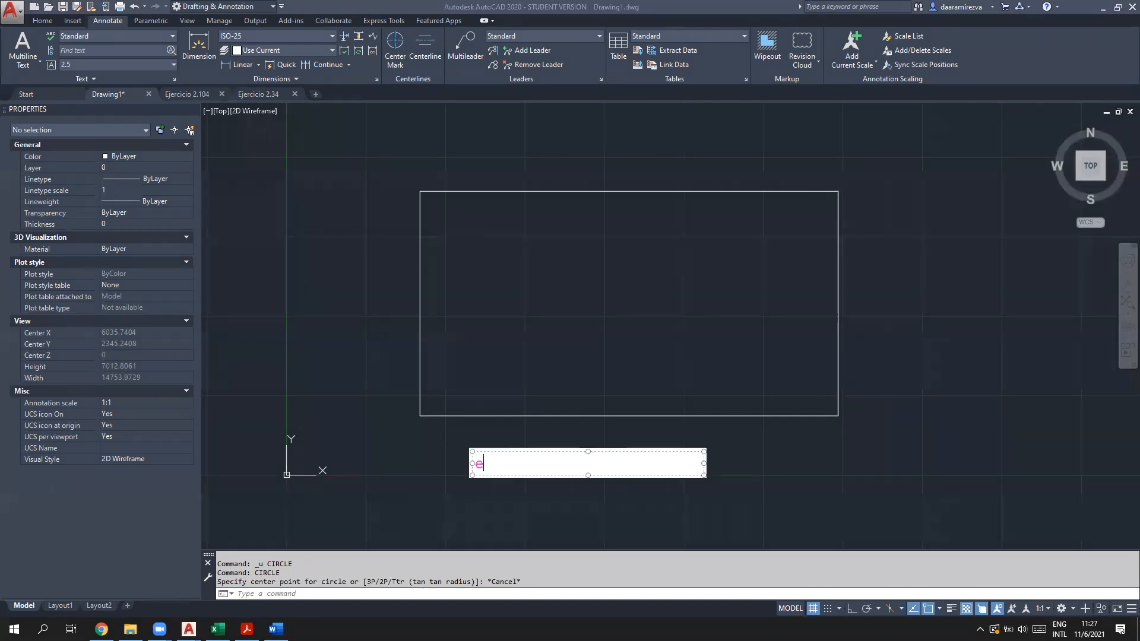
{"action": "type", "text": "ndpoint"}
Step: Move the 'endpoint' note to the right, narrow it to fit the word, and finish editing
{"action": "left_click_drag", "start_coordinate": [598, 473], "coordinate": [714, 467]}
{"action": "left_click_drag", "start_coordinate": [818, 456], "coordinate": [665, 463]}
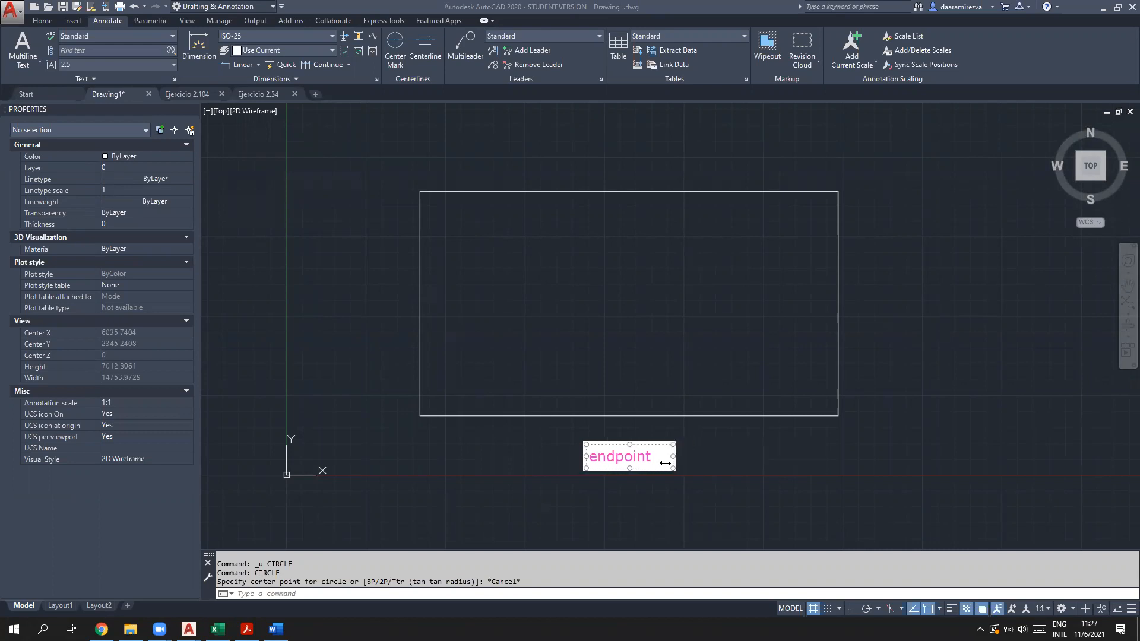
{"action": "left_click", "coordinate": [649, 504]}
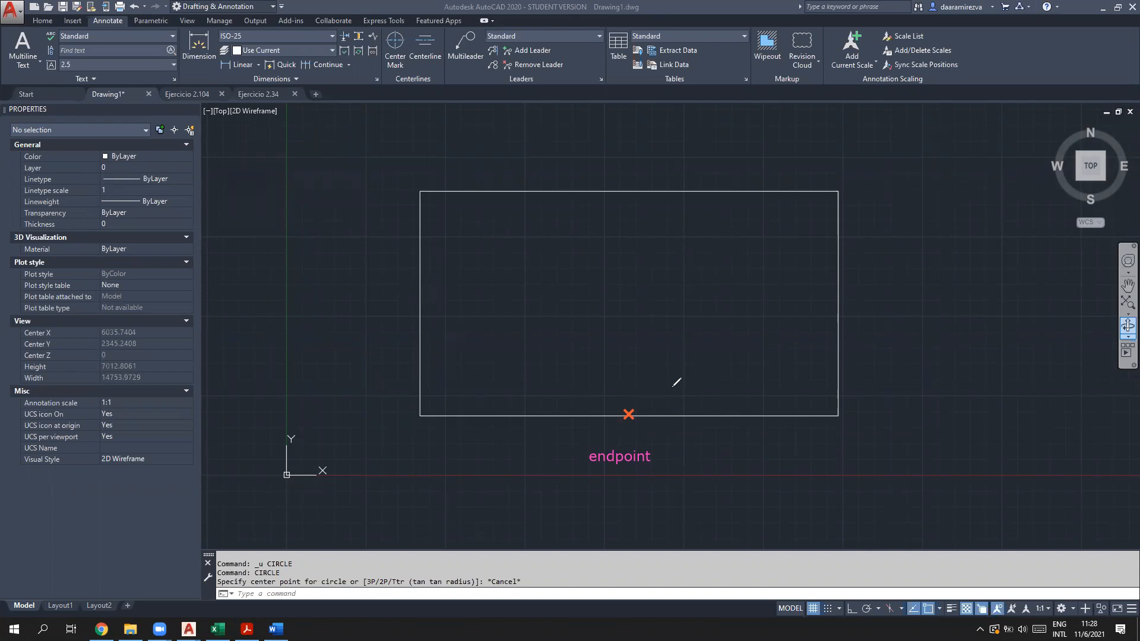
Step: Pen-mark points along the rectangle's bottom edge and bottom-right corner, then clear all notes
{"action": "mouse_move", "coordinate": [628, 406]}
{"action": "left_mouse_down"}
{"action": "mouse_move", "coordinate": [631, 440]}
{"action": "mouse_move", "coordinate": [692, 415]}
{"action": "left_mouse_up"}
{"action": "left_click_drag", "start_coordinate": [703, 415], "coordinate": [754, 415]}
{"action": "left_click", "coordinate": [695, 419]}
{"action": "left_click", "coordinate": [723, 417]}
{"action": "left_click", "coordinate": [747, 415]}
{"action": "left_click", "coordinate": [766, 416]}
{"action": "left_click", "coordinate": [778, 417]}
{"action": "left_click", "coordinate": [781, 417]}
{"action": "mouse_move", "coordinate": [832, 414]}
{"action": "left_mouse_down"}
{"action": "mouse_move", "coordinate": [841, 425]}
{"action": "mouse_move", "coordinate": [826, 428]}
{"action": "left_mouse_up"}
{"action": "mouse_move", "coordinate": [591, 411]}
{"action": "left_mouse_down"}
{"action": "mouse_move", "coordinate": [600, 426]}
{"action": "mouse_move", "coordinate": [552, 432]}
{"action": "mouse_move", "coordinate": [429, 430]}
{"action": "mouse_move", "coordinate": [429, 410]}
{"action": "left_mouse_up"}
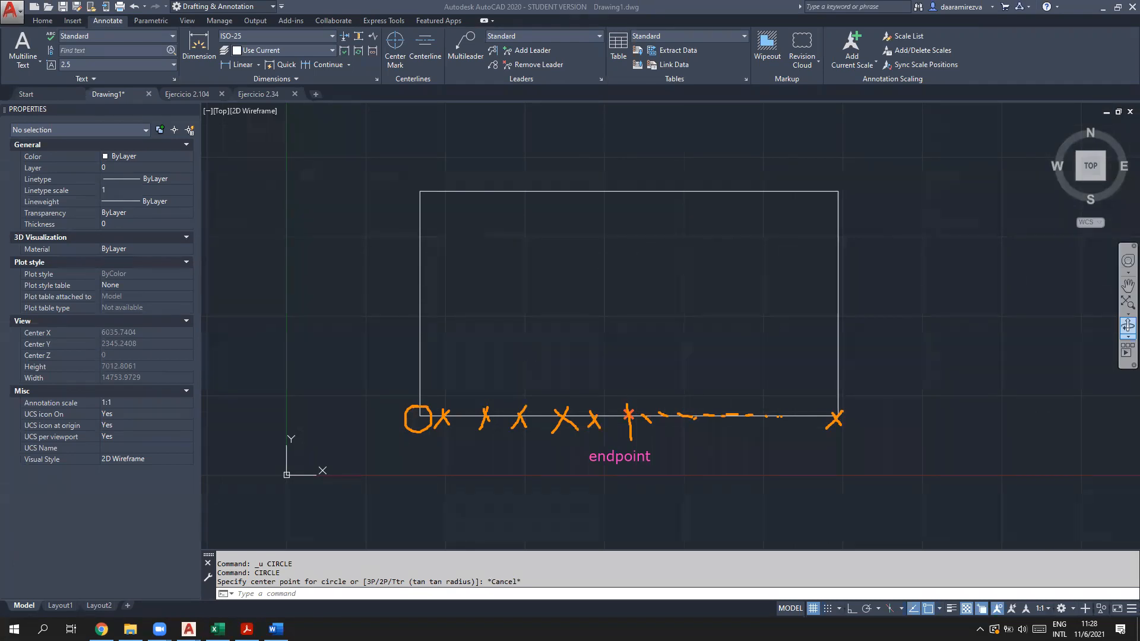
{"action": "left_click", "coordinate": [391, 382]}
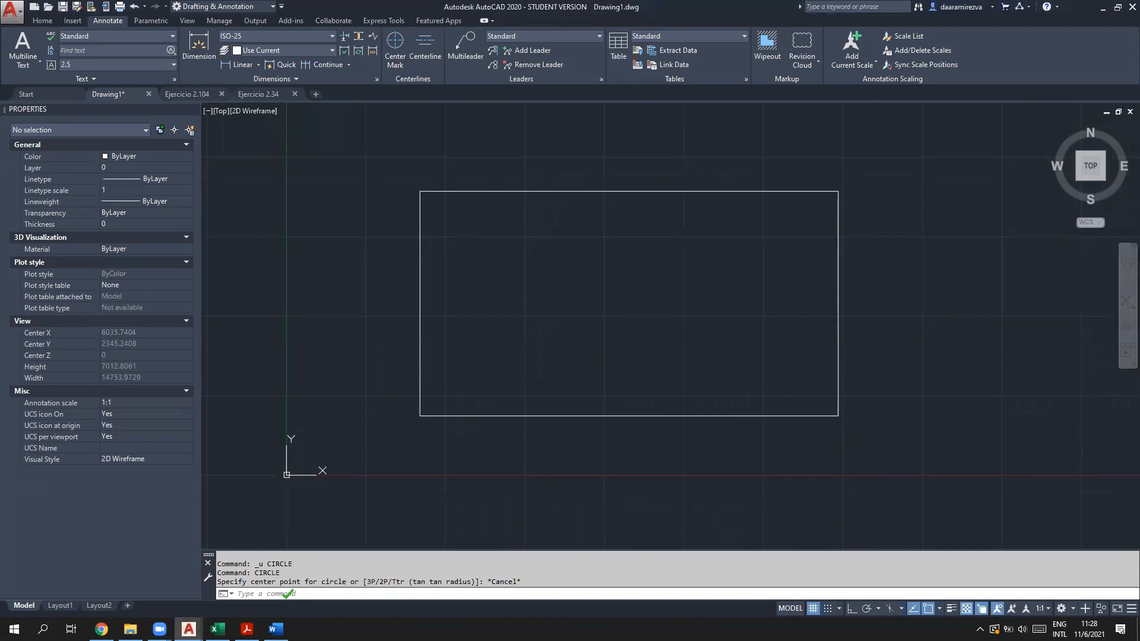
Step: Cancel the pending circle command and submit 'endpoint' at the command line
{"action": "key", "text": "Escape"}
{"action": "type", "text": "endpoint"}
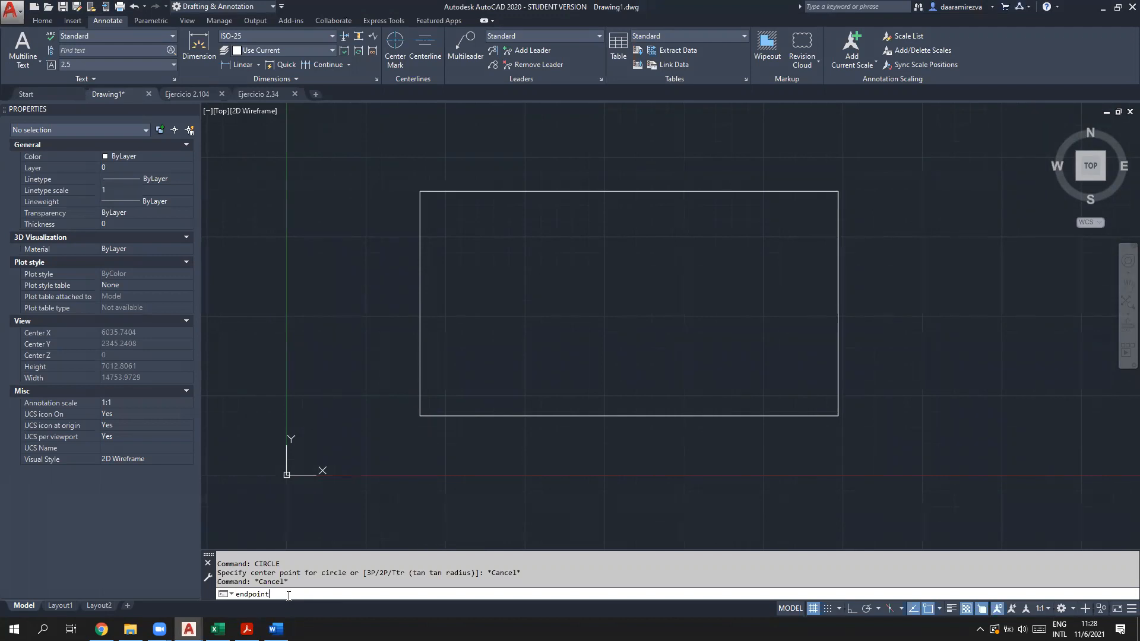
{"action": "key", "text": "Return"}
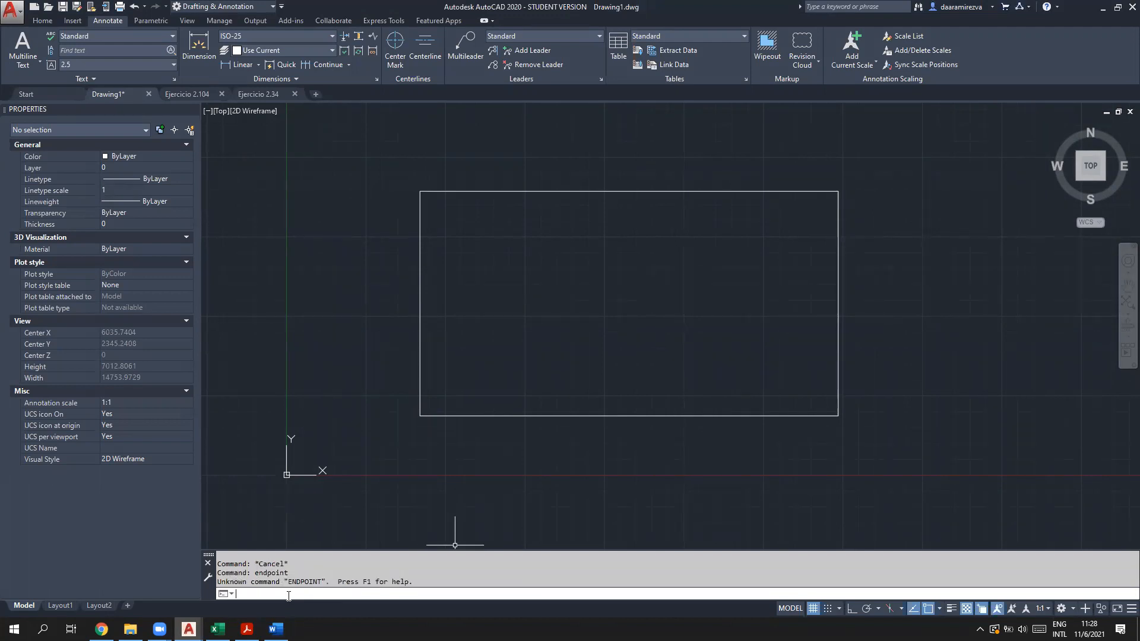
Step: Start CAL with an end-snap expression, then abandon the entity pick
{"action": "type", "text": "cal"}
{"action": "key", "text": "Return"}
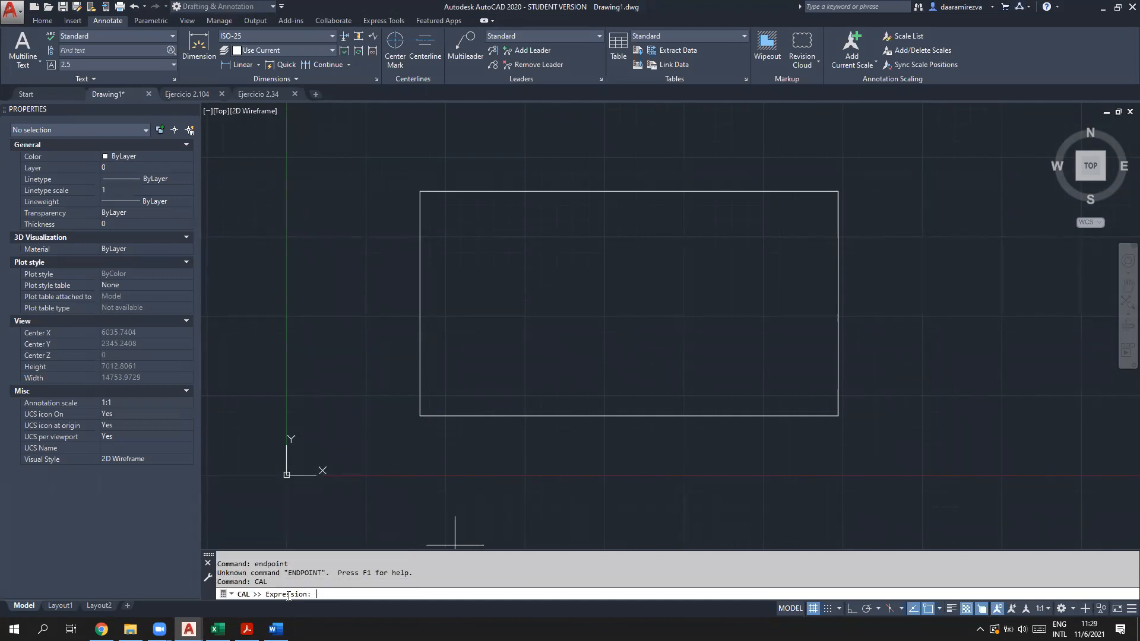
{"action": "type", "text": "enpod"}
{"action": "key", "text": "Return"}
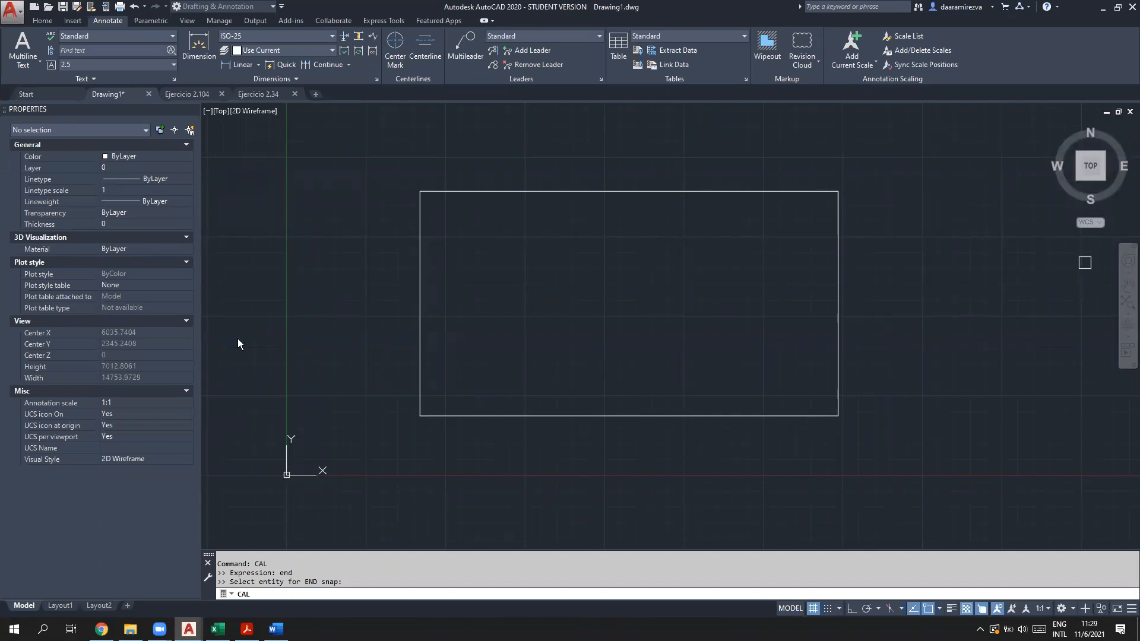
{"action": "key", "text": "Escape"}
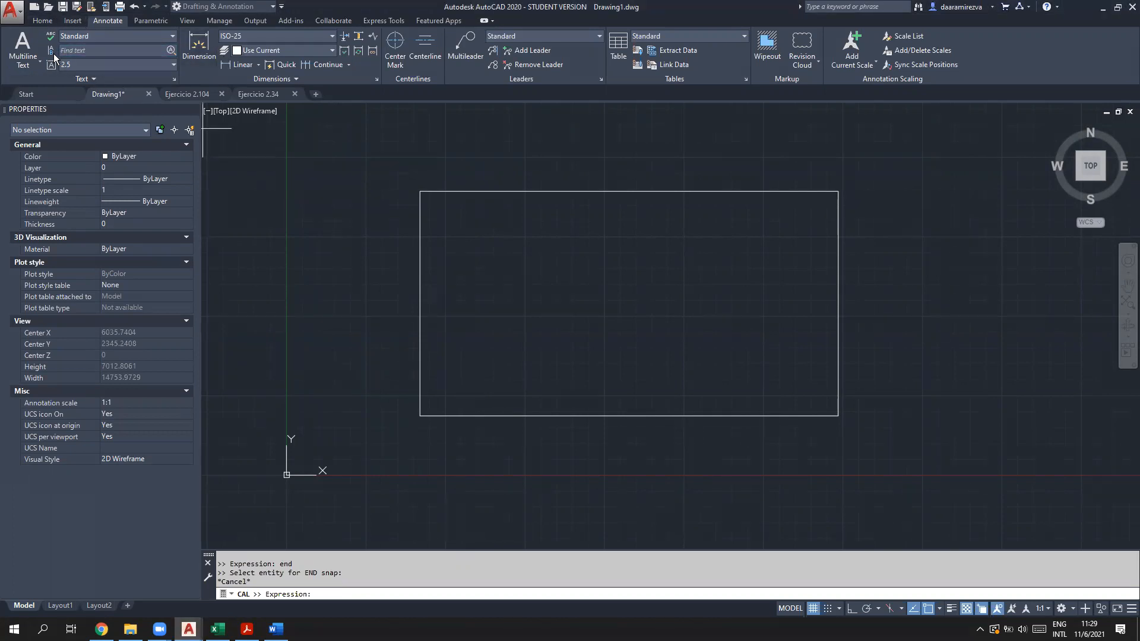
{"action": "left_click", "coordinate": [42, 20]}
Step: Draw a line from 100,50 to 300,400
{"action": "key", "text": "Escape"}
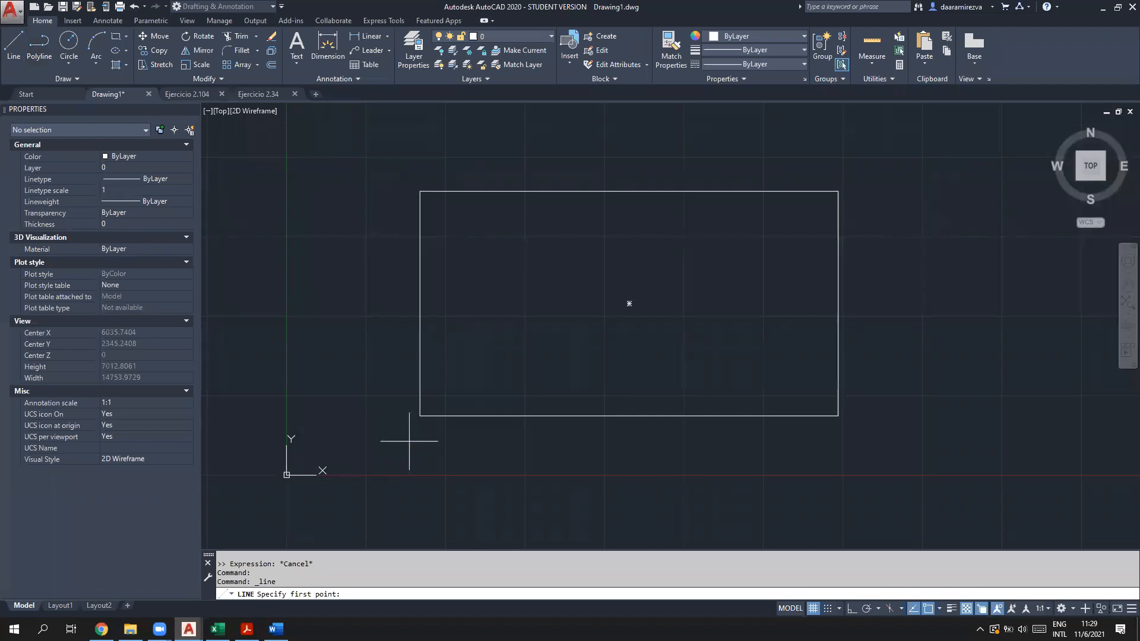
{"action": "type", "text": "100,50"}
{"action": "key", "text": "Return"}
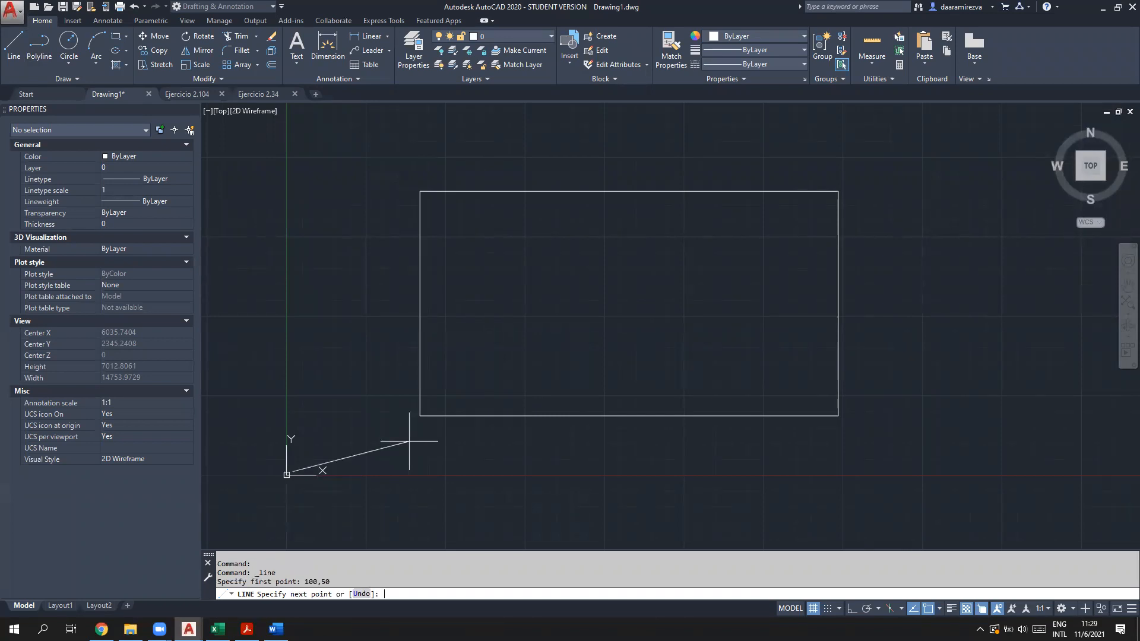
{"action": "type", "text": "300,400"}
{"action": "key", "text": "Return"}
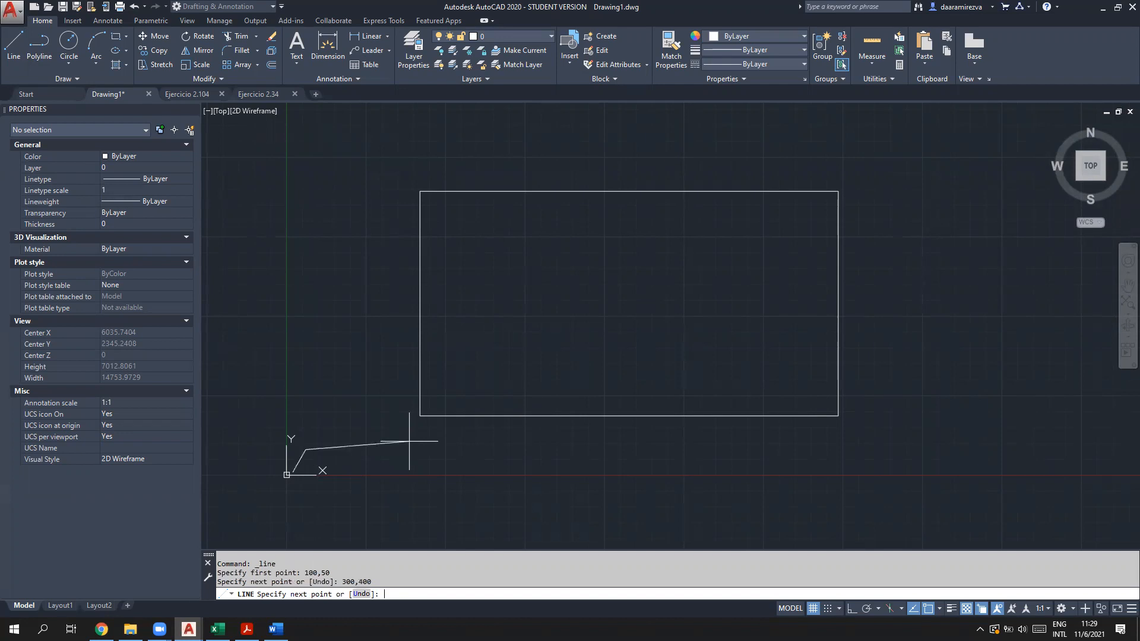
{"action": "key", "text": "Escape"}
Step: Zoom and pan to the new line and open the command history text window
{"action": "scroll", "coordinate": [293, 469], "scroll_direction": "up", "scroll_amount": 8}
{"action": "scroll", "coordinate": [307, 463], "scroll_direction": "up", "scroll_amount": 3}
{"action": "middle_click_drag", "start_coordinate": [356, 386], "coordinate": [475, 410]}
{"action": "scroll", "coordinate": [472, 409], "scroll_direction": "up", "scroll_amount": 2}
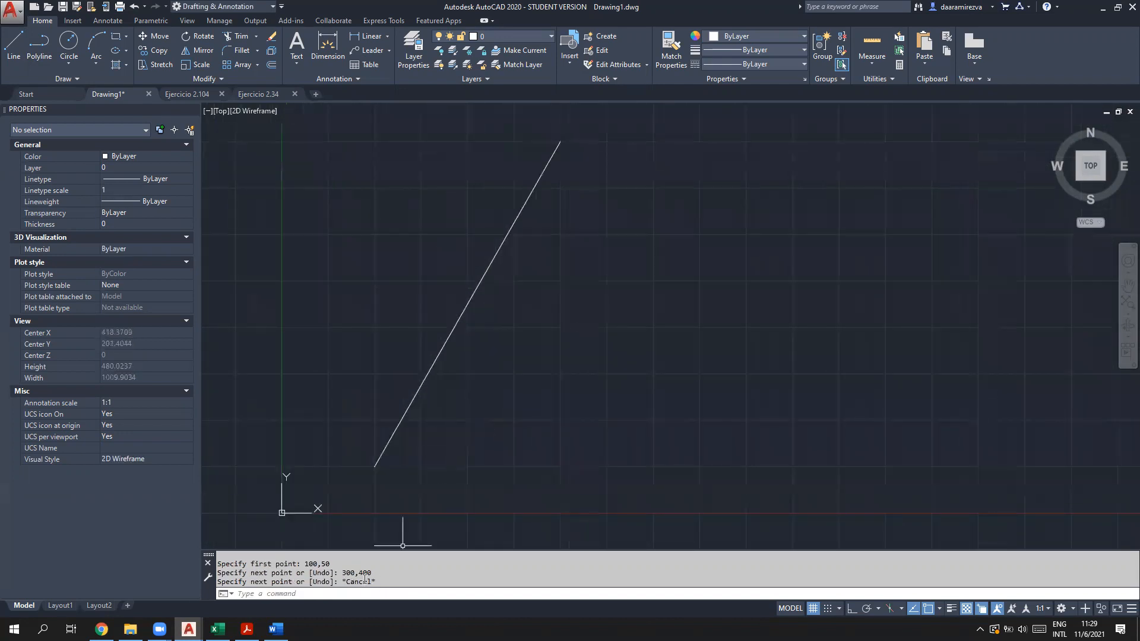
{"action": "key", "text": "F2"}
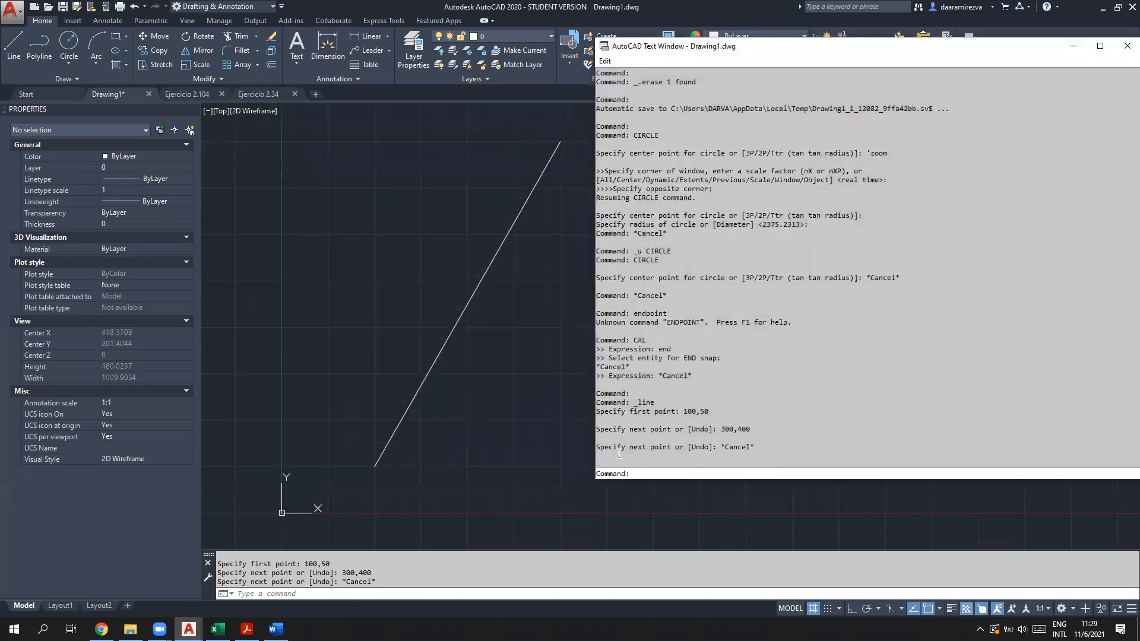
Step: Label the line's lower end '100,50' and upper end '300,400', then hide the history window
{"action": "left_click_drag", "start_coordinate": [711, 412], "coordinate": [680, 412]}
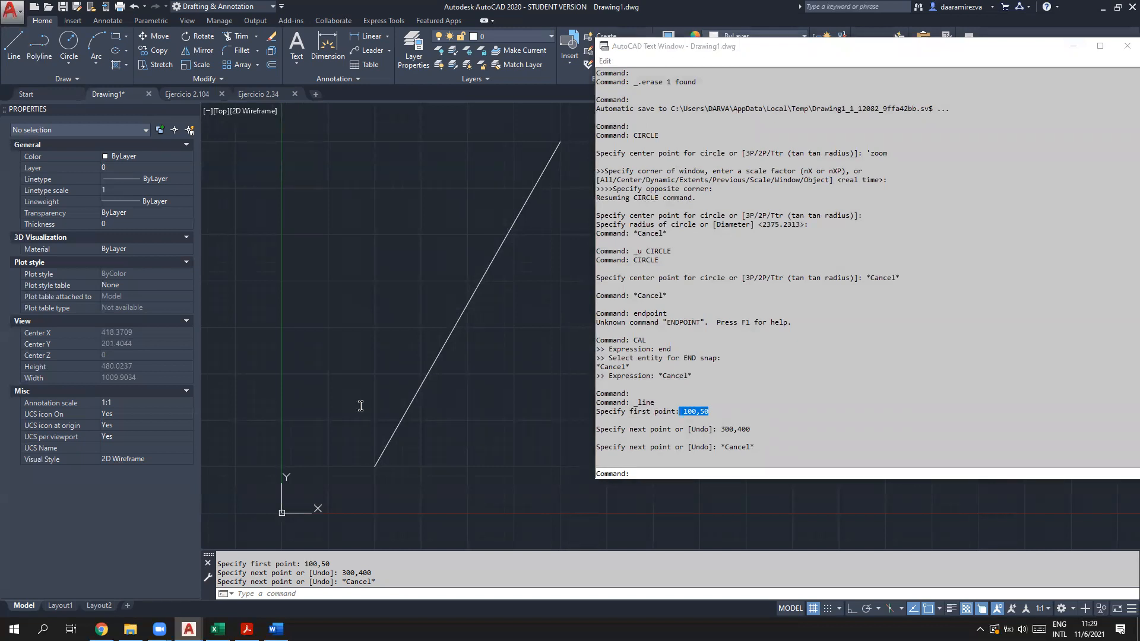
{"action": "left_click", "coordinate": [304, 421]}
{"action": "type", "text": "100,50"}
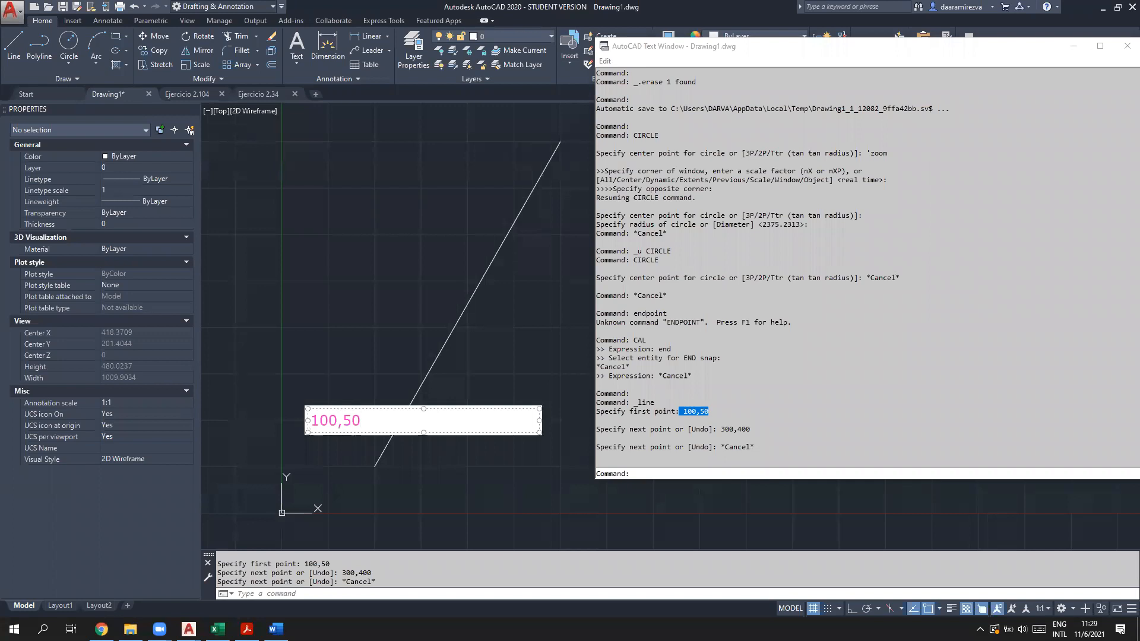
{"action": "left_click_drag", "start_coordinate": [504, 433], "coordinate": [510, 452]}
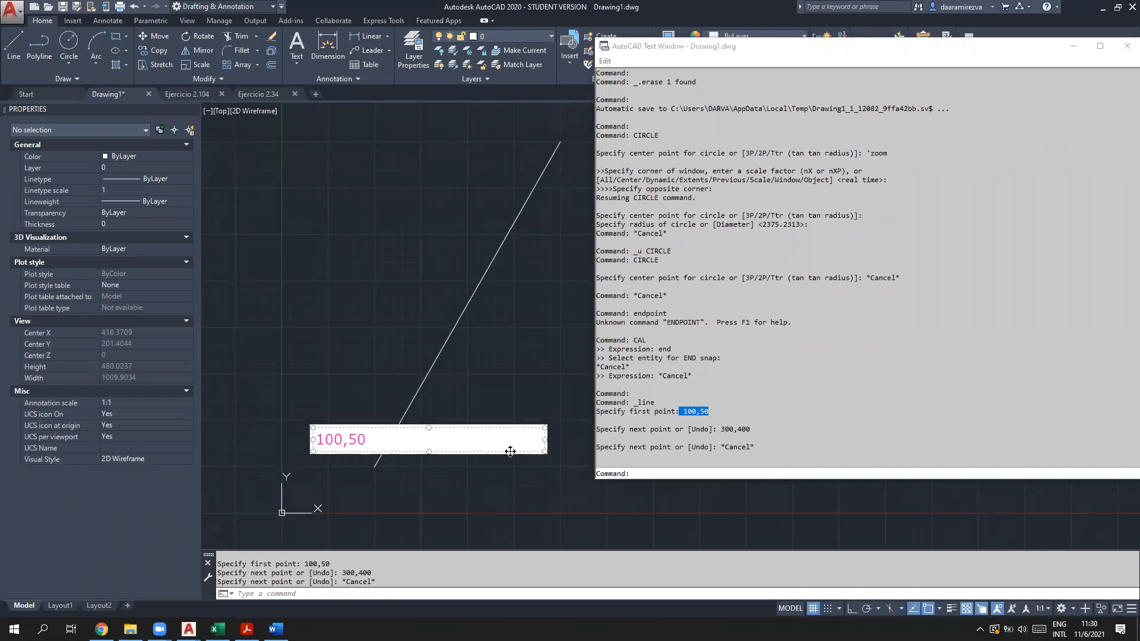
{"action": "left_click", "coordinate": [440, 493]}
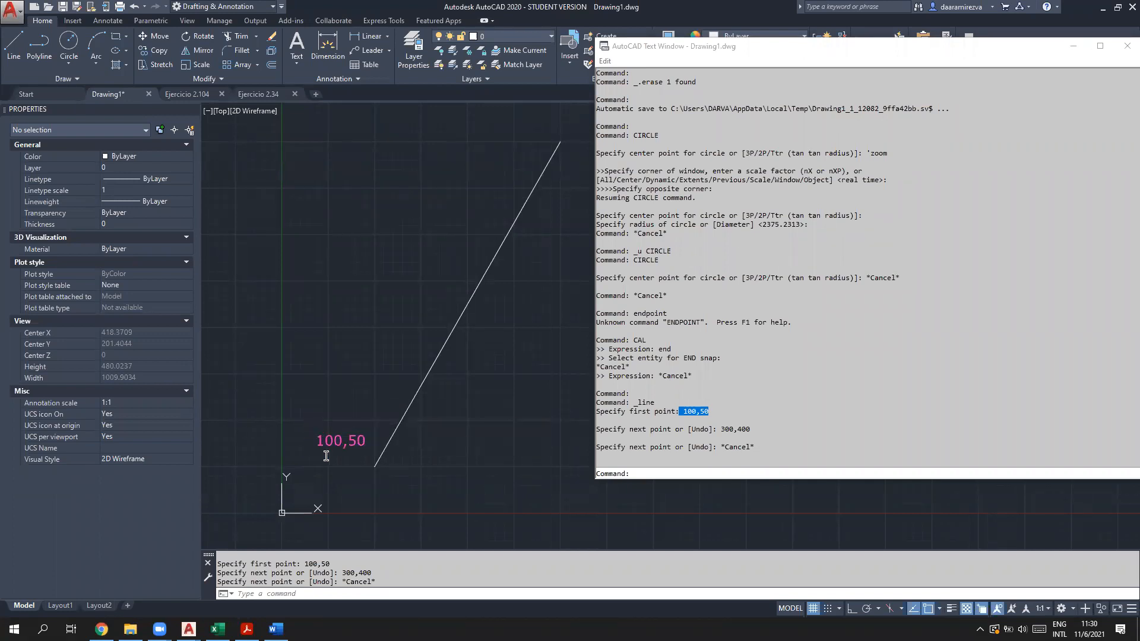
{"action": "left_click", "coordinate": [495, 130]}
{"action": "type", "text": "300,400"}
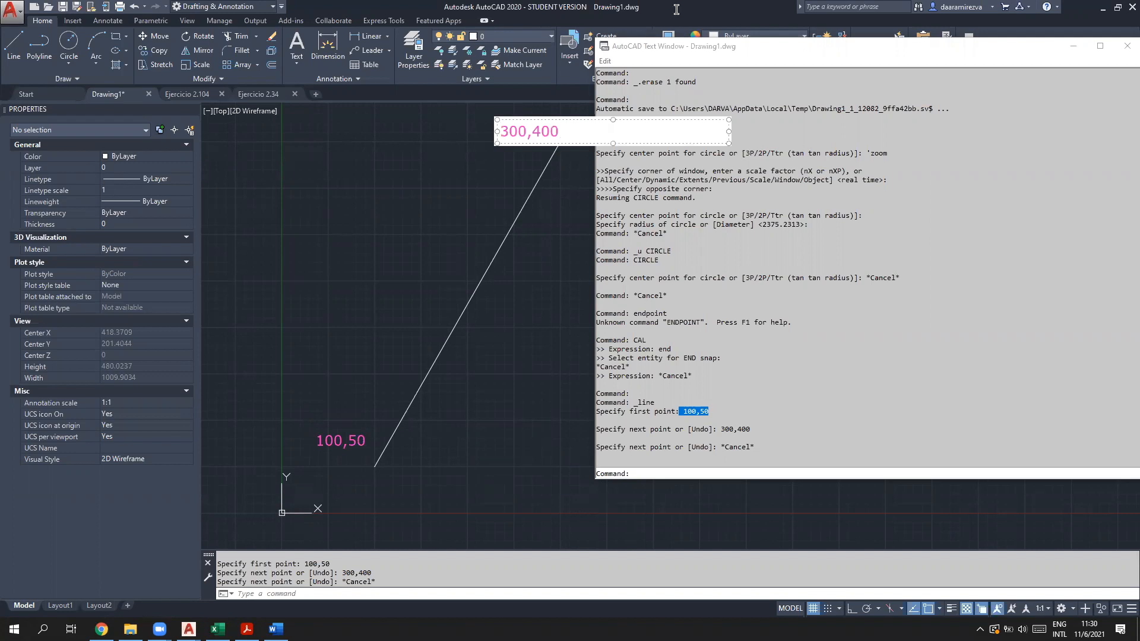
{"action": "left_click", "coordinate": [1063, 51]}
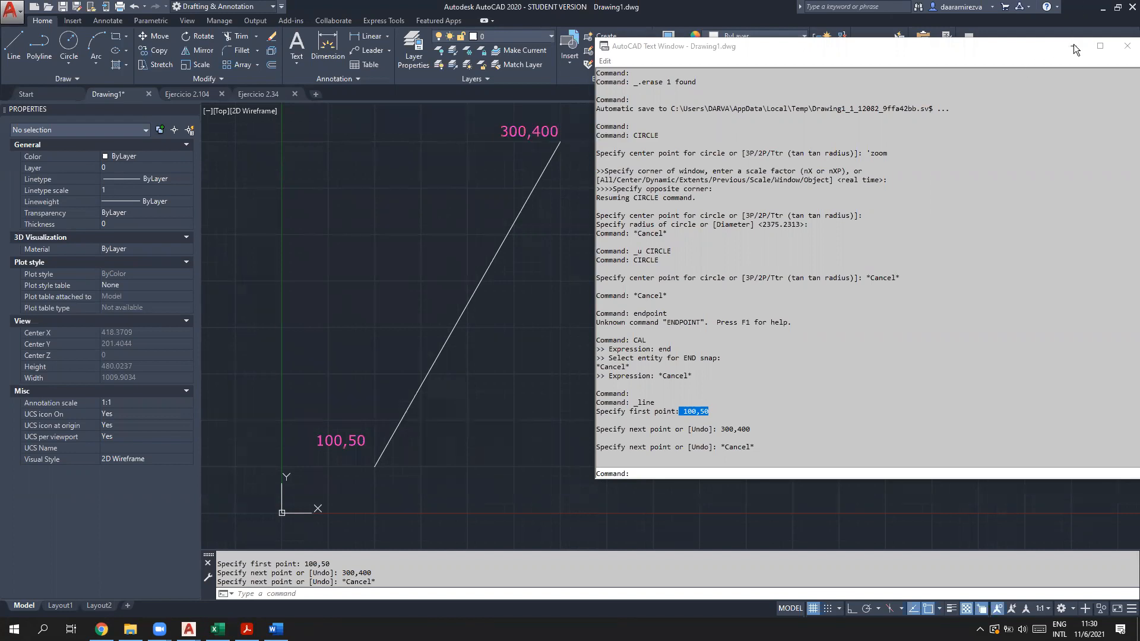
{"action": "left_click", "coordinate": [1073, 46]}
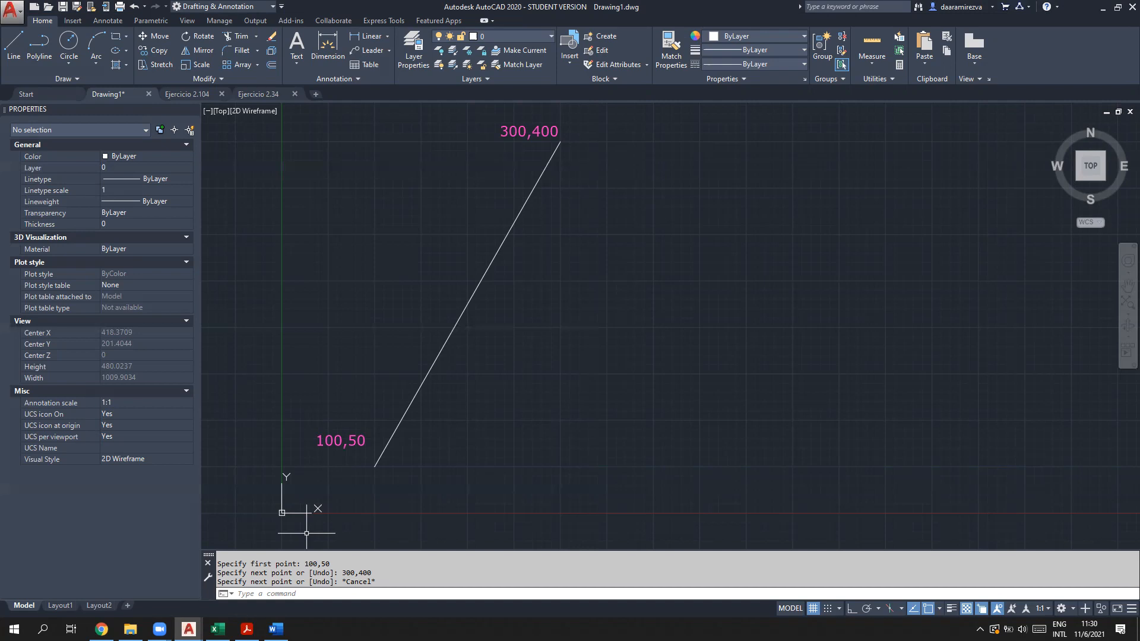
Step: Centre the line in view and run CAL with the expression end
{"action": "left_click", "coordinate": [317, 594]}
{"action": "scroll", "coordinate": [763, 374], "scroll_direction": "down", "scroll_amount": 10}
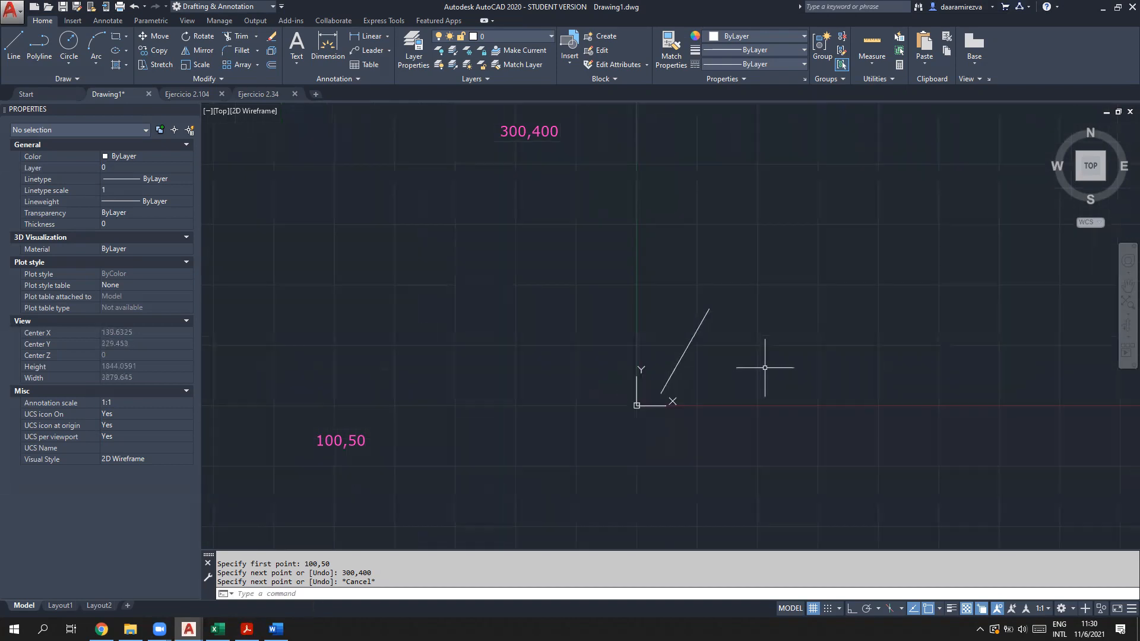
{"action": "scroll", "coordinate": [868, 352], "scroll_direction": "up", "scroll_amount": 9}
{"action": "scroll", "coordinate": [821, 399], "scroll_direction": "up", "scroll_amount": 1}
{"action": "mouse_move", "coordinate": [585, 431]}
{"action": "middle_mouse_down"}
{"action": "mouse_move", "coordinate": [861, 344]}
{"action": "mouse_move", "coordinate": [867, 325]}
{"action": "mouse_move", "coordinate": [832, 323]}
{"action": "middle_mouse_up"}
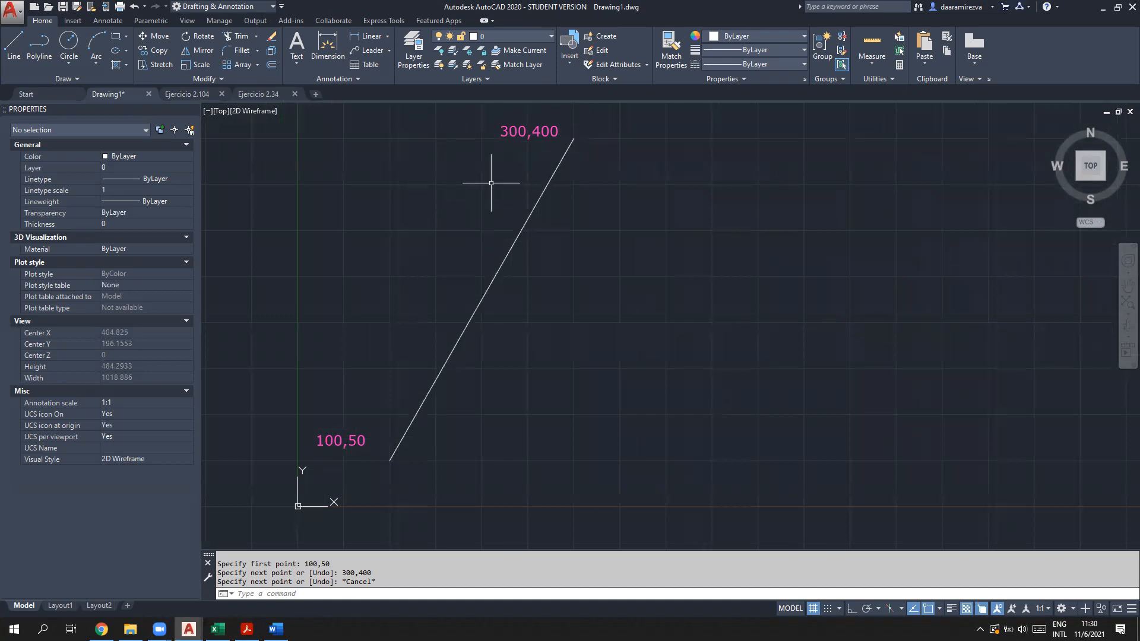
{"action": "left_click", "coordinate": [347, 596]}
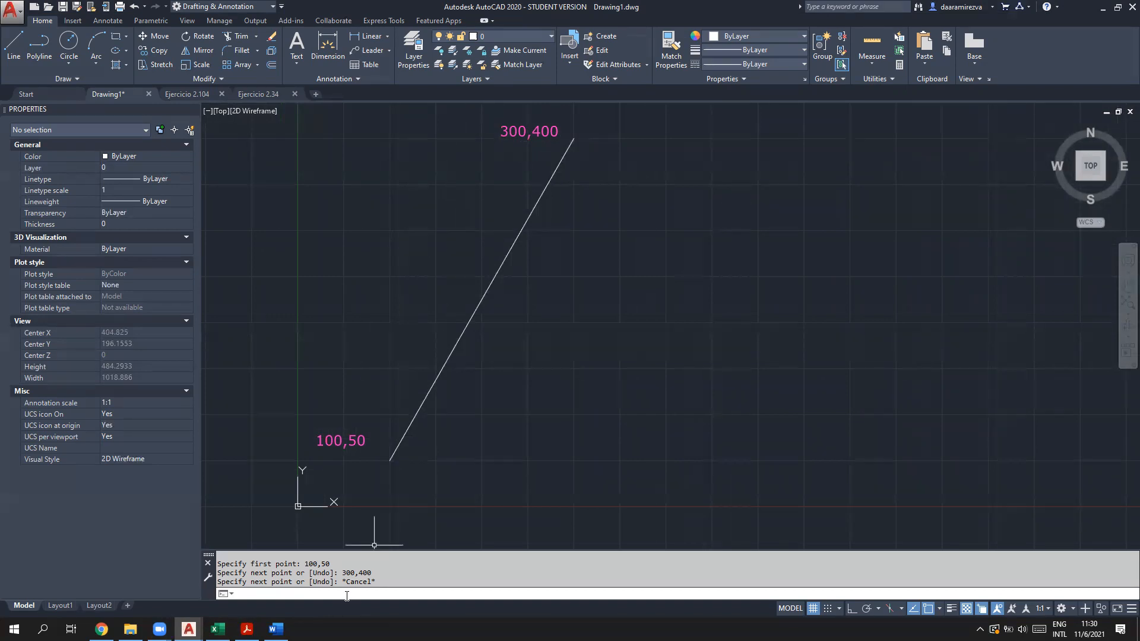
{"action": "type", "text": "CAL"}
{"action": "key", "text": "Return"}
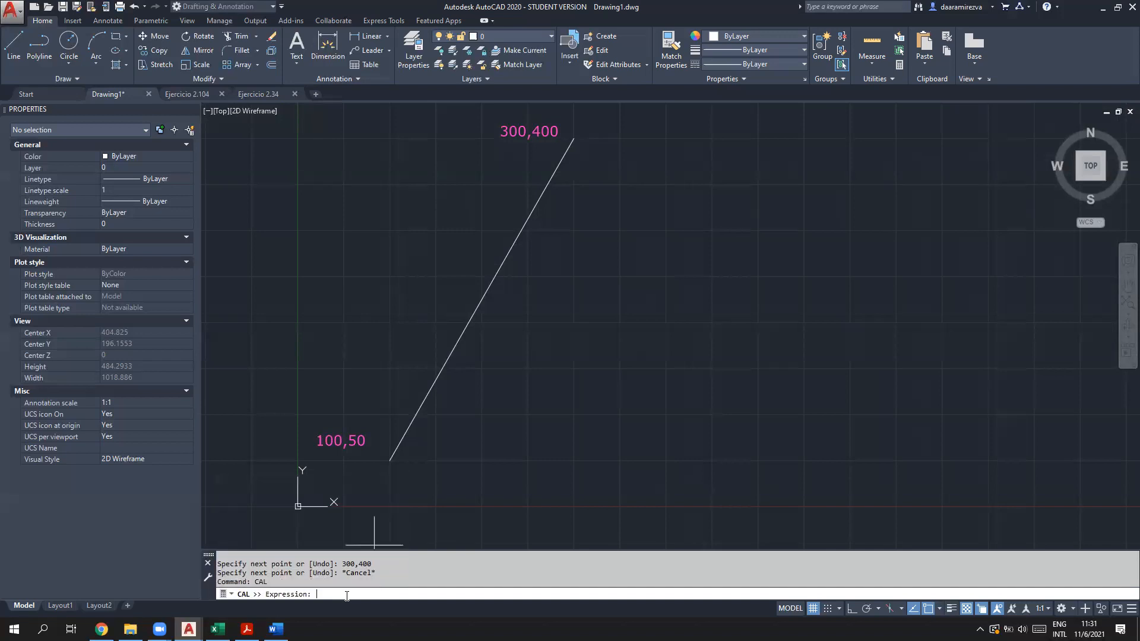
{"action": "type", "text": "end"}
{"action": "key", "text": "Return"}
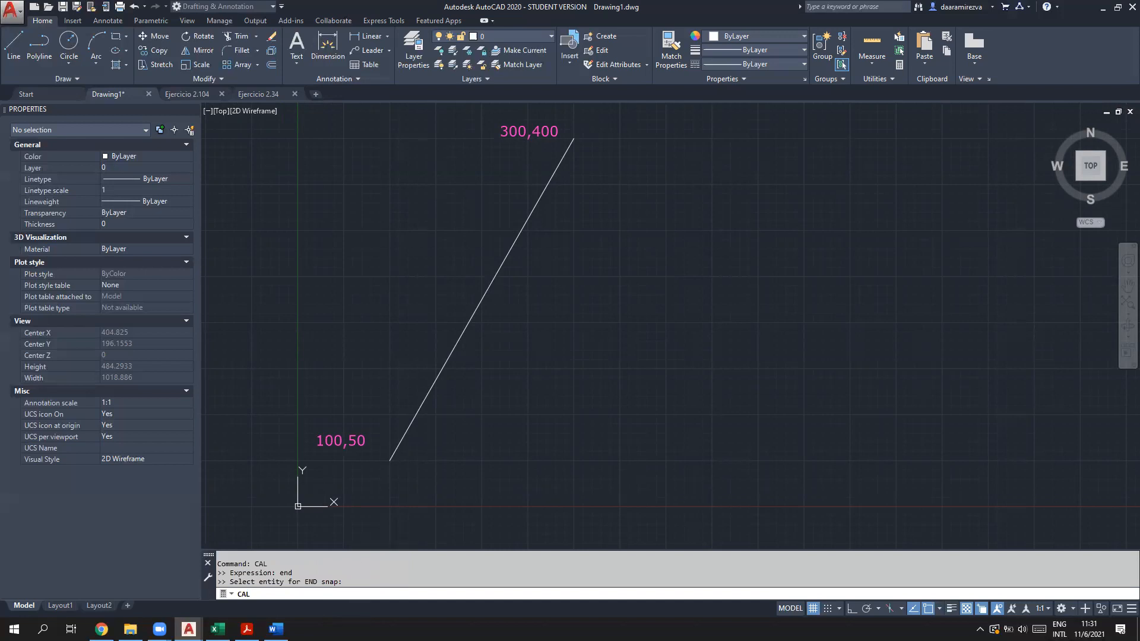
Step: Sketch tick marks along the line and circle its upper endpoint at 300,400
{"action": "left_click", "coordinate": [483, 296]}
{"action": "left_click", "coordinate": [485, 294]}
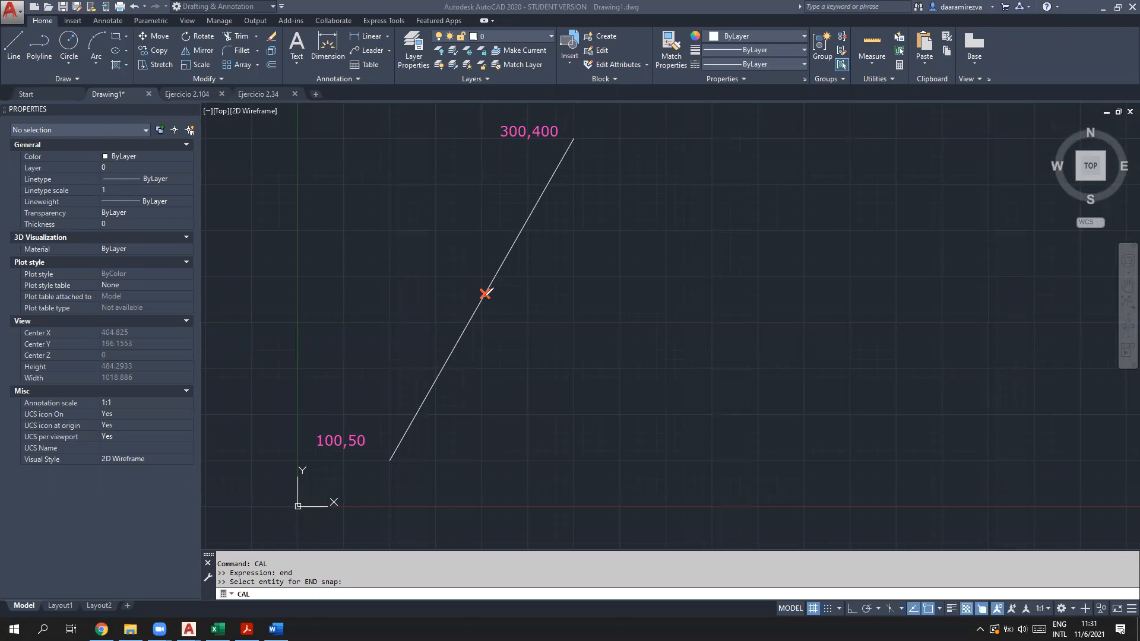
{"action": "mouse_move", "coordinate": [485, 268]}
{"action": "left_mouse_down"}
{"action": "mouse_move", "coordinate": [508, 272]}
{"action": "mouse_move", "coordinate": [554, 188]}
{"action": "left_mouse_up"}
{"action": "mouse_move", "coordinate": [575, 128]}
{"action": "left_mouse_down"}
{"action": "mouse_move", "coordinate": [572, 147]}
{"action": "mouse_move", "coordinate": [583, 135]}
{"action": "mouse_move", "coordinate": [571, 131]}
{"action": "left_mouse_up"}
{"action": "left_click_drag", "start_coordinate": [459, 316], "coordinate": [481, 317]}
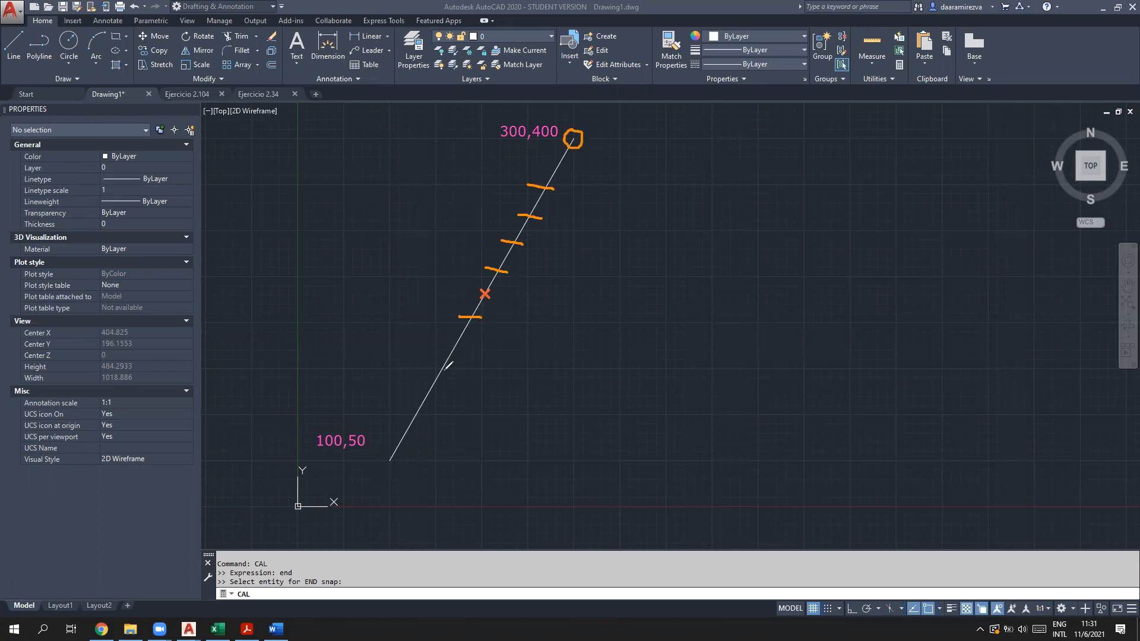
{"action": "mouse_move", "coordinate": [441, 345]}
{"action": "left_mouse_down"}
{"action": "mouse_move", "coordinate": [467, 345]}
{"action": "mouse_move", "coordinate": [484, 381]}
{"action": "left_mouse_up"}
{"action": "left_click_drag", "start_coordinate": [414, 389], "coordinate": [453, 397]}
{"action": "mouse_move", "coordinate": [390, 414]}
{"action": "left_mouse_down"}
{"action": "mouse_move", "coordinate": [422, 426]}
{"action": "mouse_move", "coordinate": [381, 465]}
{"action": "mouse_move", "coordinate": [402, 464]}
{"action": "mouse_move", "coordinate": [395, 450]}
{"action": "left_mouse_up"}
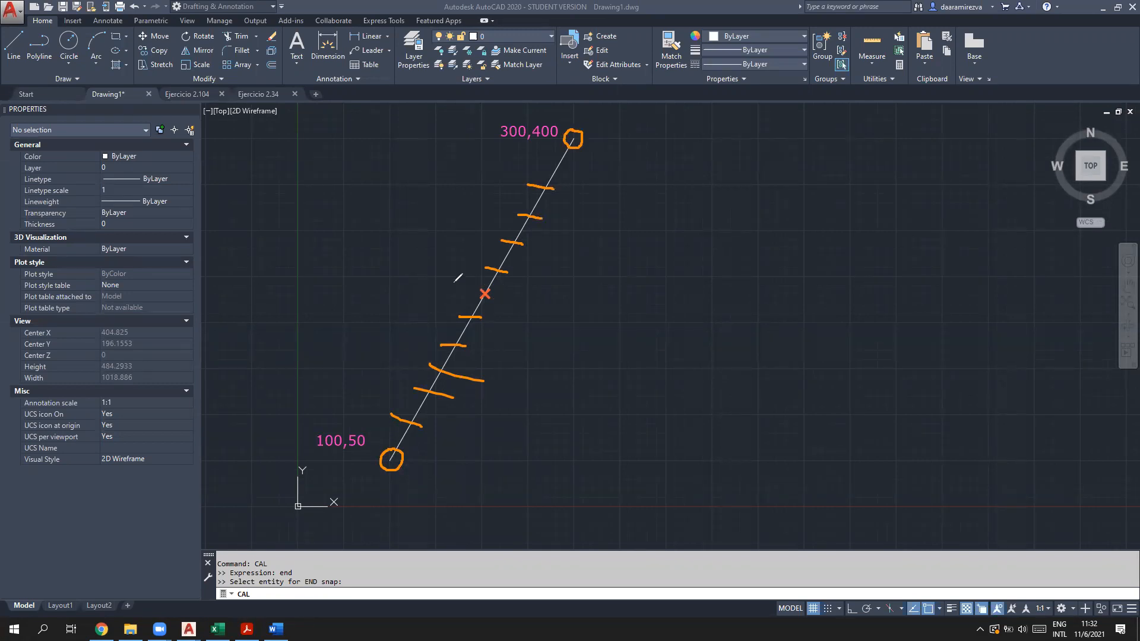
{"action": "left_click_drag", "start_coordinate": [454, 283], "coordinate": [565, 331]}
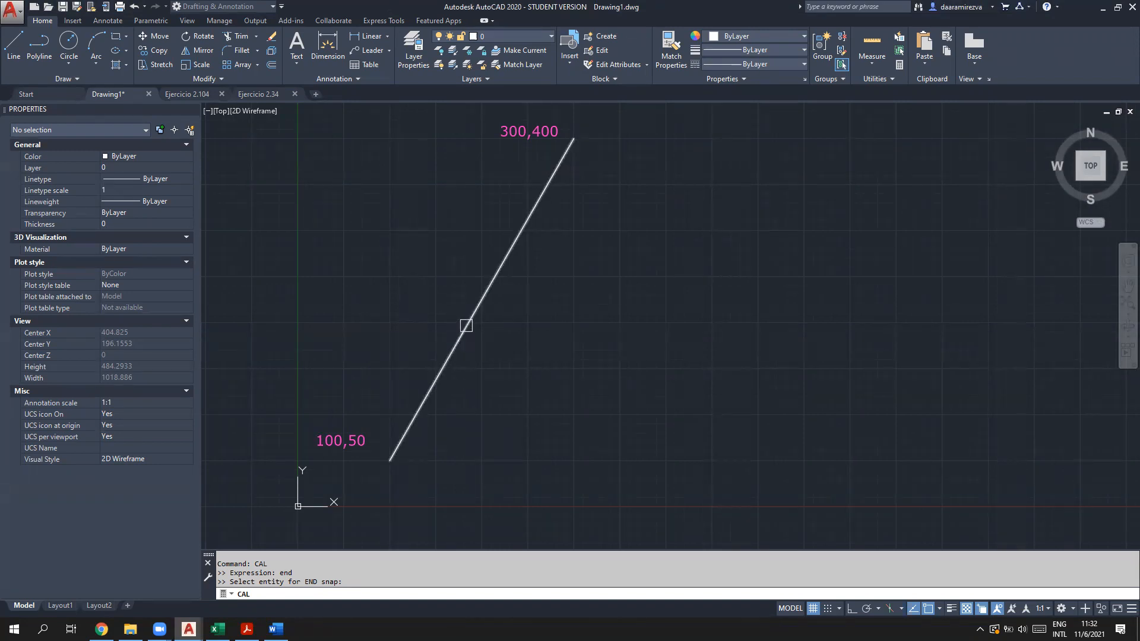
Step: Get both endpoints via CAL end: 300,400,0 from the upper pick, 100,50,0 from the lower
{"action": "left_click", "coordinate": [559, 165]}
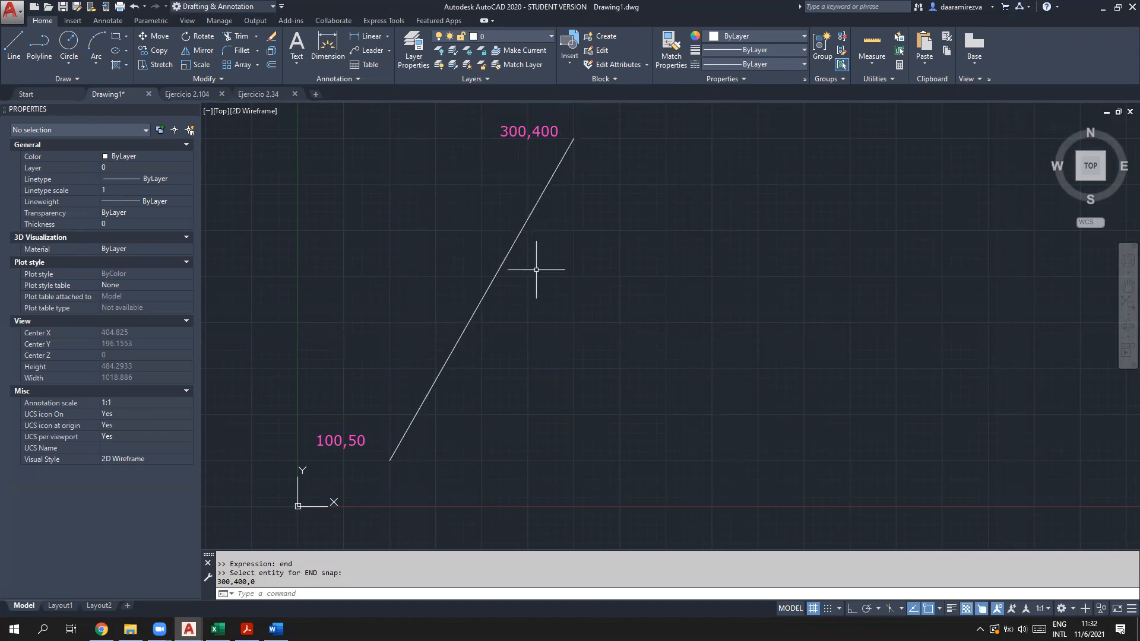
{"action": "left_click", "coordinate": [389, 592]}
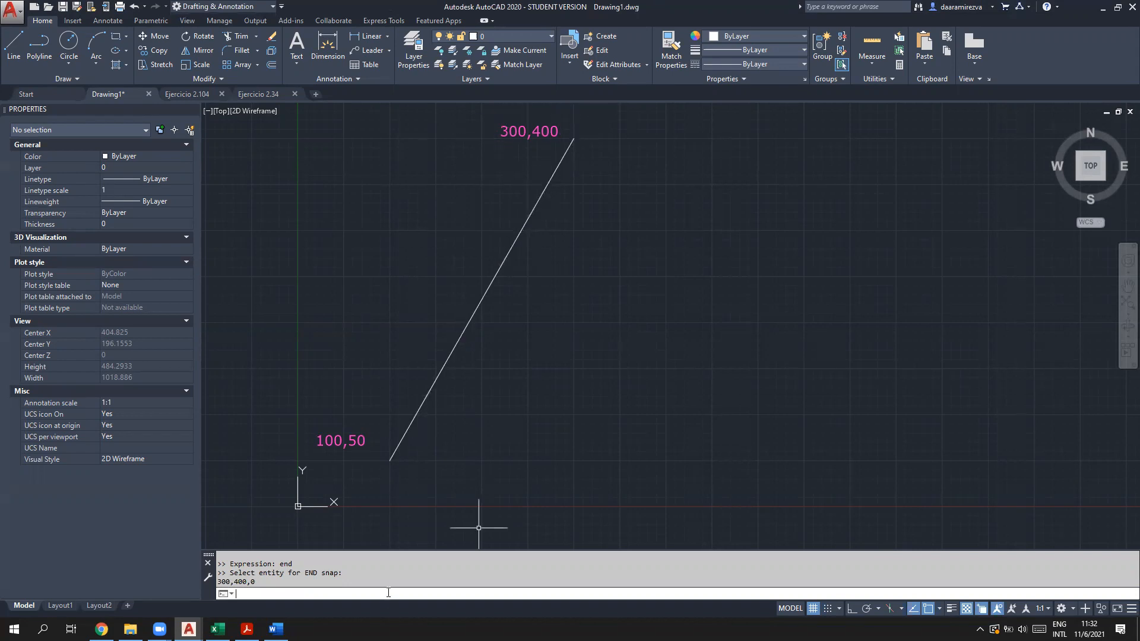
{"action": "type", "text": "cal"}
{"action": "key", "text": "Return"}
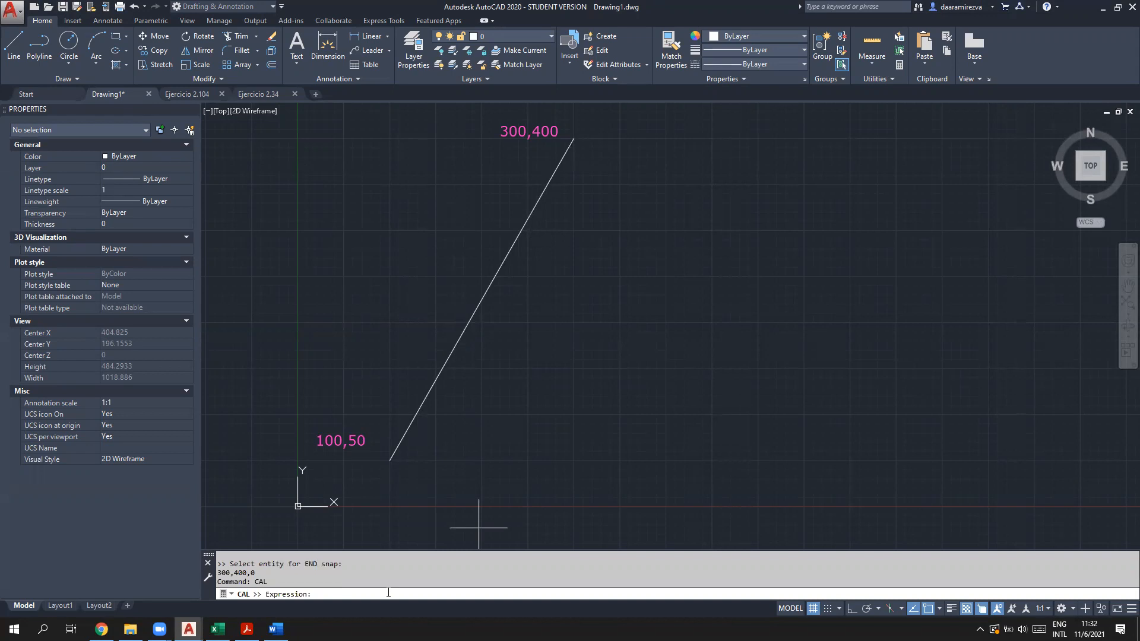
{"action": "type", "text": "end"}
{"action": "key", "text": "Return"}
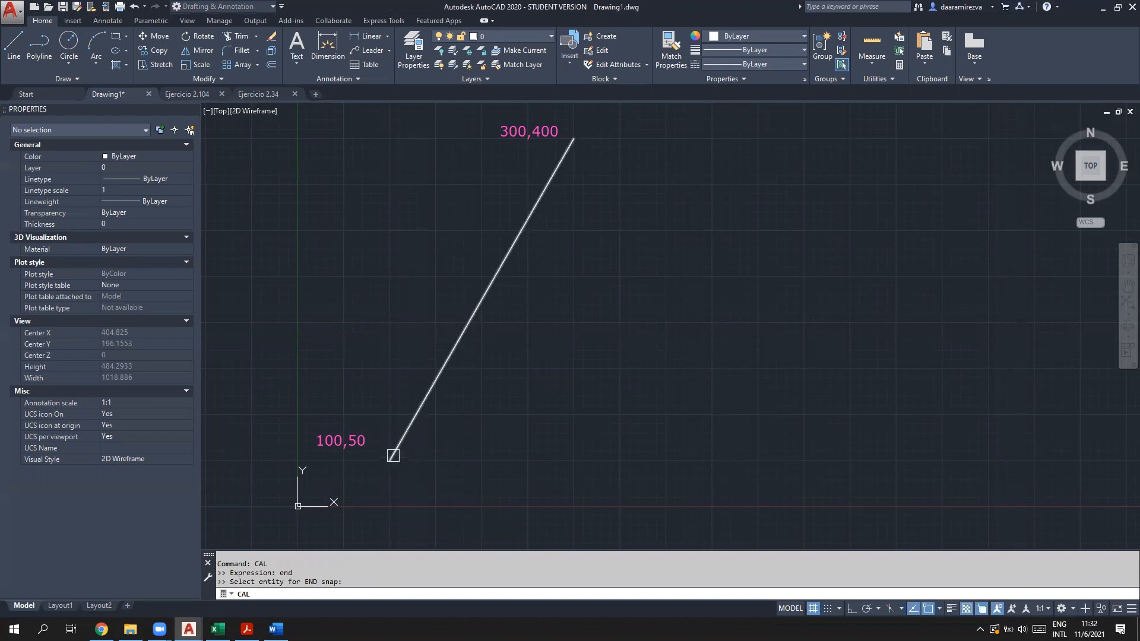
{"action": "left_click", "coordinate": [399, 442]}
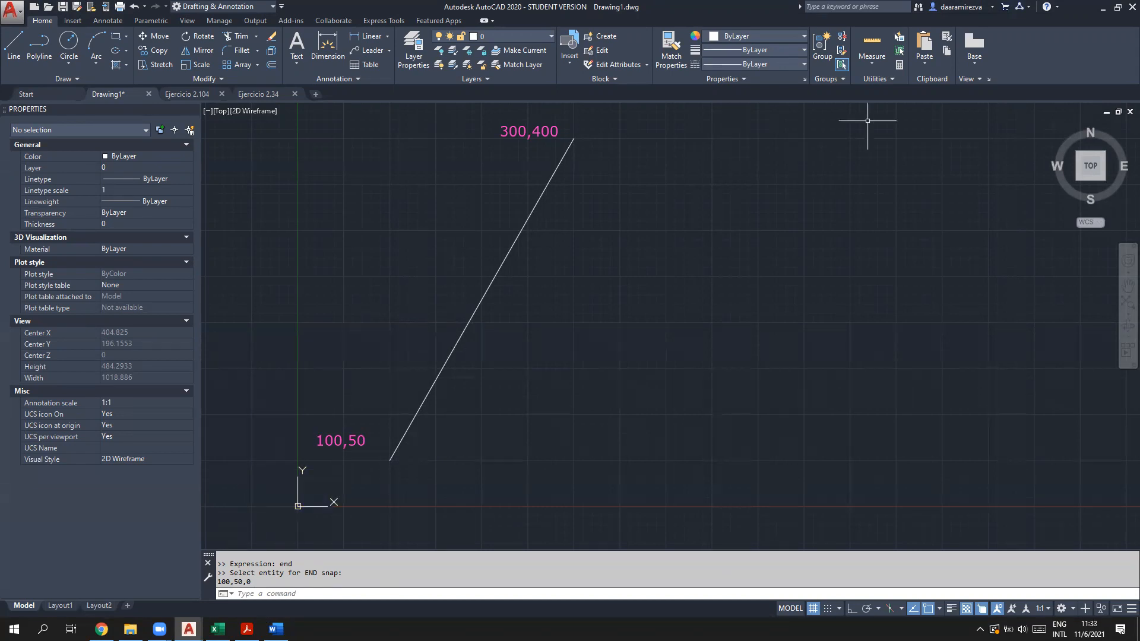
Step: Window-select the diagonal line and delete it
{"action": "right_click", "coordinate": [459, 422]}
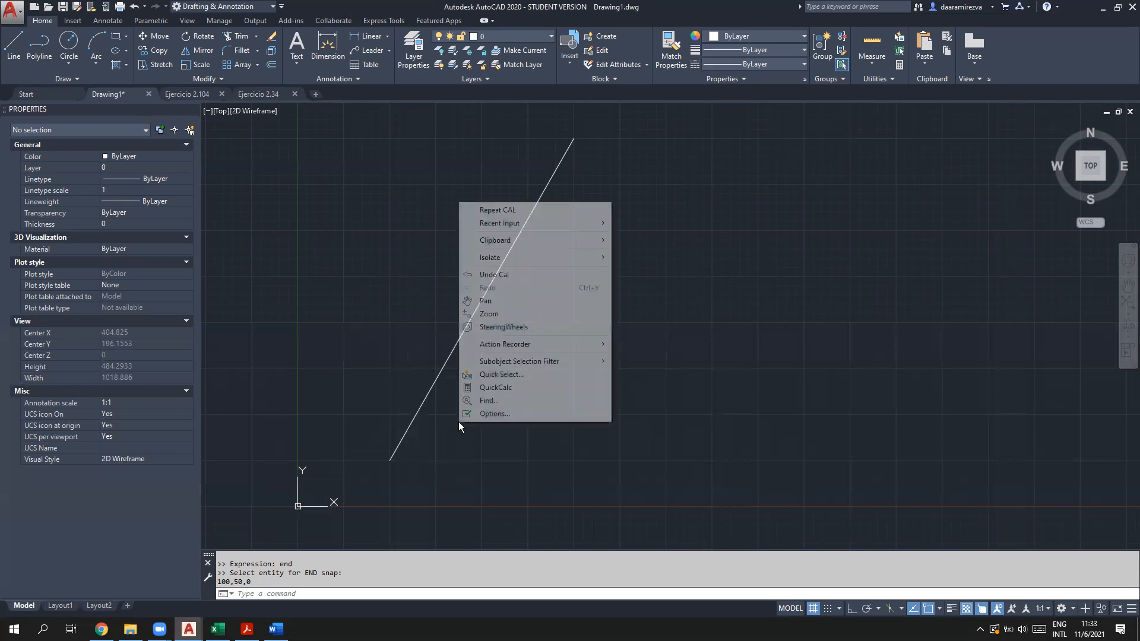
{"action": "left_click", "coordinate": [510, 479]}
{"action": "scroll", "coordinate": [512, 478], "scroll_direction": "down", "scroll_amount": 2}
{"action": "scroll", "coordinate": [513, 478], "scroll_direction": "down", "scroll_amount": 5}
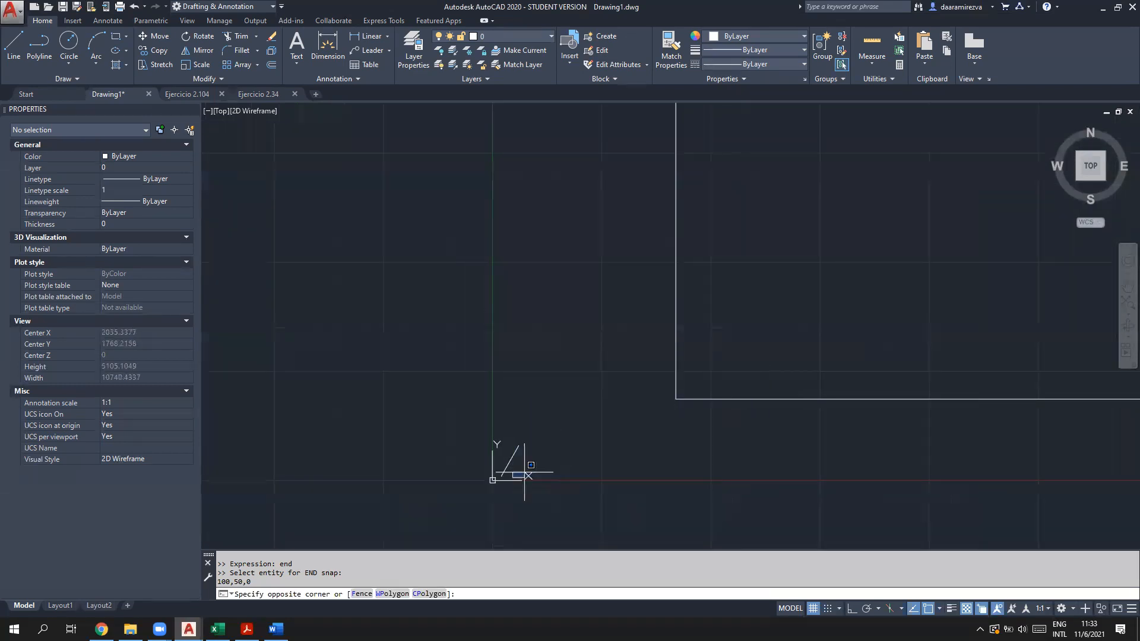
{"action": "left_click", "coordinate": [499, 435]}
{"action": "key", "text": "Delete"}
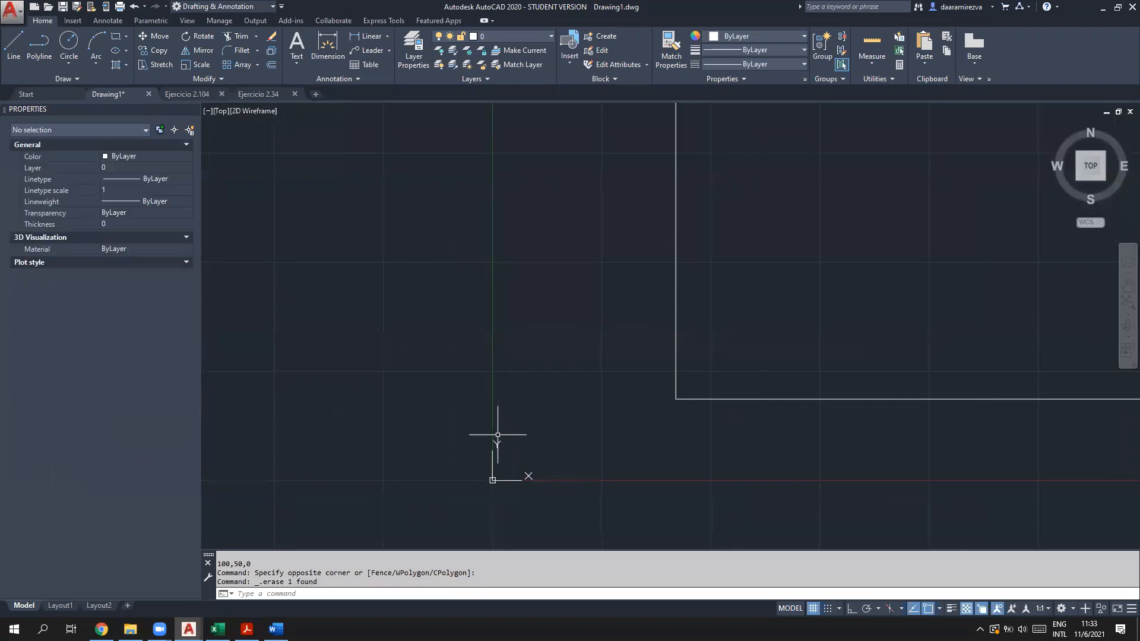
Step: Centre the rectangle in view and start the LIST command
{"action": "scroll", "coordinate": [518, 442], "scroll_direction": "down", "scroll_amount": 5}
{"action": "scroll", "coordinate": [793, 356], "scroll_direction": "up", "scroll_amount": 4}
{"action": "middle_click_drag", "start_coordinate": [571, 464], "coordinate": [664, 353]}
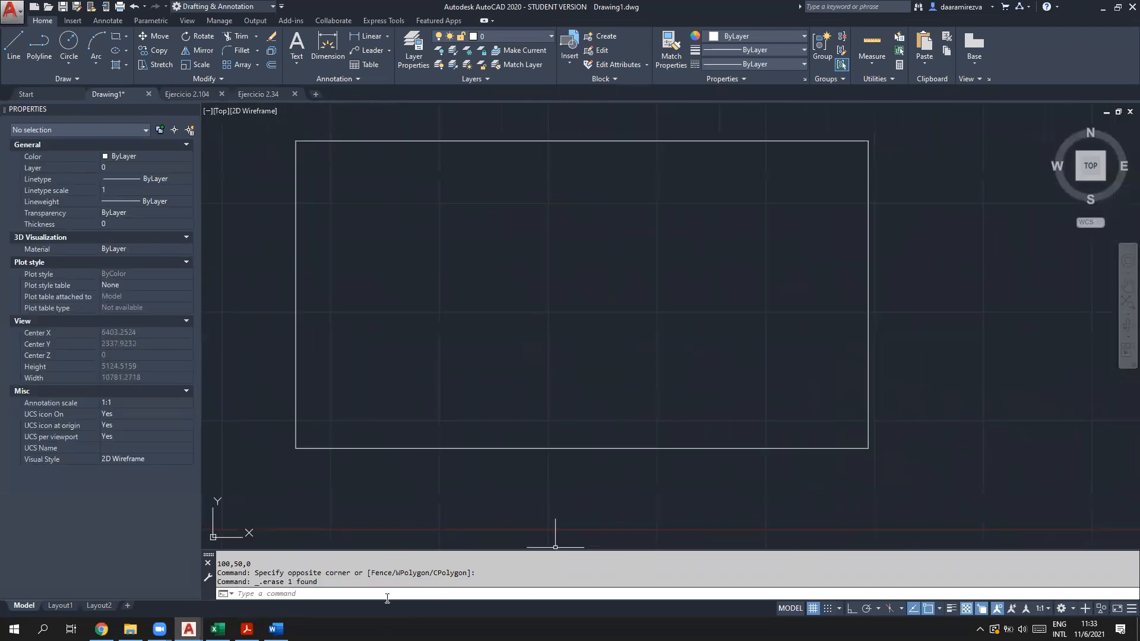
{"action": "left_click", "coordinate": [368, 590]}
{"action": "type", "text": "list"}
{"action": "key", "text": "Return"}
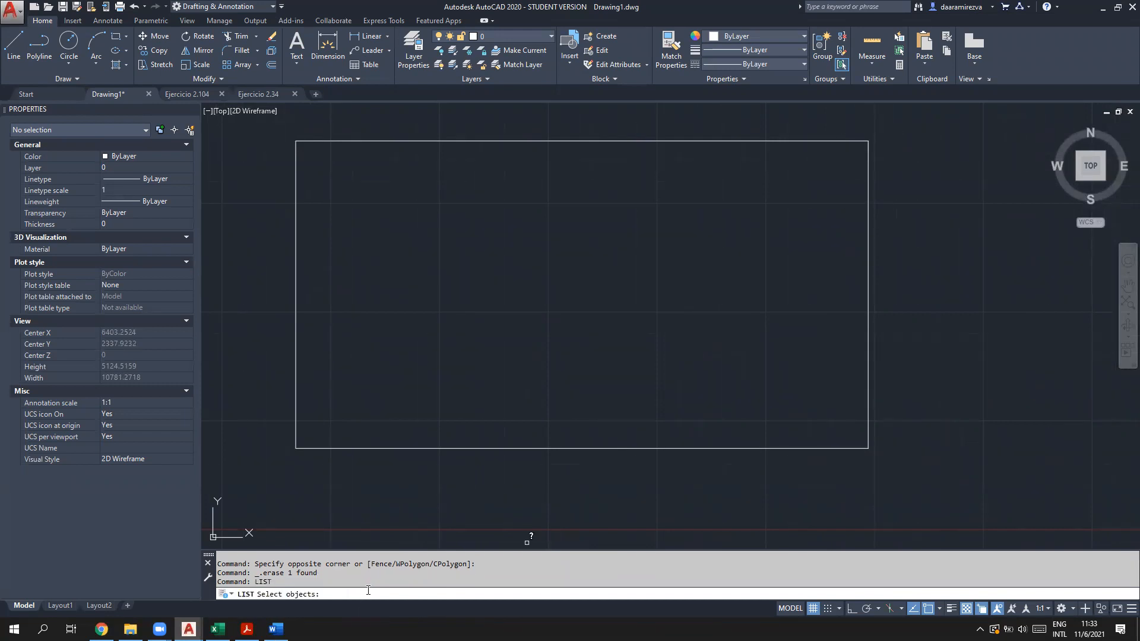
Step: List the rectangle, review its four corner coordinates, then close the listing window
{"action": "left_click", "coordinate": [295, 426]}
{"action": "key", "text": "Return"}
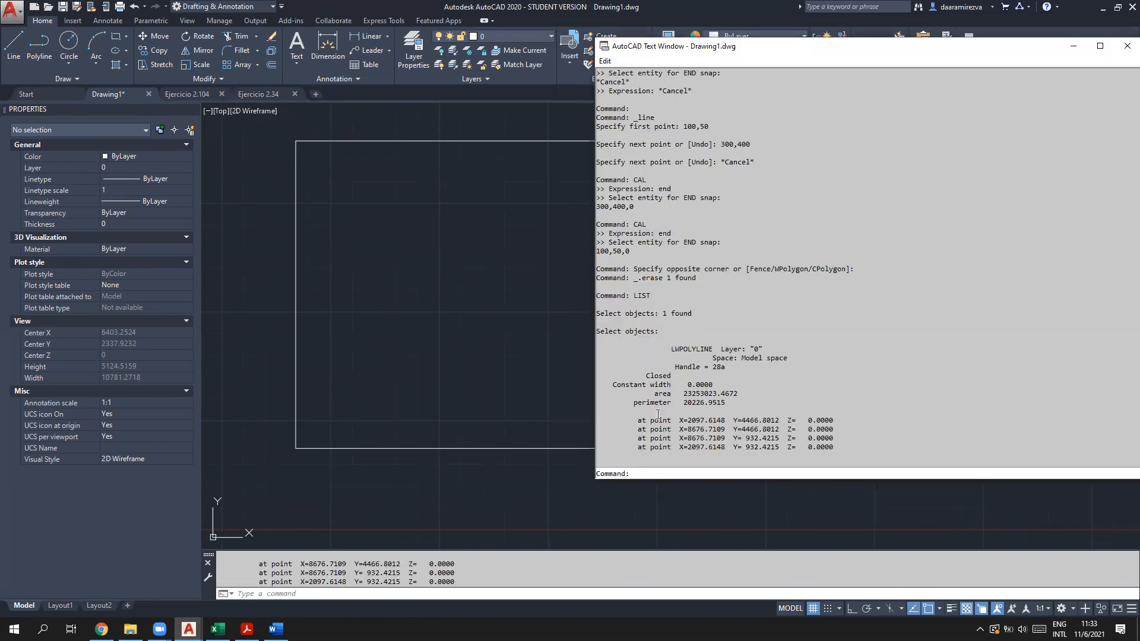
{"action": "left_click_drag", "start_coordinate": [645, 421], "coordinate": [597, 456]}
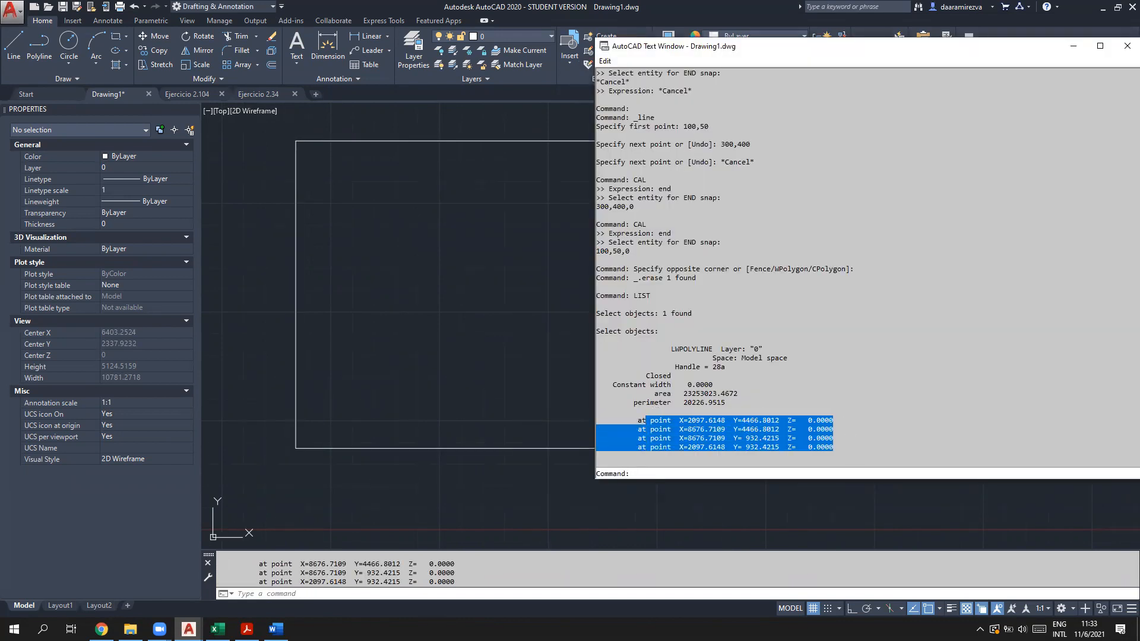
{"action": "left_click", "coordinate": [766, 429]}
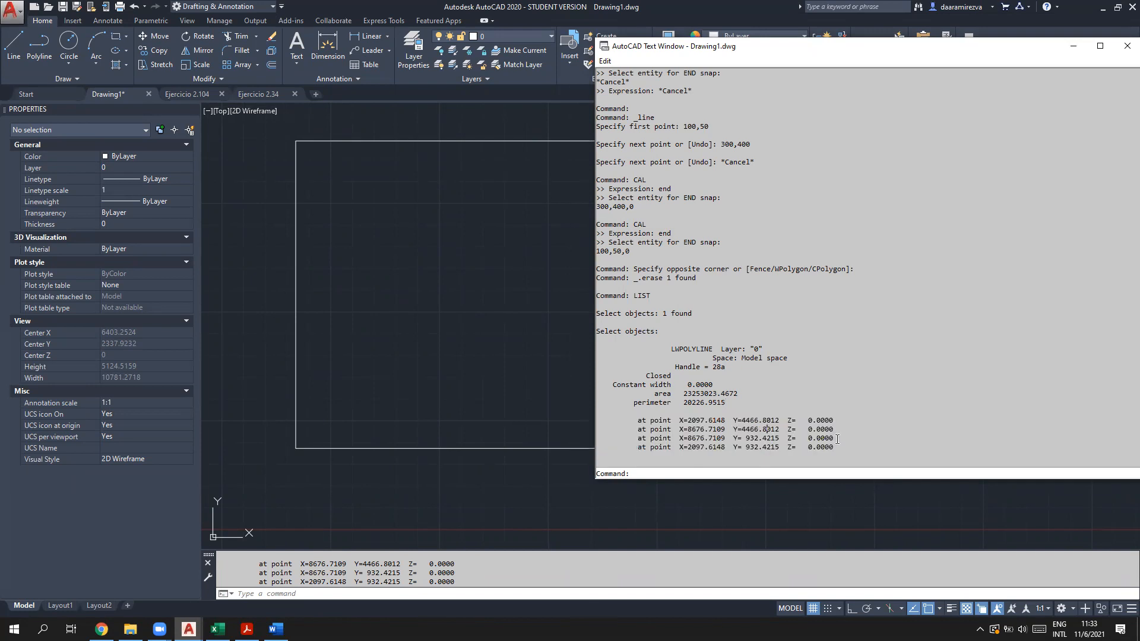
{"action": "left_click_drag", "start_coordinate": [838, 445], "coordinate": [596, 417]}
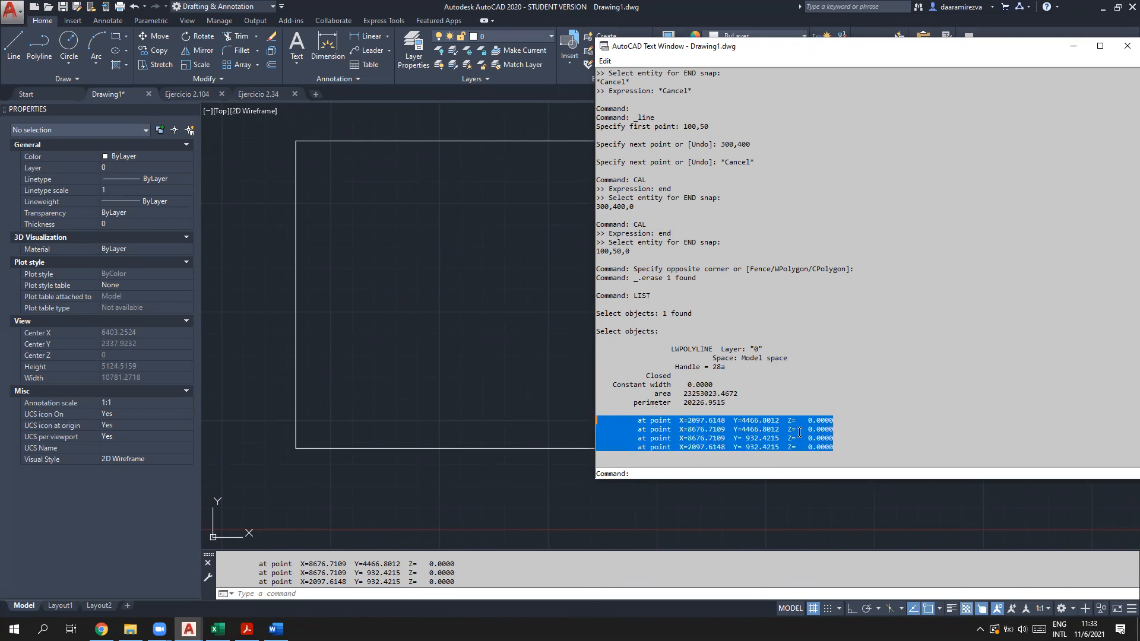
{"action": "left_click_drag", "start_coordinate": [929, 46], "coordinate": [596, 65]}
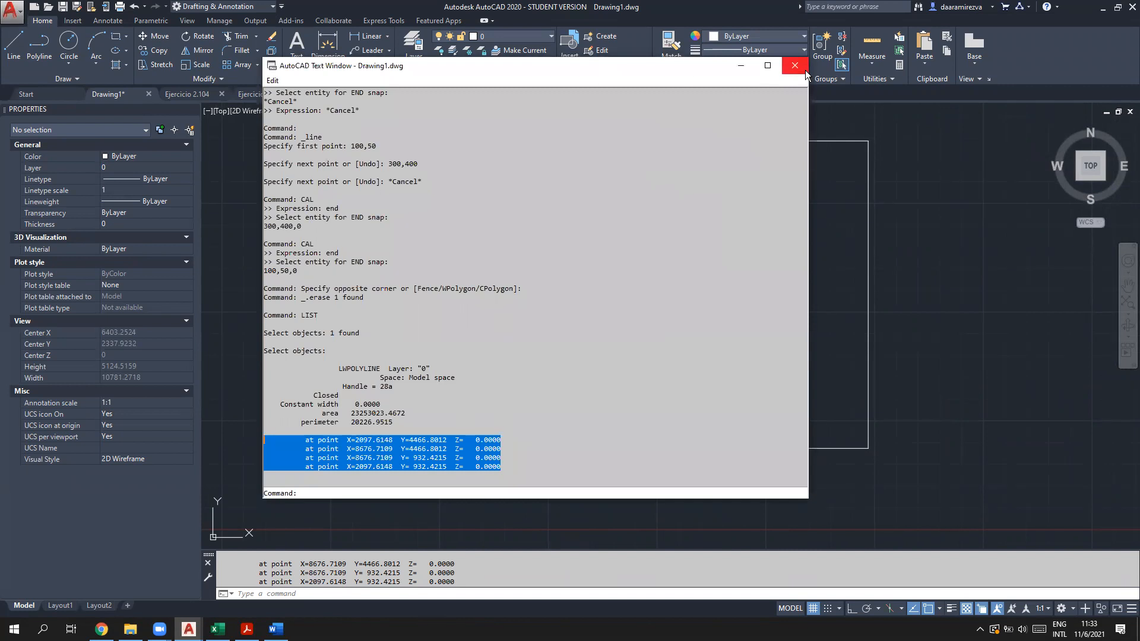
{"action": "left_click", "coordinate": [788, 71]}
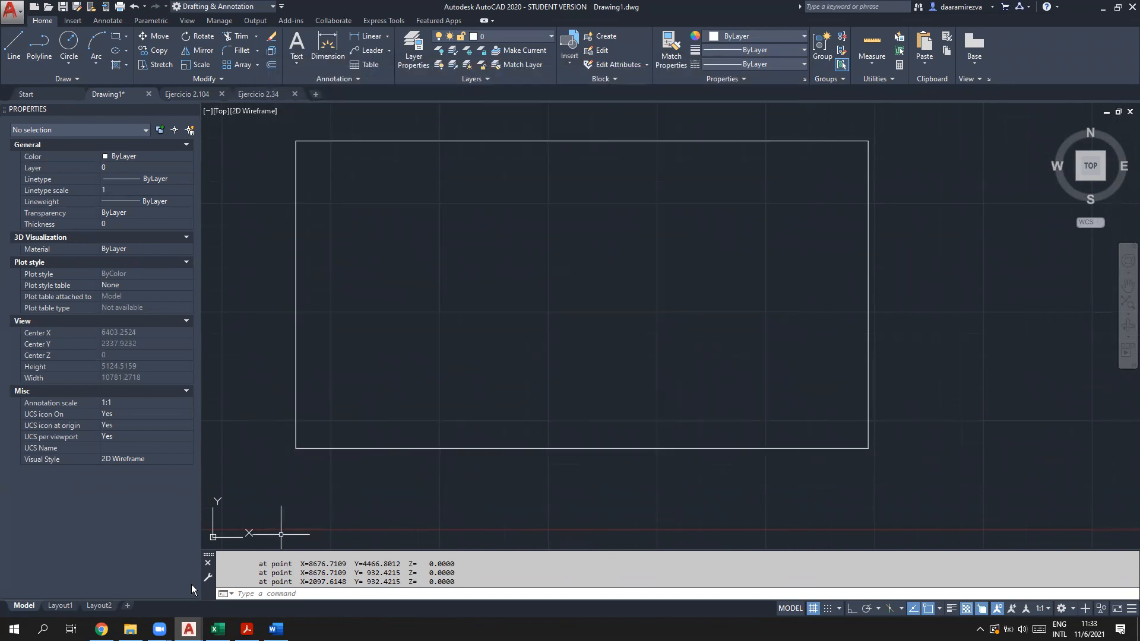
{"action": "left_click", "coordinate": [272, 592]}
Step: Start CIRCLE and enter the transparent CAL expression (end+end)/2 for its centre
{"action": "type", "text": "irc"}
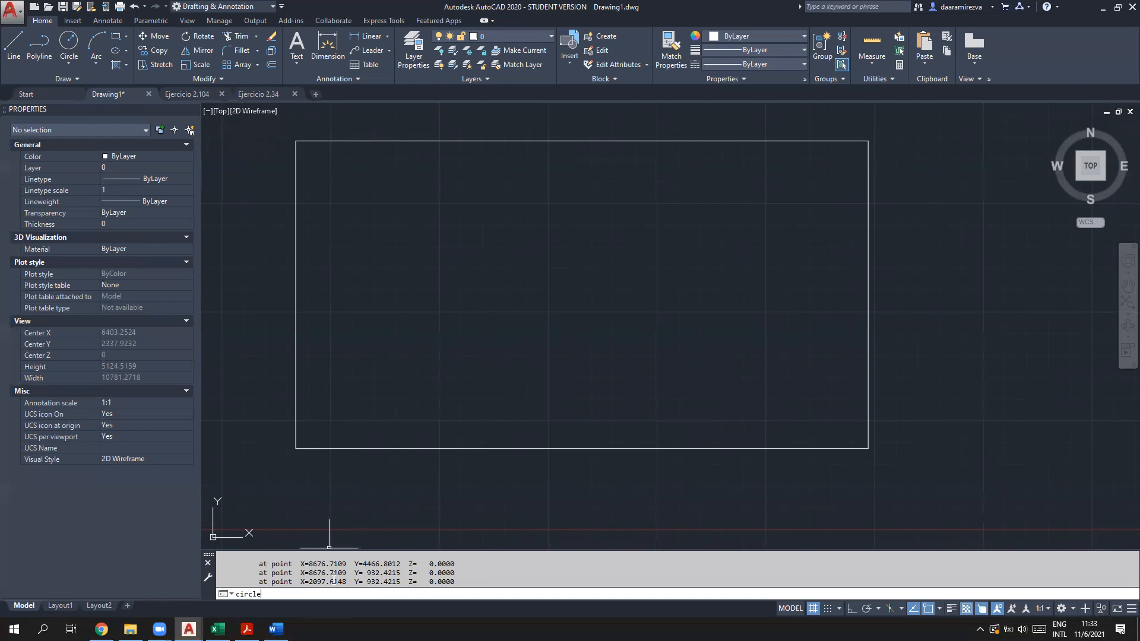
{"action": "type", "text": "le"}
{"action": "key", "text": "Return"}
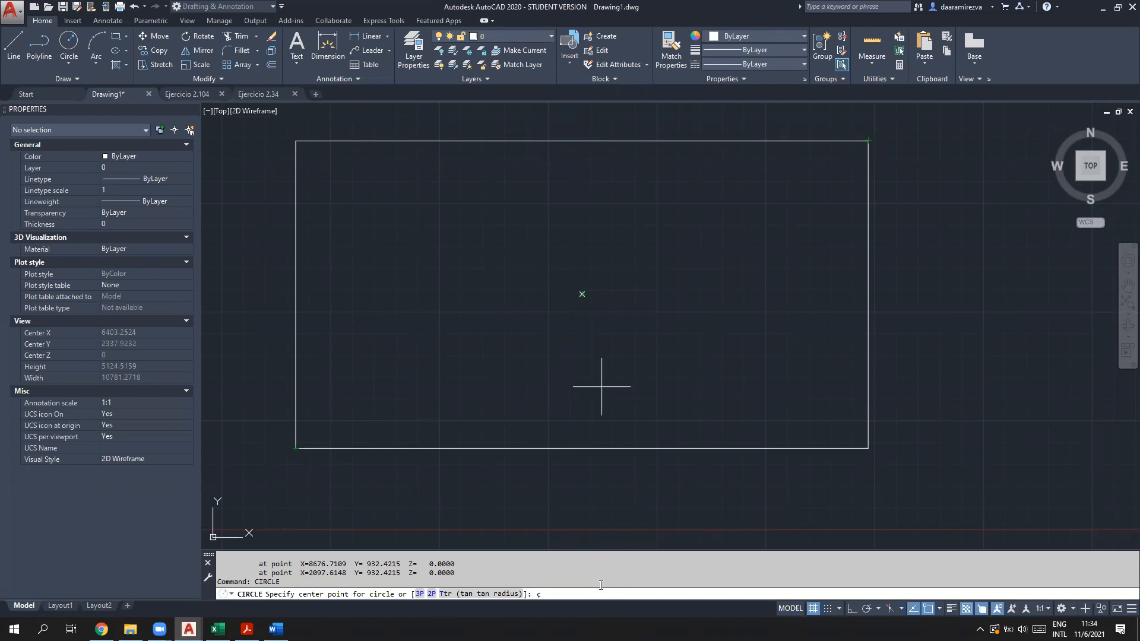
{"action": "key", "text": "BackSpace"}
{"action": "key", "text": "BackSpace"}
{"action": "key", "text": "BackSpace"}
{"action": "key", "text": "Return"}
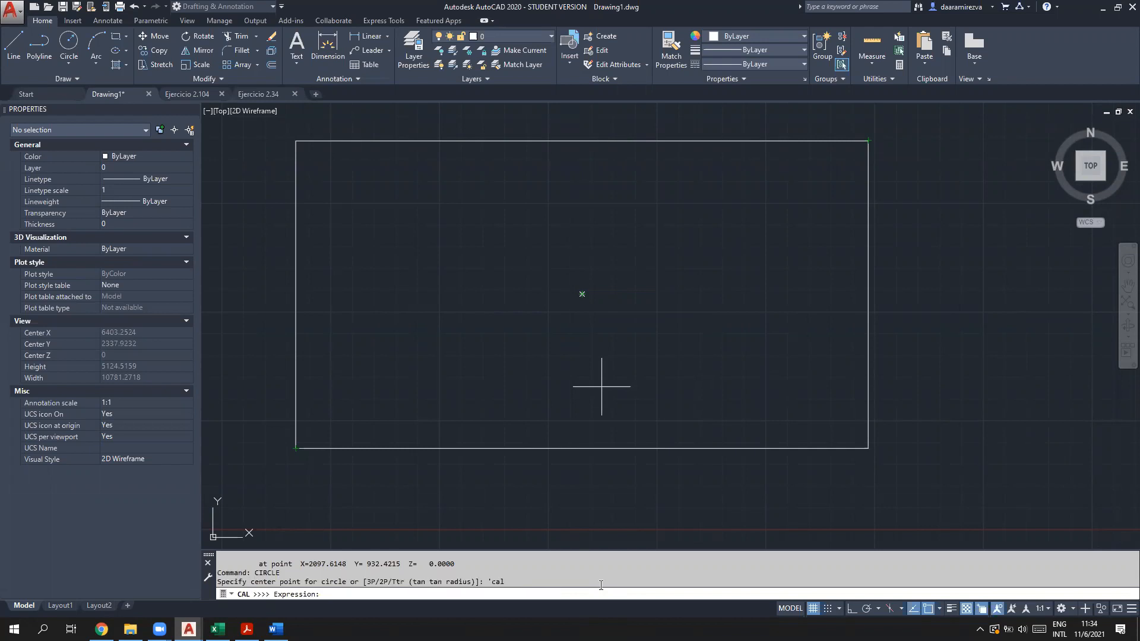
{"action": "type", "text": "()"}
{"action": "type", "text": "end"}
{"action": "type", "text": "+end"}
{"action": "type", "text": "/2"}
{"action": "key", "text": "Return"}
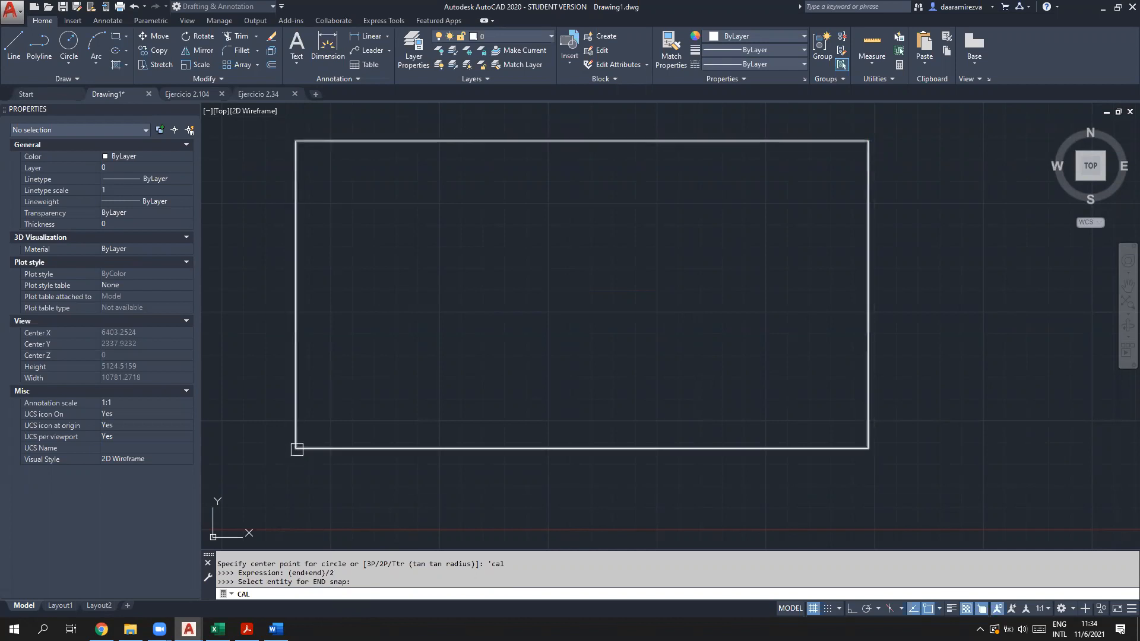
Step: Snap to the rectangle's lower-left and upper-right corners, centring the circle at 5387.1628,2699.6114
{"action": "left_click", "coordinate": [316, 449]}
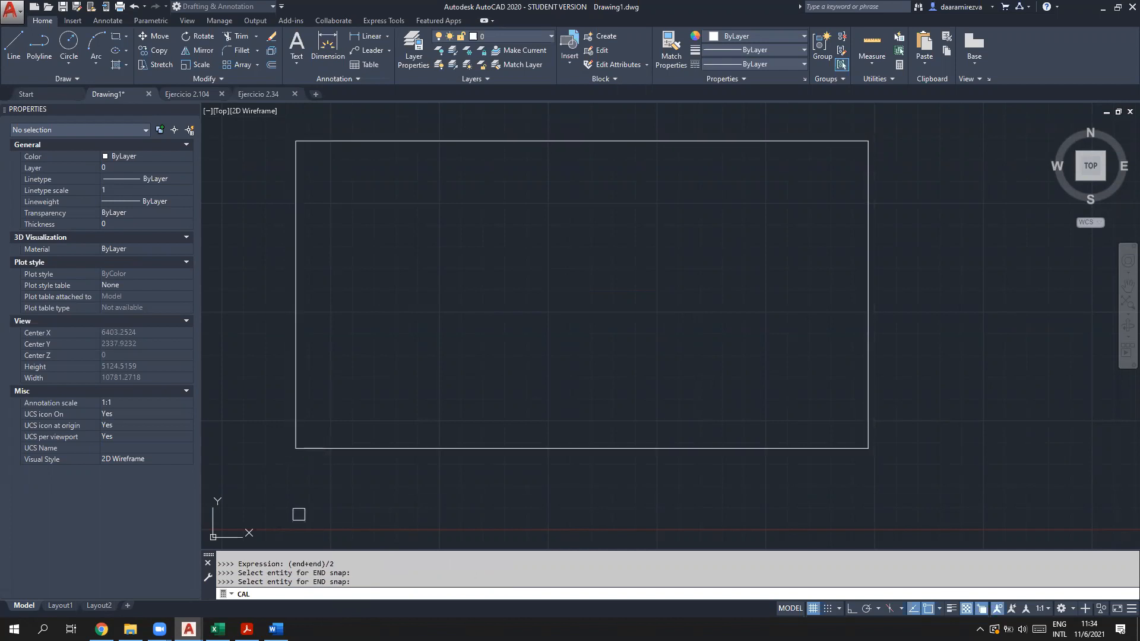
{"action": "left_click", "coordinate": [870, 153]}
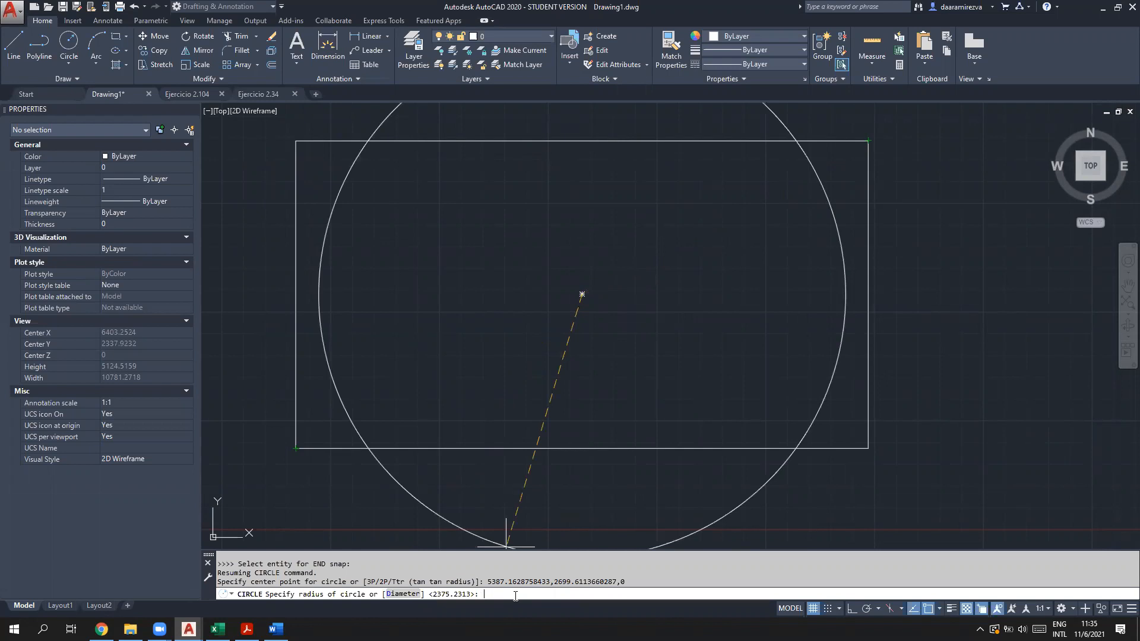
Step: Start CAL for the radius and write a 'dist(end,end)' note below the rectangle
{"action": "type", "text": "l"}
{"action": "key", "text": "Return"}
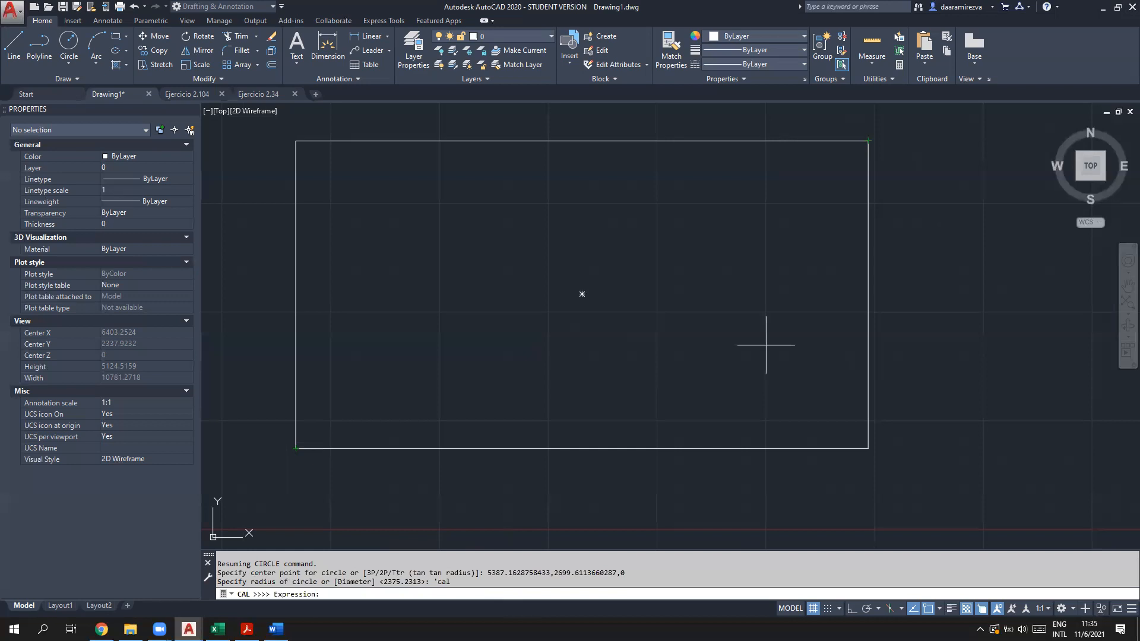
{"action": "type", "text": "dist"}
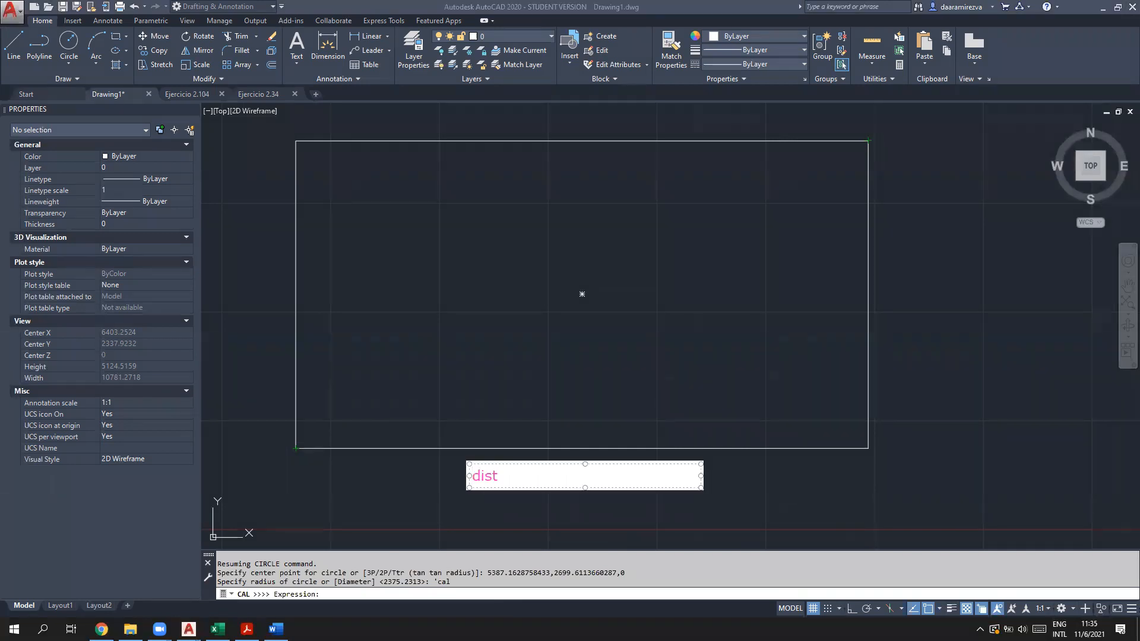
{"action": "type", "text": "()"}
{"action": "key", "text": "BackSpace"}
{"action": "key", "text": "BackSpace"}
{"action": "type", "text": "()"}
{"action": "type", "text": "end,en"}
{"action": "type", "text": "d"}
{"action": "double_click", "coordinate": [534, 477]}
{"action": "left_click", "coordinate": [538, 477]}
{"action": "left_click", "coordinate": [234, 545]}
Step: In Chrome, search images for 'distancia entre dos puntos' and preview the ecuaciones.online distance-formula diagram
{"action": "mouse_move", "coordinate": [102, 629]}
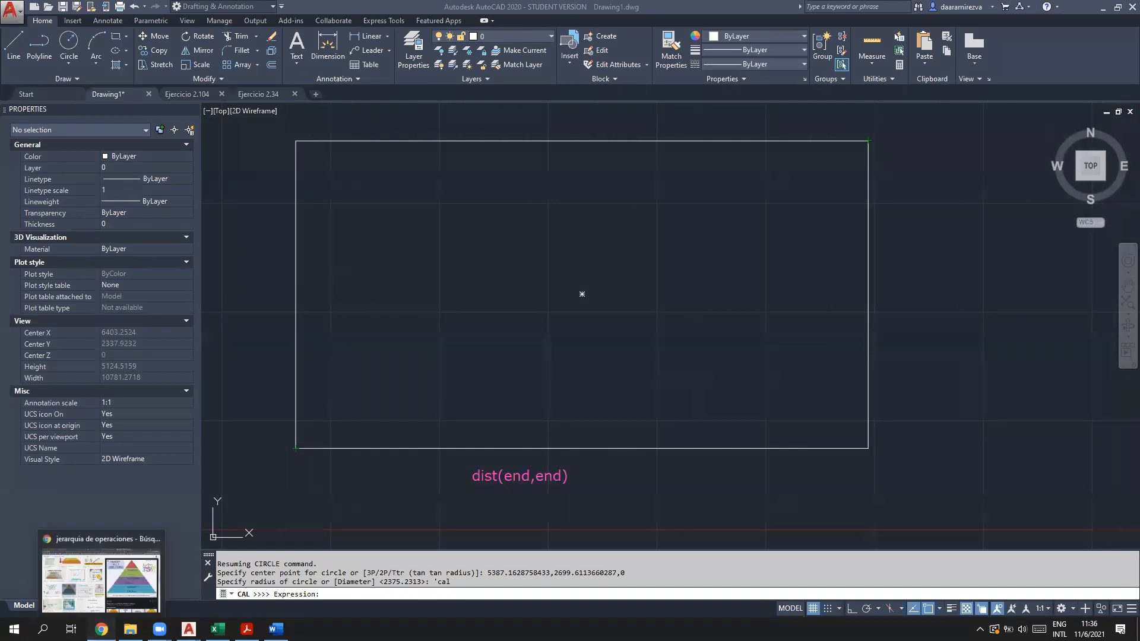
{"action": "left_click", "coordinate": [104, 567]}
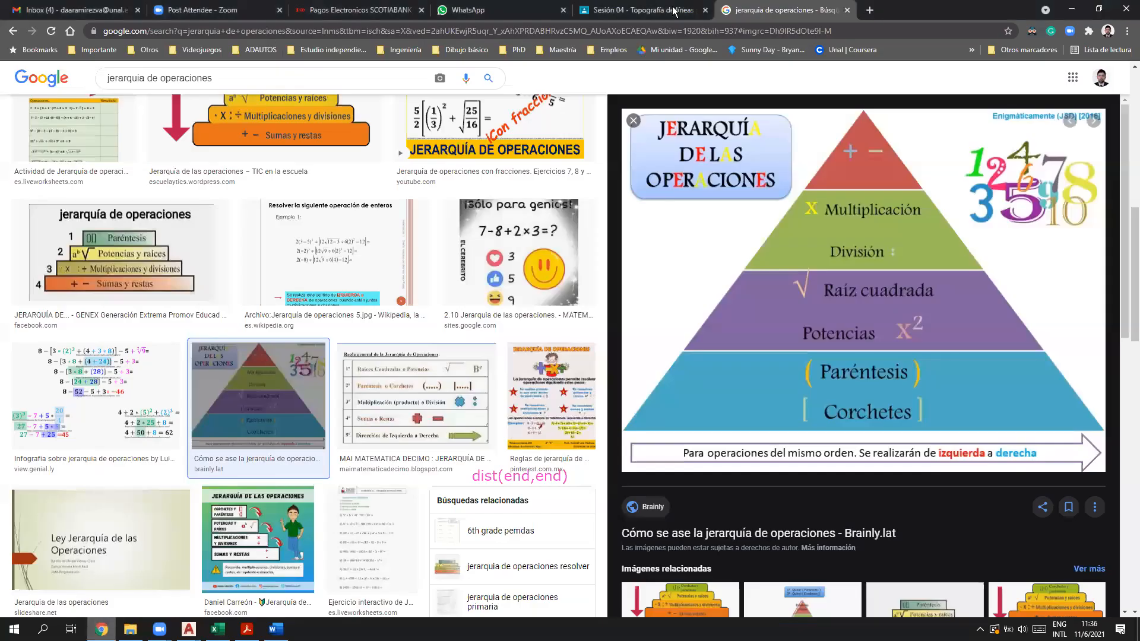
{"action": "left_click", "coordinate": [293, 31]}
{"action": "type", "text": "distancia"}
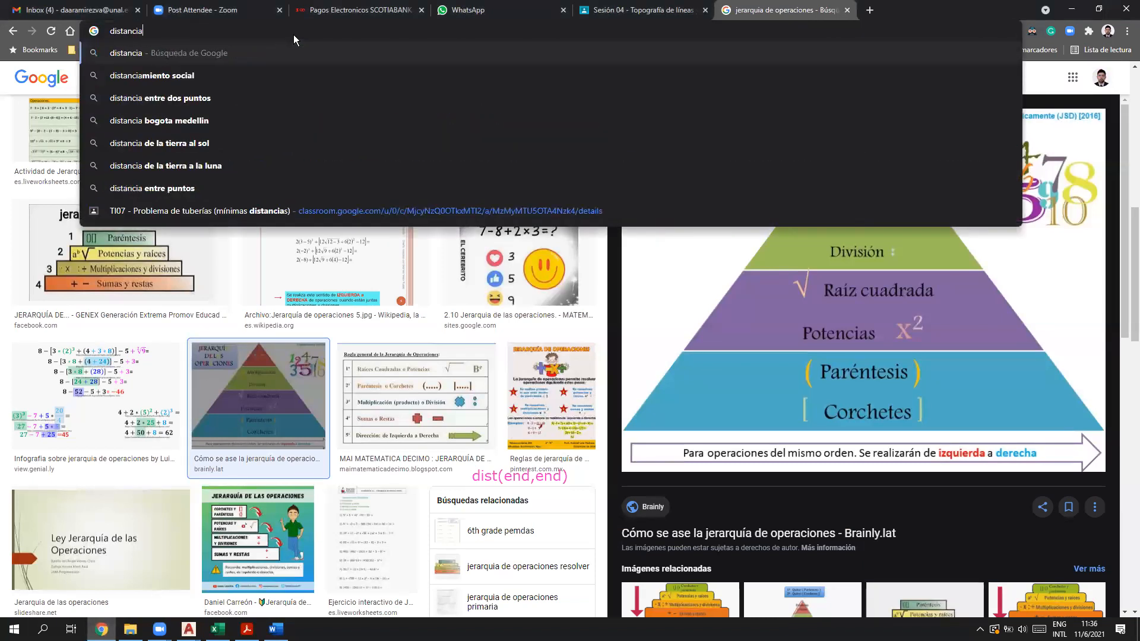
{"action": "type", "text": " entre dos puntos"}
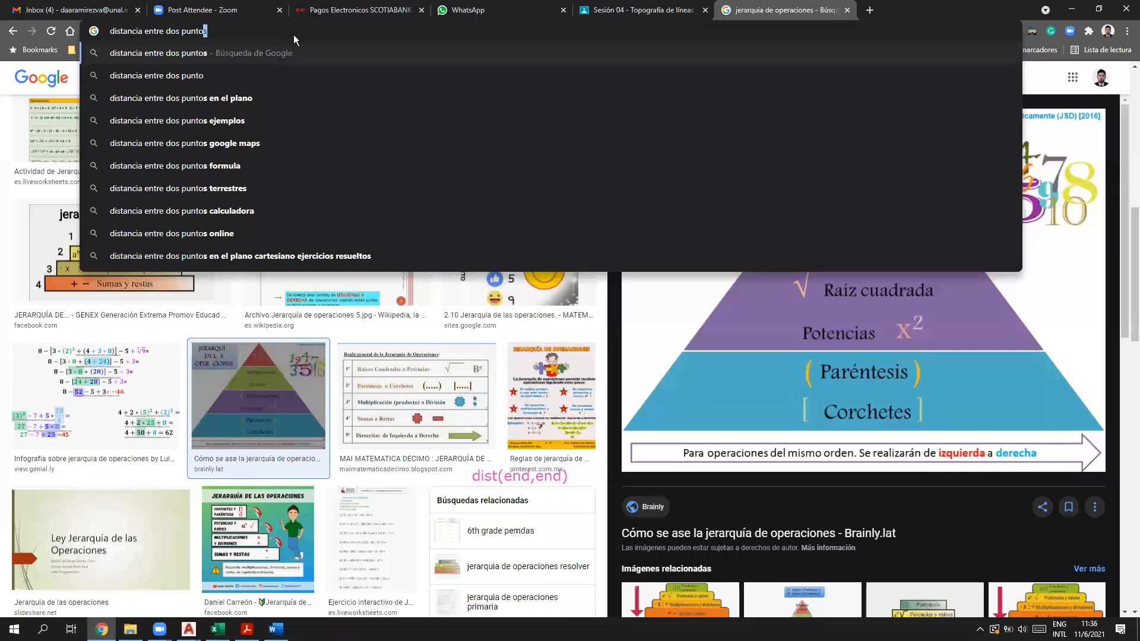
{"action": "key", "text": "Return"}
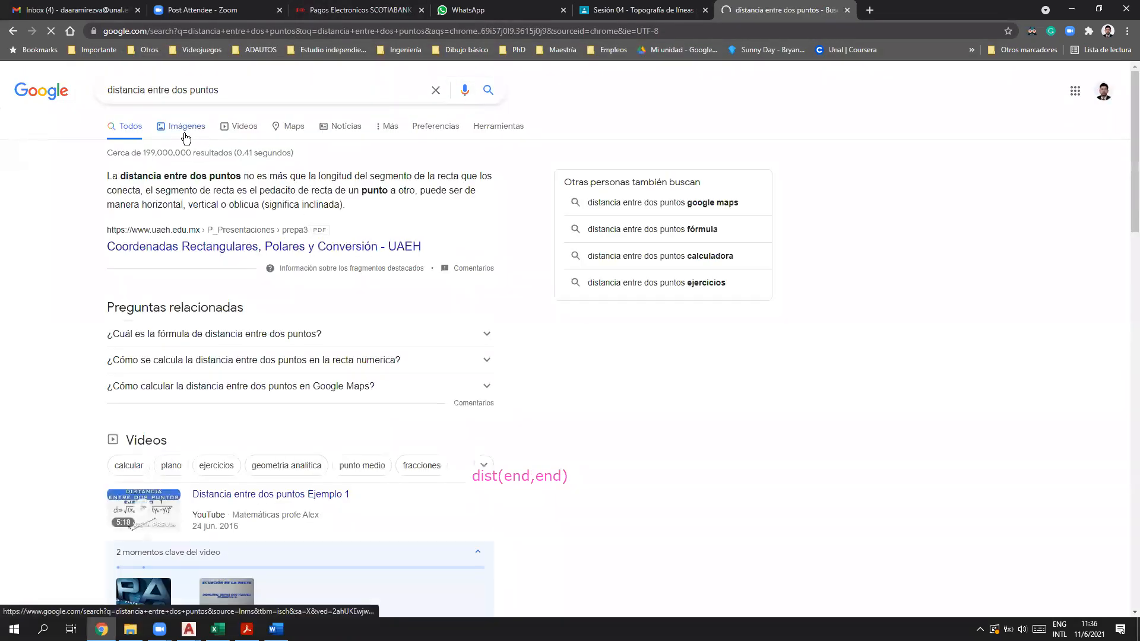
{"action": "left_click", "coordinate": [183, 132]}
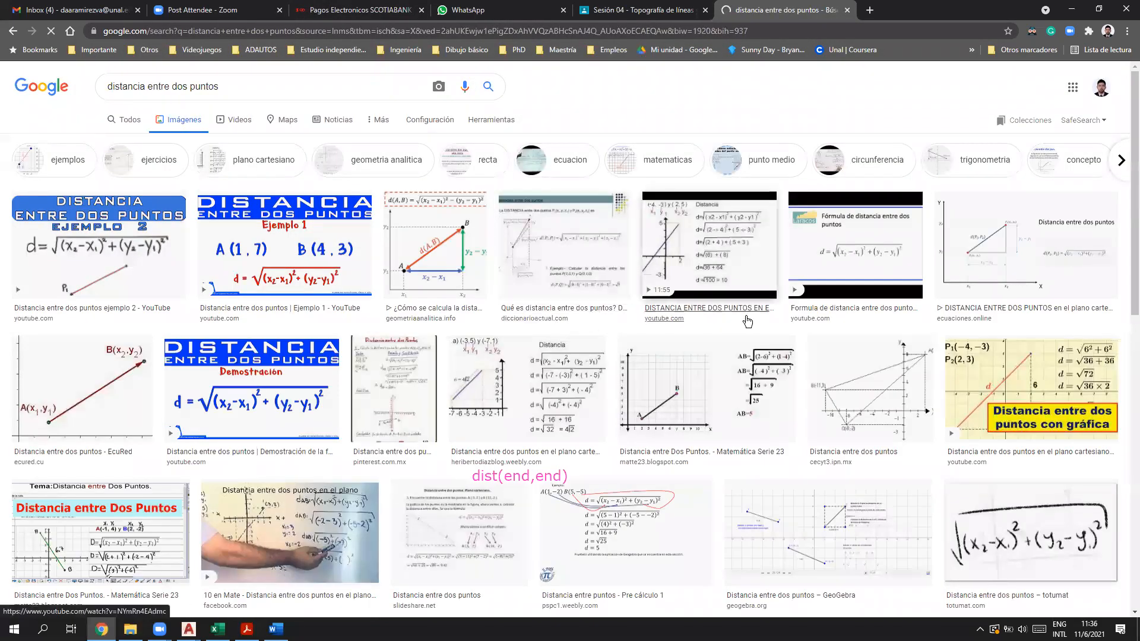
{"action": "left_click", "coordinate": [1008, 278]}
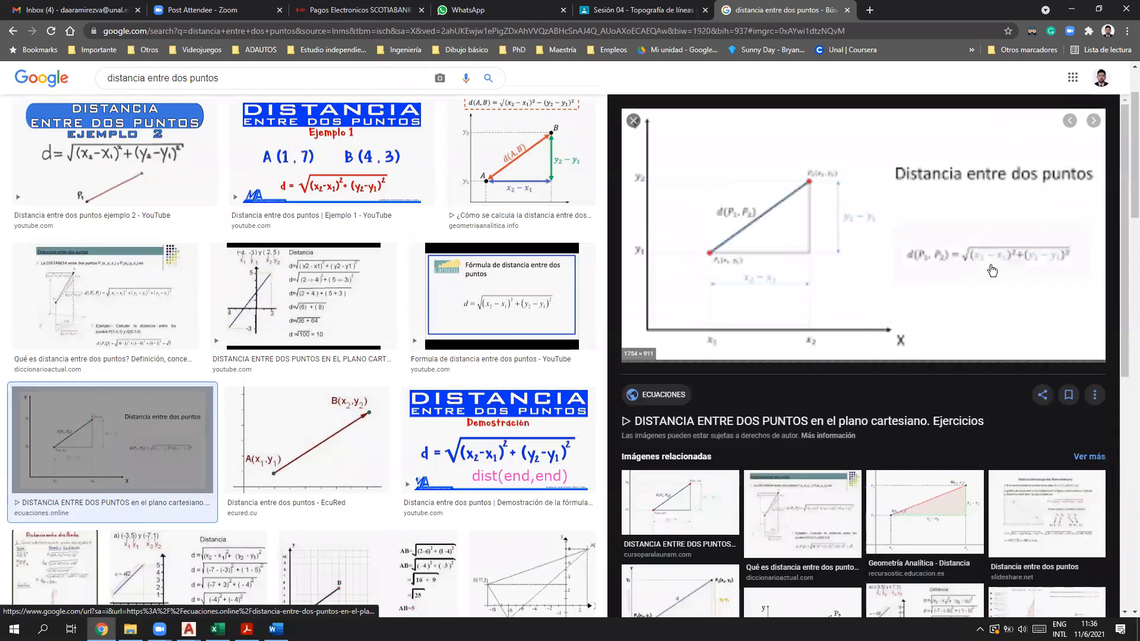
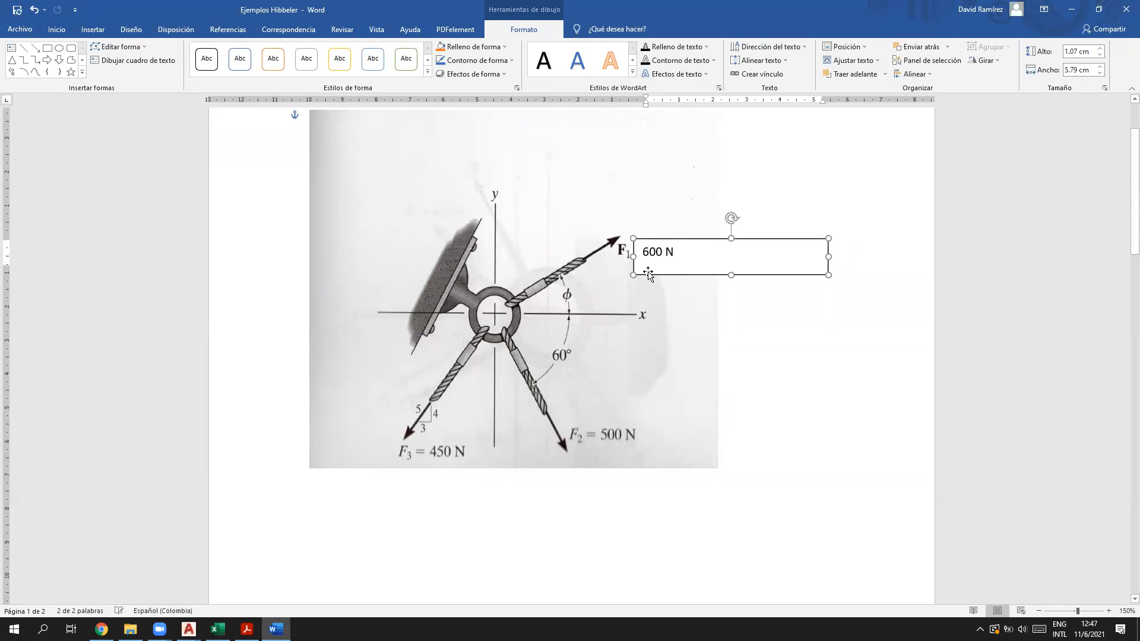
Step: Set the 600 N text box to Sin relleno fill and Sin contorno outline
{"action": "left_click", "coordinate": [487, 49]}
{"action": "left_click", "coordinate": [480, 150]}
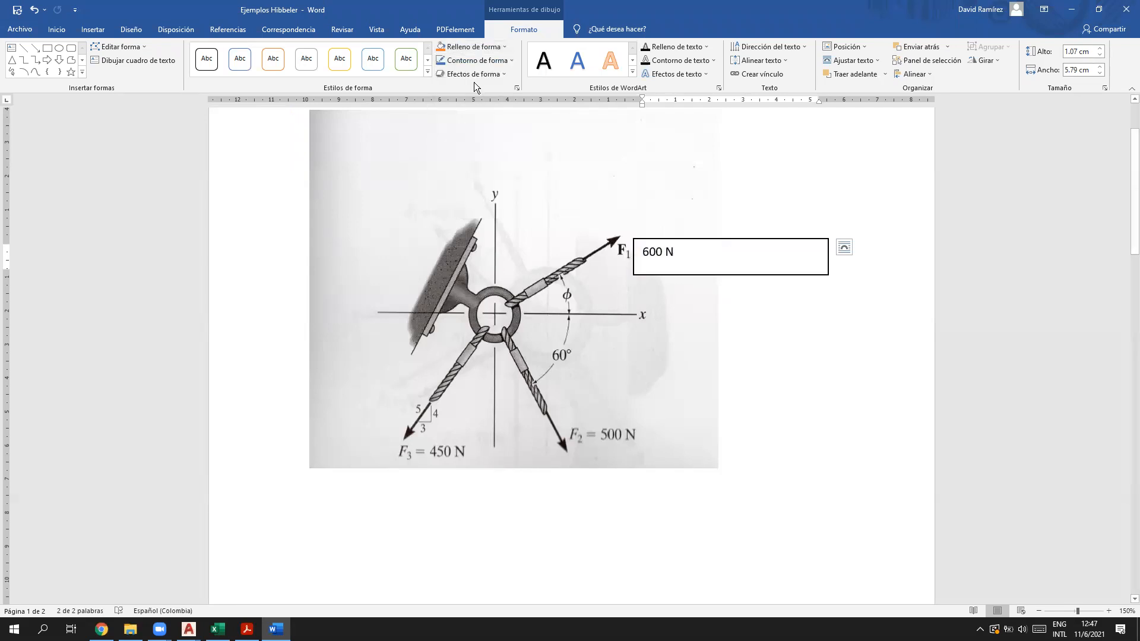
{"action": "left_click", "coordinate": [478, 60]}
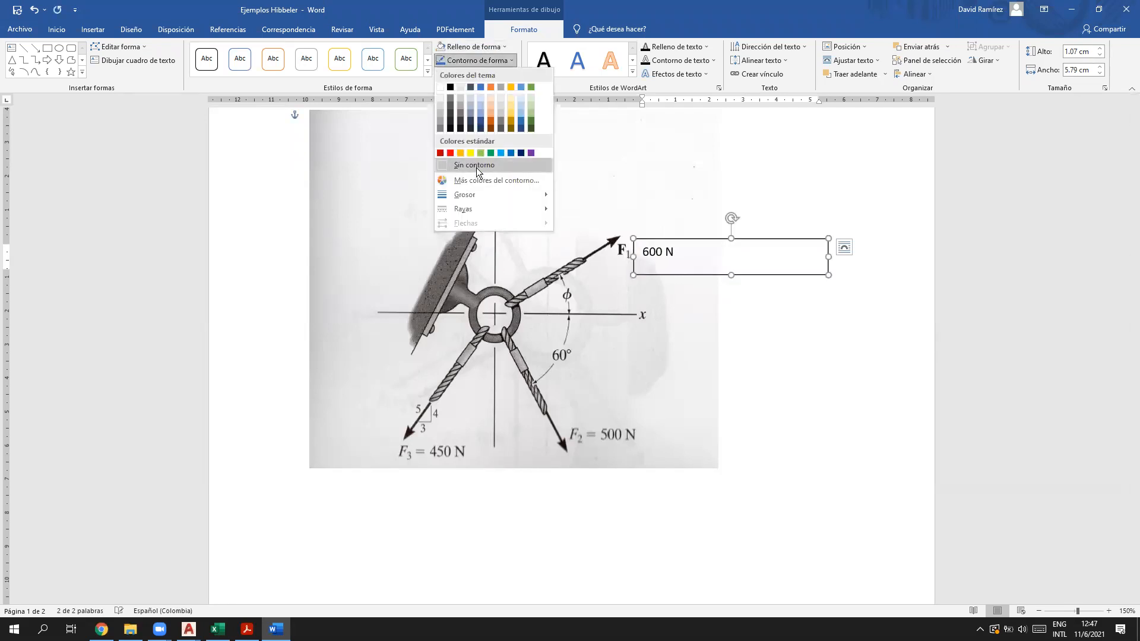
{"action": "left_click", "coordinate": [476, 167]}
Step: Insert '=' before 600 N and nudge the label beside the F1 arrowhead
{"action": "left_click", "coordinate": [644, 252]}
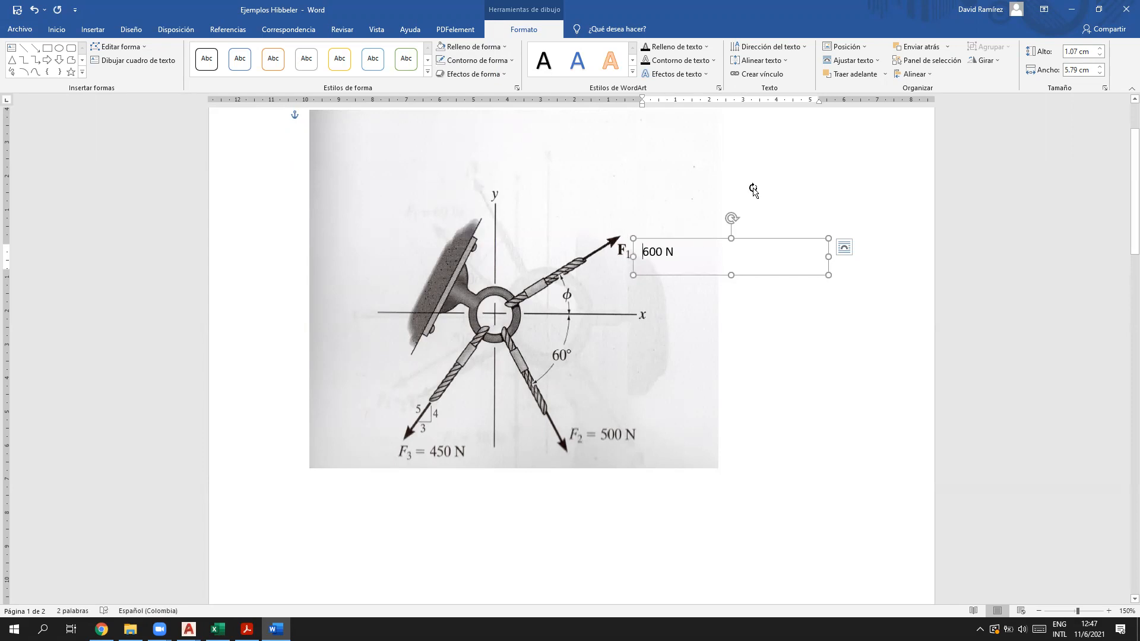
{"action": "type", "text": "="}
{"action": "left_click_drag", "start_coordinate": [709, 275], "coordinate": [701, 275]}
{"action": "left_click", "coordinate": [832, 323]}
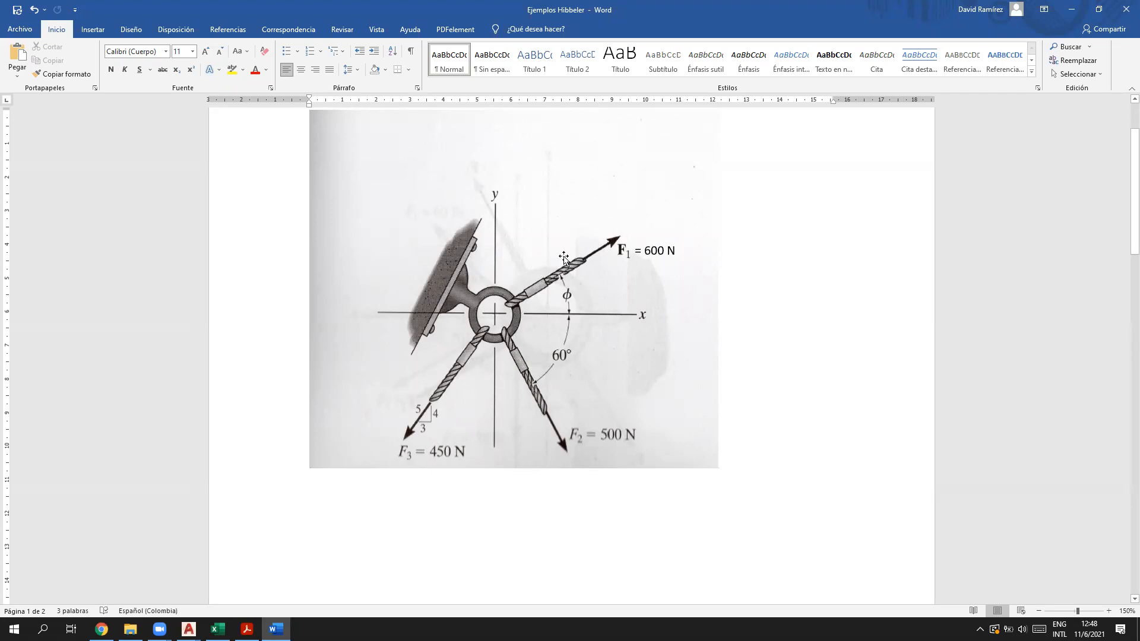
{"action": "left_click", "coordinate": [652, 253]}
{"action": "left_click", "coordinate": [658, 273]}
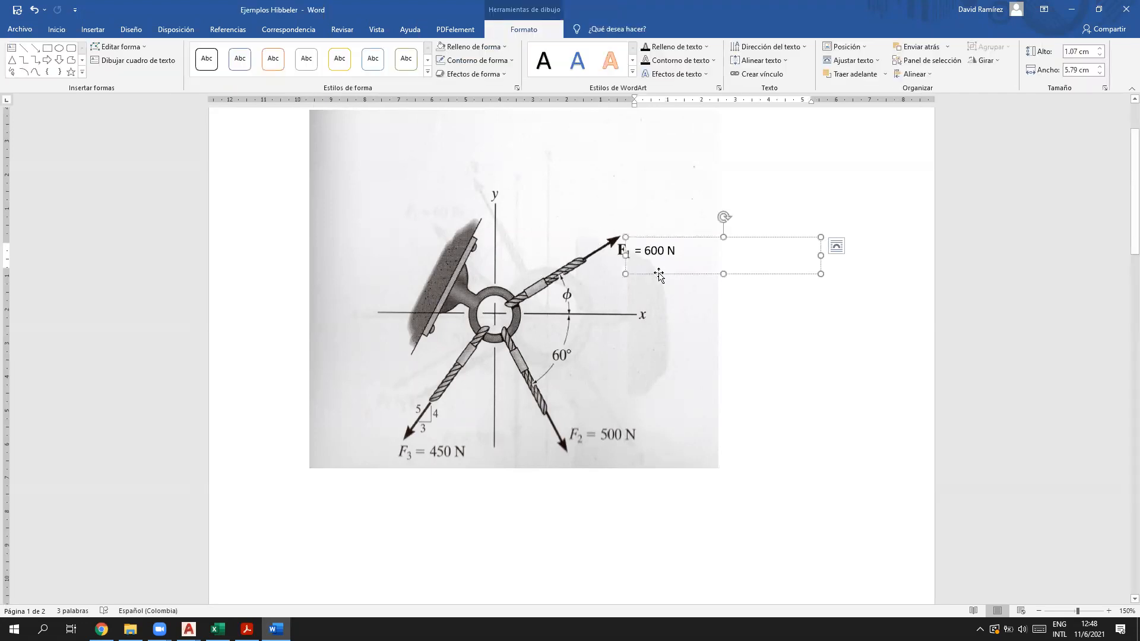
{"action": "left_click", "coordinate": [588, 289]}
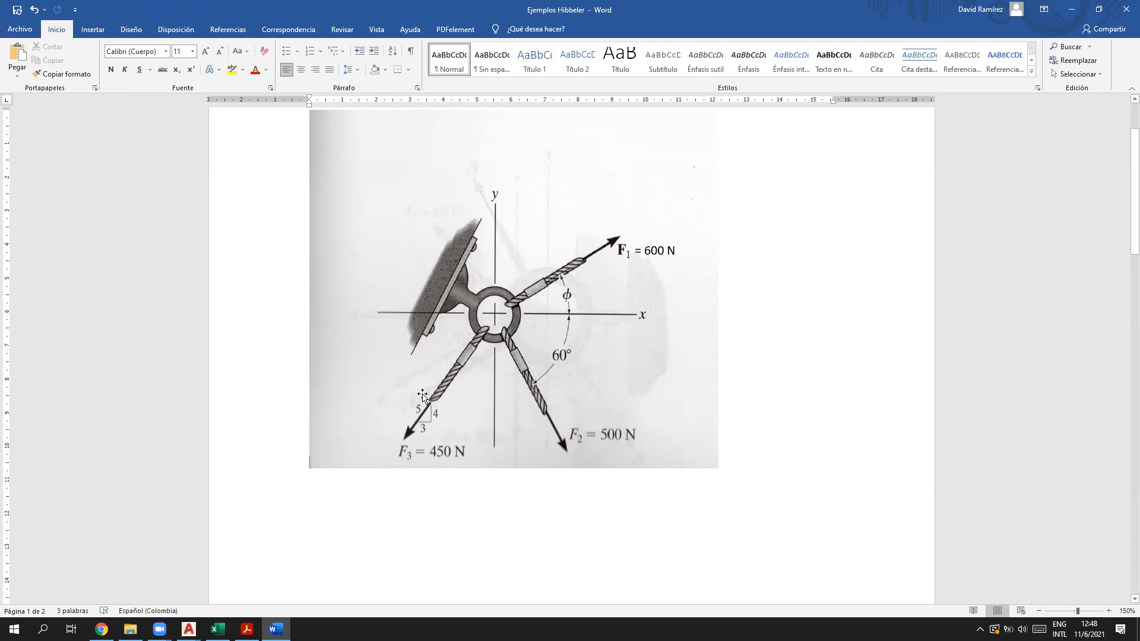
Step: Snap Word to the left half and place AutoCAD's Ejercicio 2.34 drawing on the right
{"action": "left_click_drag", "start_coordinate": [601, 15], "coordinate": [2, 267]}
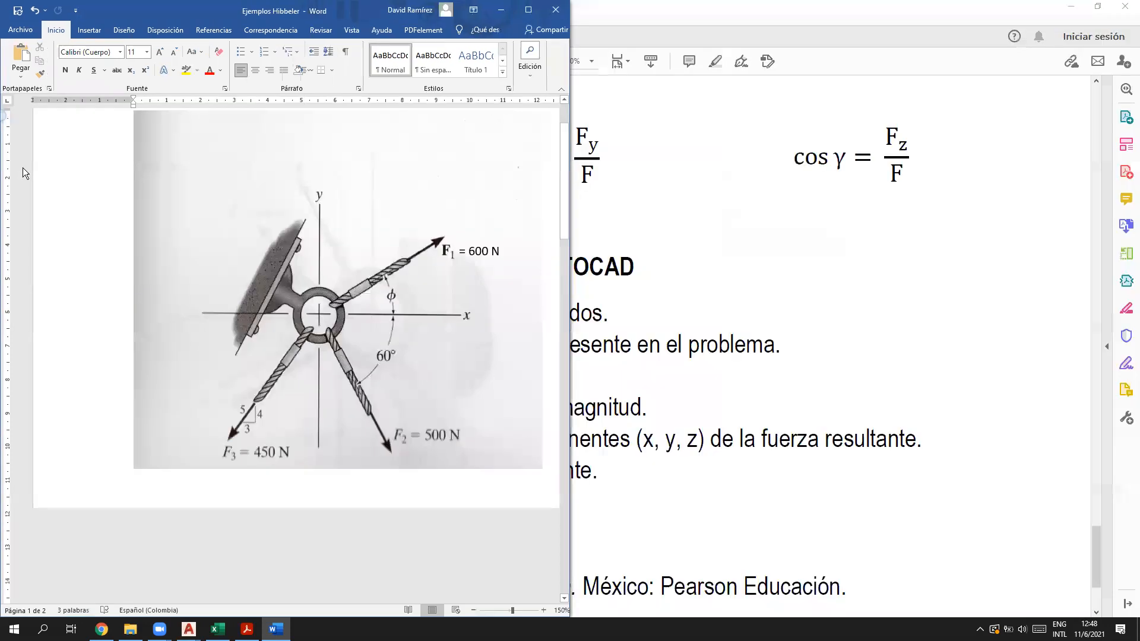
{"action": "key", "text": "Escape"}
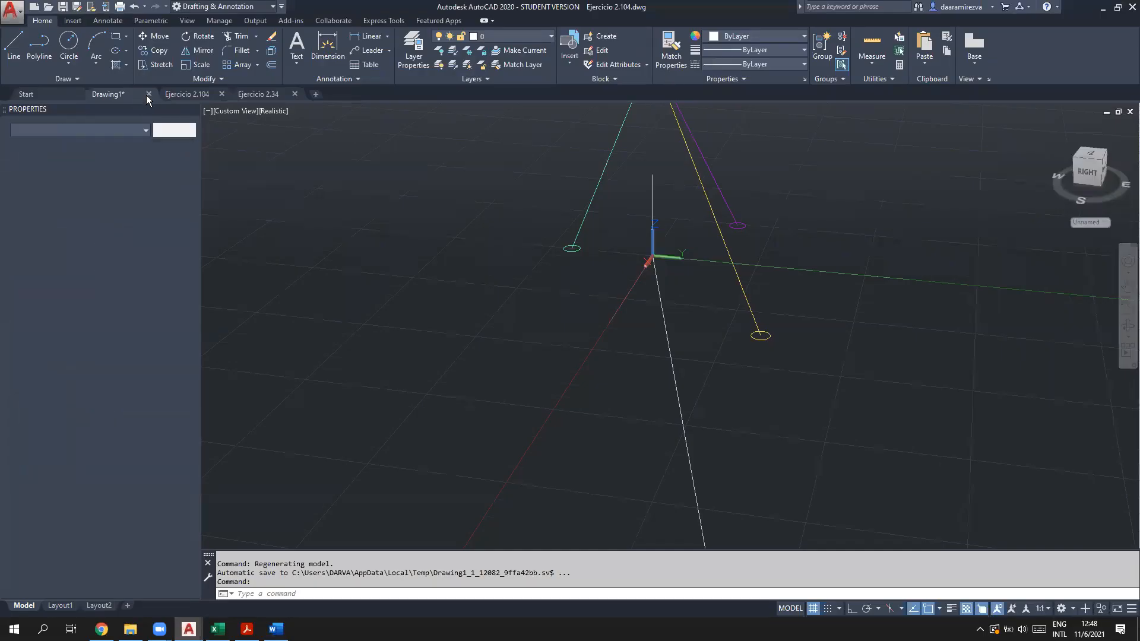
{"action": "left_click", "coordinate": [184, 97]}
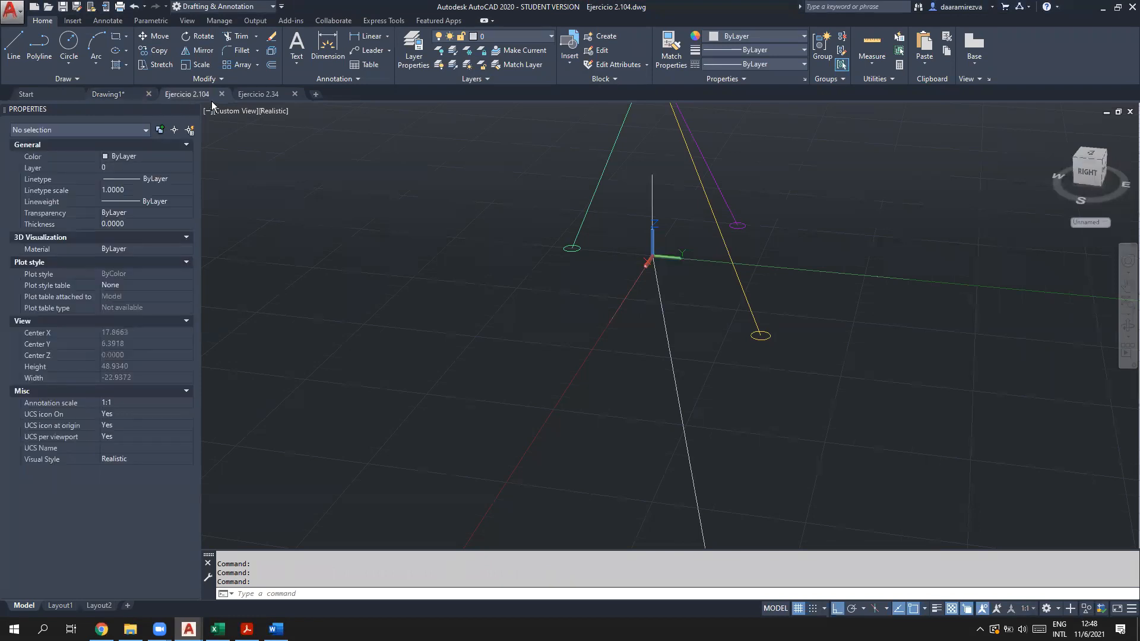
{"action": "left_click", "coordinate": [255, 95]}
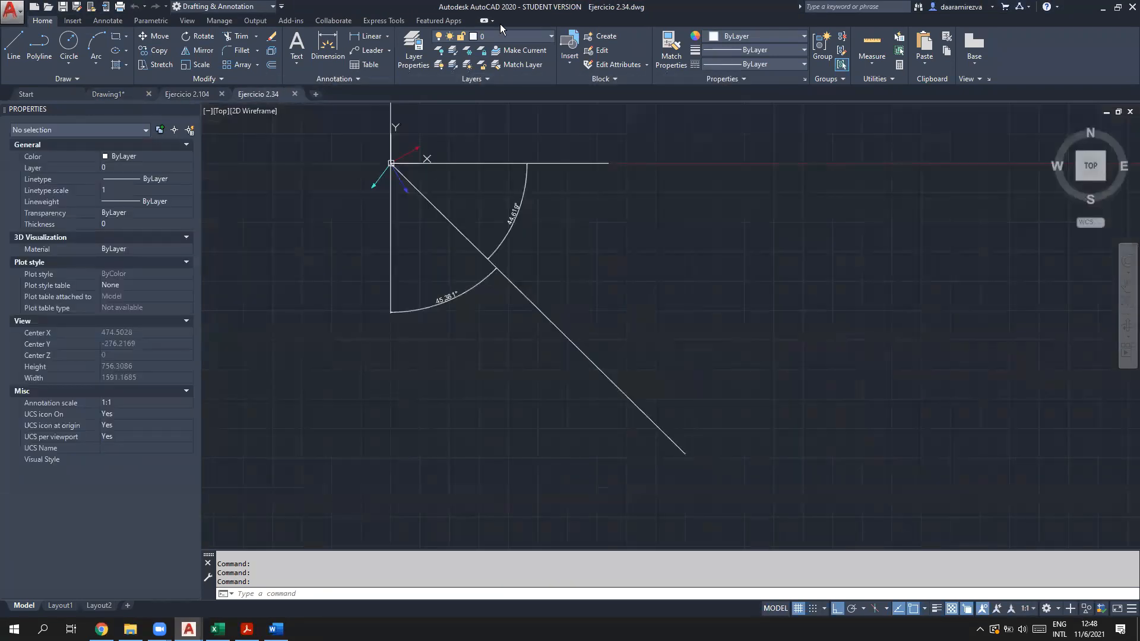
{"action": "double_click", "coordinate": [500, 10]}
{"action": "left_click_drag", "start_coordinate": [264, 8], "coordinate": [0, 195]}
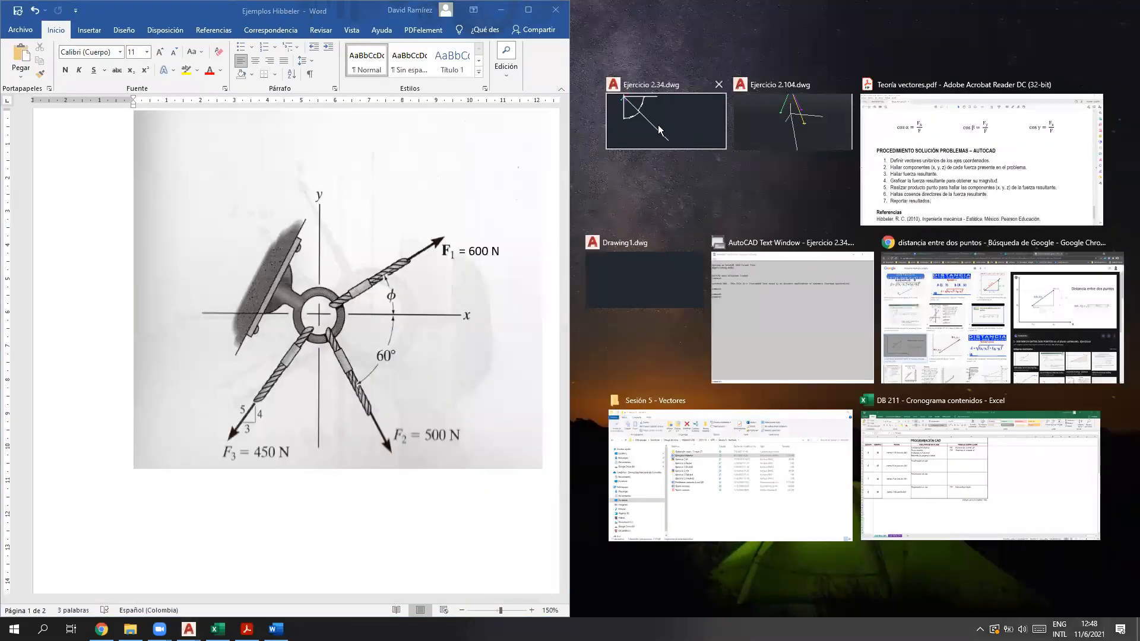
{"action": "left_click", "coordinate": [659, 130]}
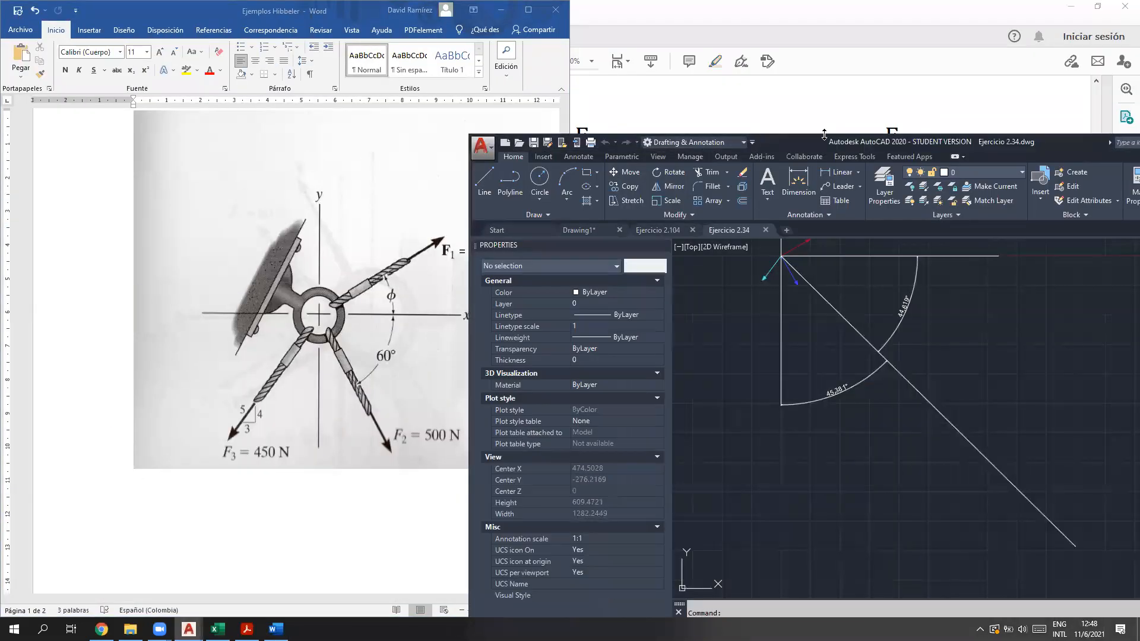
{"action": "left_click_drag", "start_coordinate": [841, 136], "coordinate": [850, 24]}
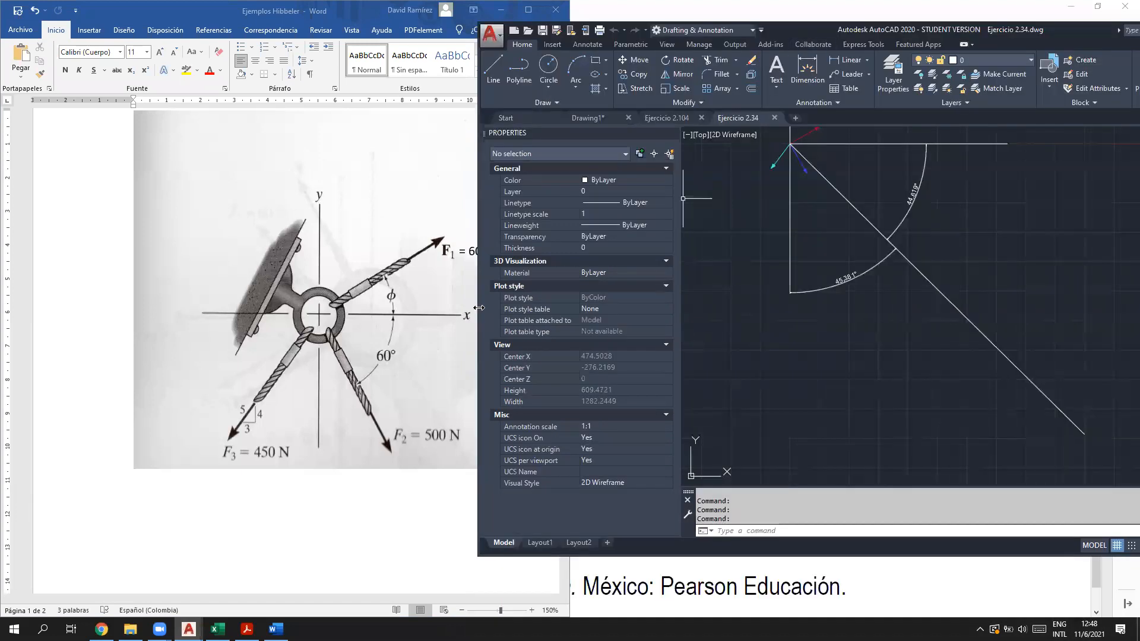
Step: Narrow Word to the figure at 130% zoom and fit AutoCAD beside it
{"action": "left_click_drag", "start_coordinate": [480, 307], "coordinate": [445, 334]}
{"action": "left_click_drag", "start_coordinate": [199, 601], "coordinate": [282, 599]}
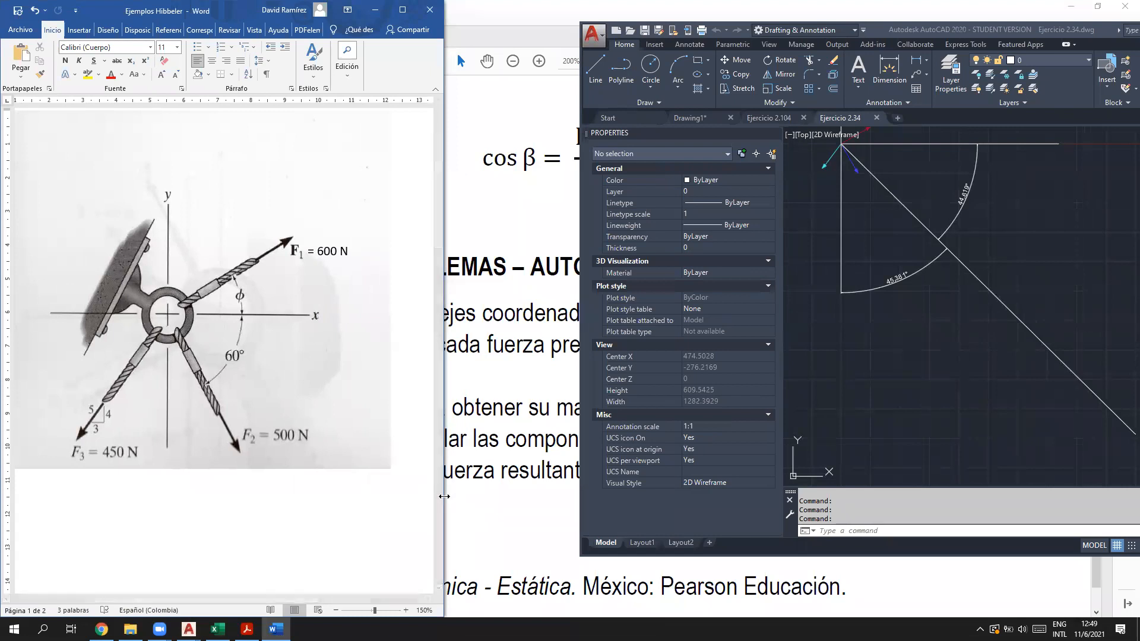
{"action": "left_click_drag", "start_coordinate": [445, 496], "coordinate": [374, 496]}
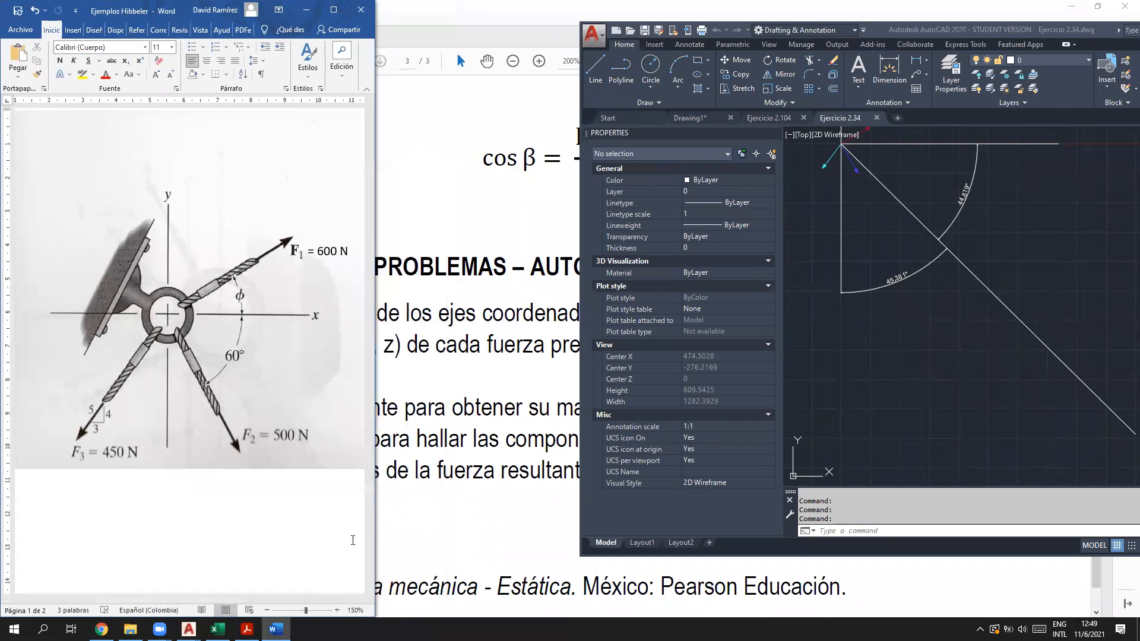
{"action": "left_click", "coordinate": [269, 610]}
{"action": "left_click", "coordinate": [268, 611]}
{"action": "left_click_drag", "start_coordinate": [193, 601], "coordinate": [208, 601]}
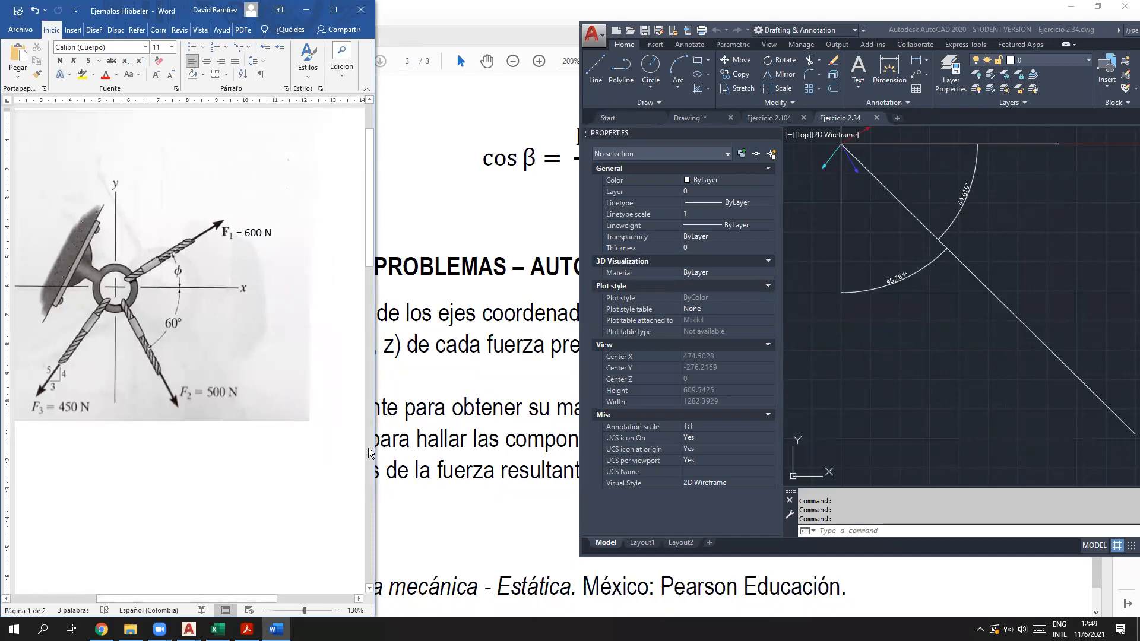
{"action": "left_click_drag", "start_coordinate": [374, 447], "coordinate": [308, 466]}
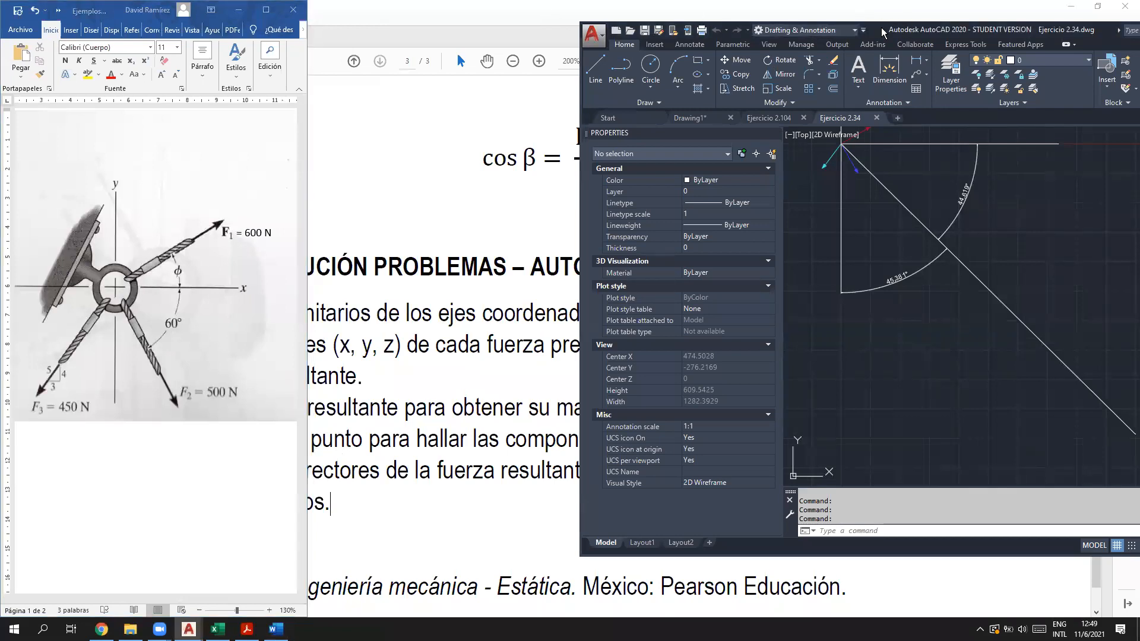
{"action": "left_click_drag", "start_coordinate": [884, 32], "coordinate": [612, 12]}
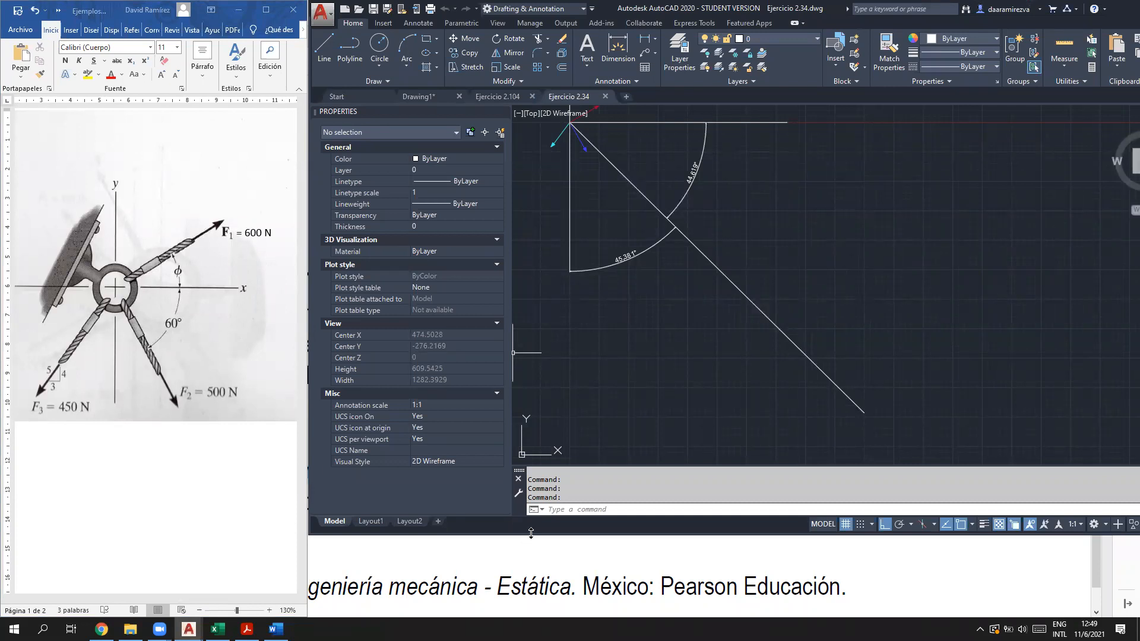
{"action": "left_click_drag", "start_coordinate": [531, 532], "coordinate": [531, 614]}
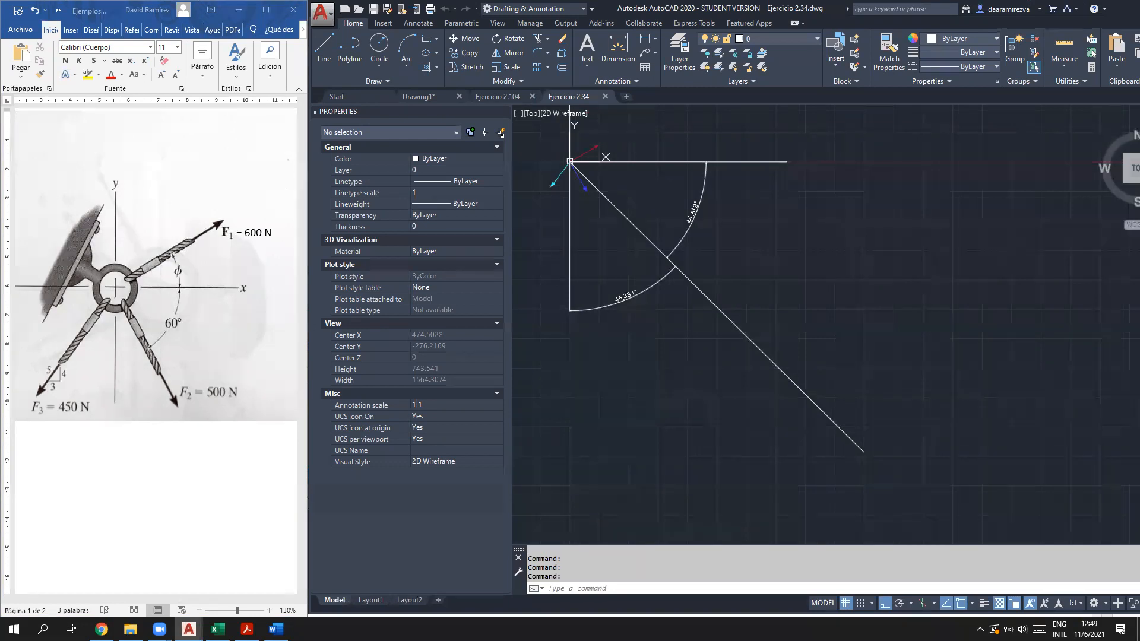
{"action": "left_click_drag", "start_coordinate": [1139, 297], "coordinate": [1139, 297]}
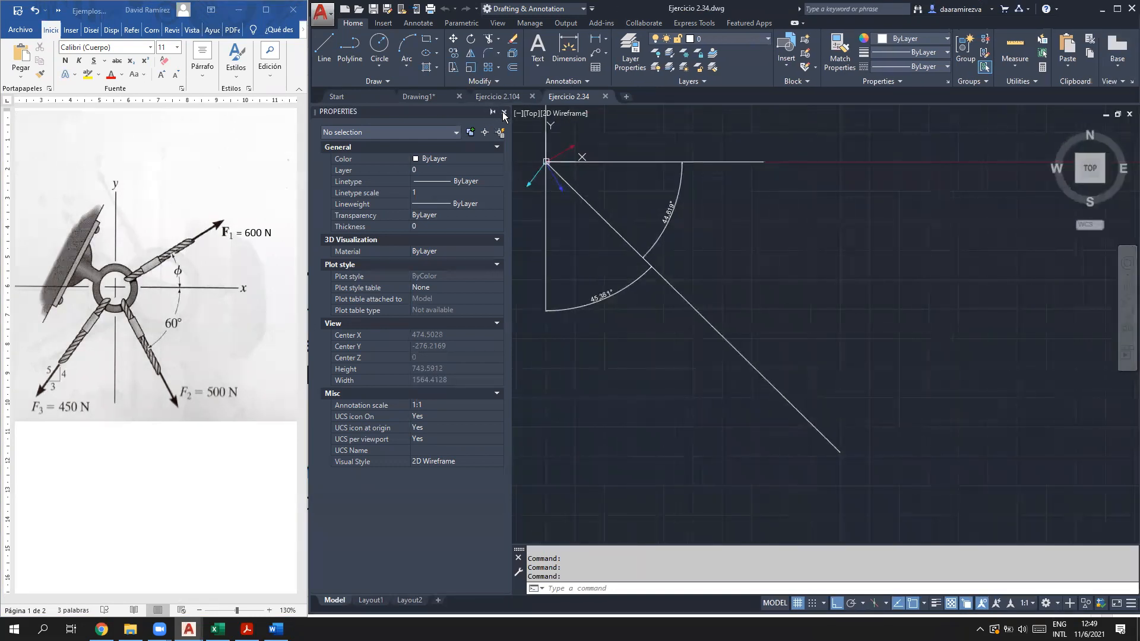
Step: Close Properties and delete the diagonal resultant line, its arc and angle dimensions
{"action": "left_click", "coordinate": [505, 113]}
{"action": "scroll", "coordinate": [410, 224], "scroll_direction": "up", "scroll_amount": 1}
{"action": "middle_click_drag", "start_coordinate": [438, 224], "coordinate": [467, 287]}
{"action": "left_click", "coordinate": [553, 272]}
{"action": "key", "text": "Delete"}
{"action": "left_click", "coordinate": [638, 264]}
{"action": "key", "text": "Delete"}
{"action": "left_click_drag", "start_coordinate": [595, 436], "coordinate": [522, 332]}
{"action": "key", "text": "Delete"}
{"action": "scroll", "coordinate": [466, 178], "scroll_direction": "up", "scroll_amount": 2}
{"action": "middle_click_drag", "start_coordinate": [466, 178], "coordinate": [443, 313]}
{"action": "scroll", "coordinate": [458, 300], "scroll_direction": "up", "scroll_amount": 3}
{"action": "middle_click_drag", "start_coordinate": [606, 344], "coordinate": [626, 297]}
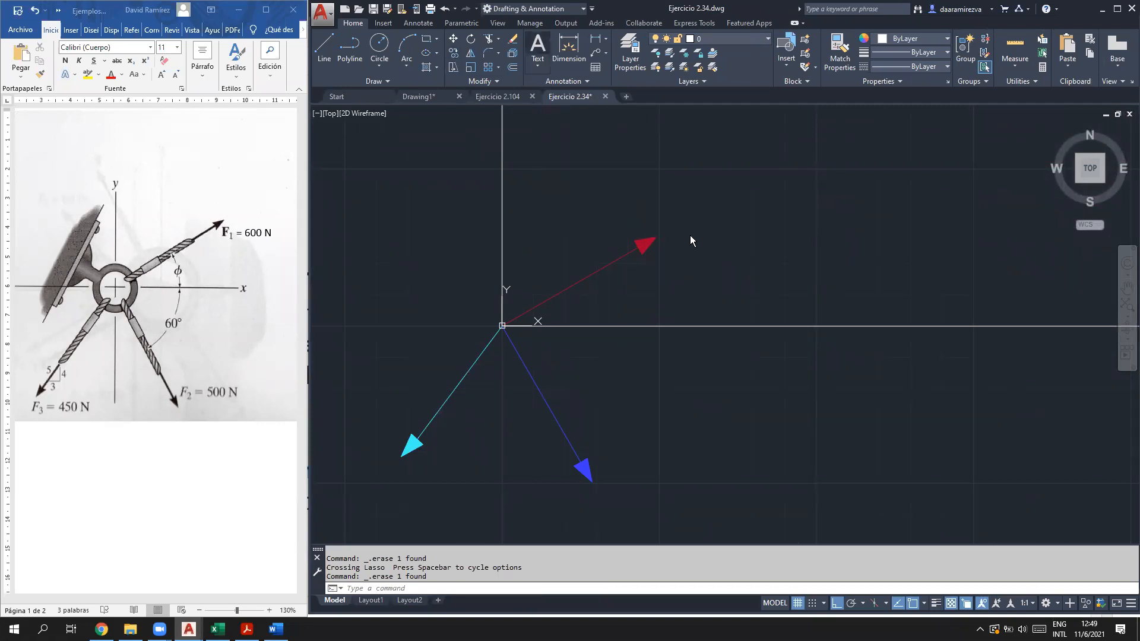
Step: Finish the F1 = 600 N text label near the F1 arrowhead
{"action": "left_click", "coordinate": [664, 216]}
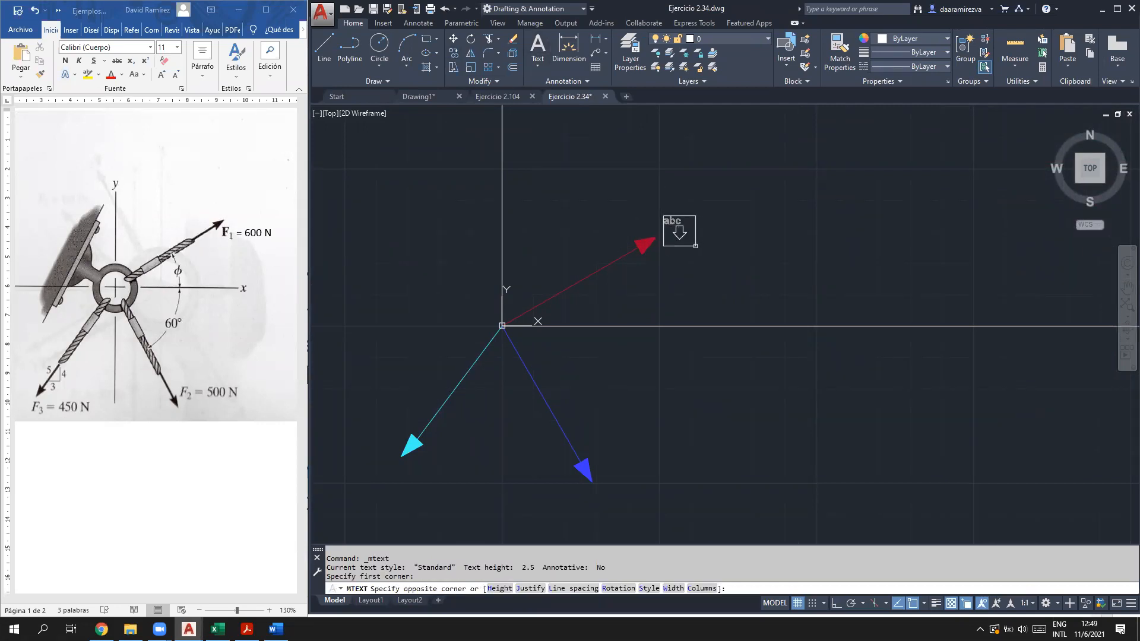
{"action": "left_click", "coordinate": [720, 244]}
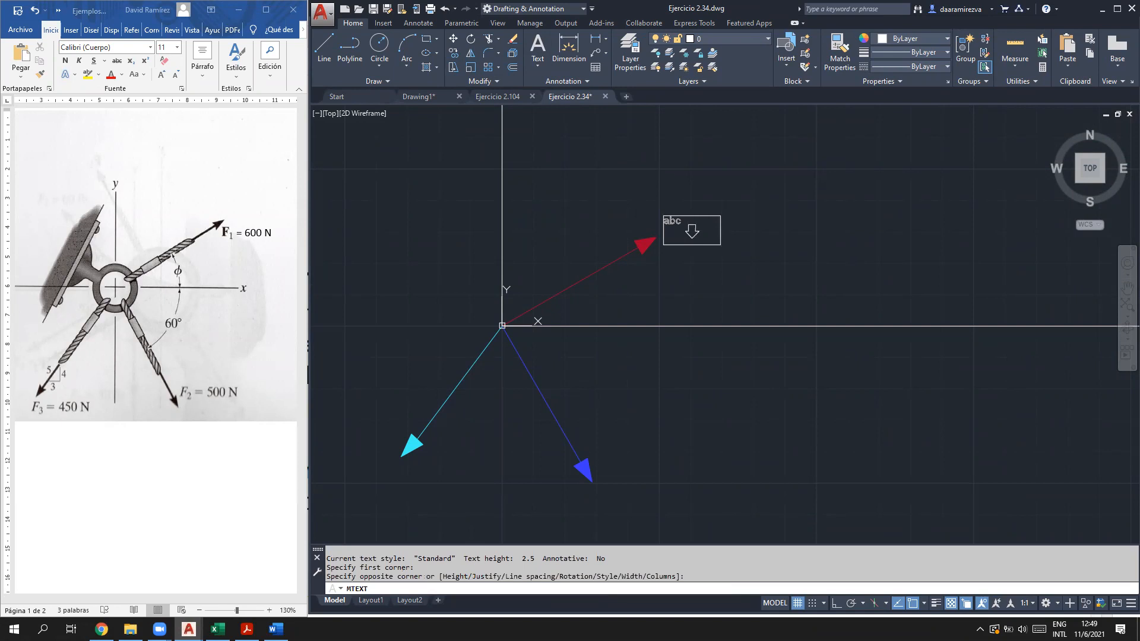
{"action": "type", "text": "F"}
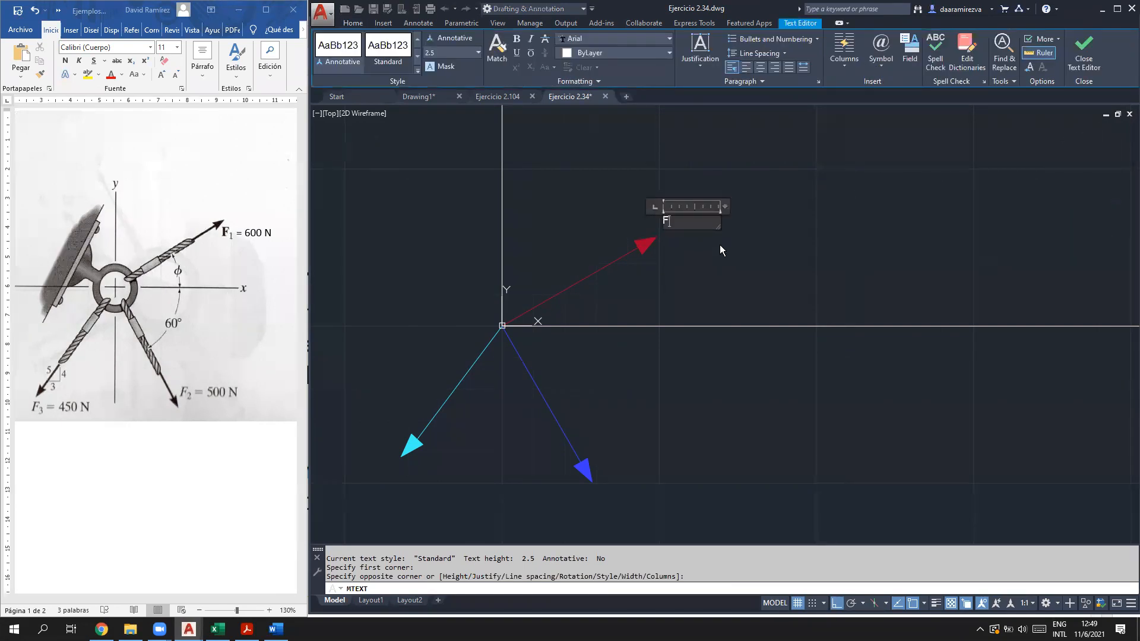
{"action": "type", "text": "1 = 600 N"}
{"action": "left_click", "coordinate": [683, 238]}
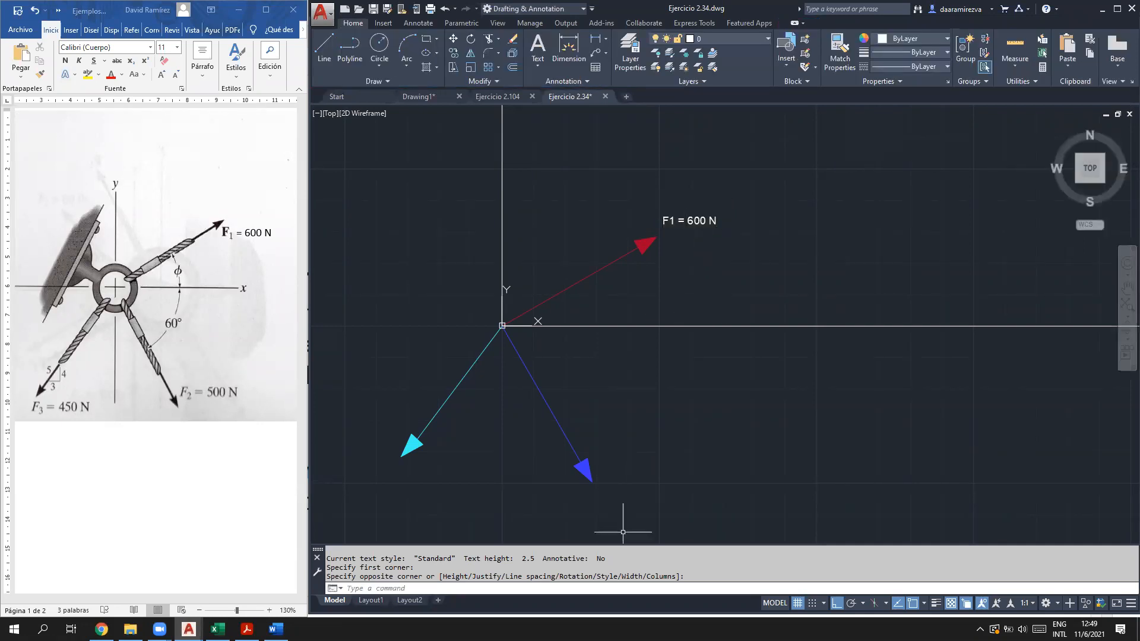
{"action": "left_click", "coordinate": [594, 492]}
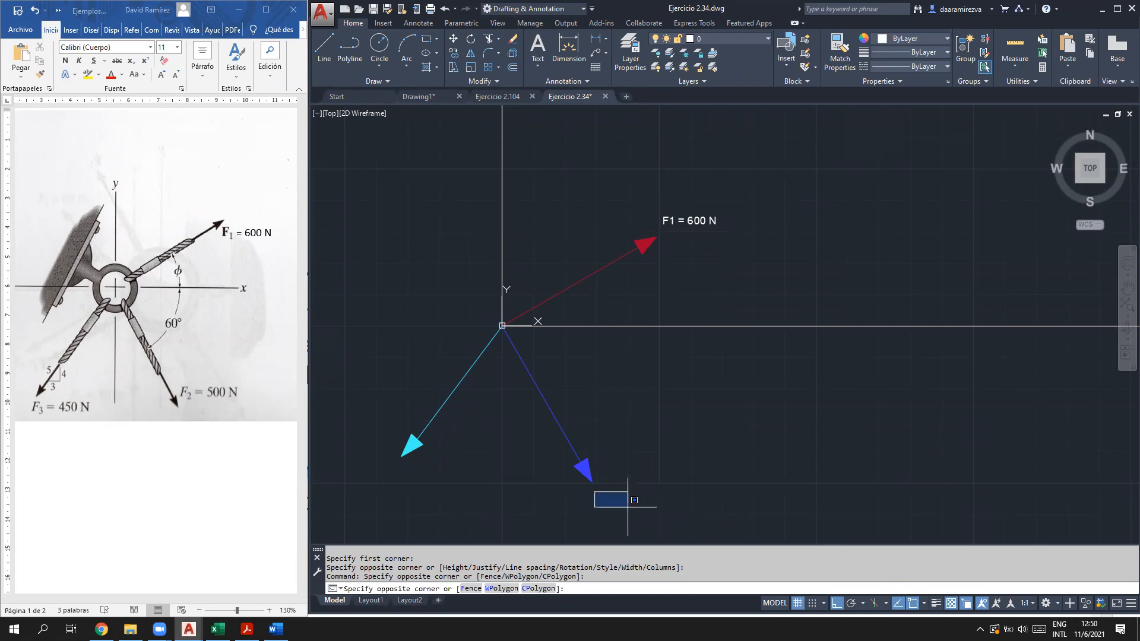
{"action": "key", "text": "Escape"}
Step: Add an 'F2 = 500N' text label below the blue arrow
{"action": "left_click", "coordinate": [542, 47]}
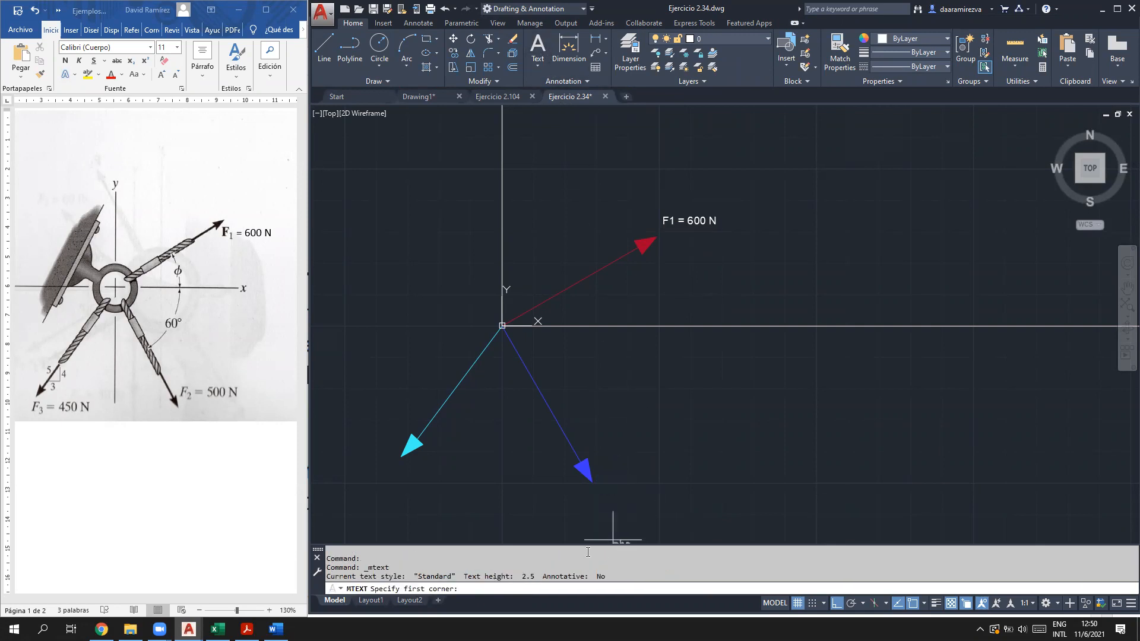
{"action": "left_click", "coordinate": [598, 497]}
{"action": "left_click", "coordinate": [657, 526]}
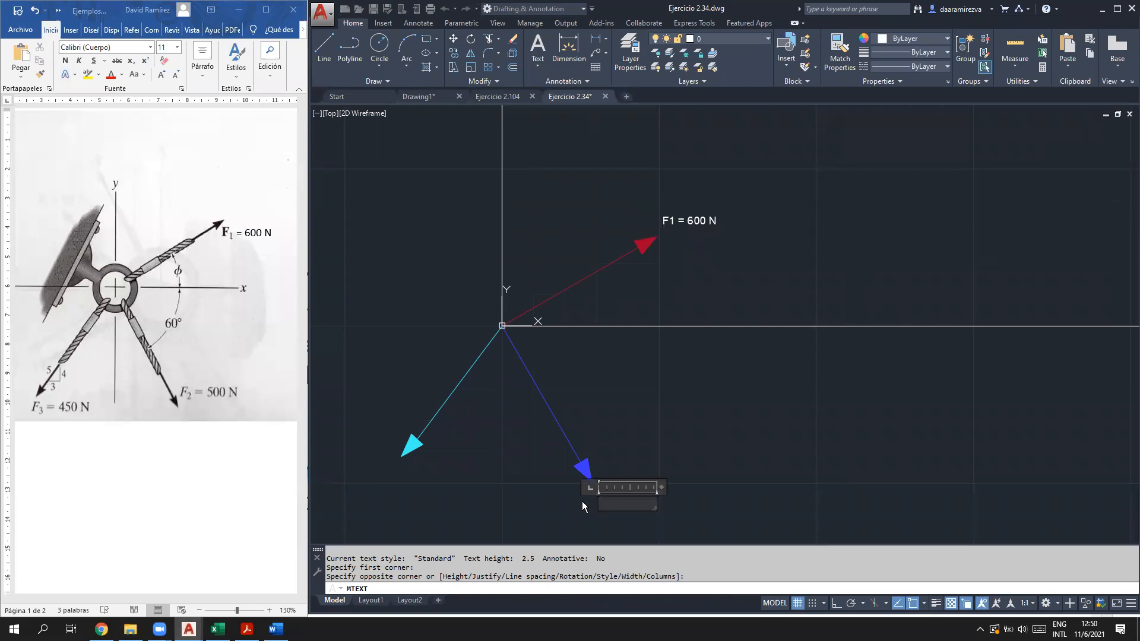
{"action": "type", "text": "F"}
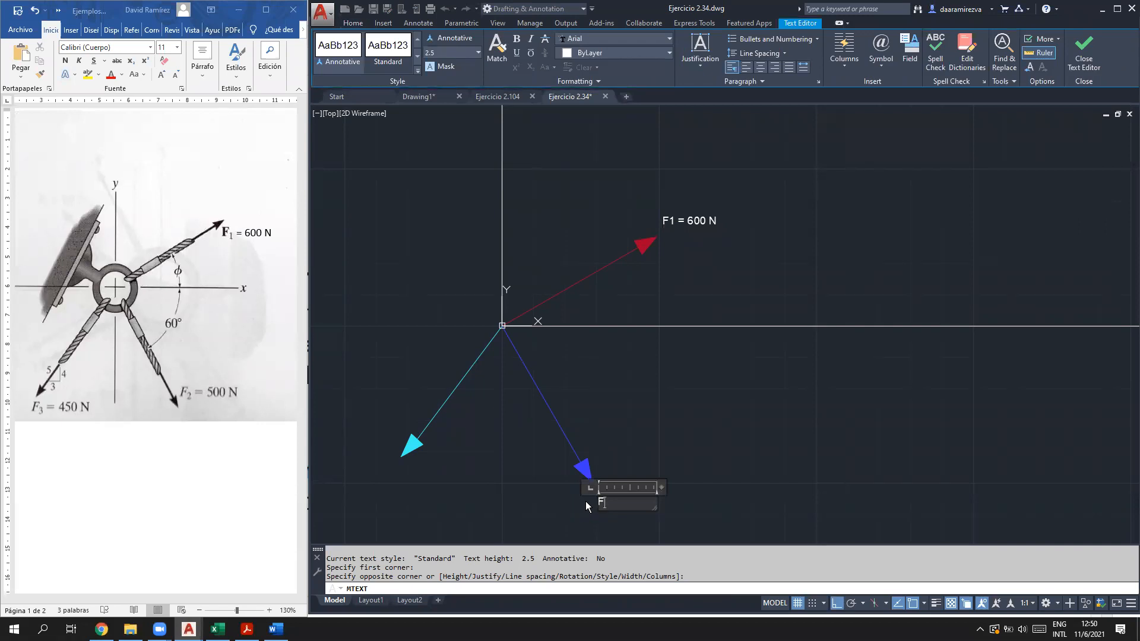
{"action": "type", "text": "2 = 500N"}
{"action": "left_click", "coordinate": [458, 127]}
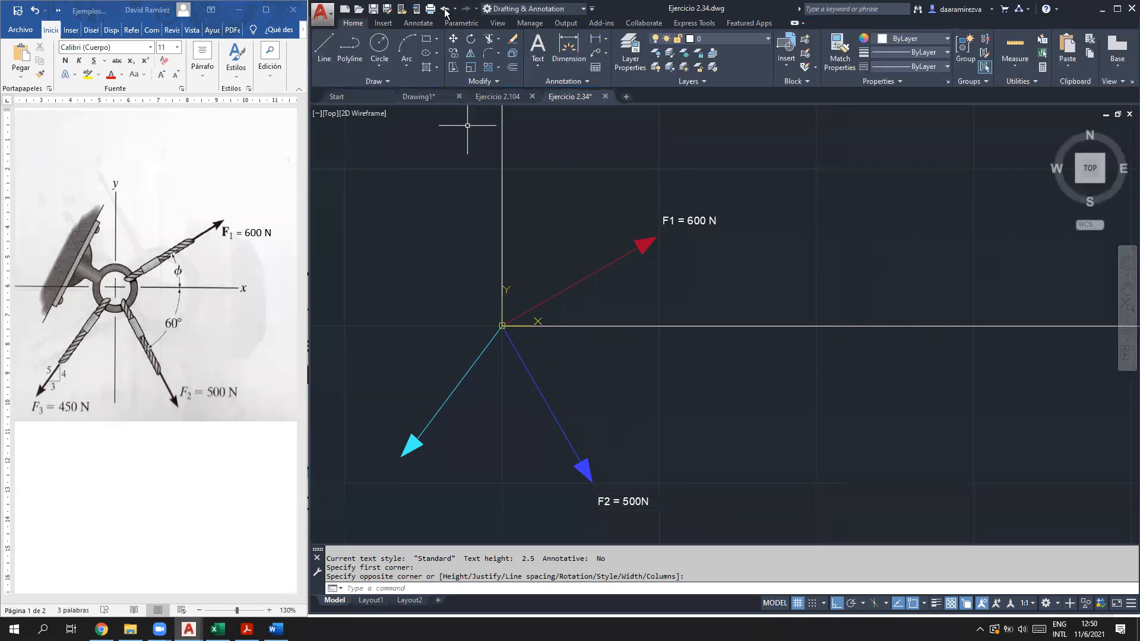
Step: Write 'F3 = 450 N' beside the cyan arrow and widen it to one line
{"action": "left_click", "coordinate": [538, 48]}
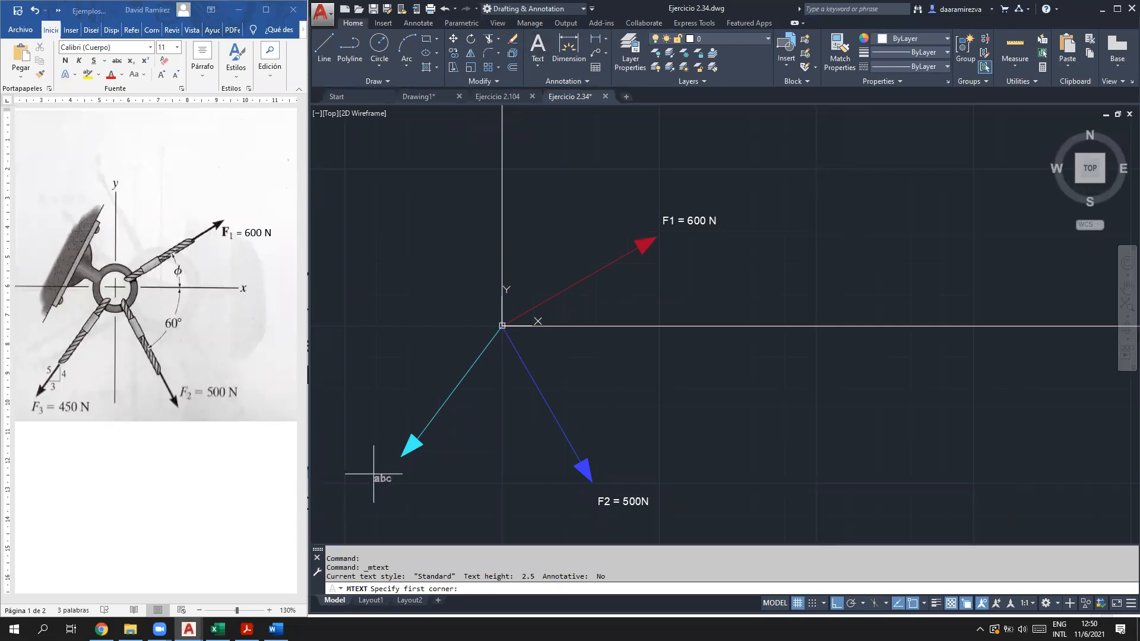
{"action": "left_click", "coordinate": [373, 475]}
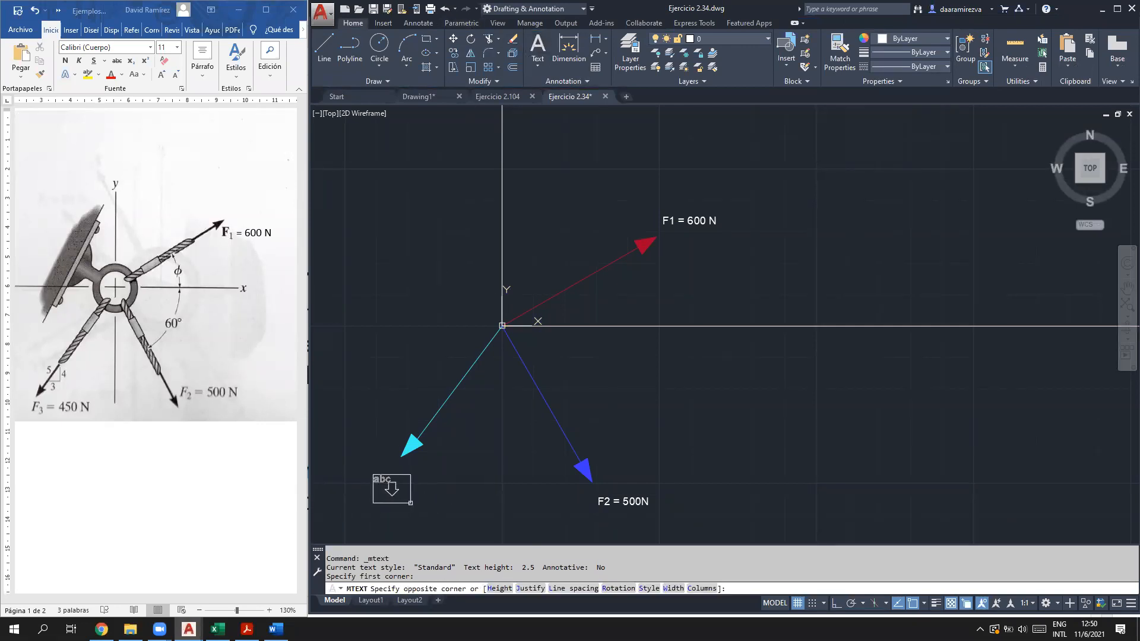
{"action": "left_click", "coordinate": [420, 504]}
{"action": "type", "text": "F 3"}
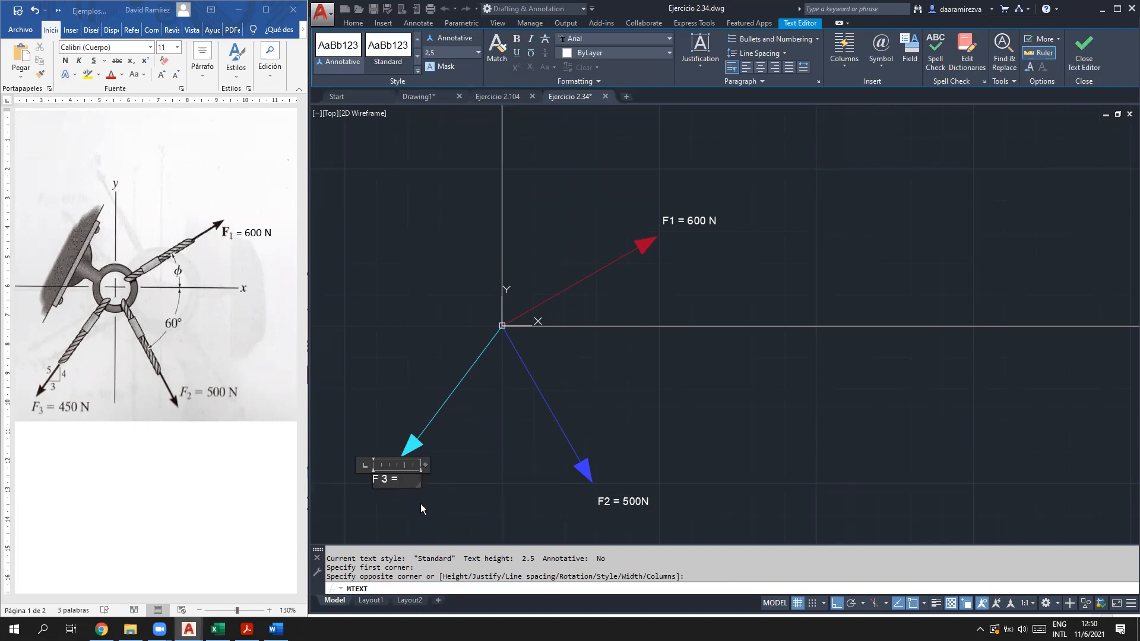
{"action": "type", "text": " = 450 N"}
{"action": "left_click", "coordinate": [369, 483]}
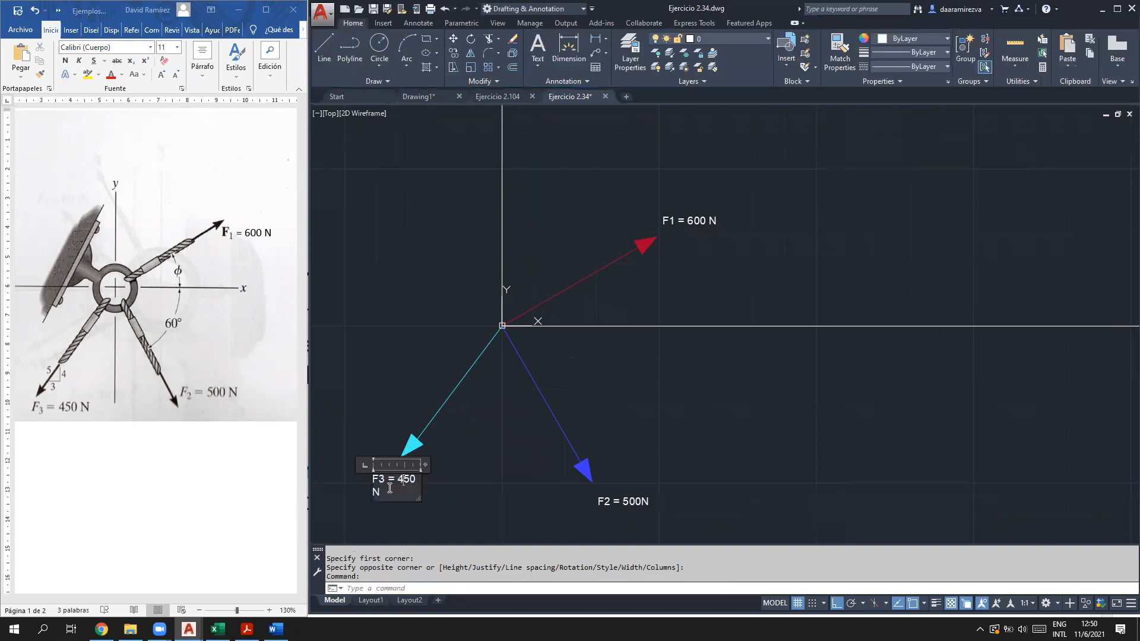
{"action": "key", "text": "Escape"}
{"action": "left_click", "coordinate": [402, 480]}
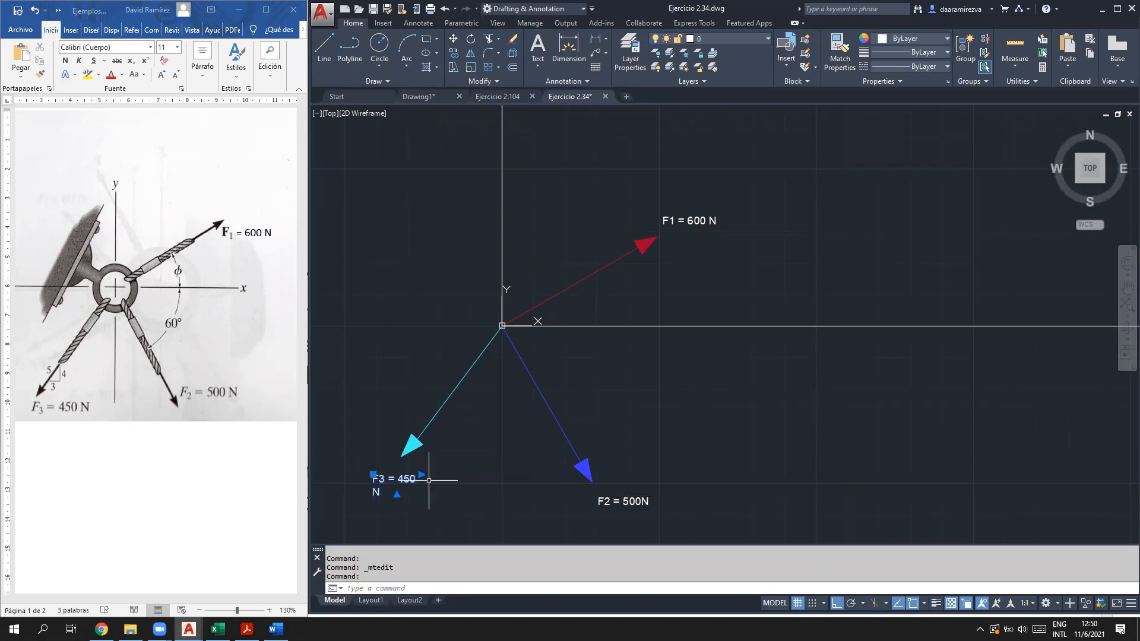
{"action": "left_click", "coordinate": [422, 475]}
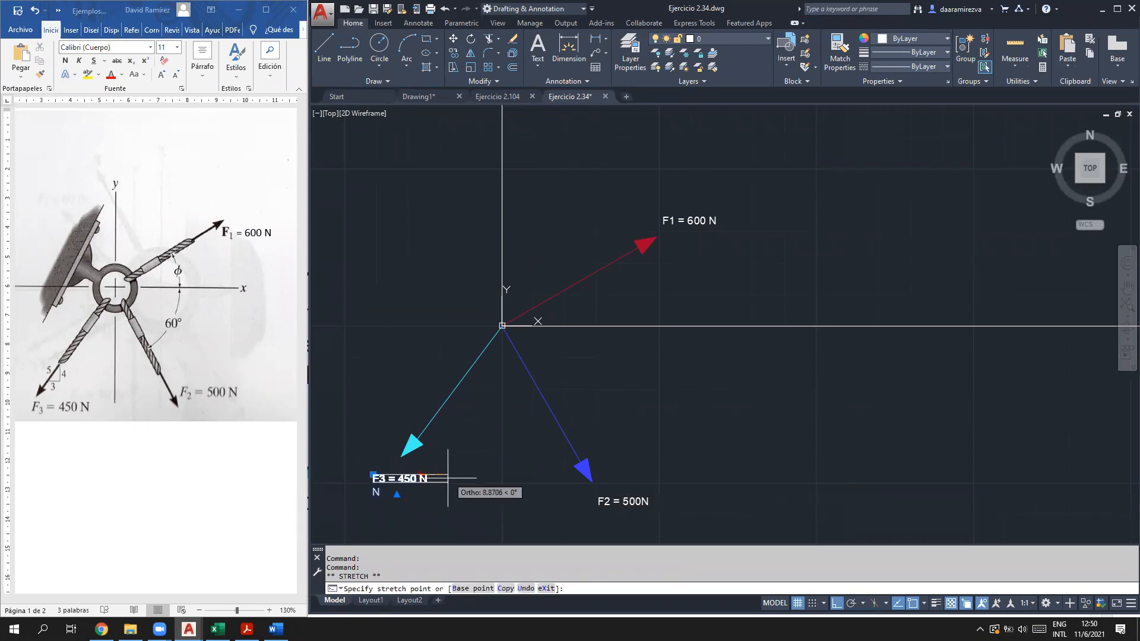
{"action": "left_click", "coordinate": [449, 478]}
{"action": "key", "text": "Escape"}
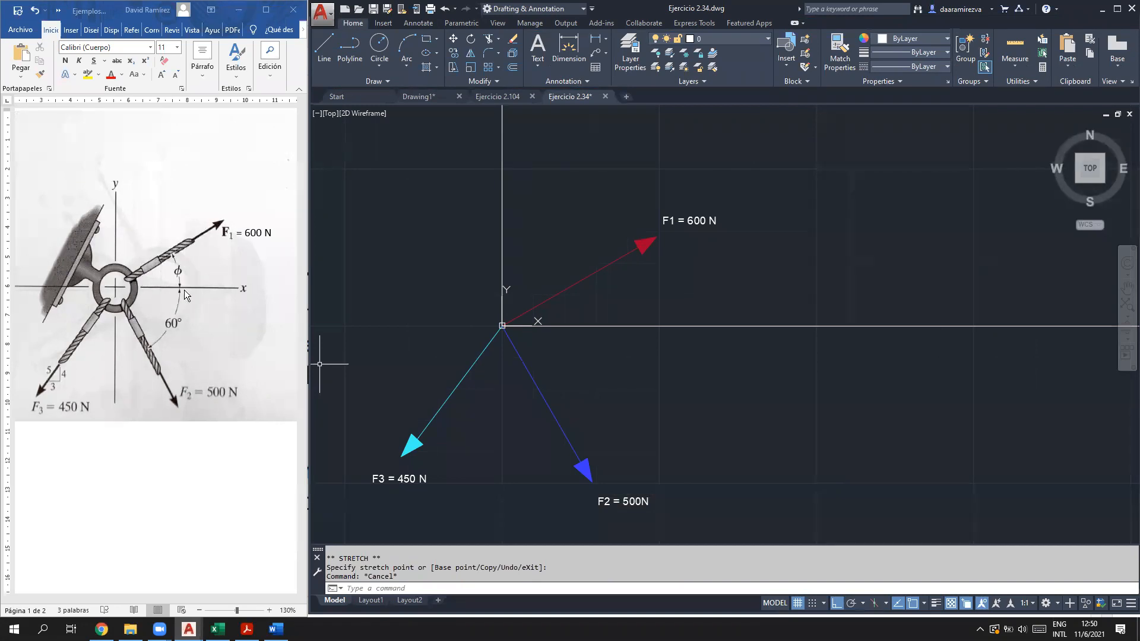
Step: Using Annotate's Angular dimension, dimension the 30° angle between the x axis and F1
{"action": "left_click", "coordinate": [392, 23]}
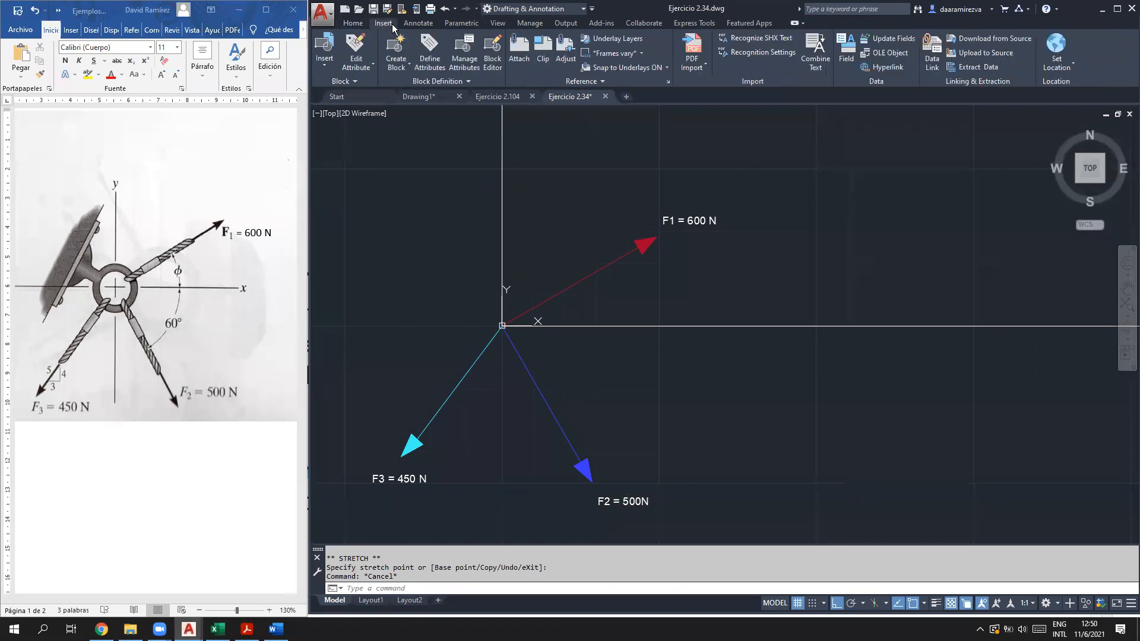
{"action": "left_click", "coordinate": [419, 23]}
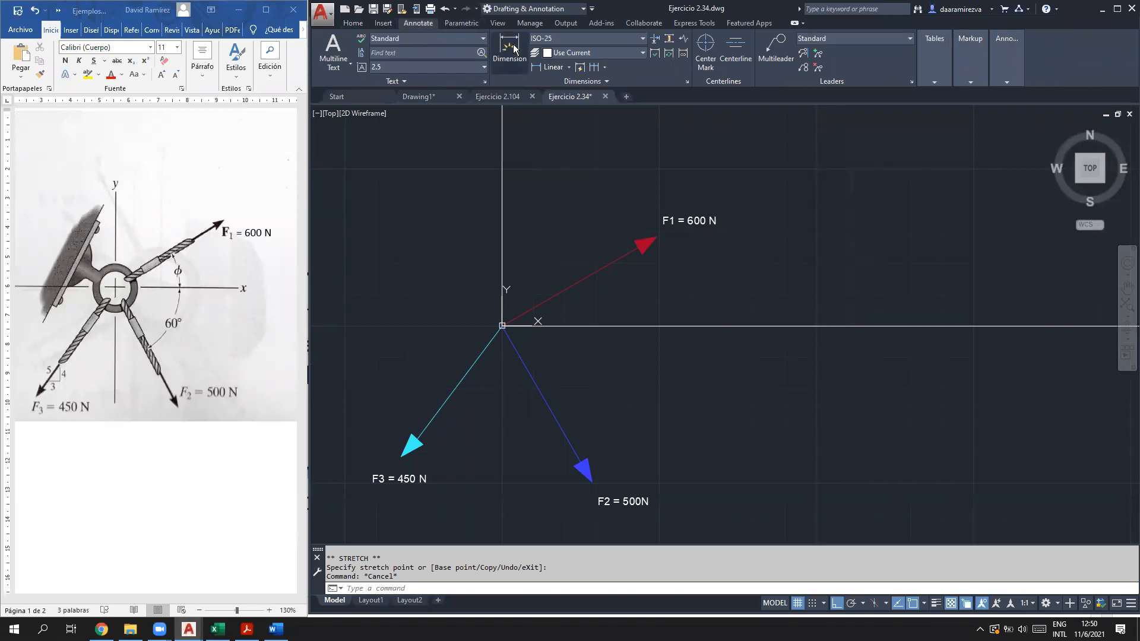
{"action": "left_click", "coordinate": [568, 67]}
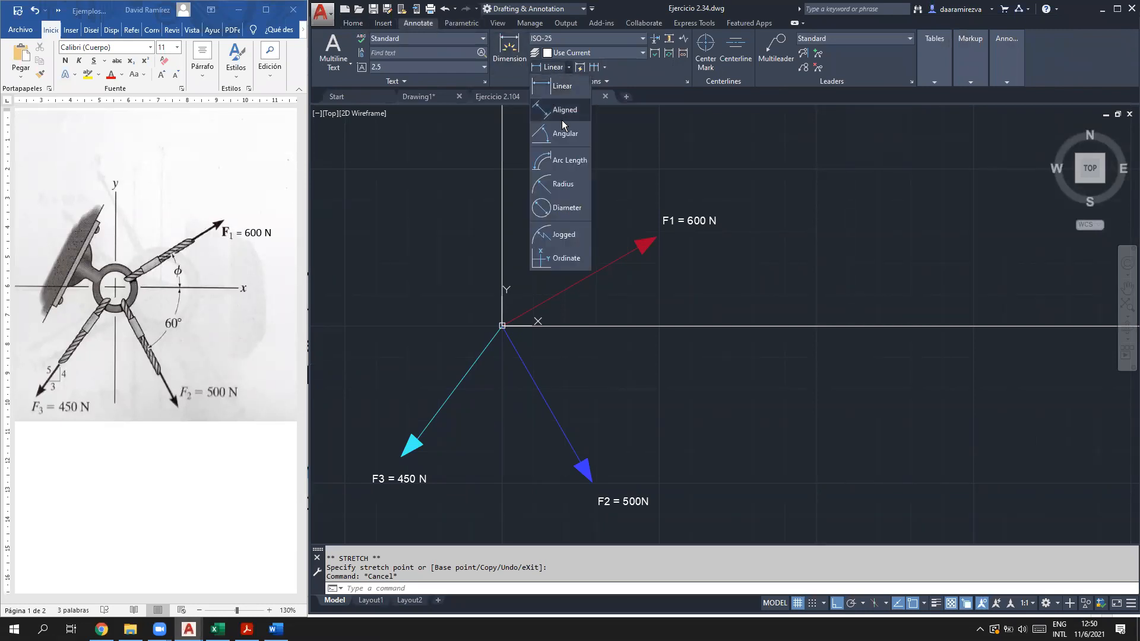
{"action": "left_click", "coordinate": [581, 134]}
{"action": "left_click", "coordinate": [593, 326]}
{"action": "left_click", "coordinate": [579, 281]}
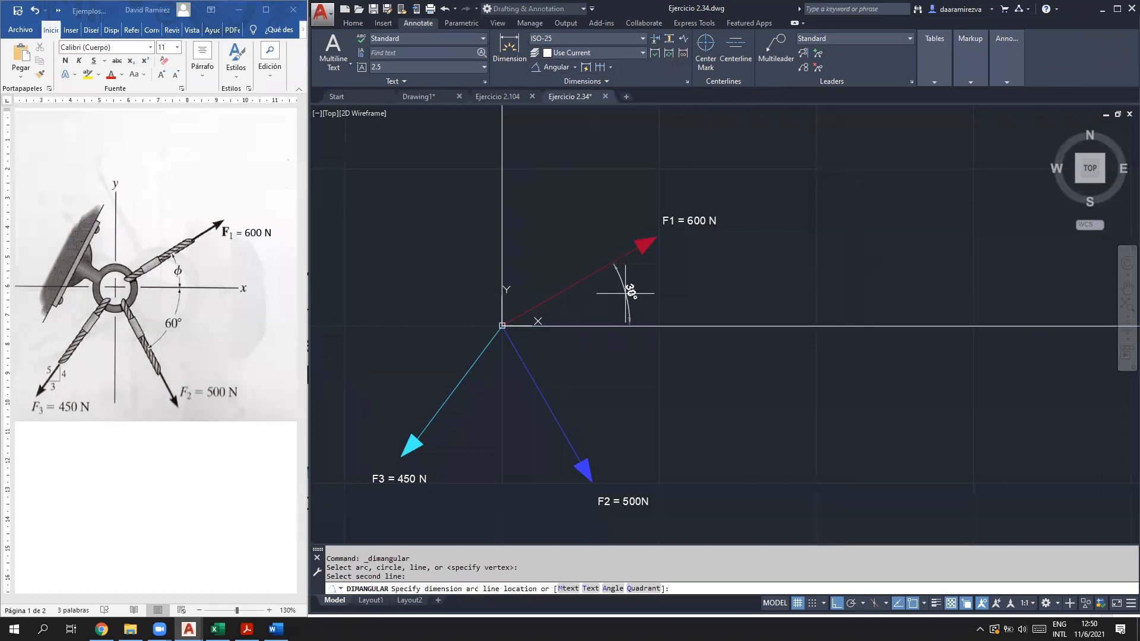
{"action": "left_click", "coordinate": [589, 302]}
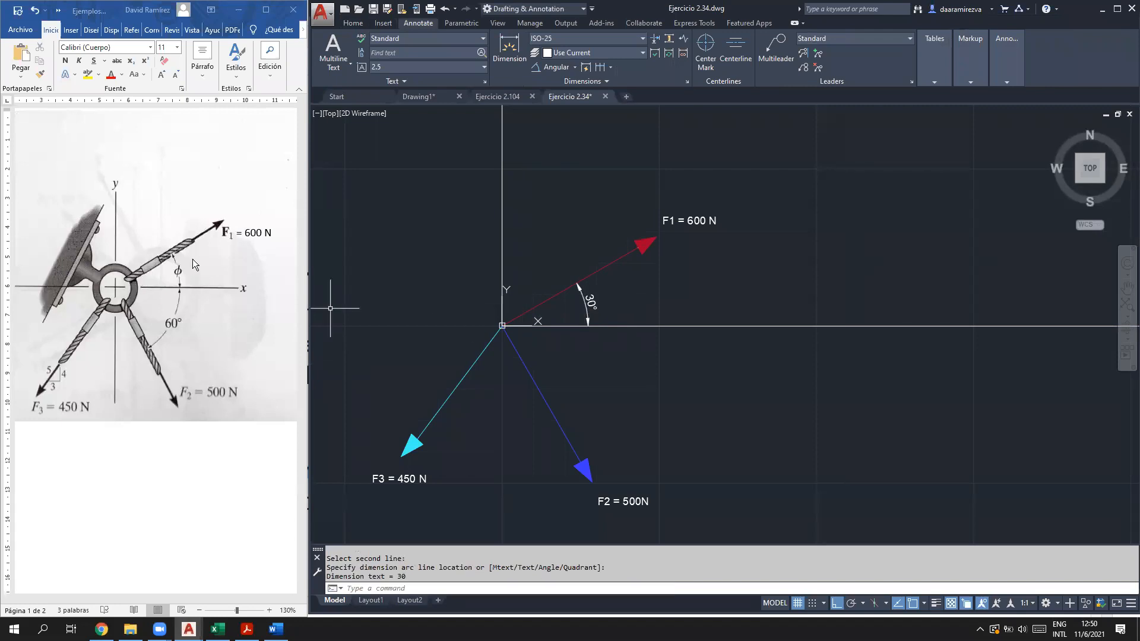
Step: Add the 60° angular dimension between the x axis and F2
{"action": "left_click", "coordinate": [552, 67]}
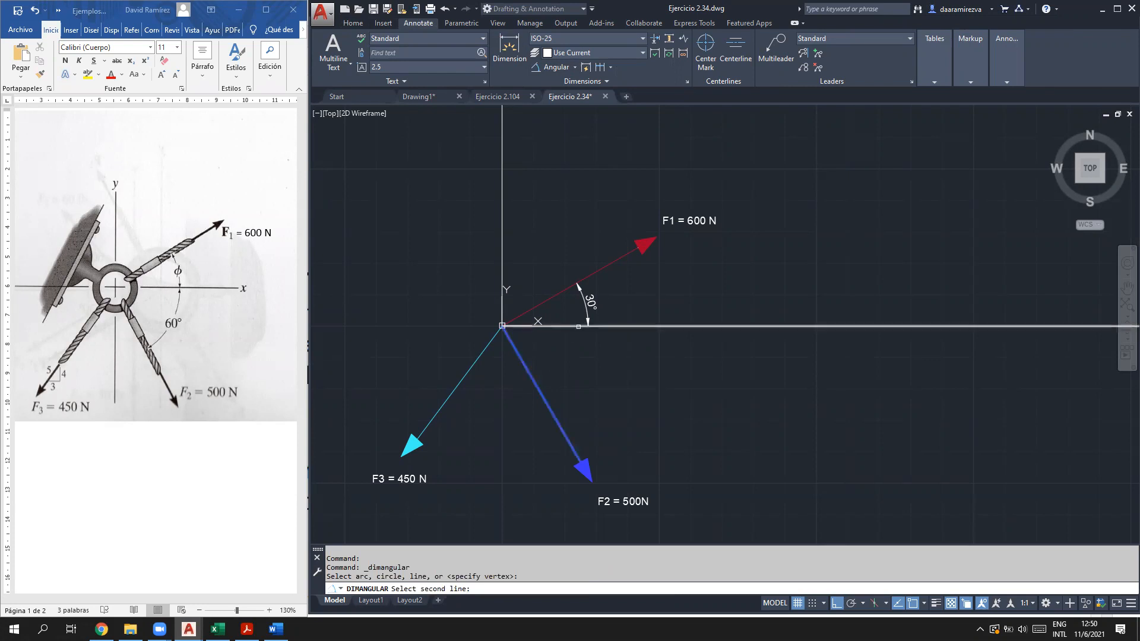
{"action": "left_click", "coordinate": [538, 386]}
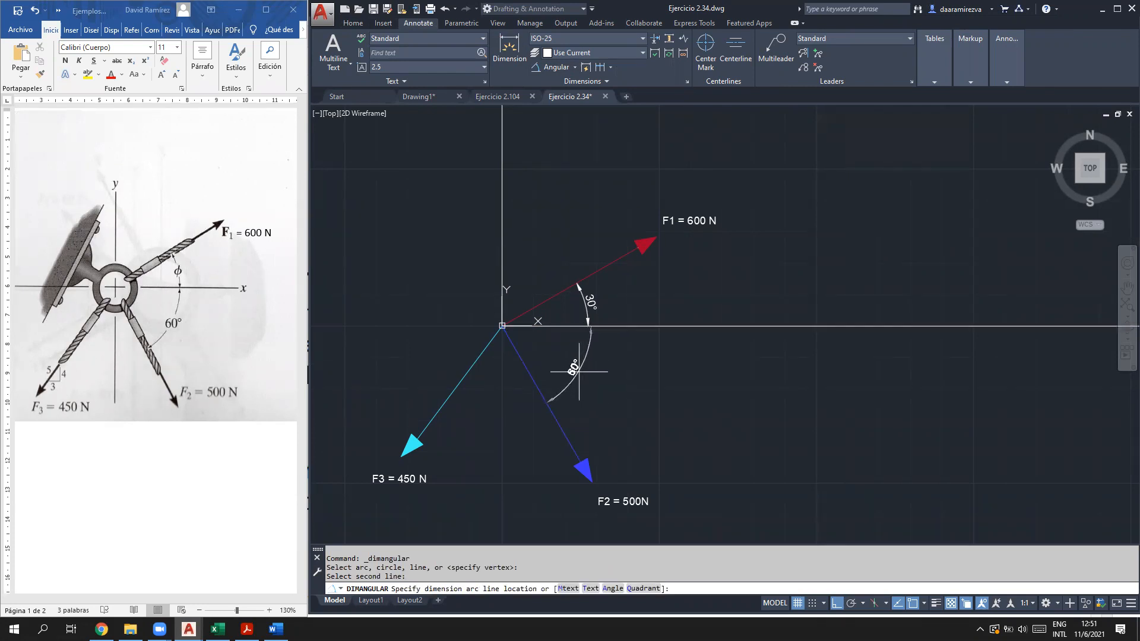
{"action": "left_click", "coordinate": [561, 371]}
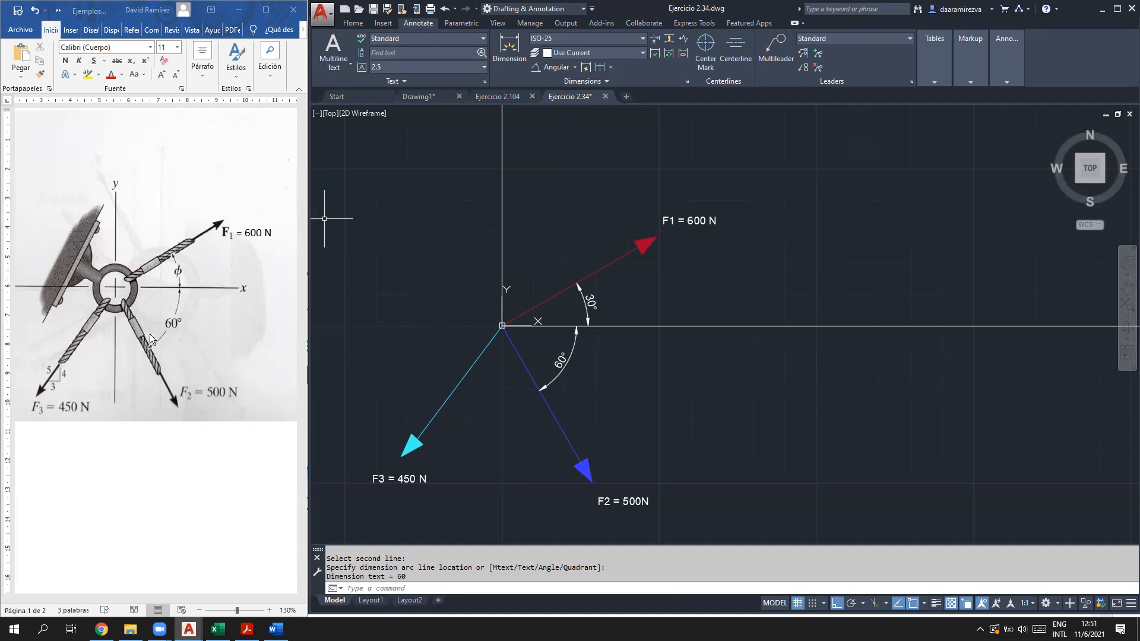
Step: Dimension the 37° angle between F3 and the y axis, then maximize AutoCAD
{"action": "left_click", "coordinate": [510, 48]}
{"action": "left_click", "coordinate": [547, 68]}
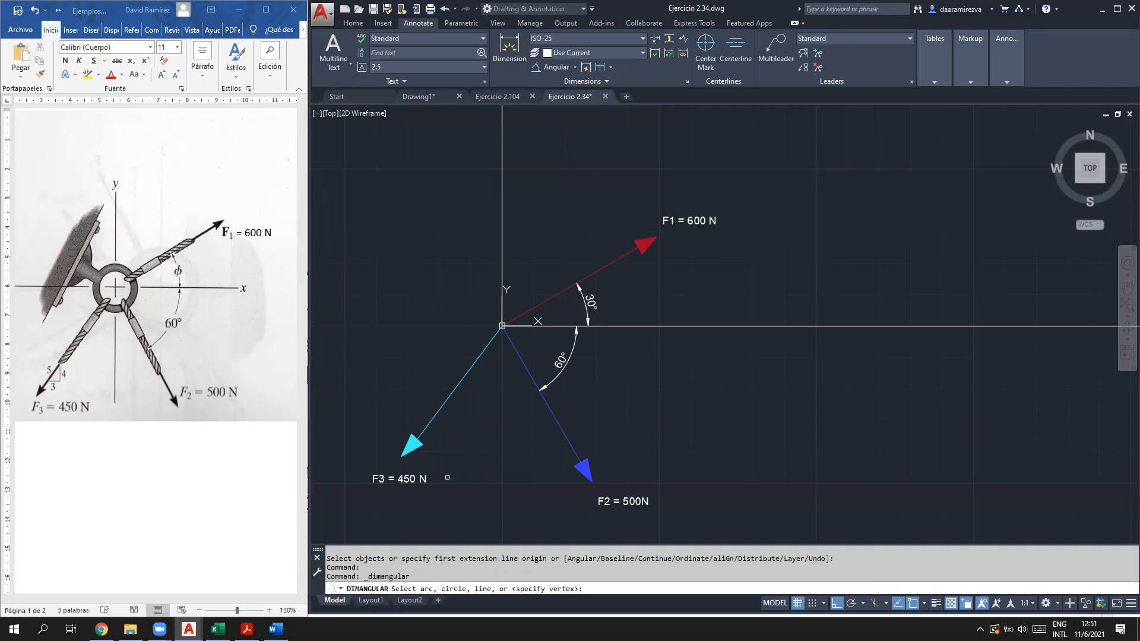
{"action": "left_click", "coordinate": [469, 374]}
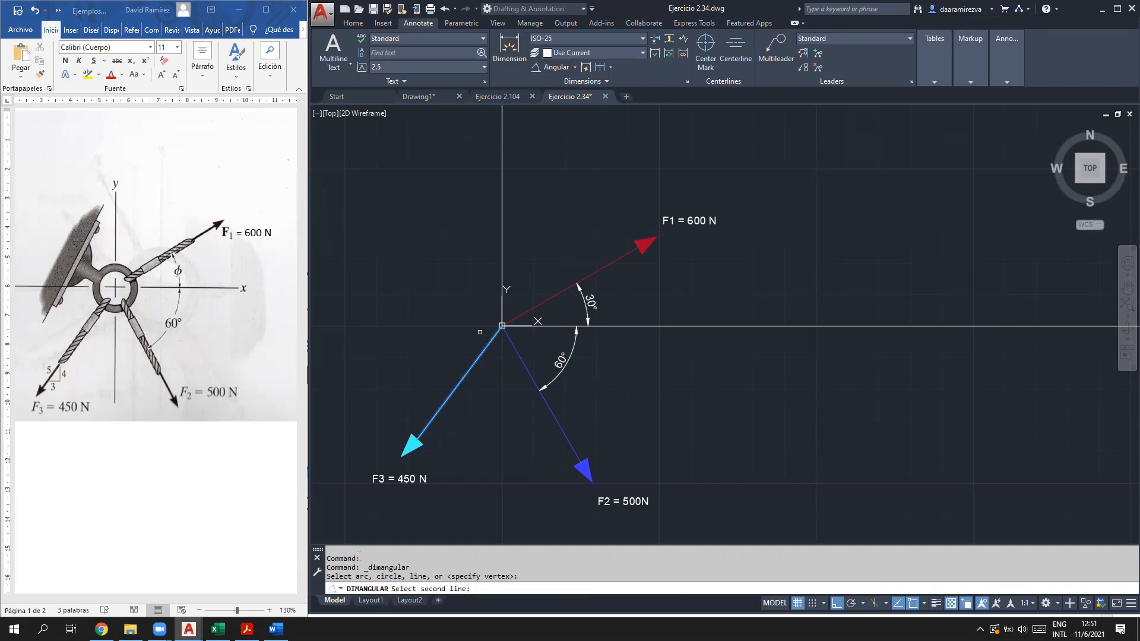
{"action": "left_click", "coordinate": [502, 260]}
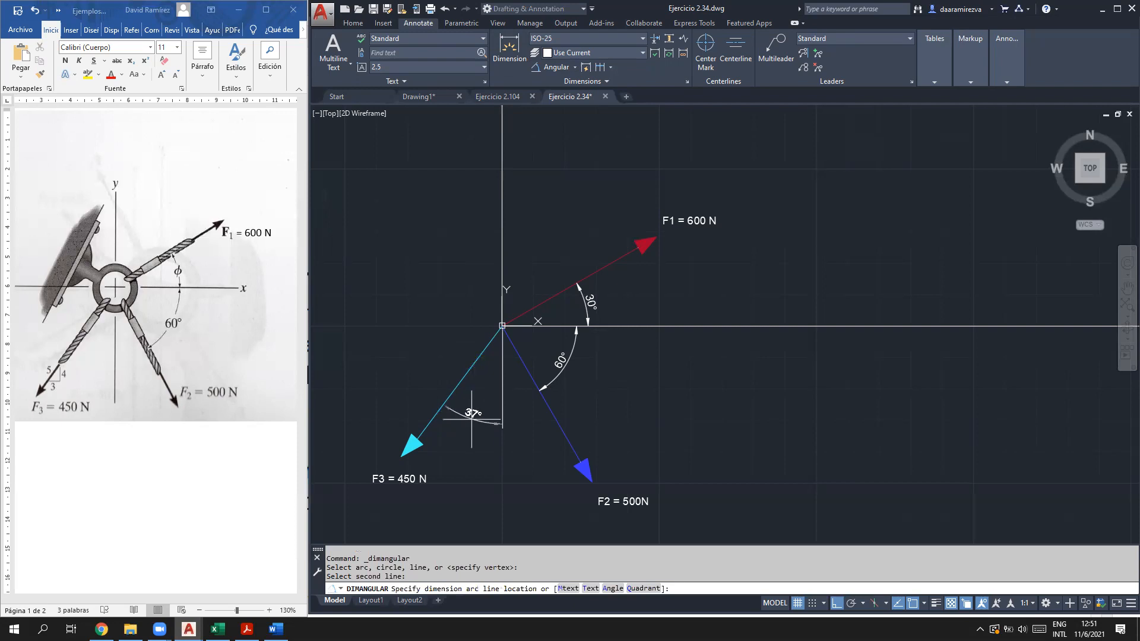
{"action": "left_click", "coordinate": [477, 396]}
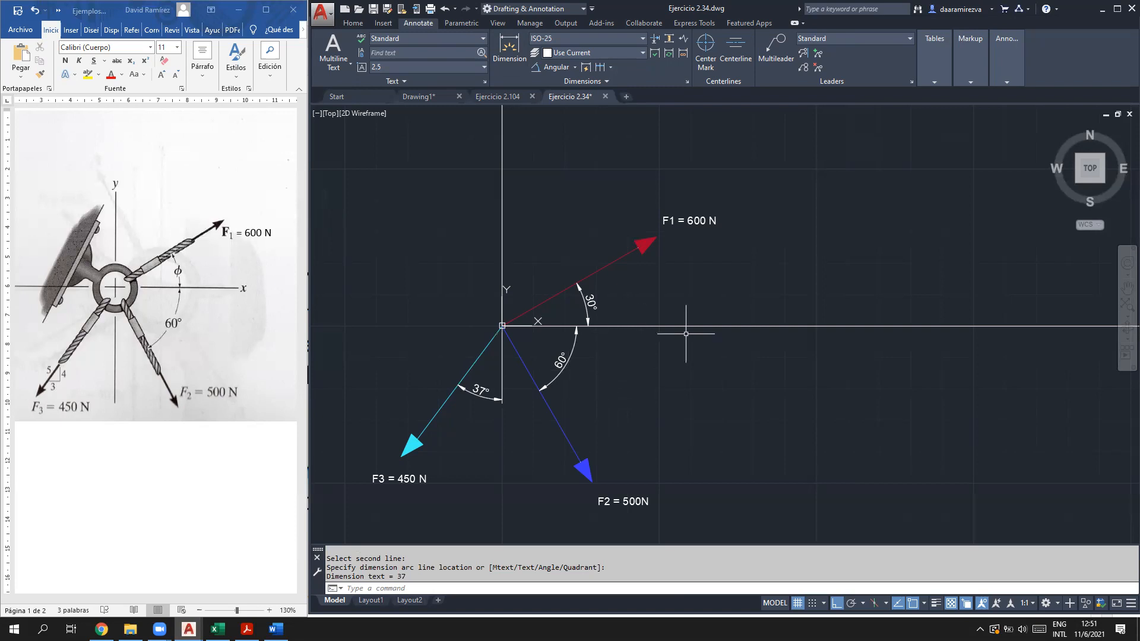
{"action": "left_click", "coordinate": [1116, 10]}
Step: Pan and zoom to centre the force diagram in the maximized window
{"action": "scroll", "coordinate": [382, 315], "scroll_direction": "down", "scroll_amount": 3}
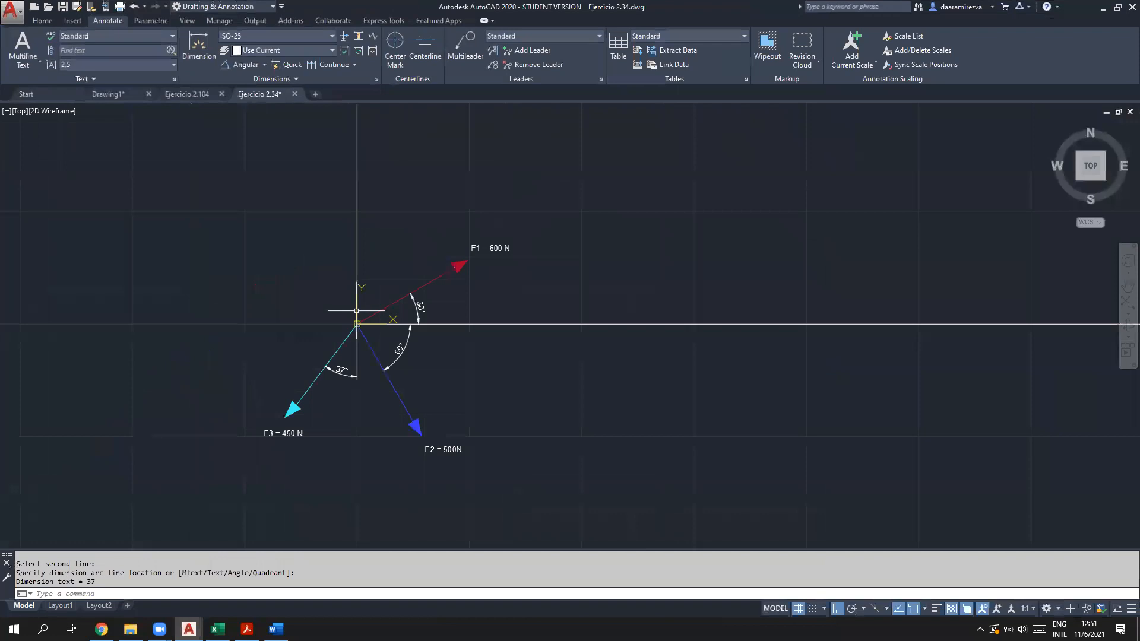
{"action": "scroll", "coordinate": [354, 311], "scroll_direction": "down", "scroll_amount": 4}
{"action": "middle_click_drag", "start_coordinate": [352, 299], "coordinate": [440, 411]}
{"action": "scroll", "coordinate": [428, 404], "scroll_direction": "up", "scroll_amount": 3}
{"action": "middle_click_drag", "start_coordinate": [524, 423], "coordinate": [515, 295]}
{"action": "scroll", "coordinate": [526, 393], "scroll_direction": "up", "scroll_amount": 2}
{"action": "middle_click_drag", "start_coordinate": [524, 395], "coordinate": [544, 356]}
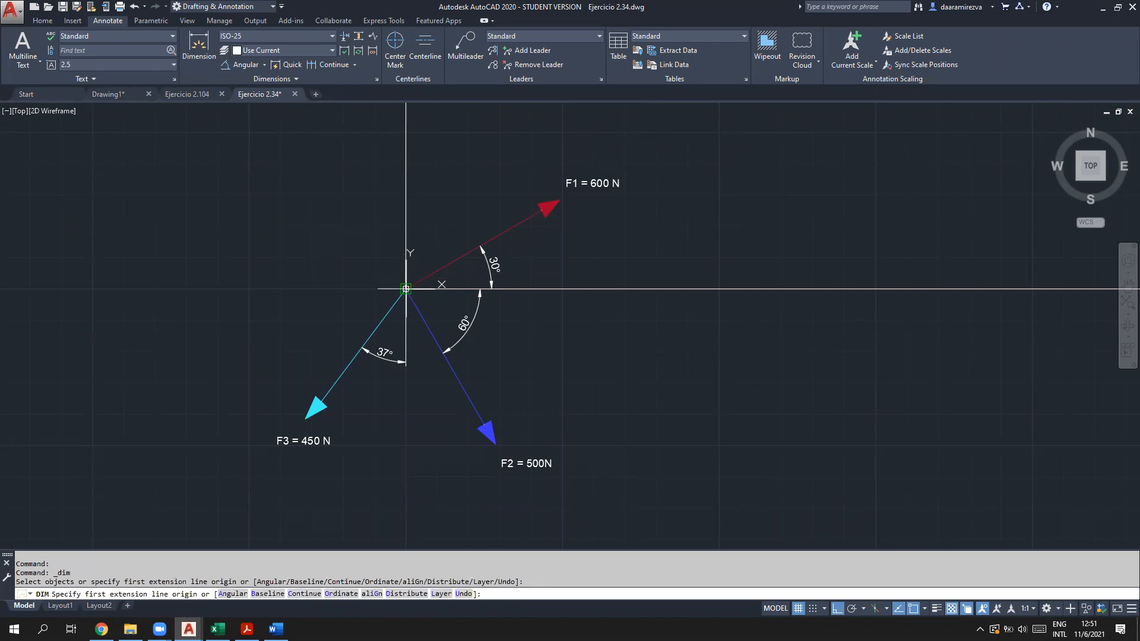
Step: Begin a dimension from the forces' origin to the F1 tip, then cancel it
{"action": "left_click", "coordinate": [406, 289]}
{"action": "left_click", "coordinate": [557, 203]}
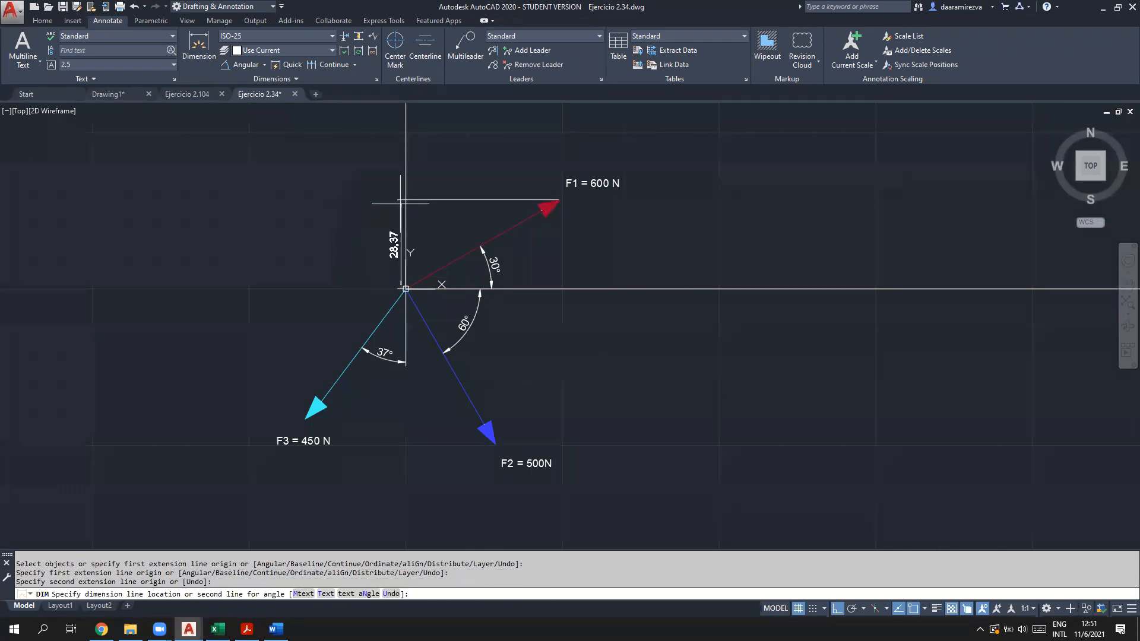
{"action": "key", "text": "Escape"}
{"action": "left_click", "coordinate": [265, 65]}
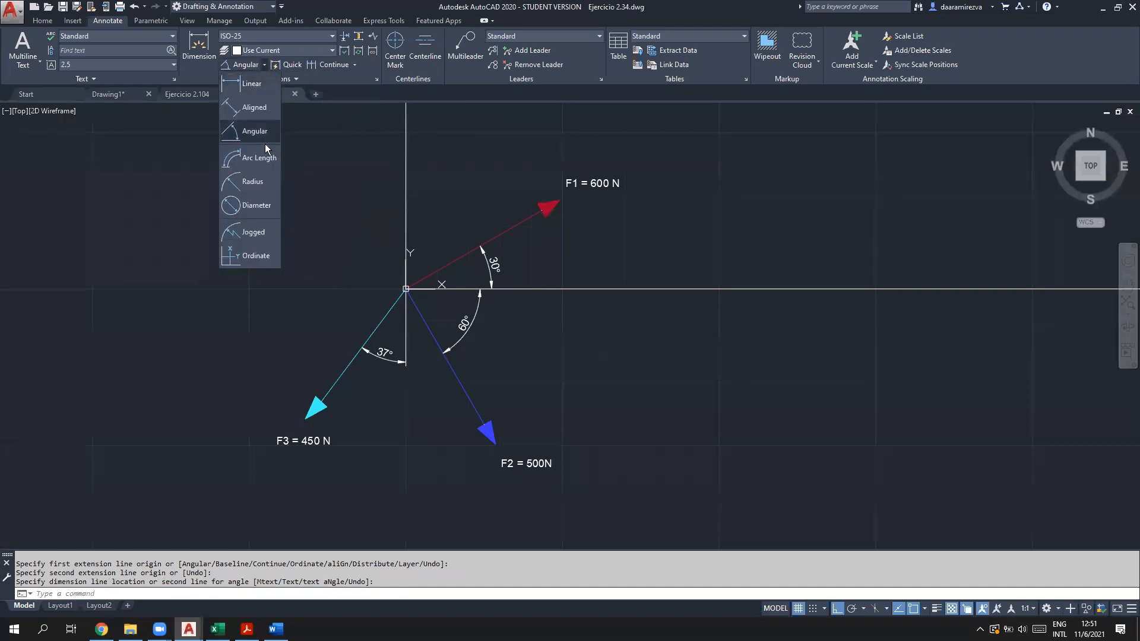
{"action": "left_click", "coordinate": [252, 84]}
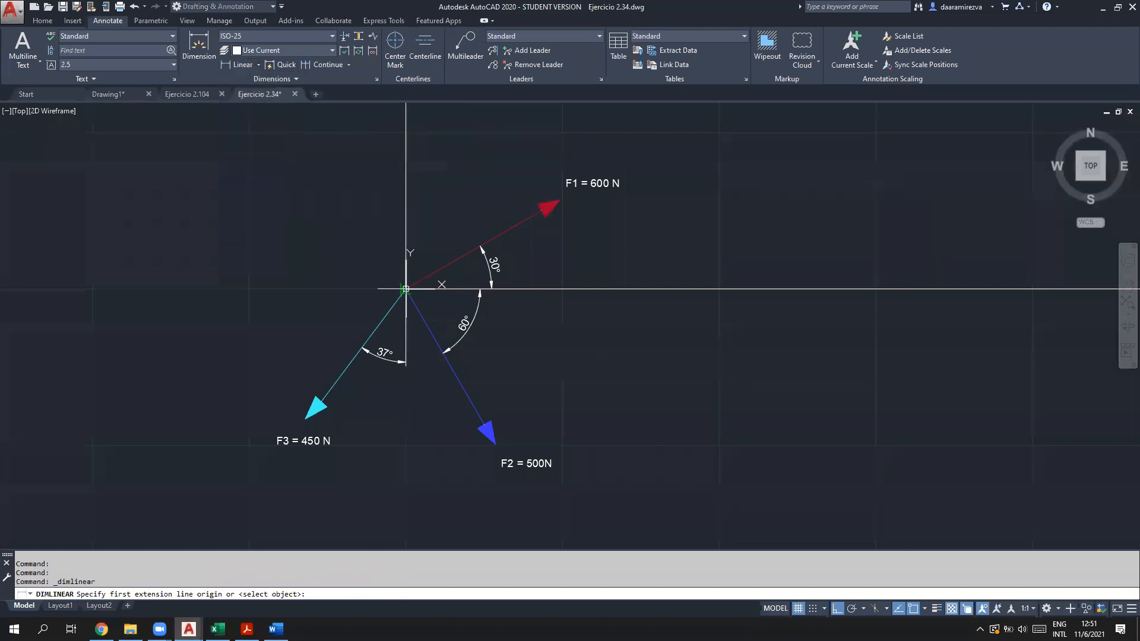
{"action": "left_click", "coordinate": [406, 289]}
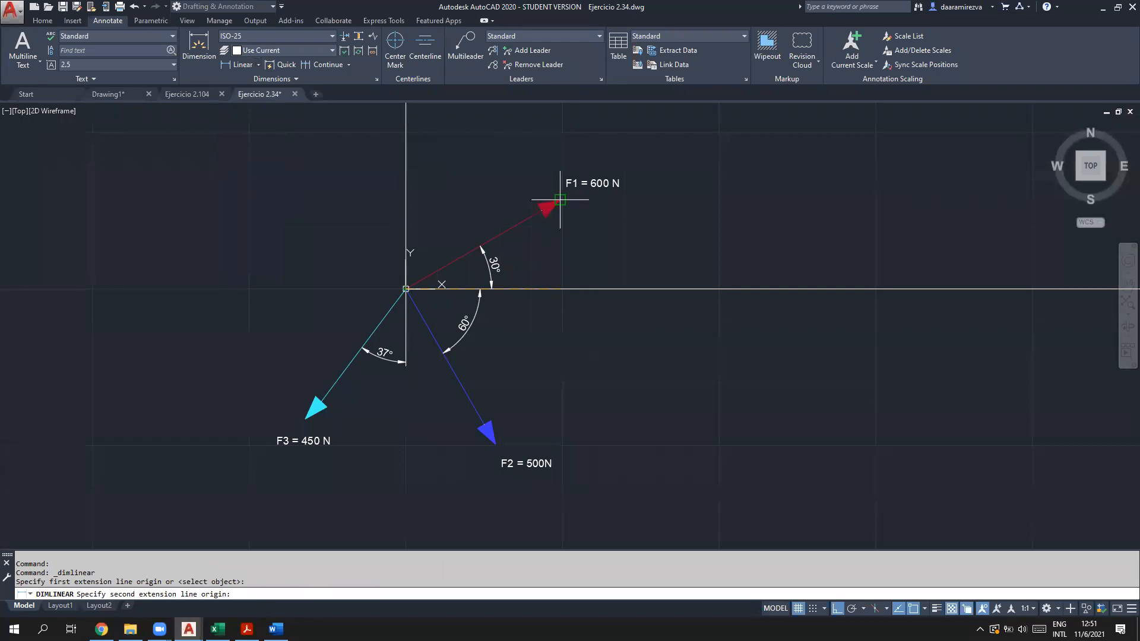
{"action": "left_click", "coordinate": [559, 201]}
{"action": "key", "text": "Escape"}
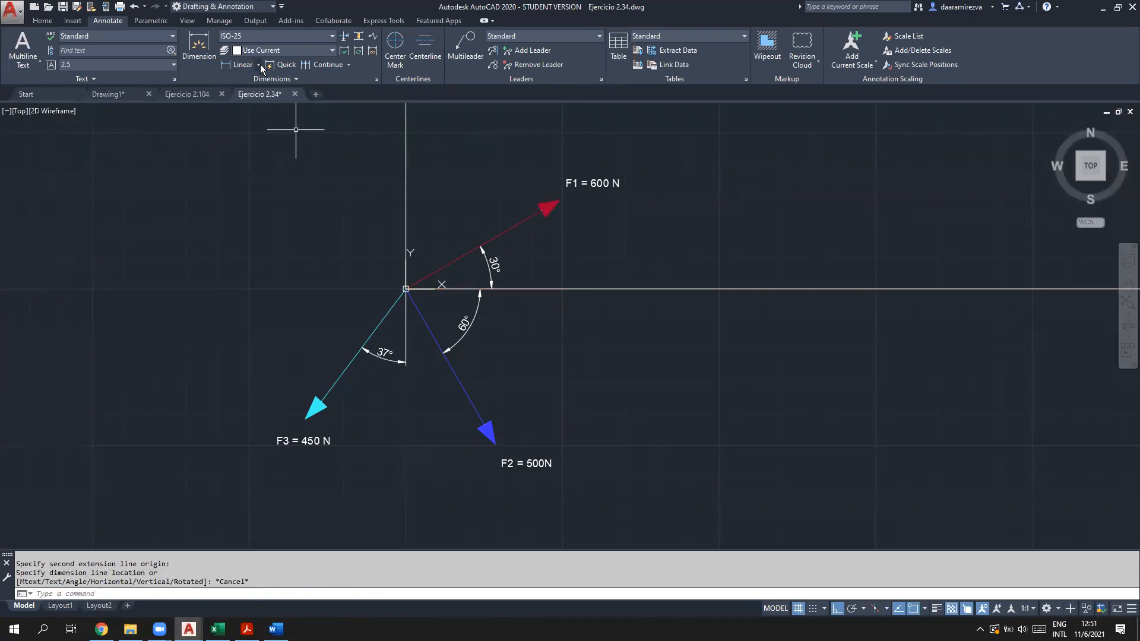
{"action": "left_click", "coordinate": [259, 65]}
{"action": "left_click", "coordinate": [254, 107]}
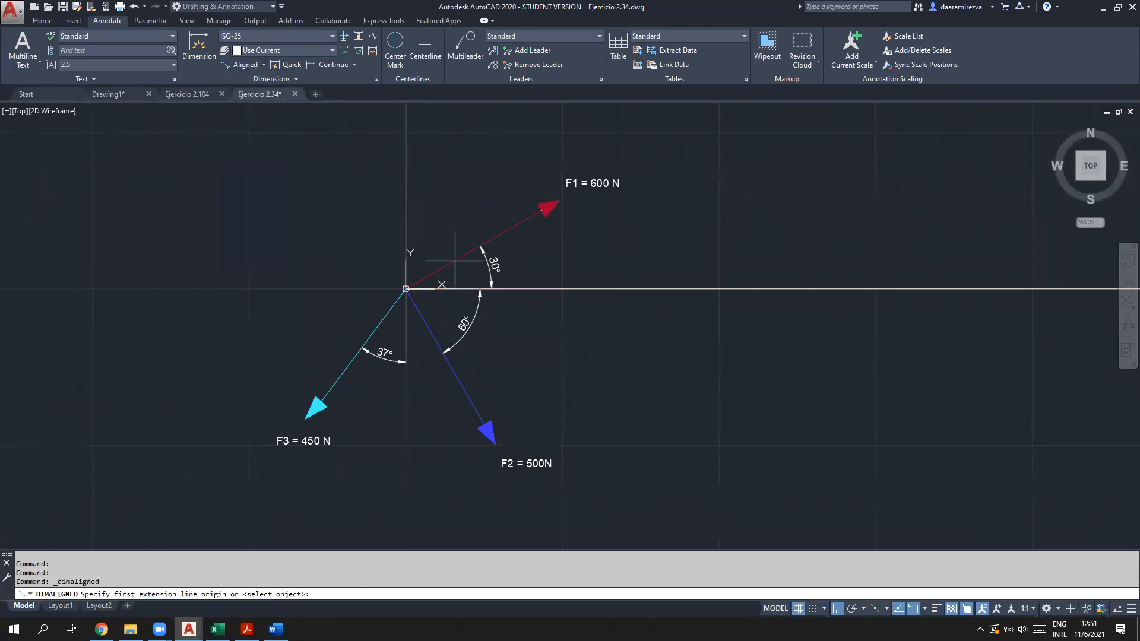
{"action": "left_click", "coordinate": [406, 289]}
{"action": "left_click", "coordinate": [558, 202]}
{"action": "left_click", "coordinate": [495, 186]}
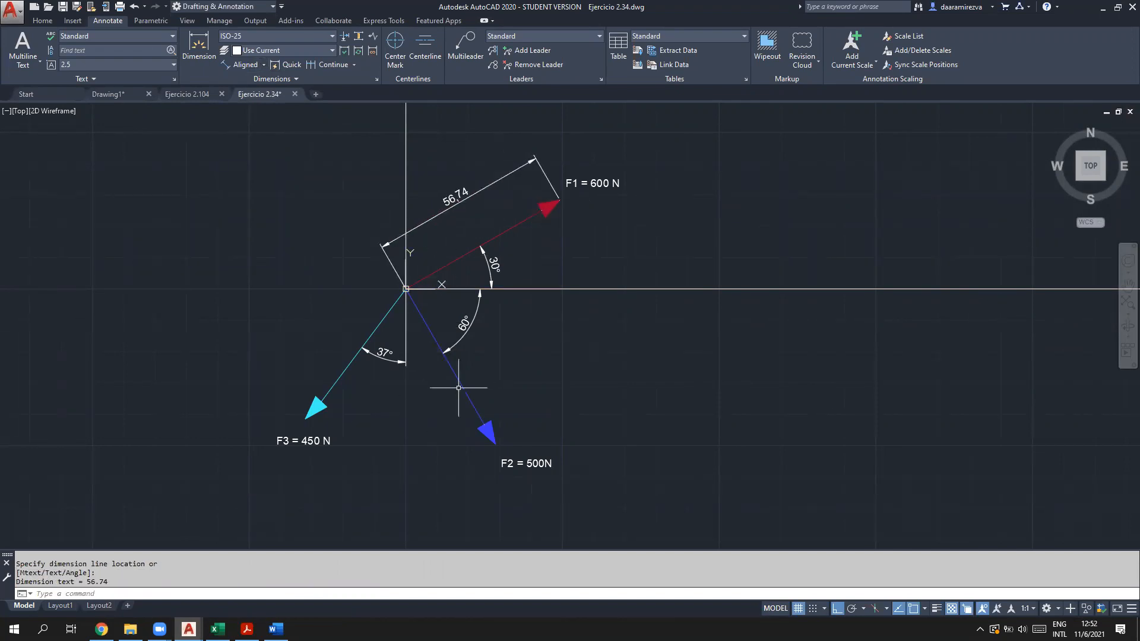
{"action": "left_click", "coordinate": [243, 64]}
{"action": "left_click", "coordinate": [406, 289]}
{"action": "left_click", "coordinate": [496, 442]}
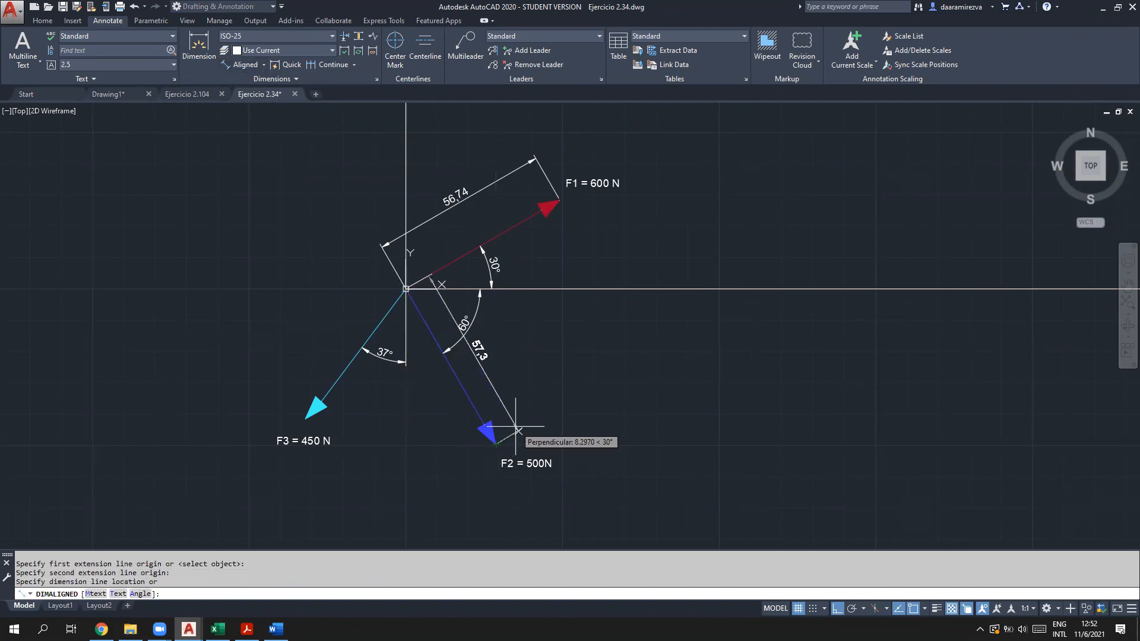
{"action": "key", "text": "Escape"}
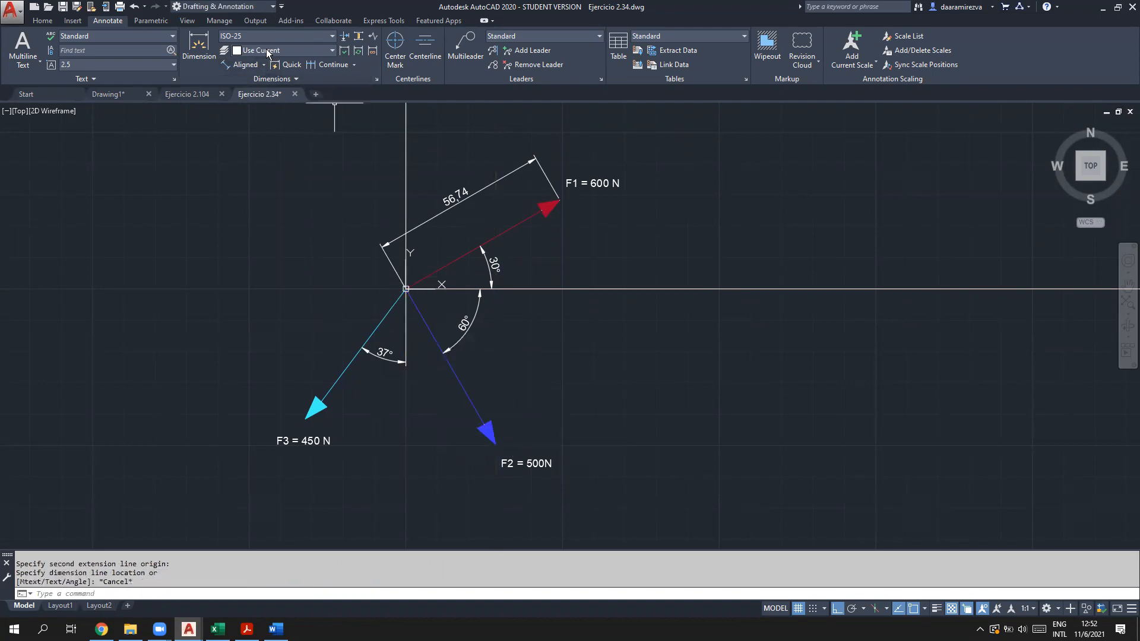
{"action": "left_click", "coordinate": [244, 65]}
{"action": "left_click", "coordinate": [306, 417]}
{"action": "left_click", "coordinate": [399, 302]}
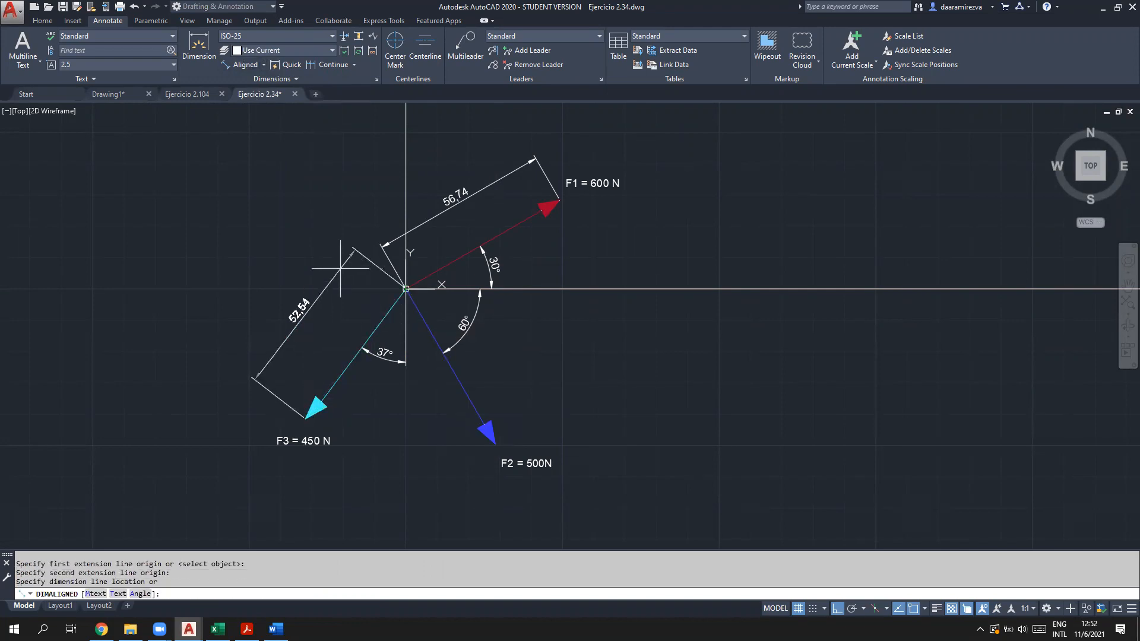
{"action": "left_click", "coordinate": [335, 270]}
{"action": "key", "text": "Escape"}
{"action": "key", "text": "Escape"}
{"action": "left_click", "coordinate": [337, 274]}
{"action": "key", "text": "Delete"}
{"action": "left_click", "coordinate": [454, 194]}
{"action": "key", "text": "Delete"}
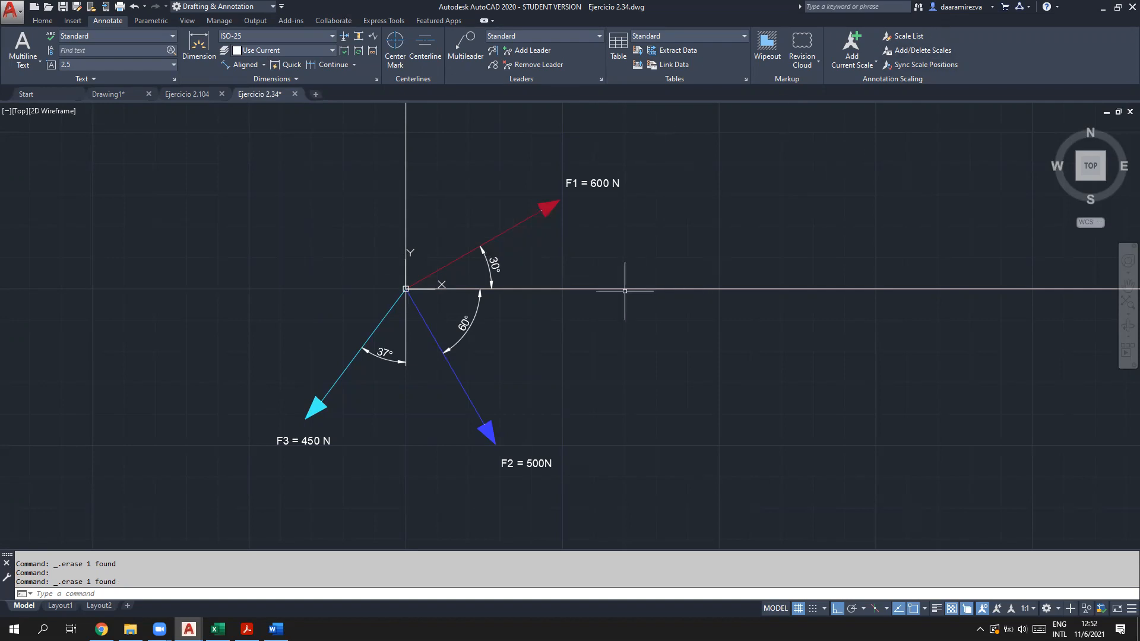
Step: In Acrobat, scroll up to the F = F u formula and highlight it
{"action": "left_click", "coordinate": [248, 630]}
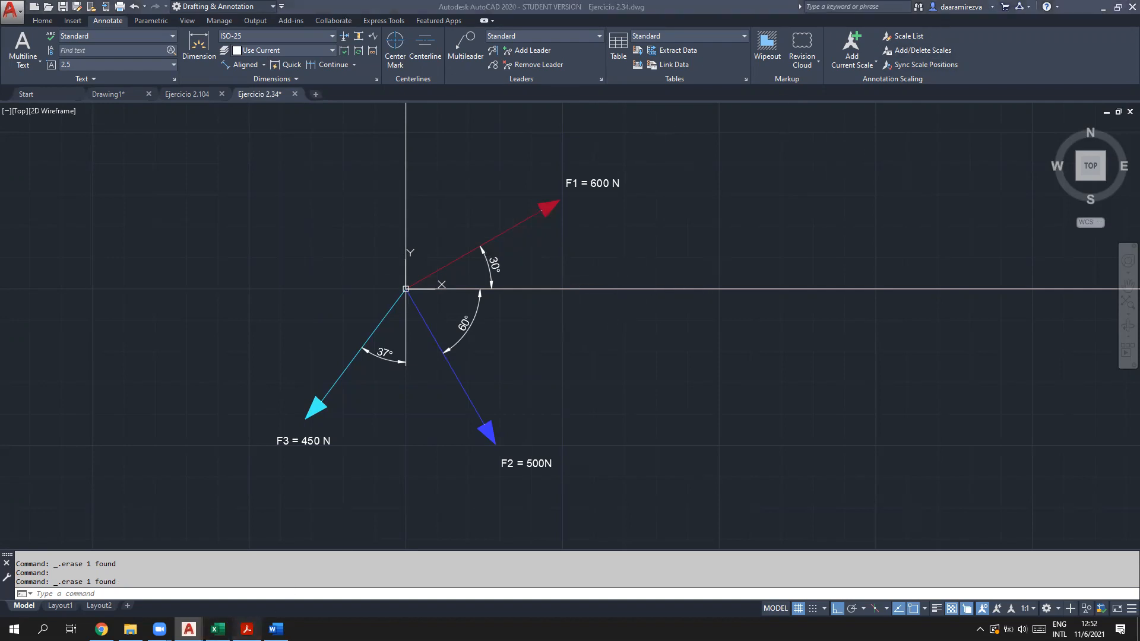
{"action": "scroll", "coordinate": [447, 374], "scroll_direction": "up", "scroll_amount": 10}
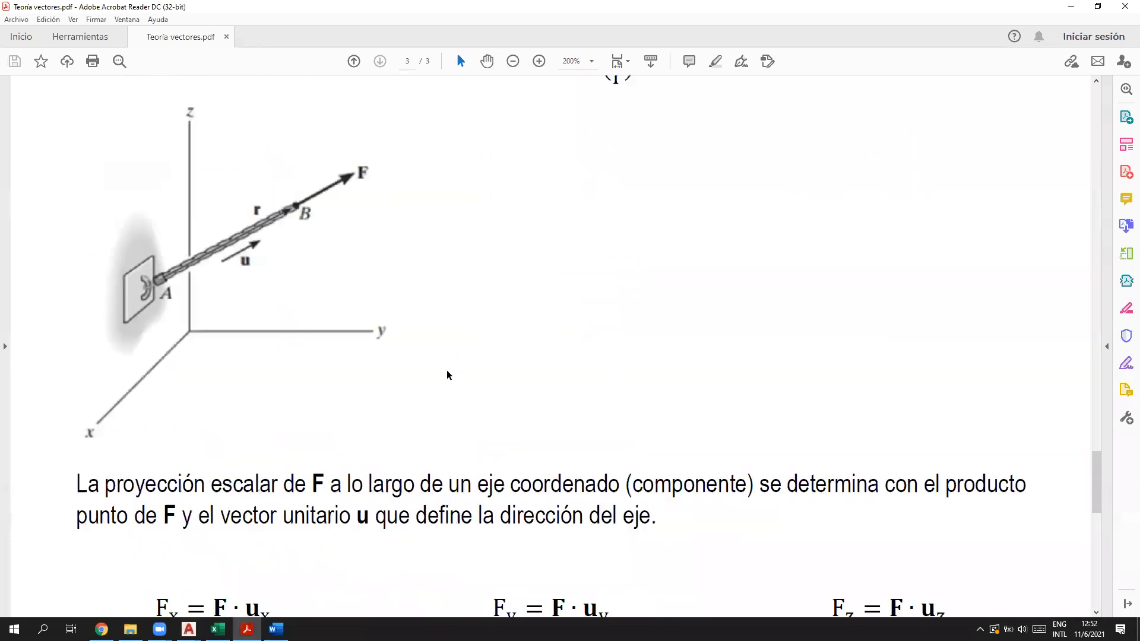
{"action": "scroll", "coordinate": [447, 375], "scroll_direction": "up", "scroll_amount": 3}
{"action": "left_click_drag", "start_coordinate": [484, 202], "coordinate": [628, 208]}
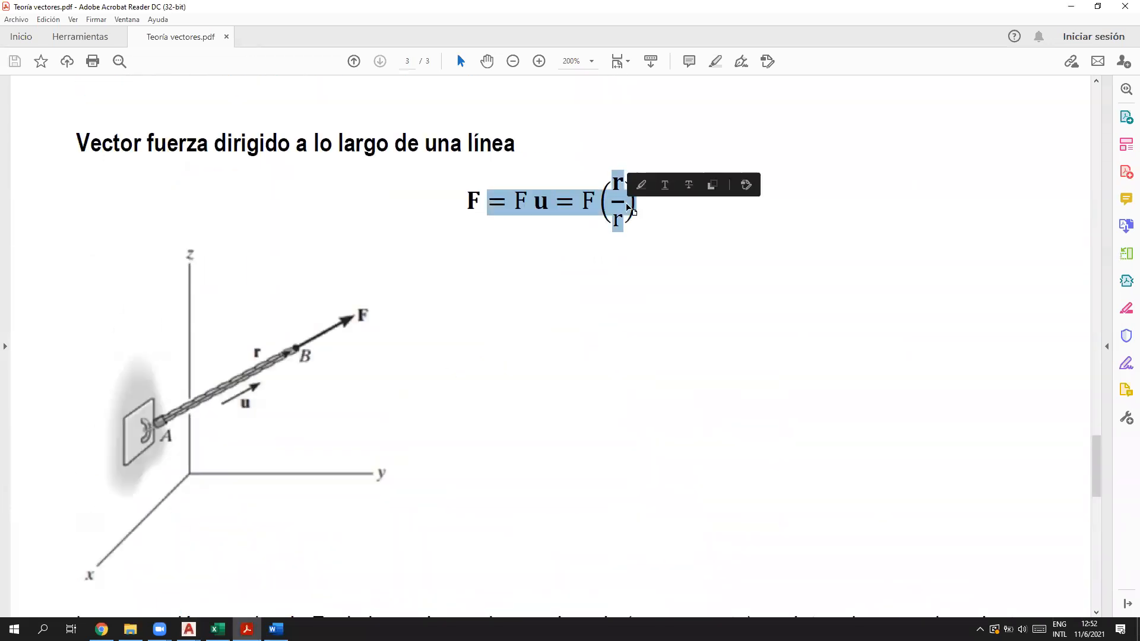
{"action": "left_click", "coordinate": [604, 303]}
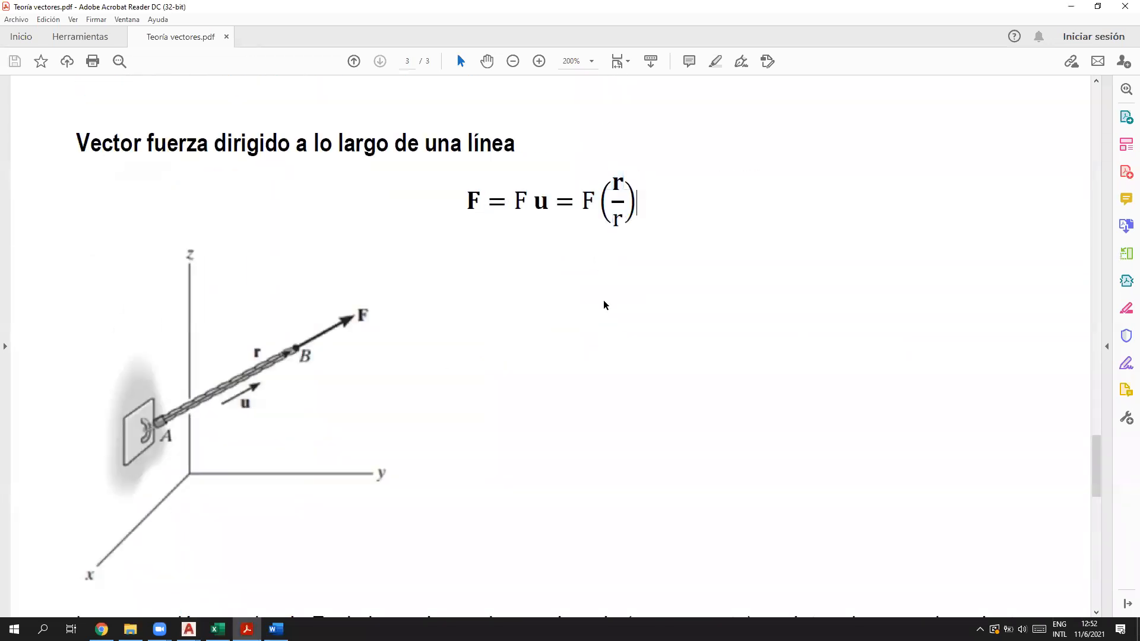
Step: Minimize Acrobat and pan AutoCAD's force diagram down slightly
{"action": "left_click", "coordinate": [1081, 14]}
{"action": "scroll", "coordinate": [510, 410], "scroll_direction": "up", "scroll_amount": 1}
{"action": "scroll", "coordinate": [508, 410], "scroll_direction": "down", "scroll_amount": 1}
{"action": "middle_click_drag", "start_coordinate": [527, 333], "coordinate": [525, 371]}
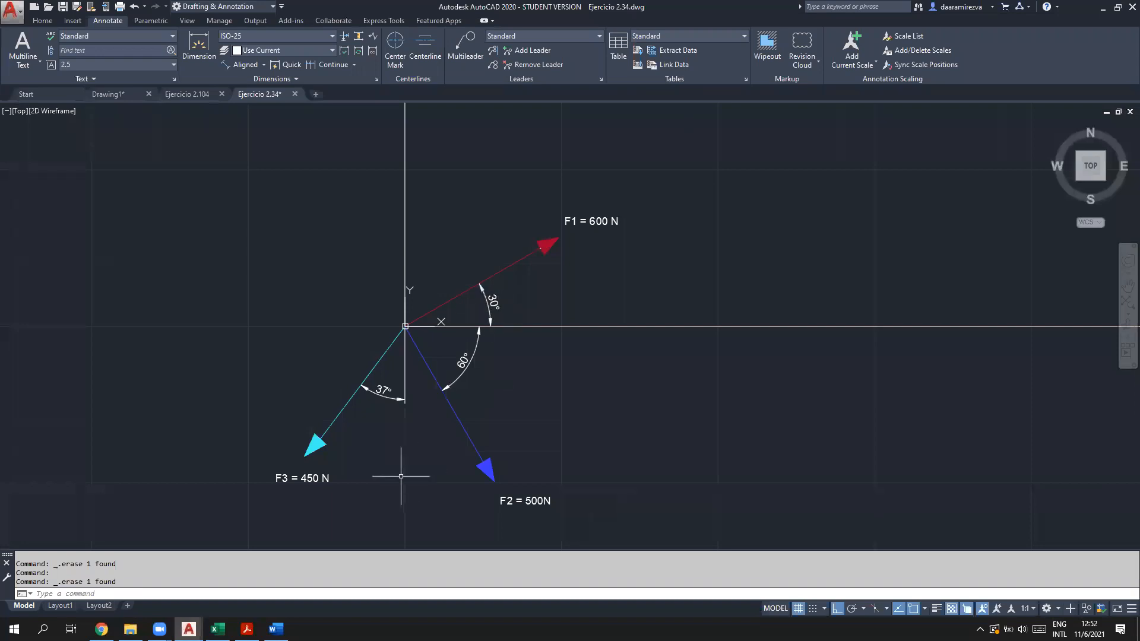
{"action": "left_click", "coordinate": [276, 629]}
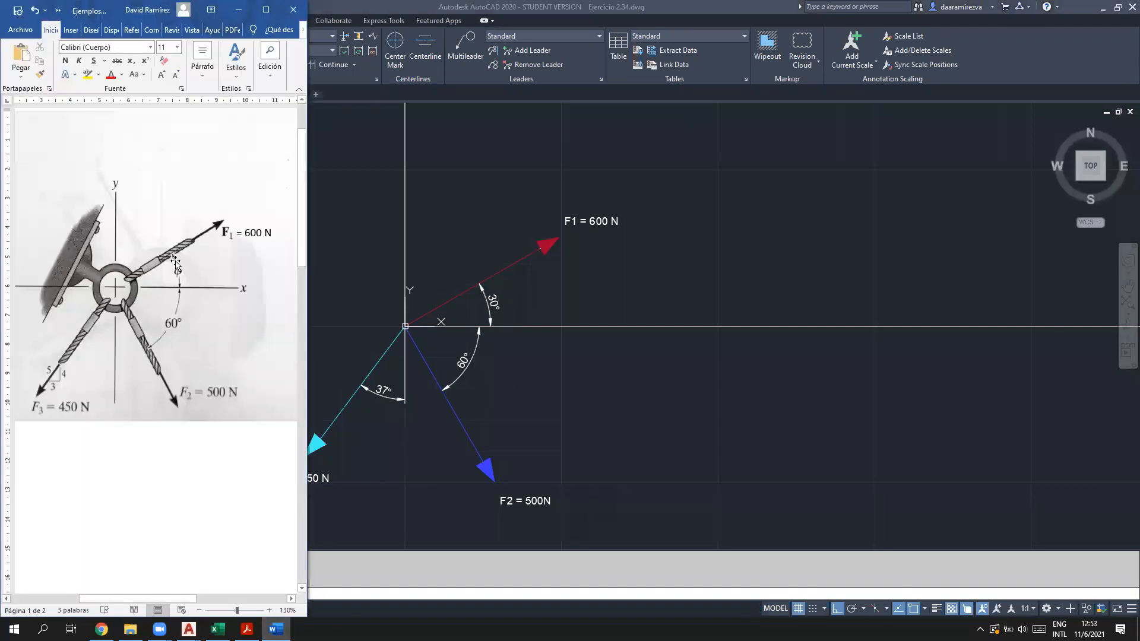
{"action": "mouse_move", "coordinate": [275, 628]}
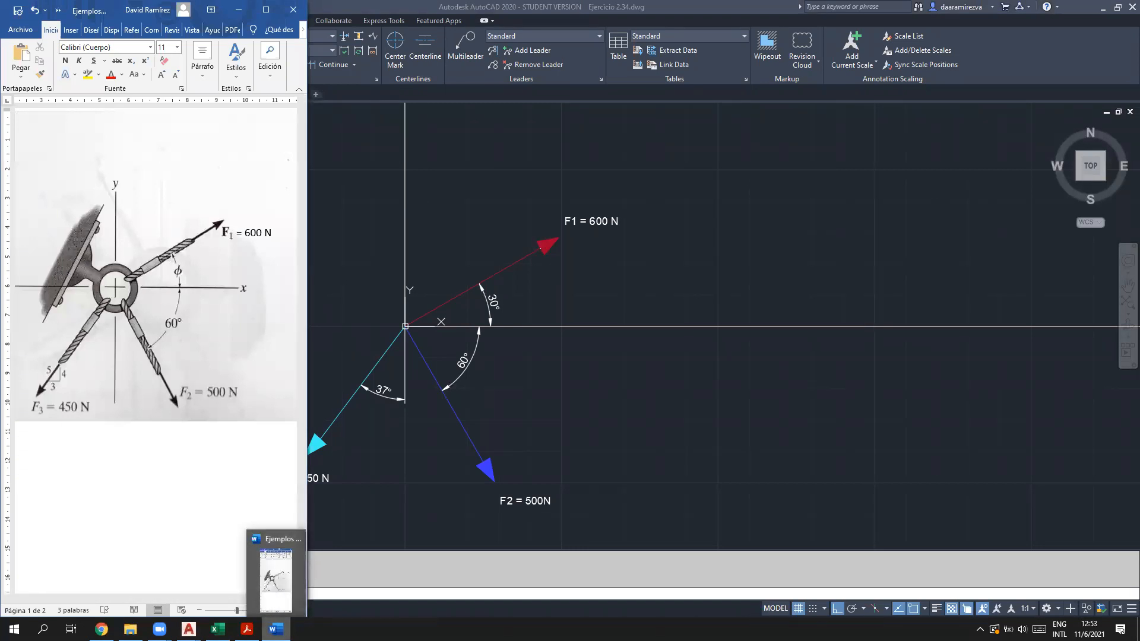
{"action": "left_click", "coordinate": [276, 629]}
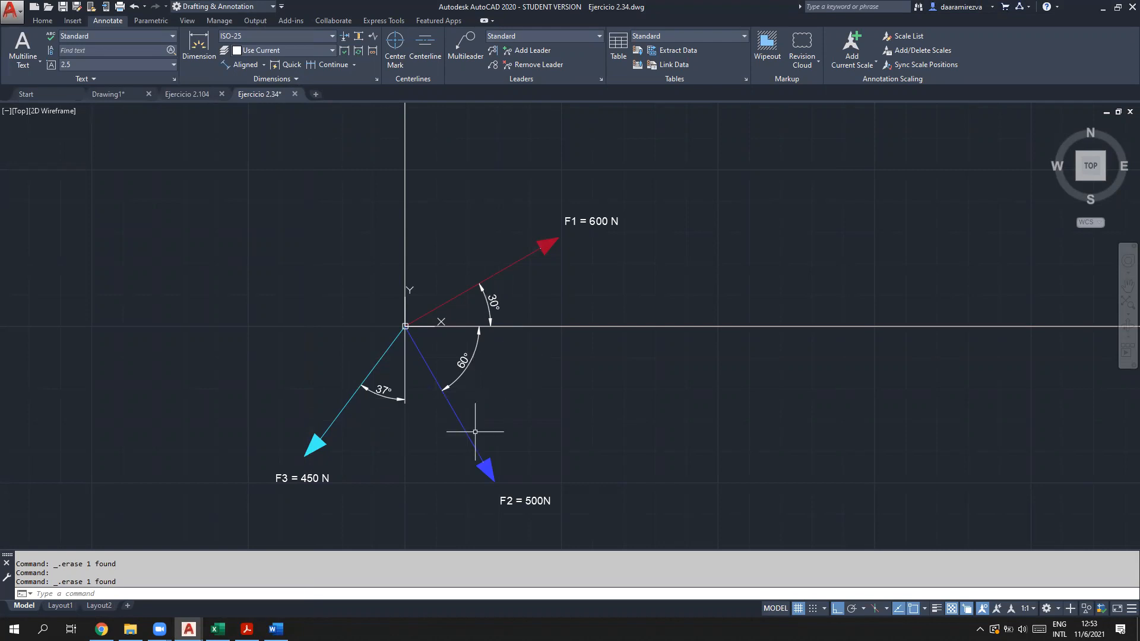
{"action": "mouse_move", "coordinate": [247, 628]}
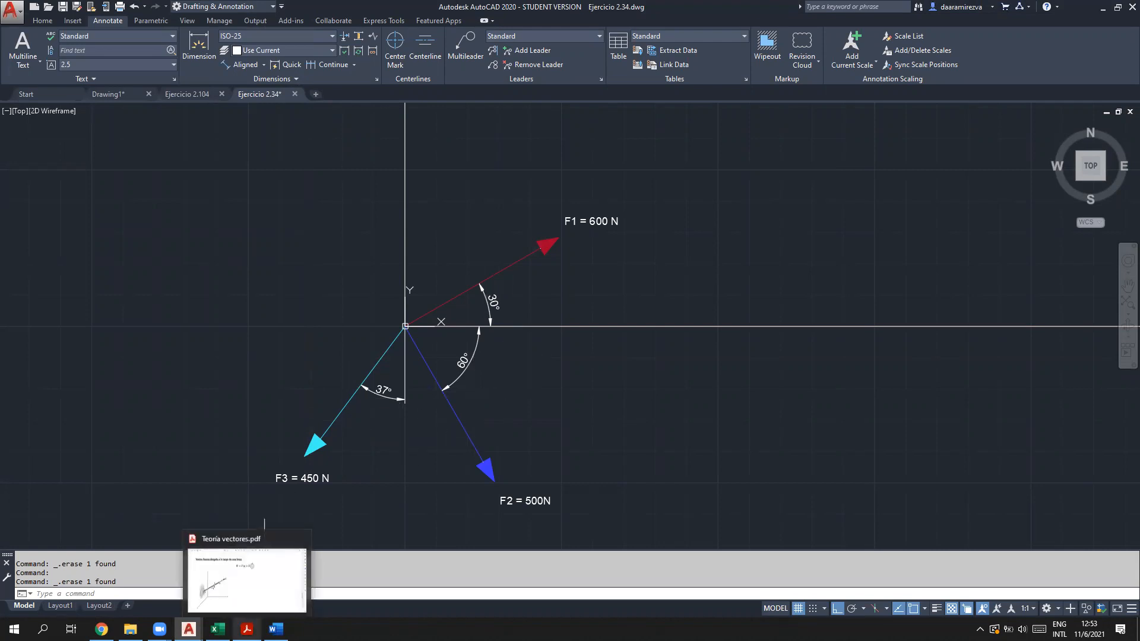
{"action": "left_click", "coordinate": [247, 579]}
{"action": "scroll", "coordinate": [521, 469], "scroll_direction": "down", "scroll_amount": 8}
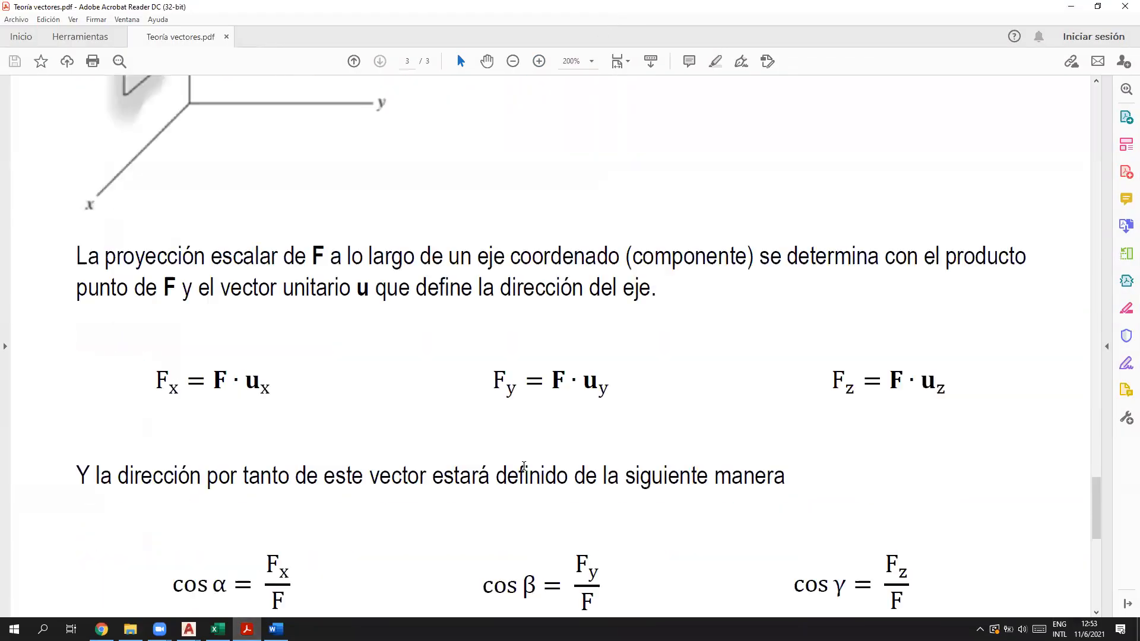
{"action": "scroll", "coordinate": [524, 466], "scroll_direction": "down", "scroll_amount": 9}
{"action": "left_click_drag", "start_coordinate": [150, 204], "coordinate": [530, 209]}
{"action": "left_click", "coordinate": [483, 209]}
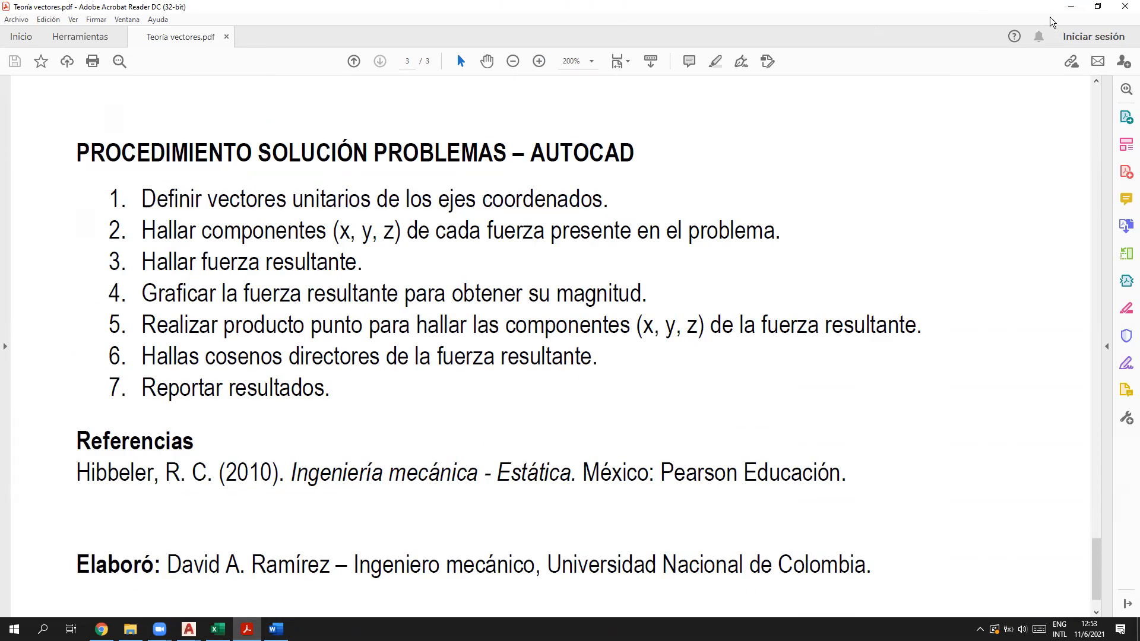
{"action": "left_click", "coordinate": [1072, 6]}
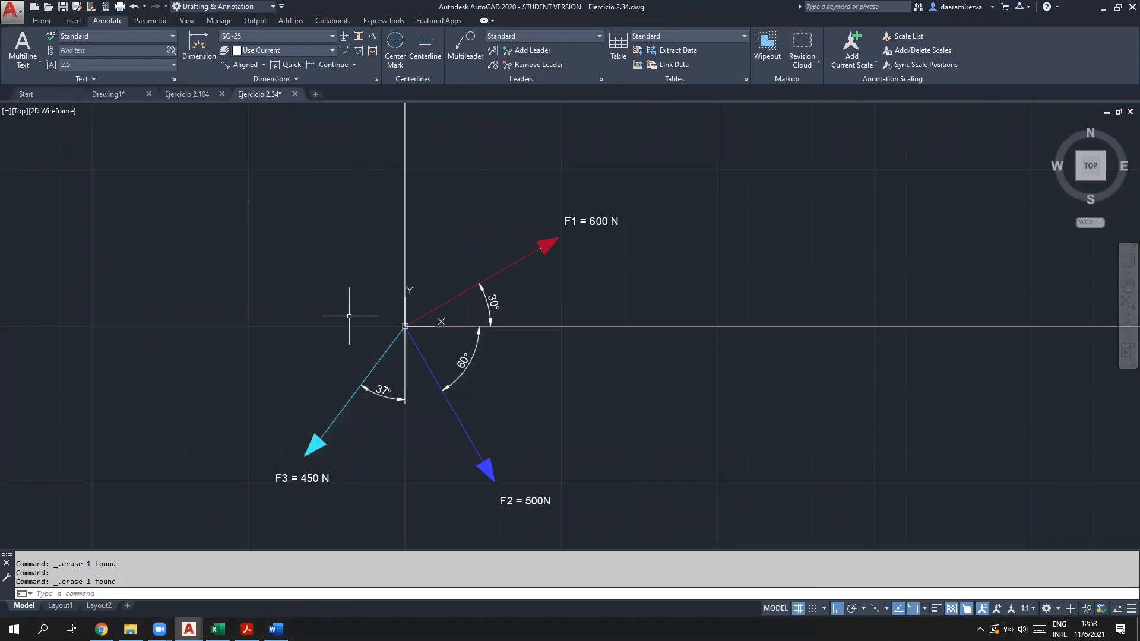
Step: With CAL, evaluate ux=vec1(end,end) on the horizontal axis line's endpoints, giving 1,0,0
{"action": "left_click", "coordinate": [278, 596]}
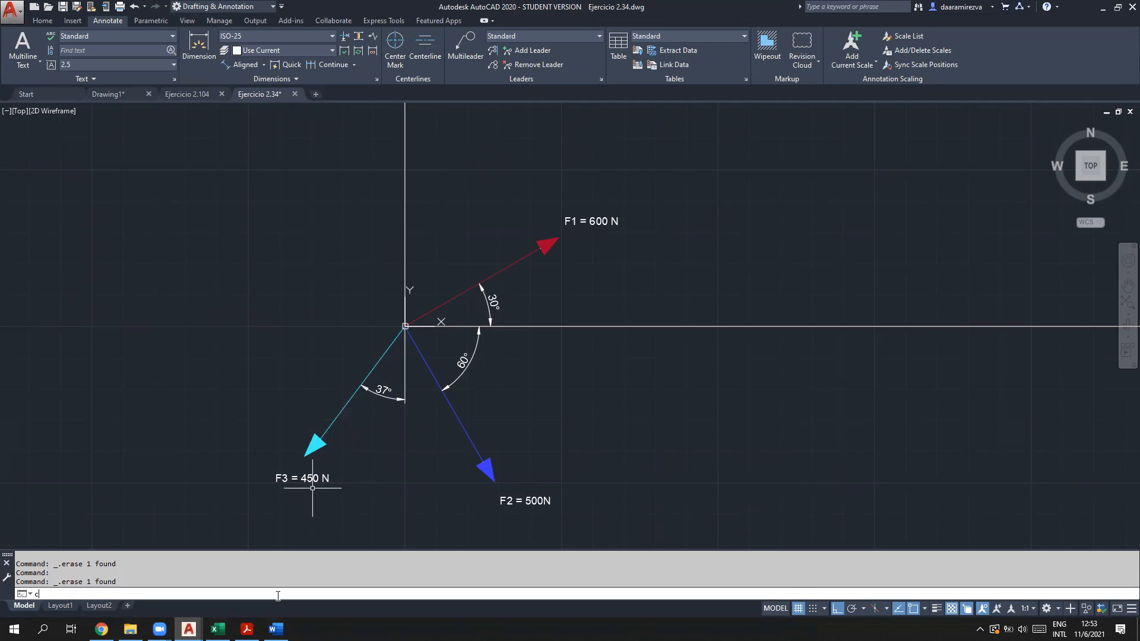
{"action": "key", "text": "Return"}
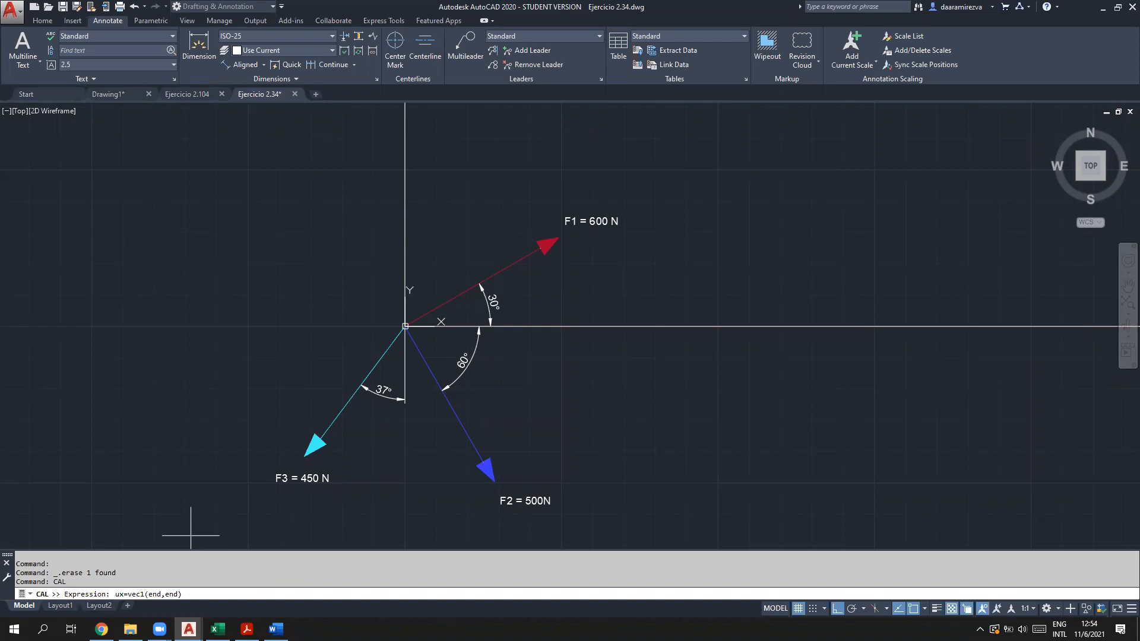
{"action": "key", "text": "Return"}
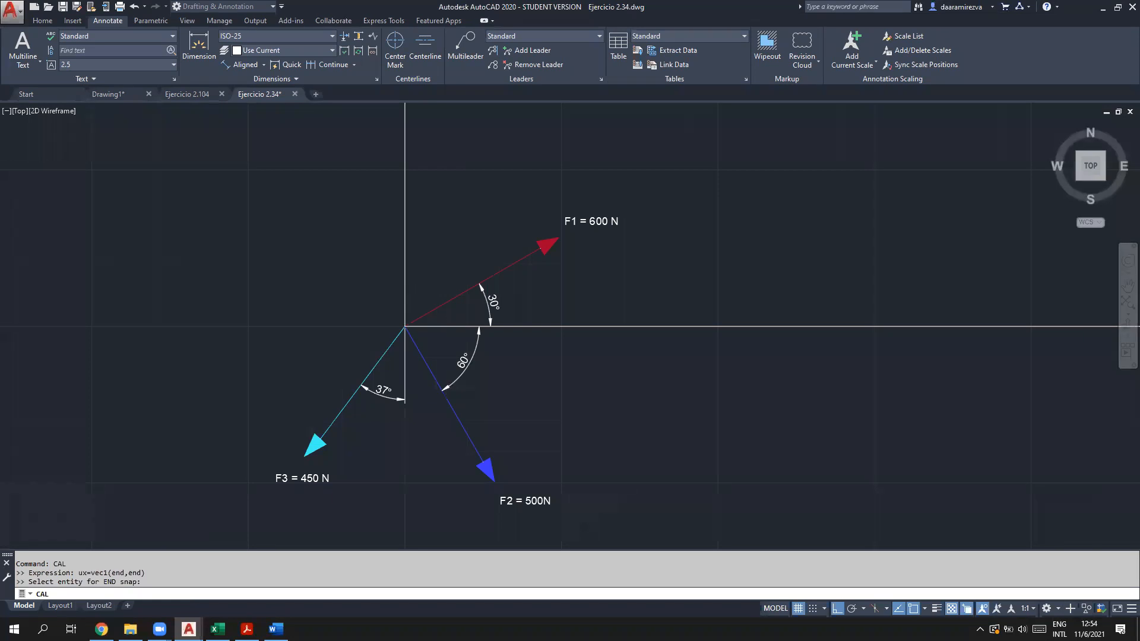
{"action": "scroll", "coordinate": [193, 480], "scroll_direction": "down", "scroll_amount": 5}
{"action": "scroll", "coordinate": [309, 506], "scroll_direction": "up", "scroll_amount": 1}
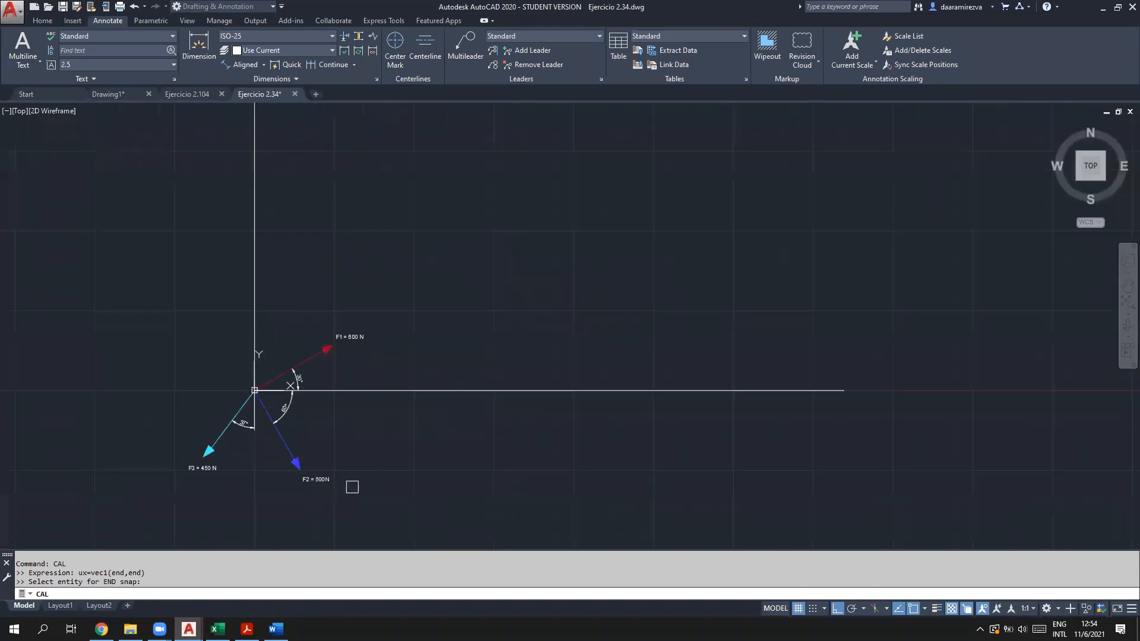
{"action": "scroll", "coordinate": [458, 445], "scroll_direction": "up", "scroll_amount": 2}
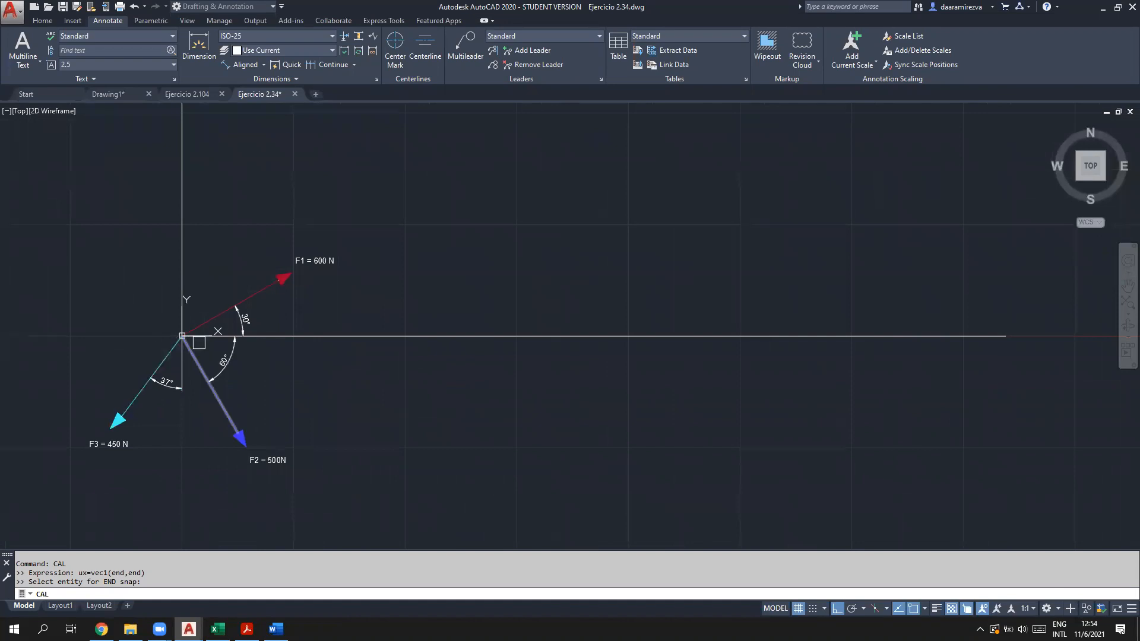
{"action": "scroll", "coordinate": [200, 343], "scroll_direction": "up", "scroll_amount": 5}
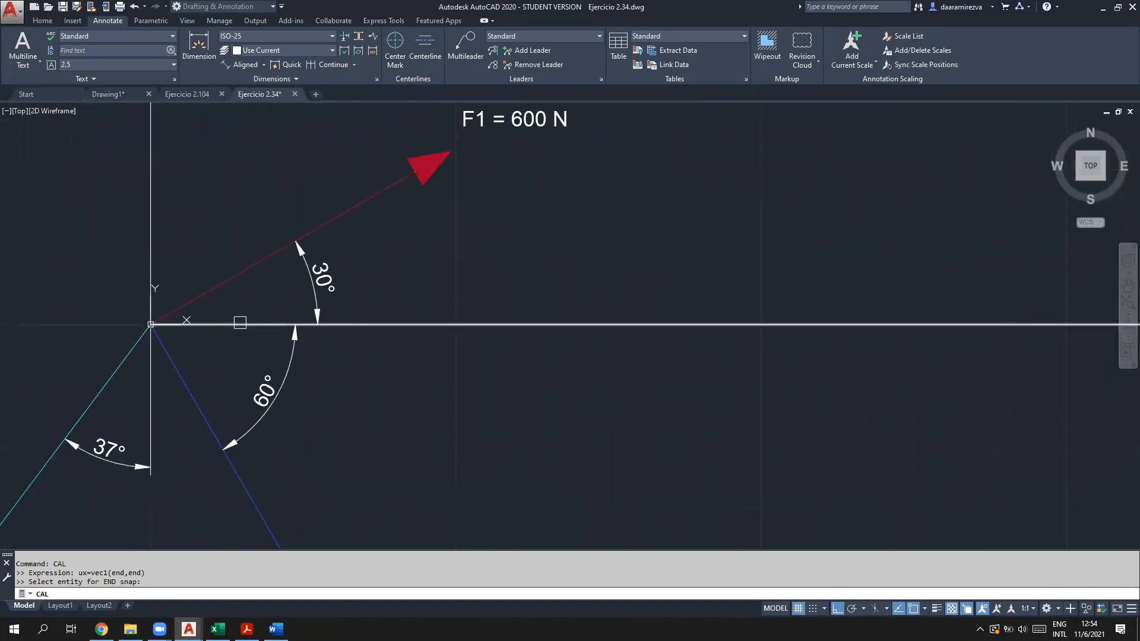
{"action": "left_click", "coordinate": [240, 324]}
{"action": "scroll", "coordinate": [271, 362], "scroll_direction": "down", "scroll_amount": 10}
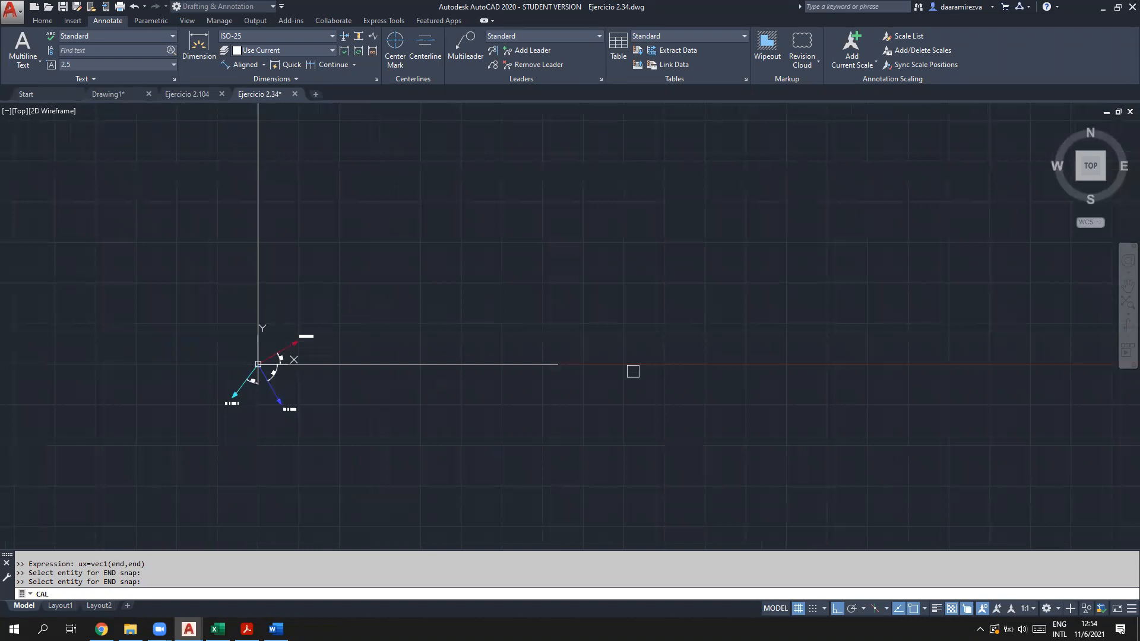
{"action": "left_click", "coordinate": [543, 364]}
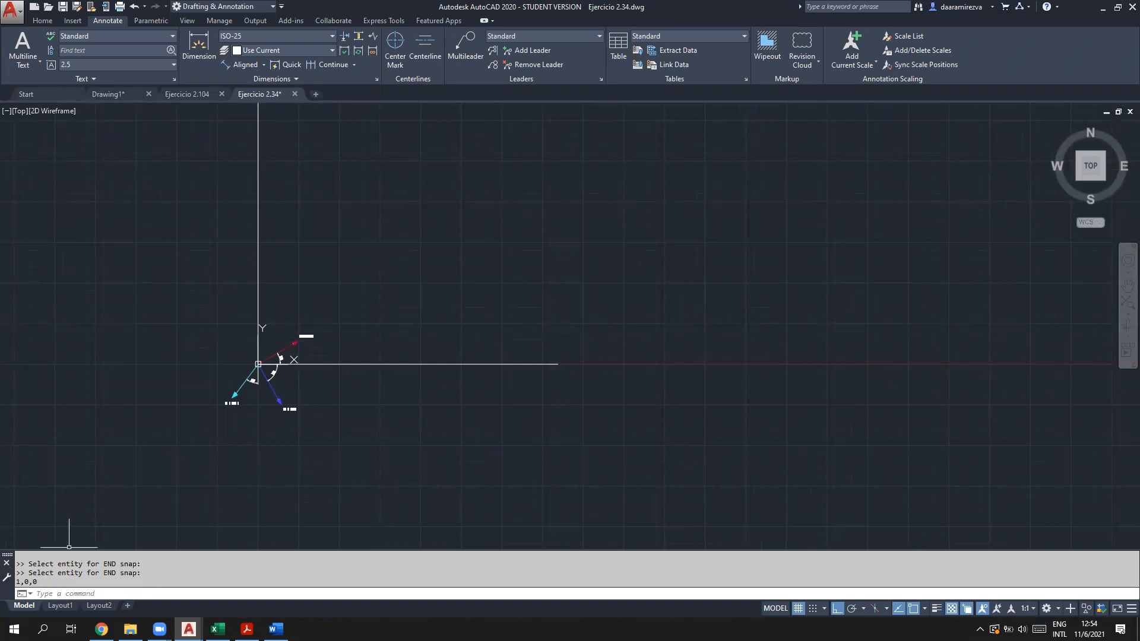
Step: Bring Teoria vectores.pdf back up in Acrobat at page 1
{"action": "scroll", "coordinate": [167, 433], "scroll_direction": "up", "scroll_amount": 3}
{"action": "scroll", "coordinate": [424, 322], "scroll_direction": "up", "scroll_amount": 2}
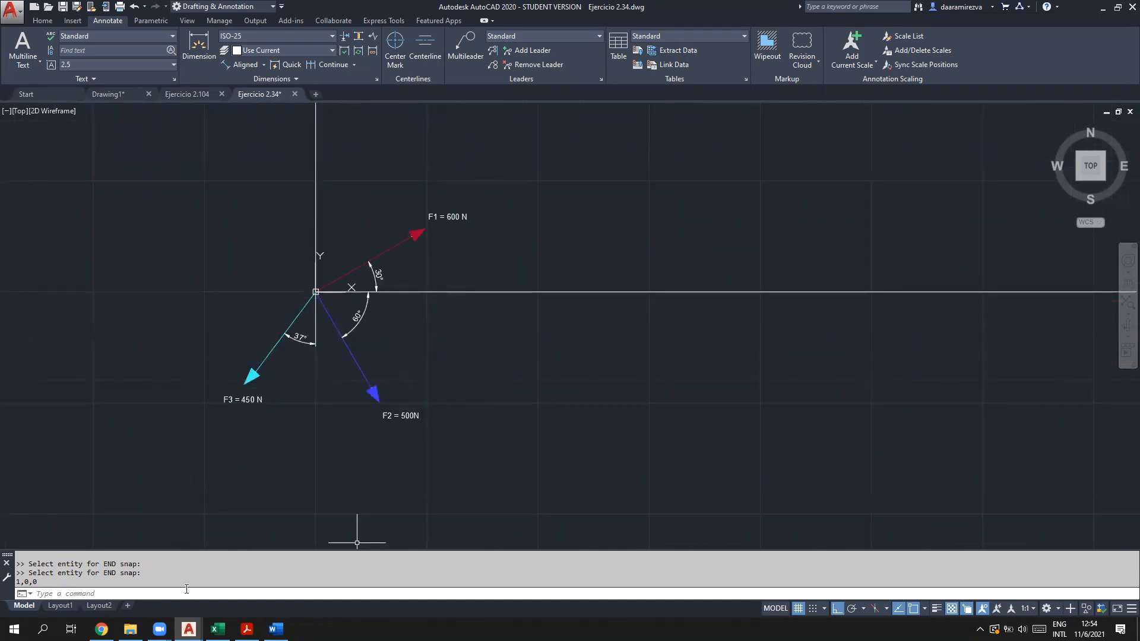
{"action": "left_click", "coordinate": [246, 629]}
{"action": "middle_click_drag", "start_coordinate": [267, 492], "coordinate": [196, 376]}
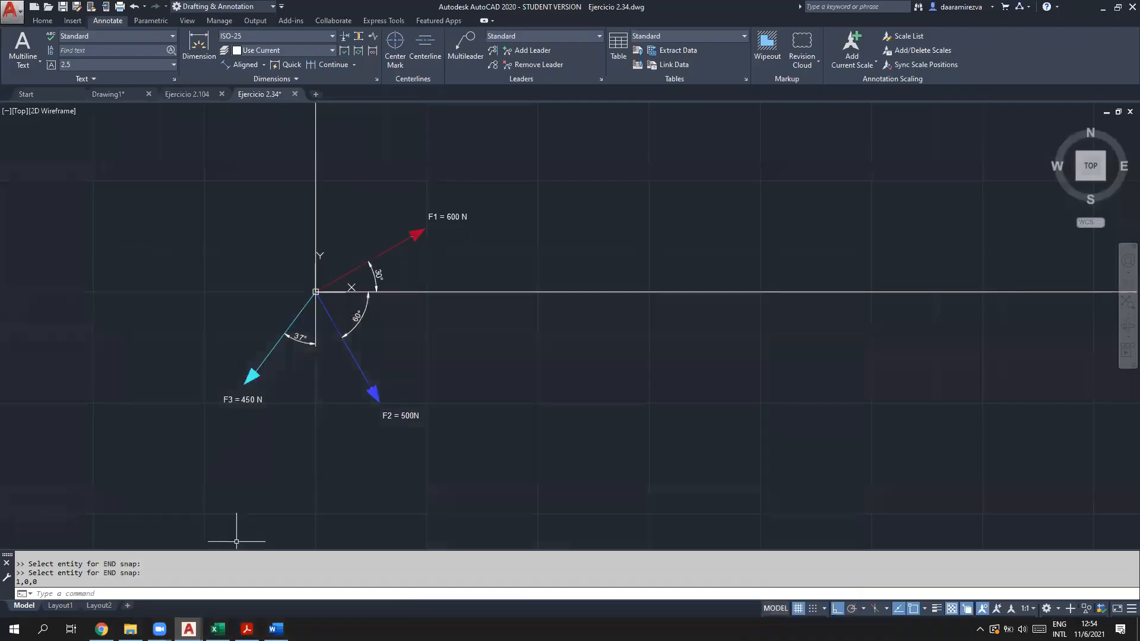
Step: Return to AutoCAD and start the CAL geometry calculator again
{"action": "left_click", "coordinate": [1071, 6]}
{"action": "left_click", "coordinate": [175, 594]}
{"action": "key", "text": "Return"}
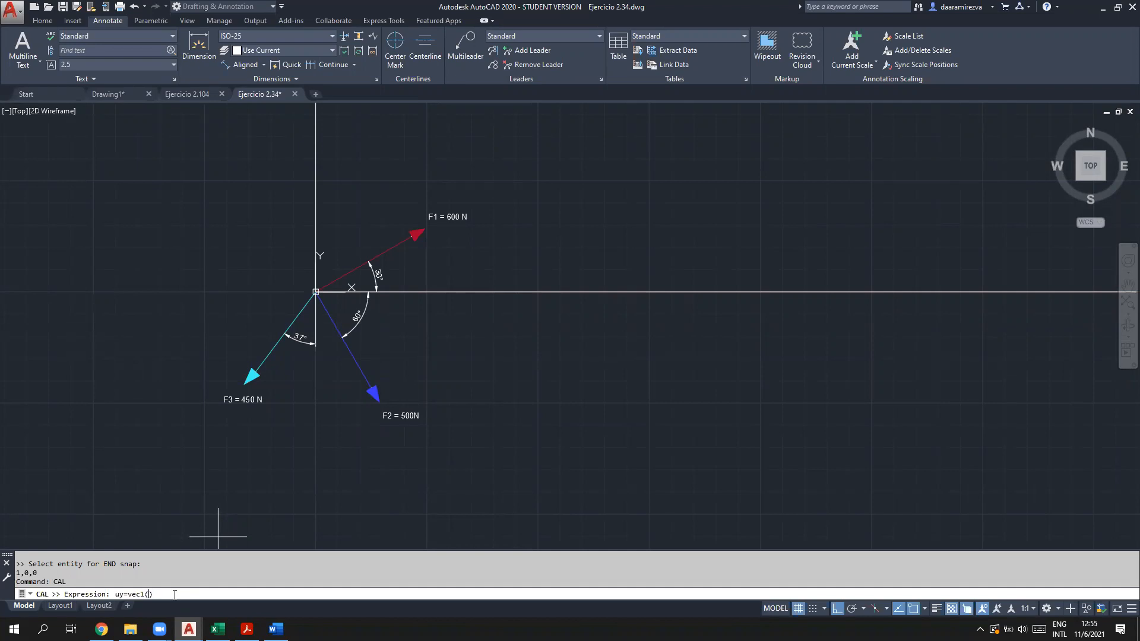
Step: Back in Acrobat, scroll to page 3's 'Vector fuerza dirigido a lo largo de una línea' section
{"action": "left_click", "coordinate": [246, 629]}
{"action": "scroll", "coordinate": [408, 433], "scroll_direction": "down", "scroll_amount": 2}
{"action": "scroll", "coordinate": [422, 512], "scroll_direction": "down", "scroll_amount": 20}
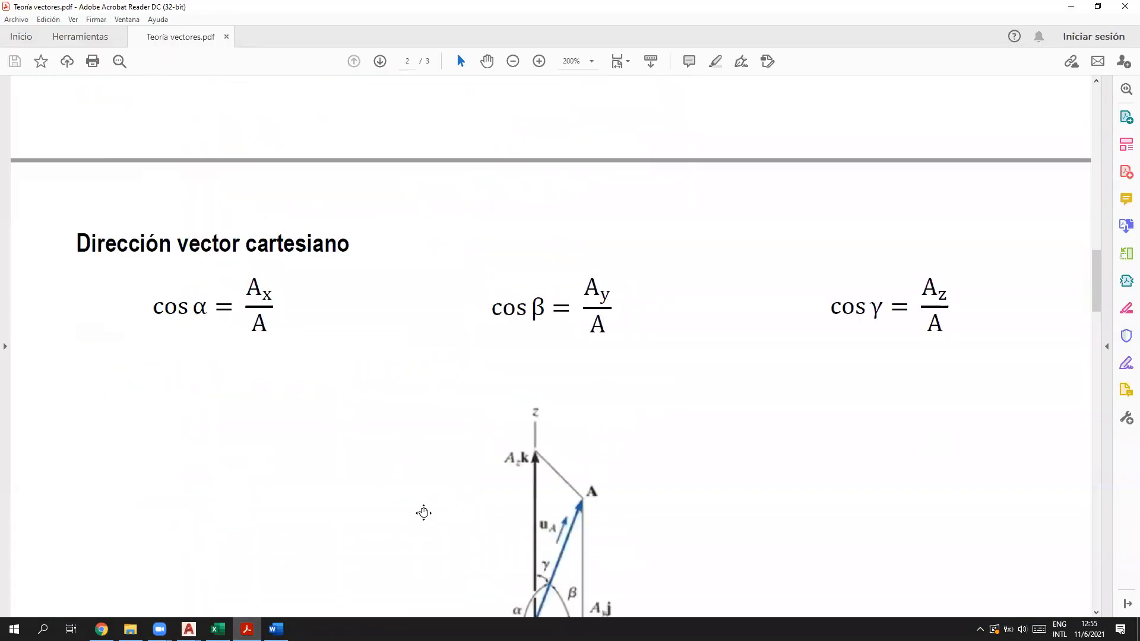
{"action": "scroll", "coordinate": [435, 504], "scroll_direction": "down", "scroll_amount": 9}
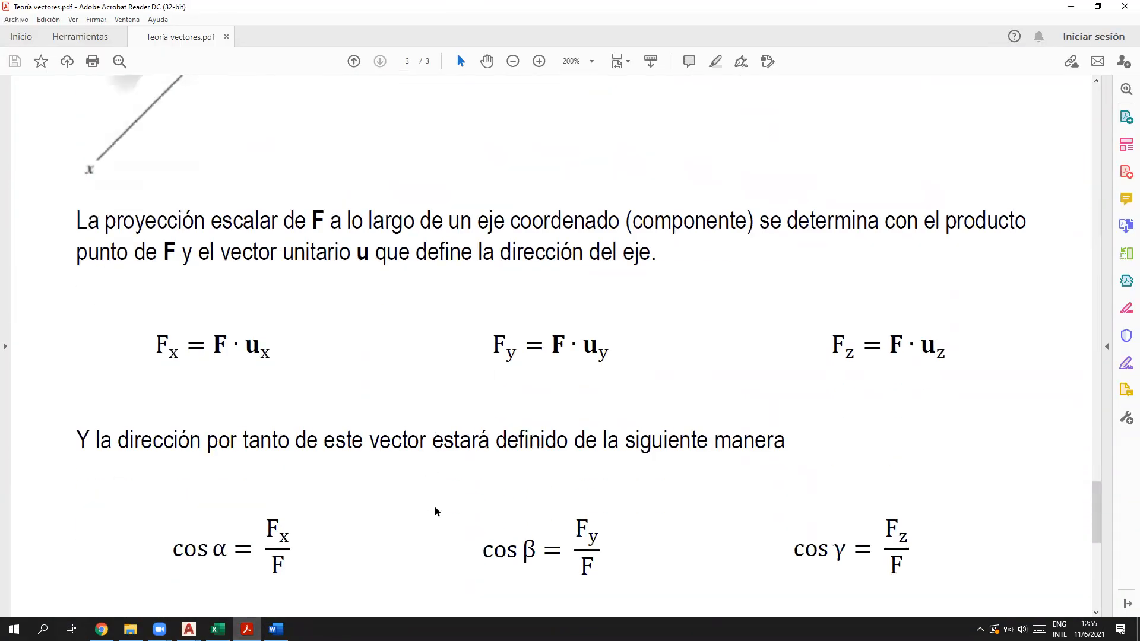
{"action": "scroll", "coordinate": [451, 438], "scroll_direction": "up", "scroll_amount": 5}
{"action": "scroll", "coordinate": [451, 438], "scroll_direction": "up", "scroll_amount": 7}
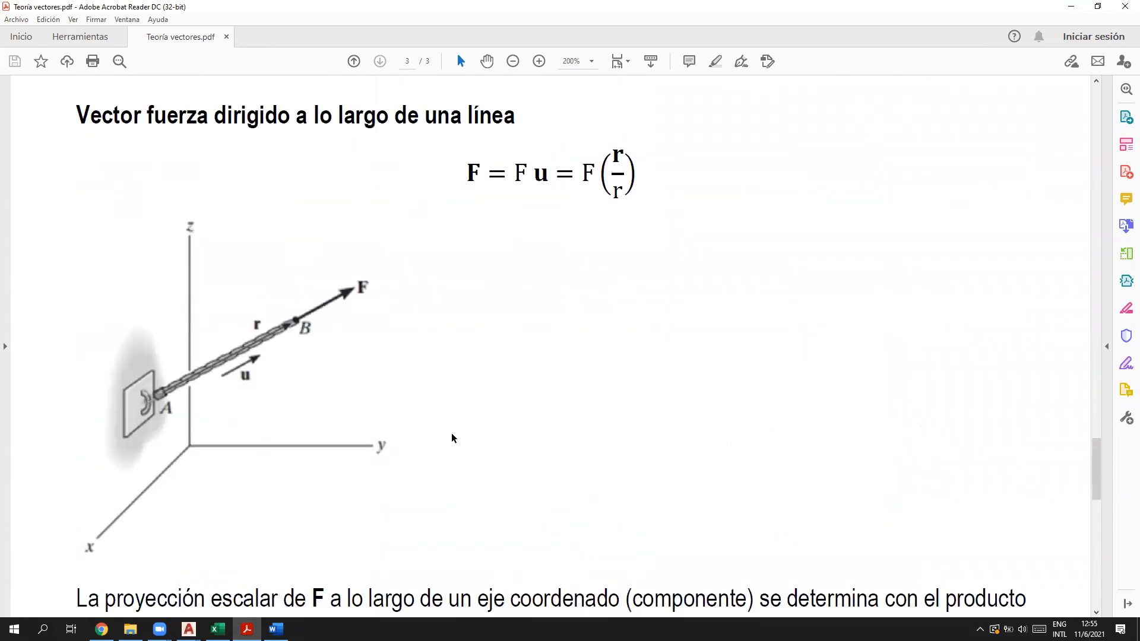
{"action": "scroll", "coordinate": [449, 432], "scroll_direction": "up", "scroll_amount": 10}
{"action": "scroll", "coordinate": [448, 430], "scroll_direction": "up", "scroll_amount": 11}
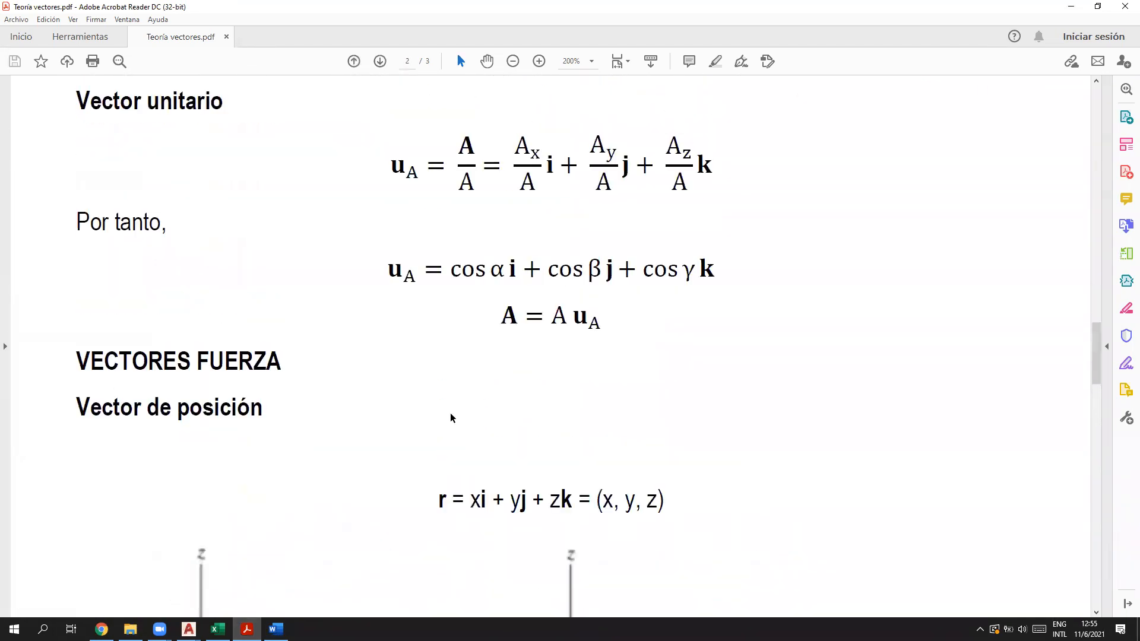
{"action": "scroll", "coordinate": [441, 478], "scroll_direction": "up", "scroll_amount": 1}
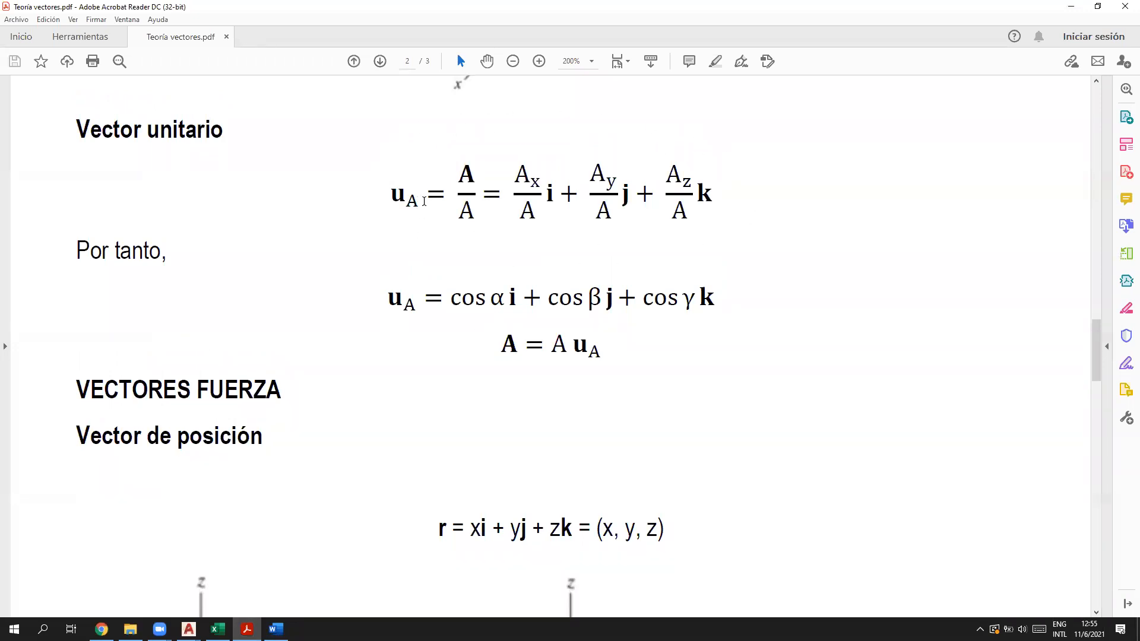
{"action": "scroll", "coordinate": [408, 343], "scroll_direction": "down", "scroll_amount": 10}
{"action": "scroll", "coordinate": [523, 395], "scroll_direction": "up", "scroll_amount": 3}
{"action": "scroll", "coordinate": [582, 305], "scroll_direction": "up", "scroll_amount": 3}
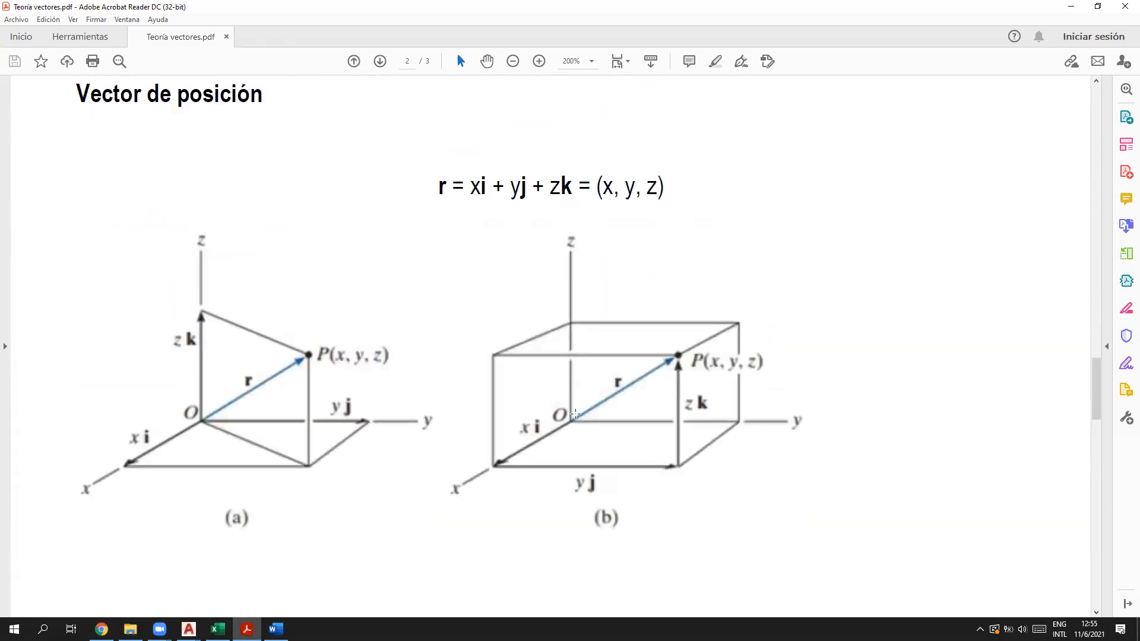
{"action": "scroll", "coordinate": [606, 433], "scroll_direction": "down", "scroll_amount": 15}
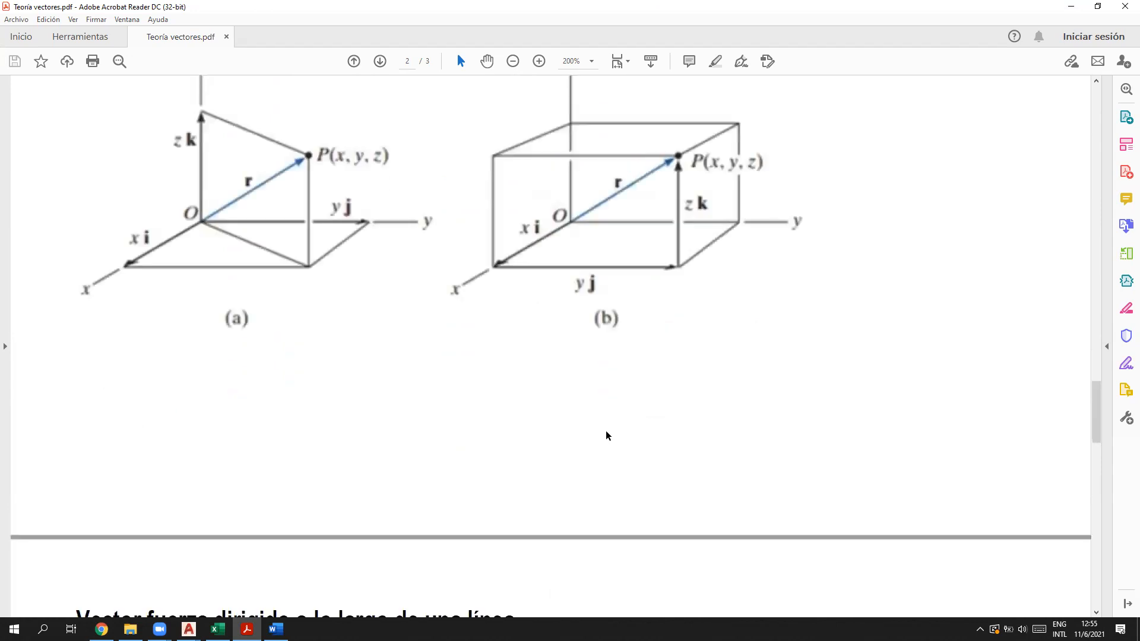
{"action": "scroll", "coordinate": [572, 449], "scroll_direction": "down", "scroll_amount": 3}
Step: Highlight the u and the r/r fraction terms in F = F u = F(r/r)
{"action": "double_click", "coordinate": [538, 199]}
{"action": "left_click_drag", "start_coordinate": [606, 177], "coordinate": [626, 177]}
{"action": "left_click", "coordinate": [618, 215]}
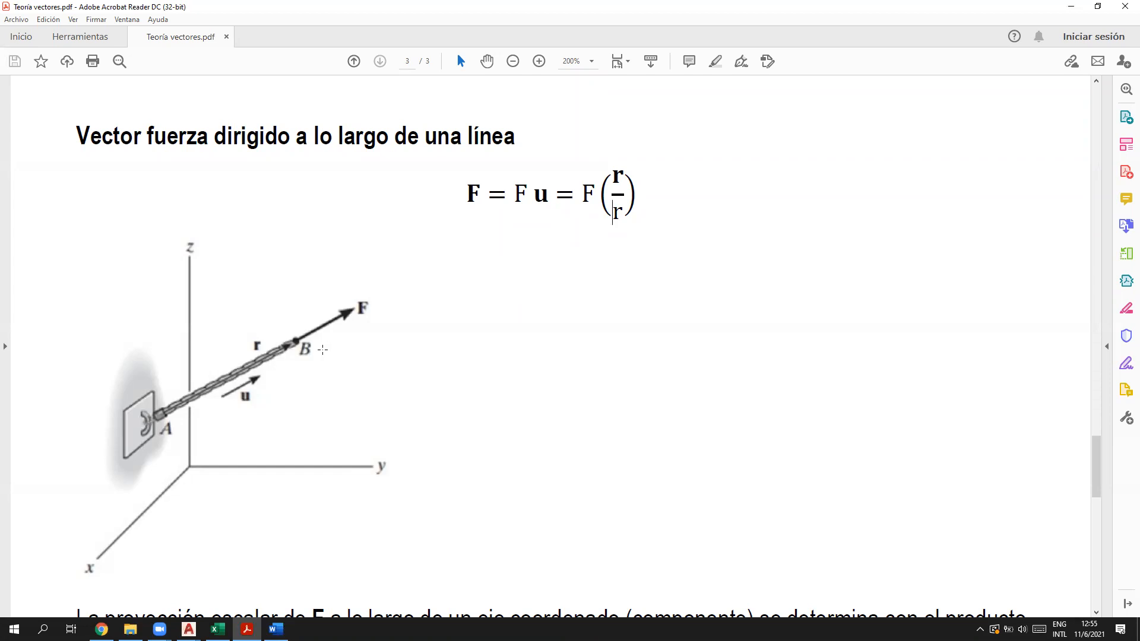
{"action": "double_click", "coordinate": [620, 176]}
{"action": "double_click", "coordinate": [618, 212]}
{"action": "left_click", "coordinate": [683, 158]}
{"action": "double_click", "coordinate": [547, 198]}
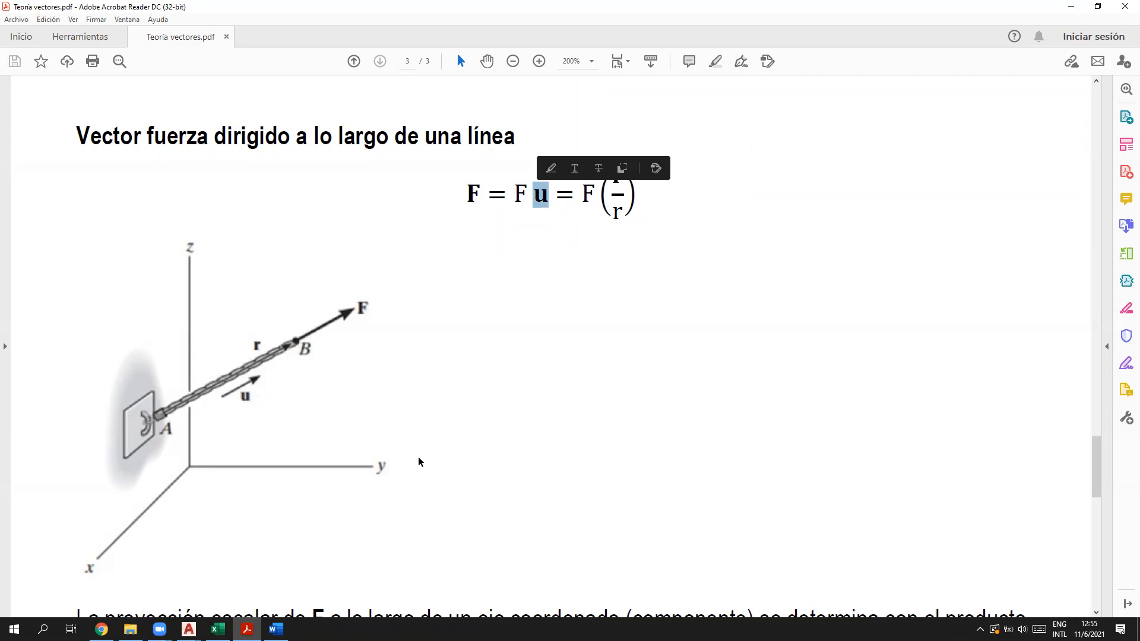
{"action": "double_click", "coordinate": [538, 201]}
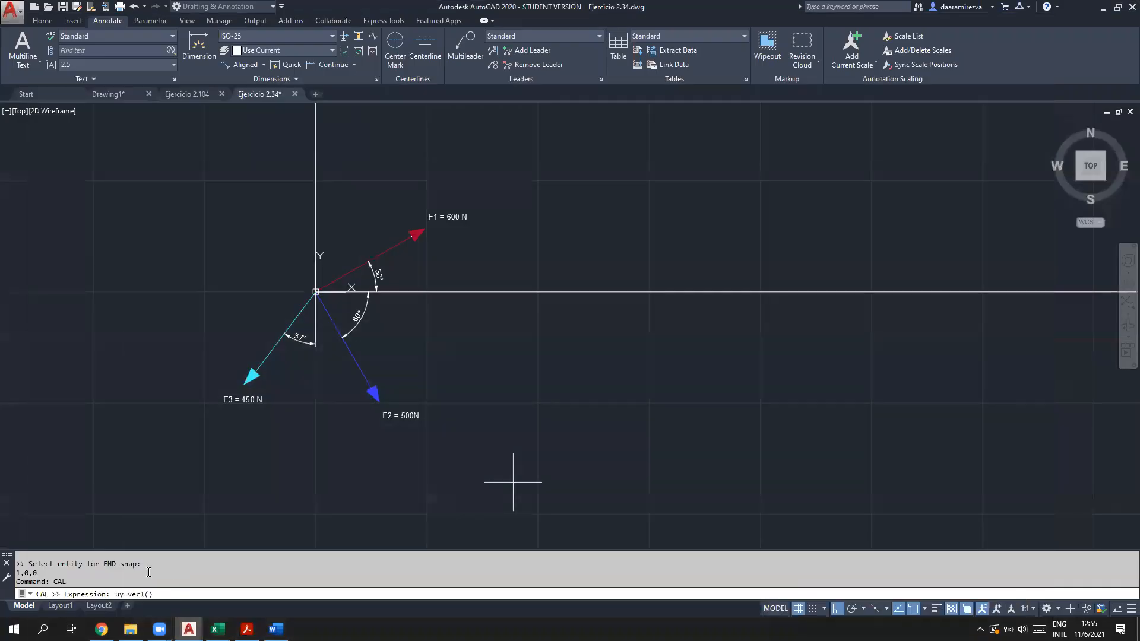
Step: Evaluate uy=vec1(end,end) on the vertical line's two endpoints, getting 0,1,0
{"action": "left_click", "coordinate": [150, 594]}
{"action": "type", "text": "end,end"}
{"action": "key", "text": "Return"}
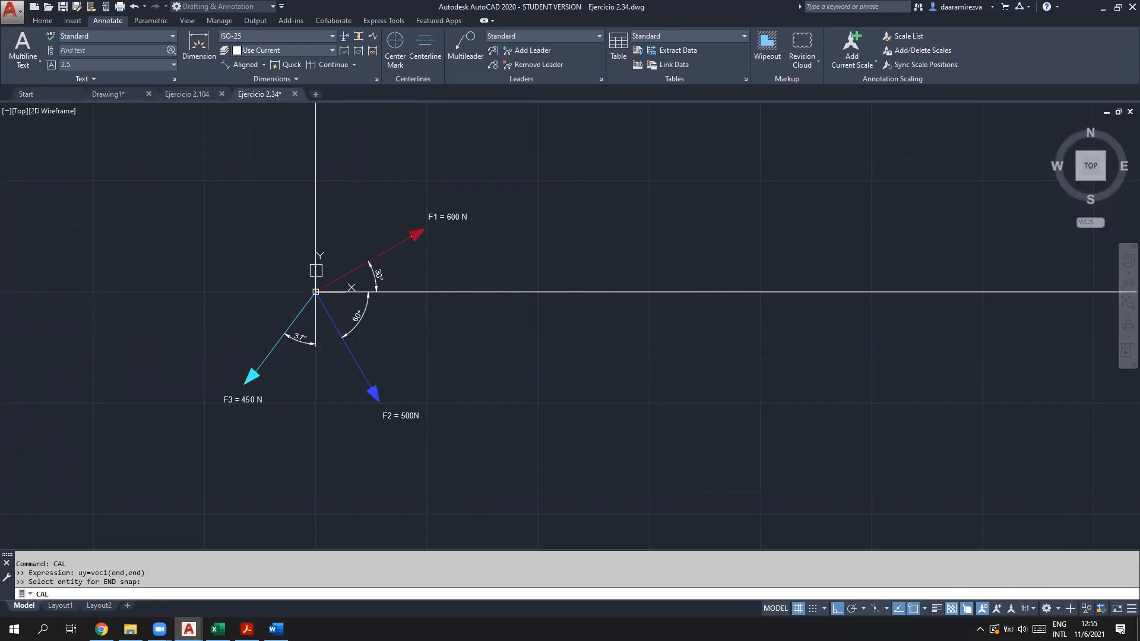
{"action": "scroll", "coordinate": [315, 266], "scroll_direction": "up", "scroll_amount": 5}
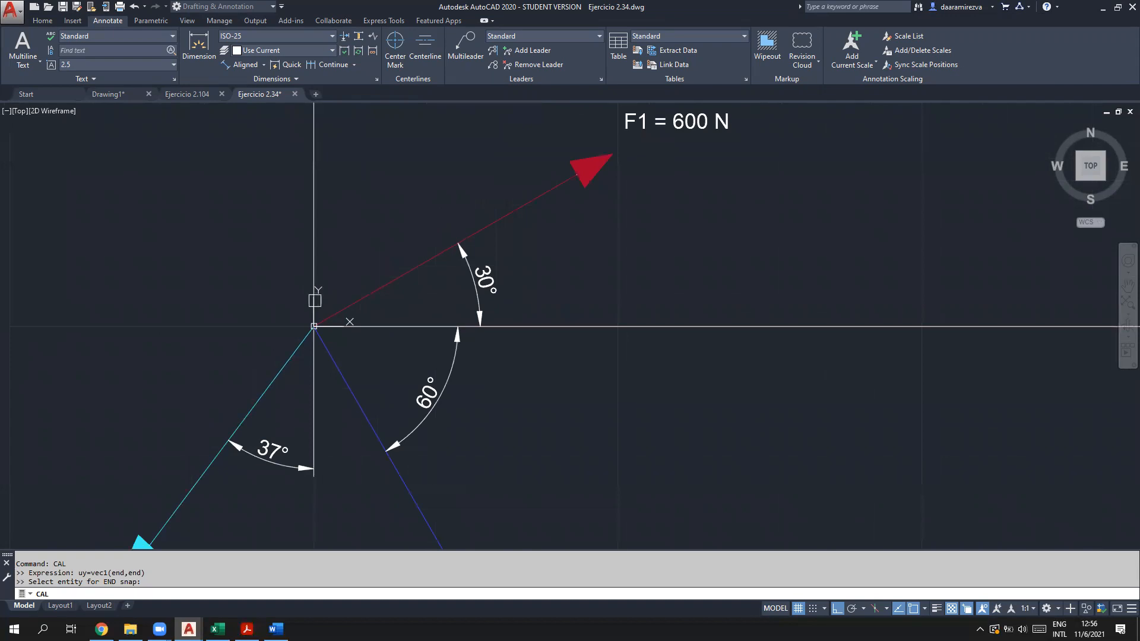
{"action": "scroll", "coordinate": [309, 297], "scroll_direction": "up", "scroll_amount": 6}
{"action": "left_click", "coordinate": [302, 293]}
{"action": "scroll", "coordinate": [308, 328], "scroll_direction": "down", "scroll_amount": 10}
{"action": "scroll", "coordinate": [300, 178], "scroll_direction": "up", "scroll_amount": 4}
{"action": "left_click", "coordinate": [309, 172]}
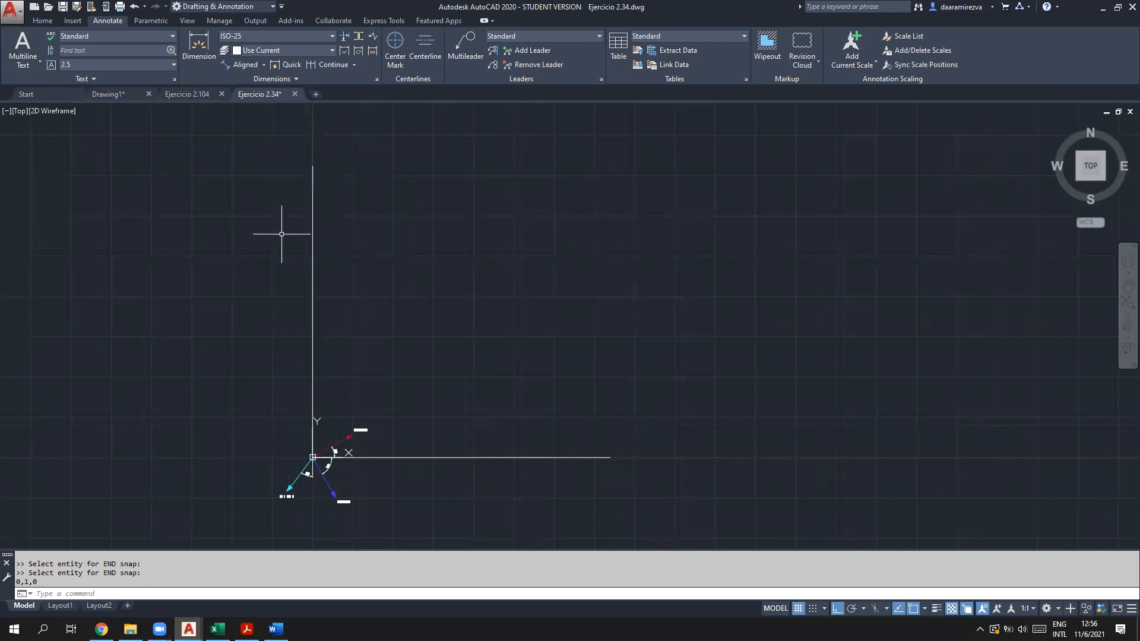
{"action": "left_click_drag", "start_coordinate": [61, 582], "coordinate": [14, 582]}
{"action": "left_click", "coordinate": [98, 591]}
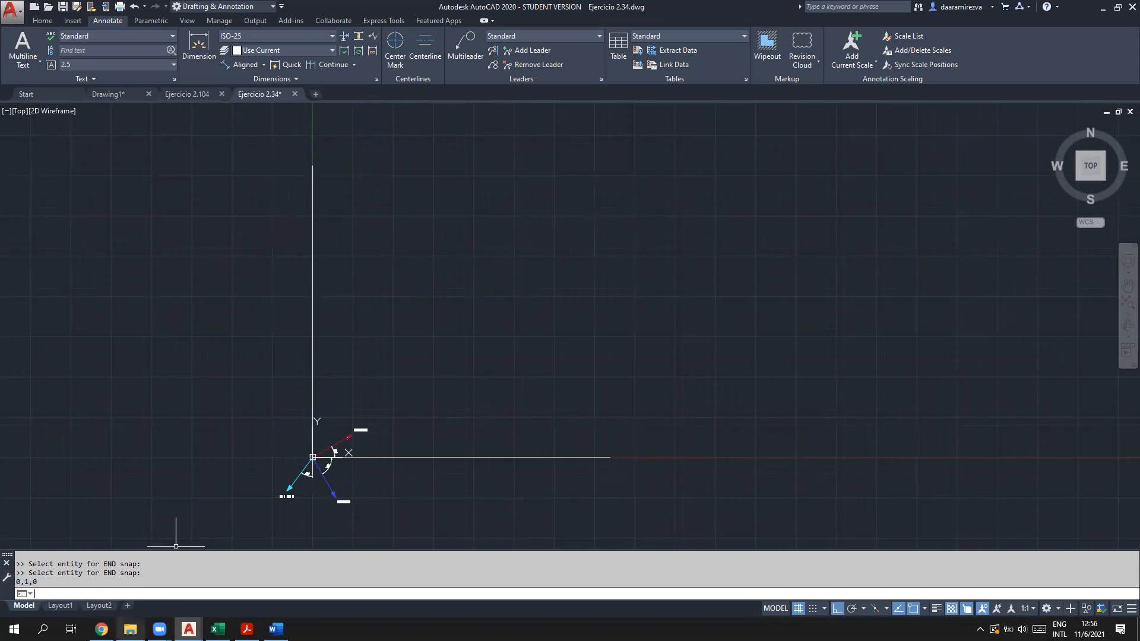
{"action": "left_click", "coordinate": [247, 630]}
Step: Highlight the first procedure step, defining the axes' unit vectors, in yellow
{"action": "scroll", "coordinate": [257, 407], "scroll_direction": "down", "scroll_amount": 10}
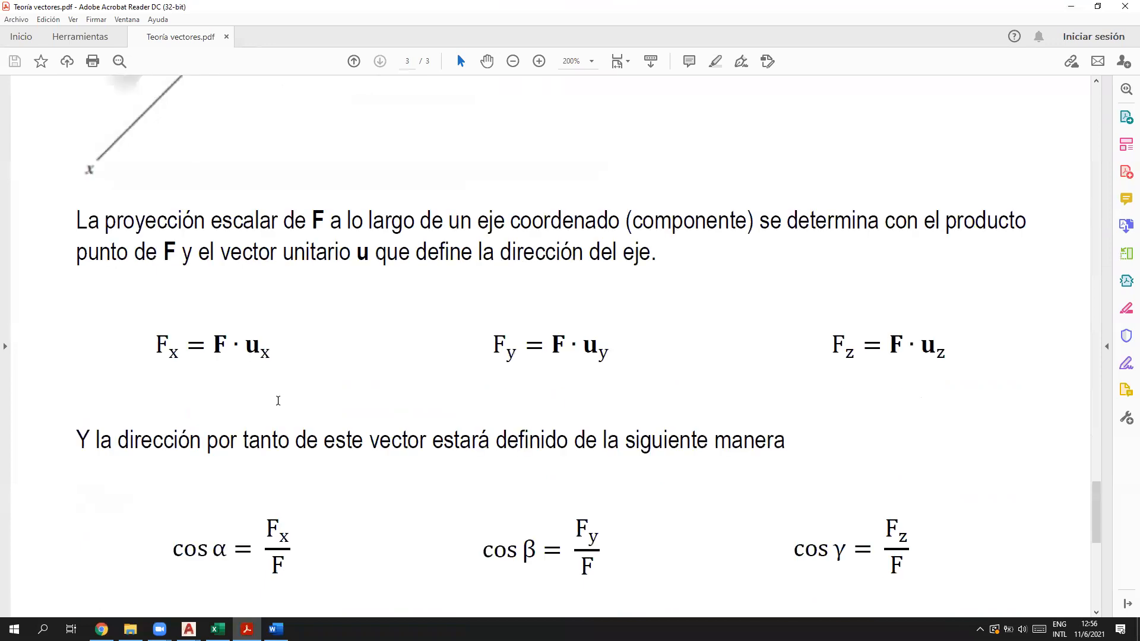
{"action": "left_click_drag", "start_coordinate": [142, 306], "coordinate": [609, 306]}
{"action": "left_click", "coordinate": [715, 63]}
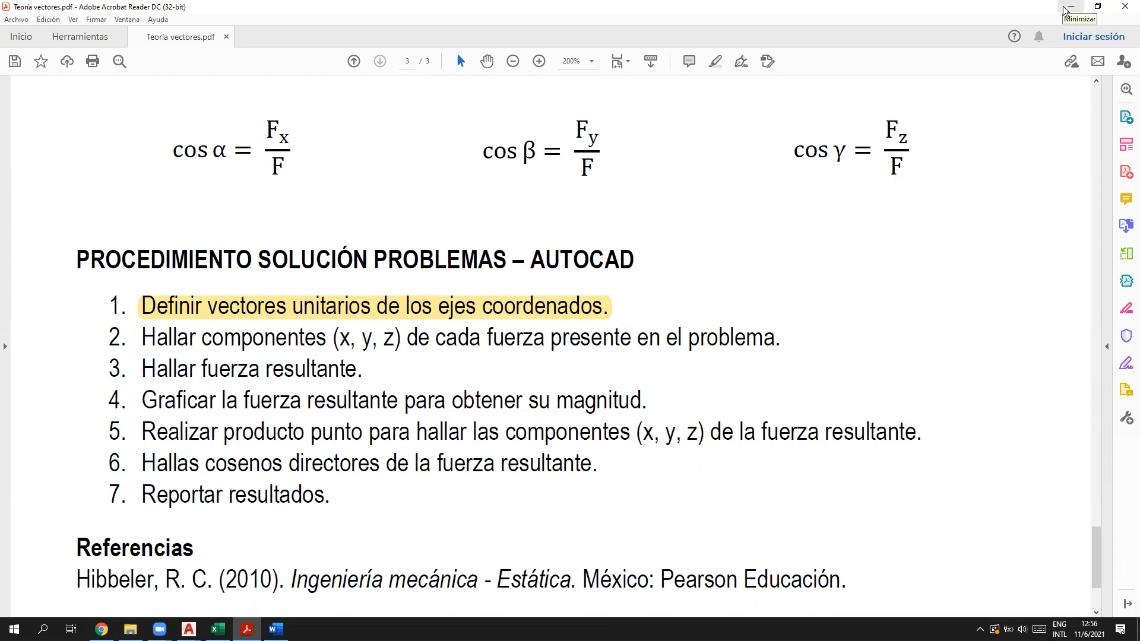
Step: Select parts of the F = F u formula in the theory PDF
{"action": "scroll", "coordinate": [775, 271], "scroll_direction": "up", "scroll_amount": 10}
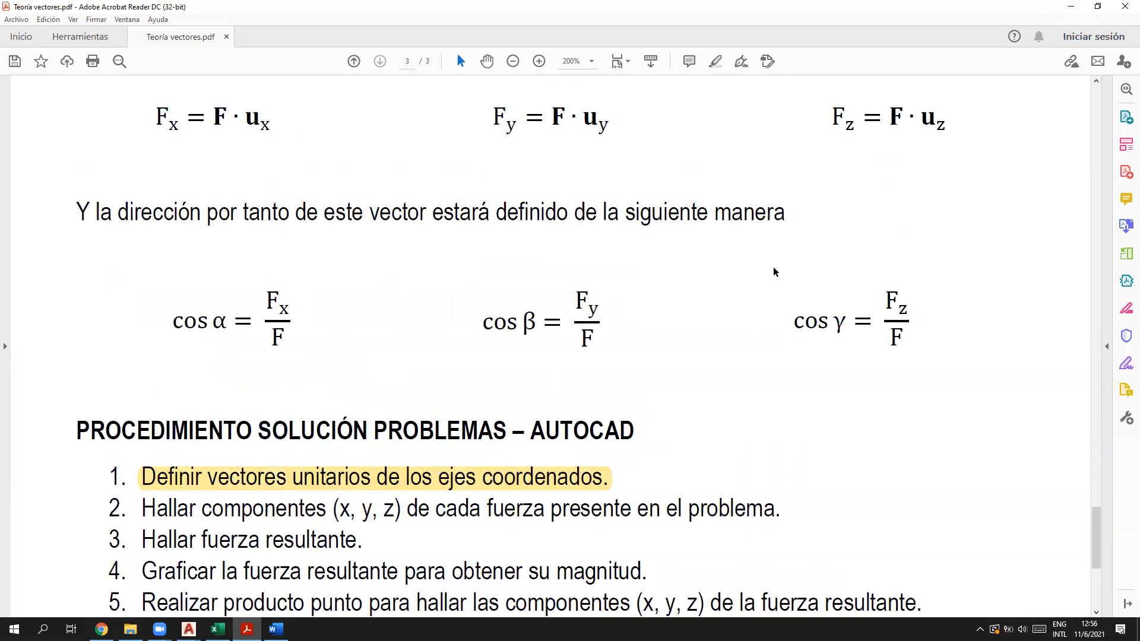
{"action": "scroll", "coordinate": [775, 271], "scroll_direction": "down", "scroll_amount": 4}
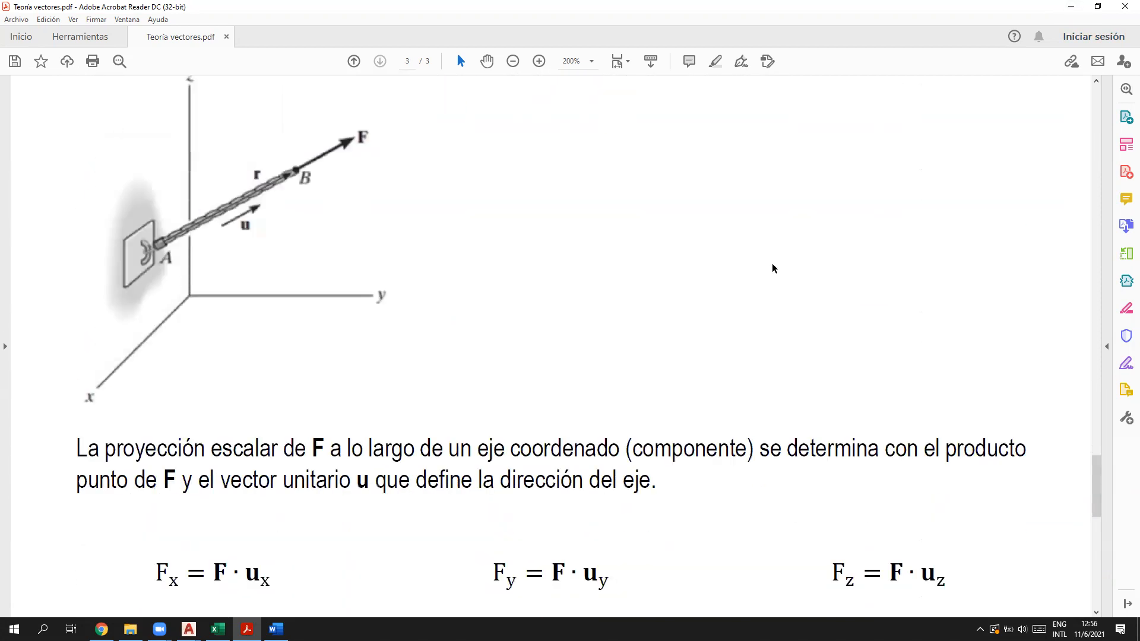
{"action": "scroll", "coordinate": [774, 270], "scroll_direction": "up", "scroll_amount": 5}
{"action": "left_click", "coordinate": [470, 164]}
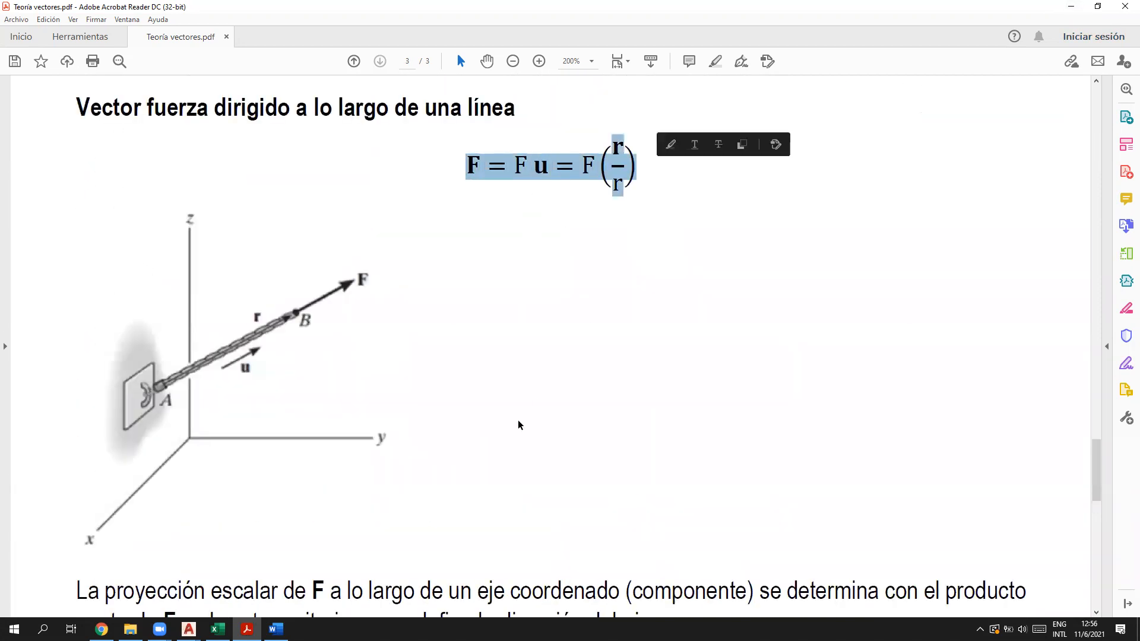
{"action": "left_click", "coordinate": [545, 168]}
{"action": "left_click_drag", "start_coordinate": [544, 168], "coordinate": [462, 168]}
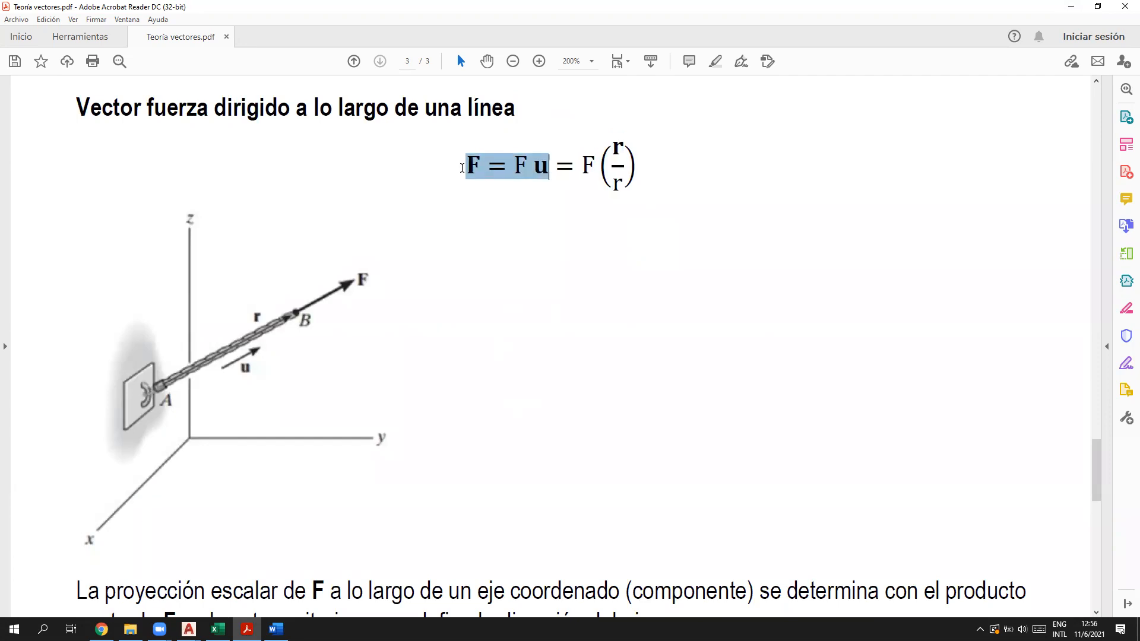
{"action": "left_click", "coordinate": [625, 333]}
{"action": "scroll", "coordinate": [794, 328], "scroll_direction": "down", "scroll_amount": 10}
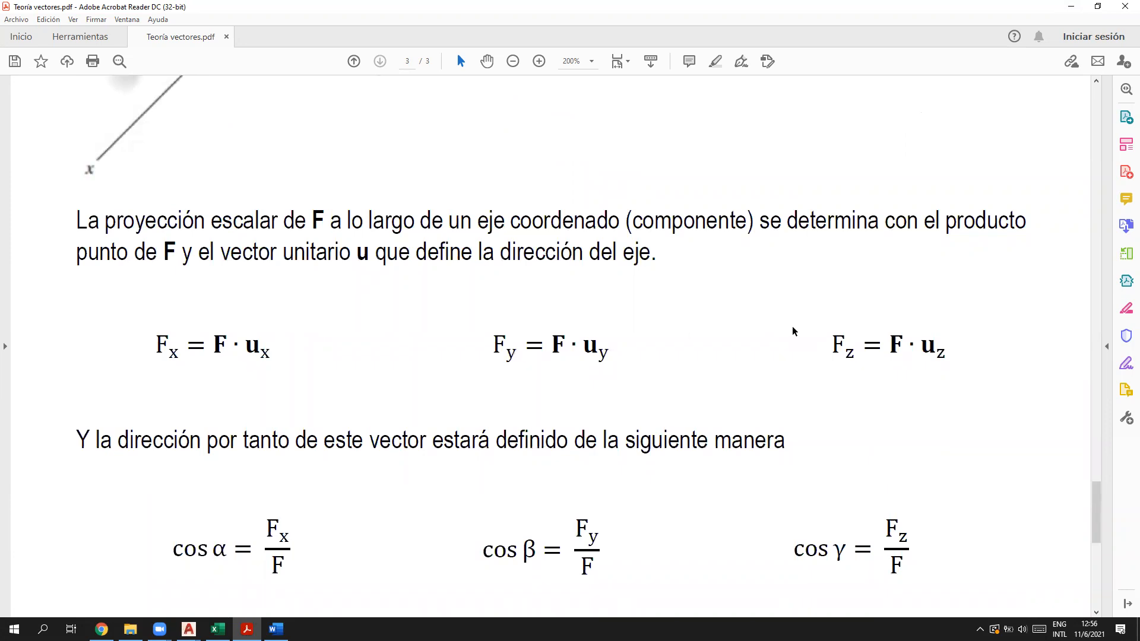
Step: Go back to AutoCAD and start the CAL calculator
{"action": "left_click", "coordinate": [1071, 7]}
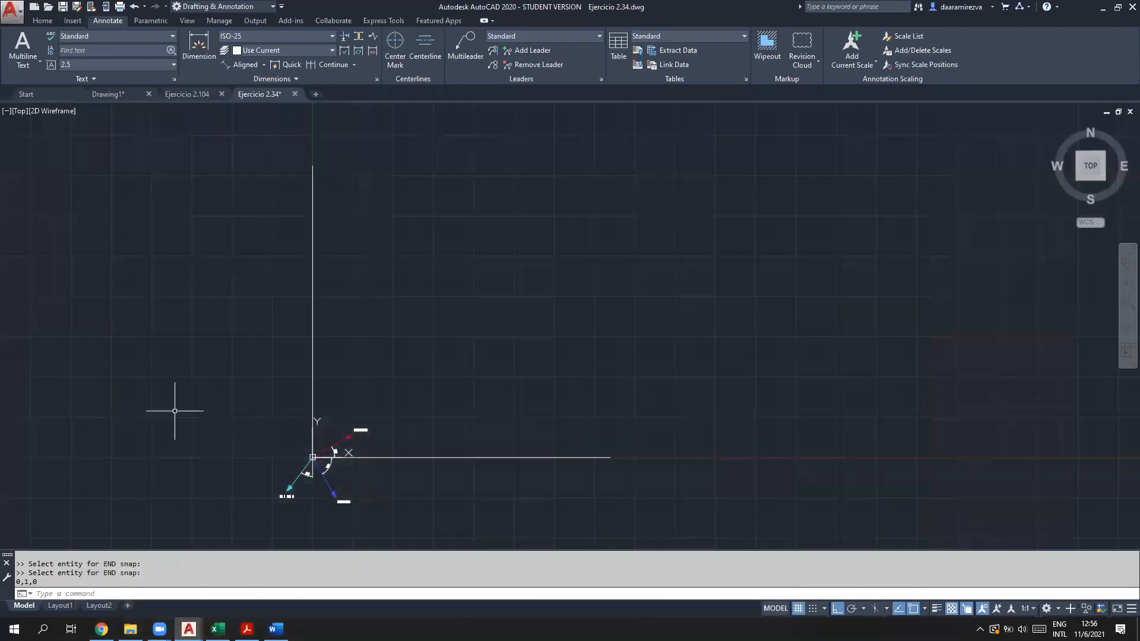
{"action": "left_click", "coordinate": [95, 597]}
{"action": "type", "text": "cal"}
{"action": "key", "text": "Return"}
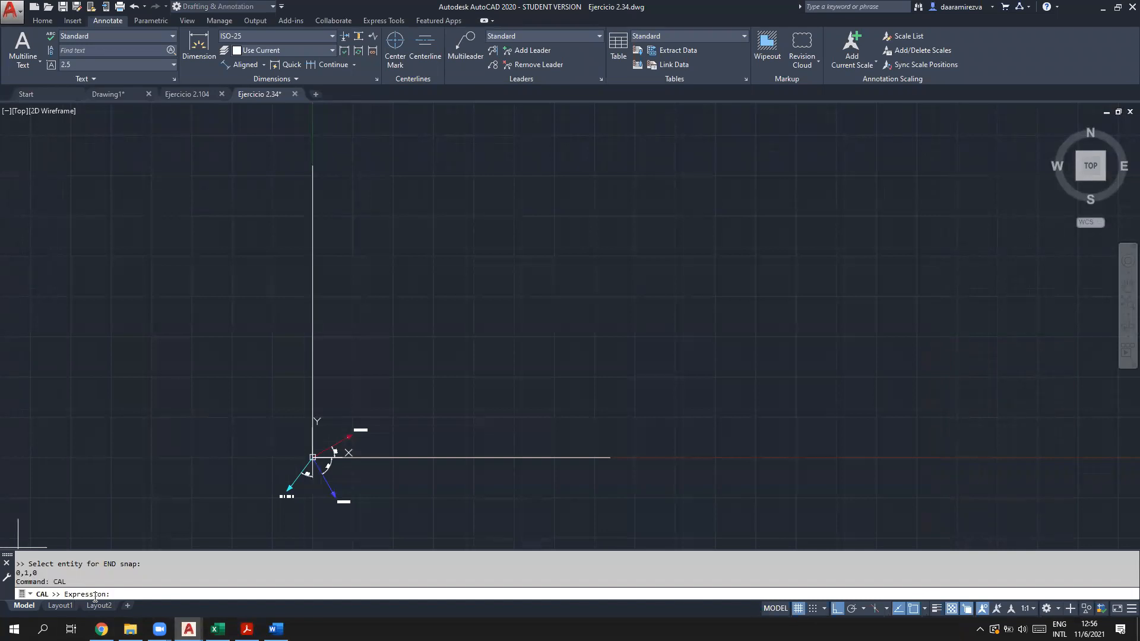
Step: Re-examine the F and u terms of the force formula, then return to AutoCAD
{"action": "left_click", "coordinate": [246, 629]}
{"action": "scroll", "coordinate": [454, 464], "scroll_direction": "up", "scroll_amount": 5}
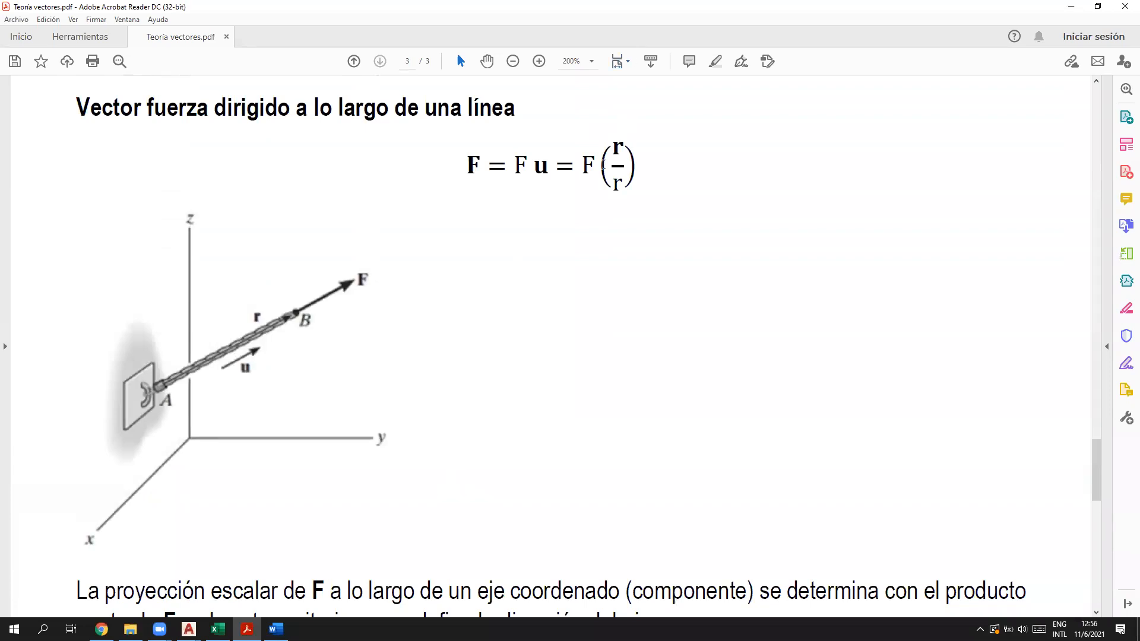
{"action": "left_click_drag", "start_coordinate": [550, 169], "coordinate": [519, 191]}
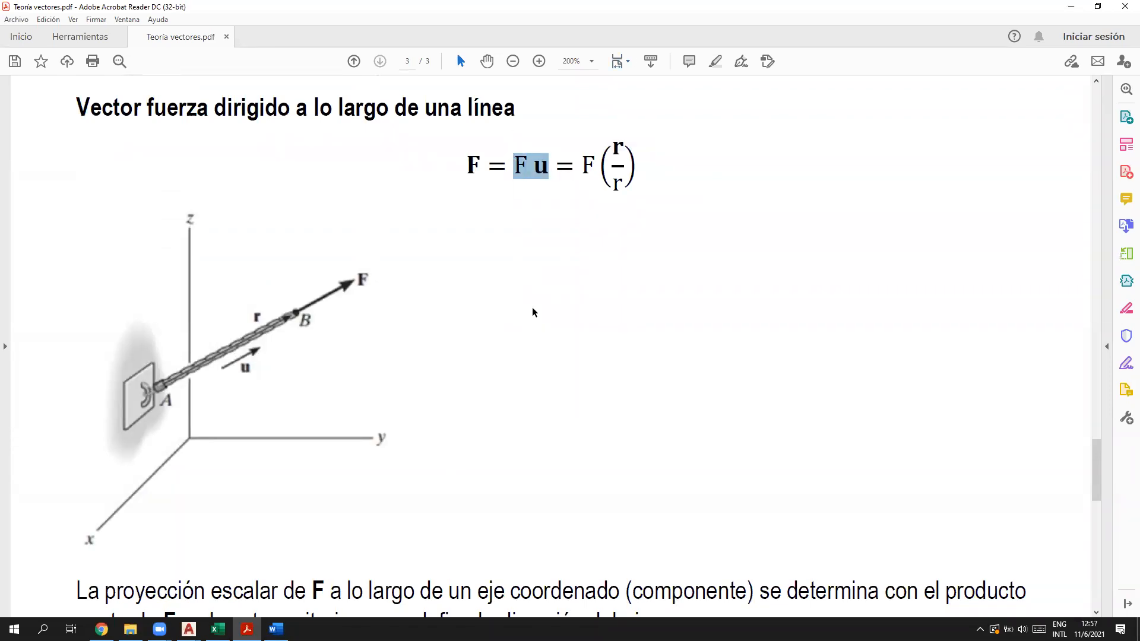
{"action": "left_click", "coordinate": [555, 212]}
{"action": "left_click", "coordinate": [544, 166]}
{"action": "mouse_move", "coordinate": [526, 165]}
{"action": "left_mouse_down"}
{"action": "mouse_move", "coordinate": [516, 161]}
{"action": "mouse_move", "coordinate": [539, 173]}
{"action": "left_mouse_up"}
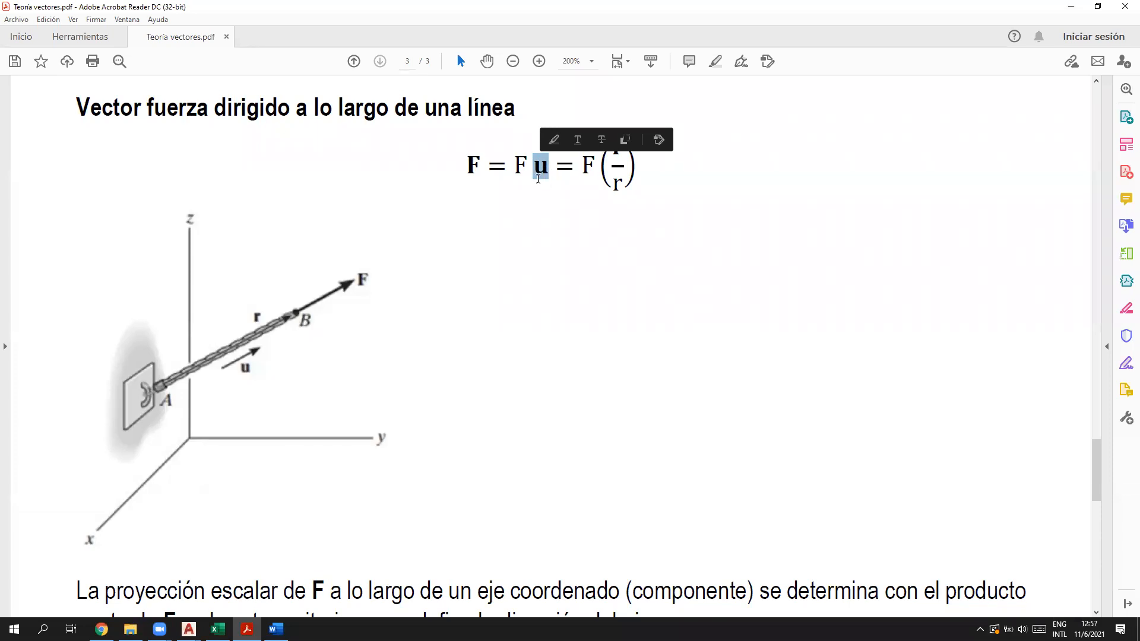
{"action": "left_click", "coordinate": [522, 164], "text": "shift"}
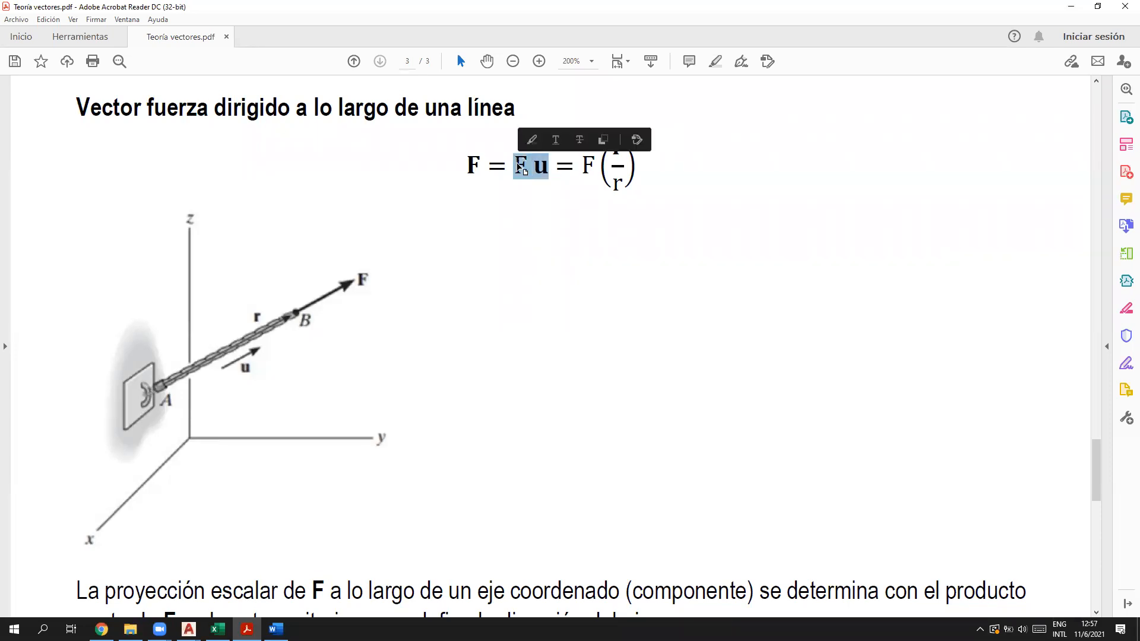
{"action": "left_click_drag", "start_coordinate": [481, 166], "coordinate": [457, 168]}
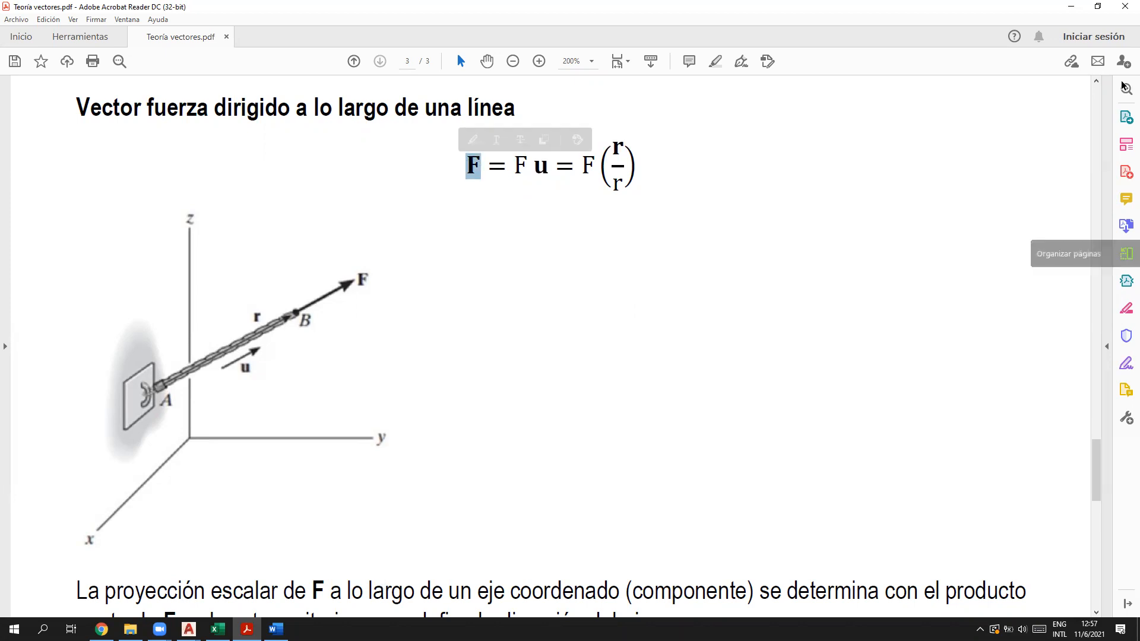
{"action": "left_click", "coordinate": [1071, 7]}
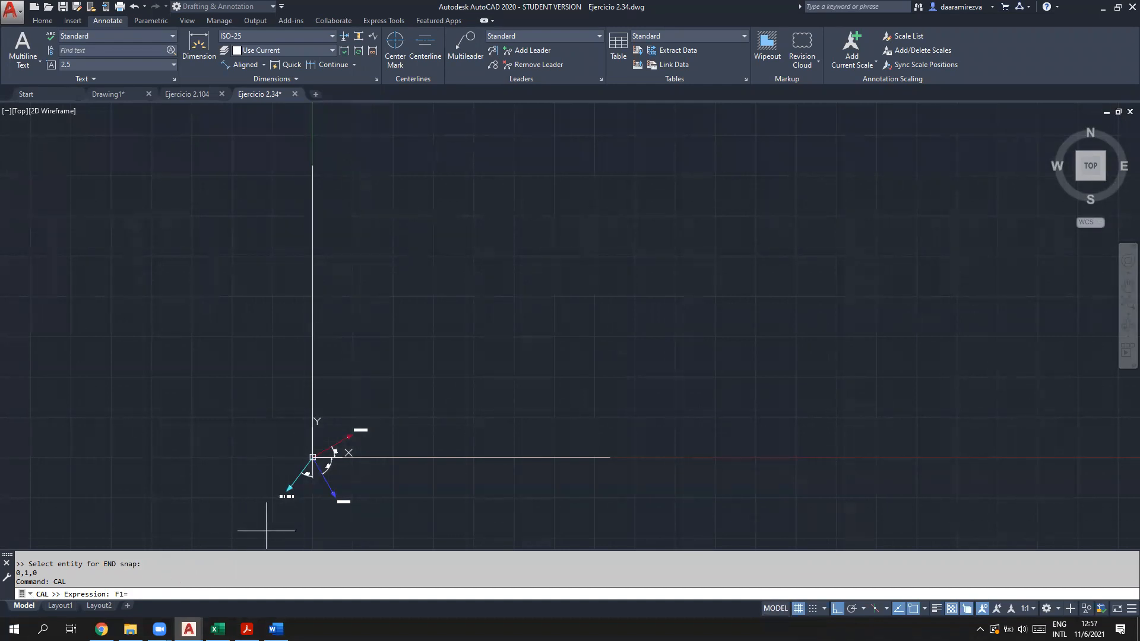
Step: Complete the CAL expression F1=600*vec1(end,end)
{"action": "scroll", "coordinate": [331, 521], "scroll_direction": "up", "scroll_amount": 5}
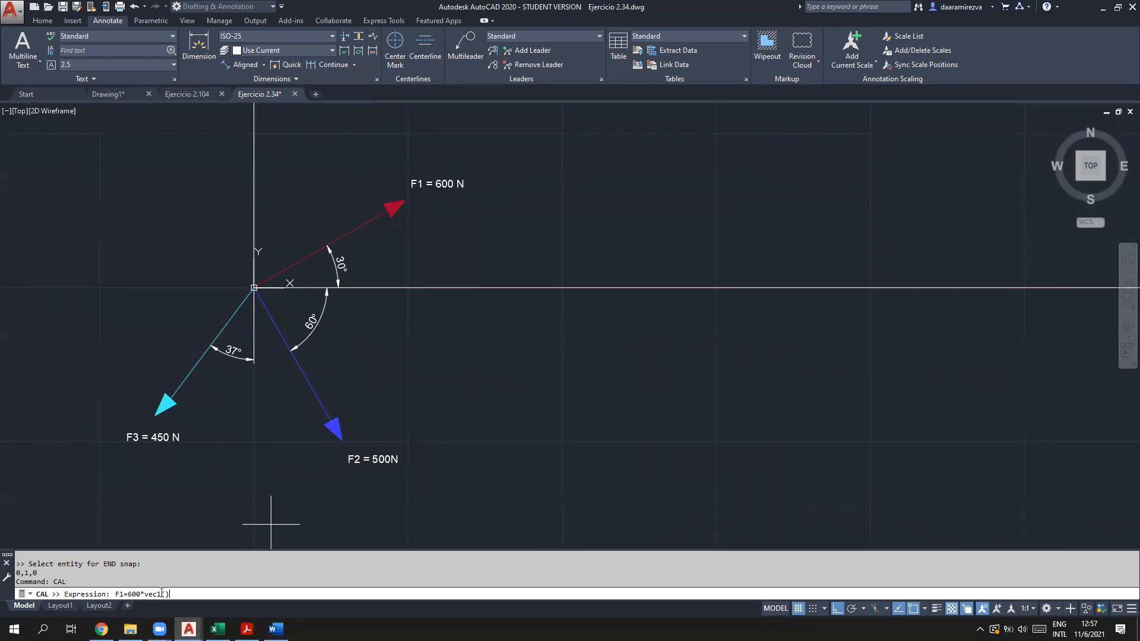
{"action": "type", "text": "nd"}
{"action": "type", "text": ")"}
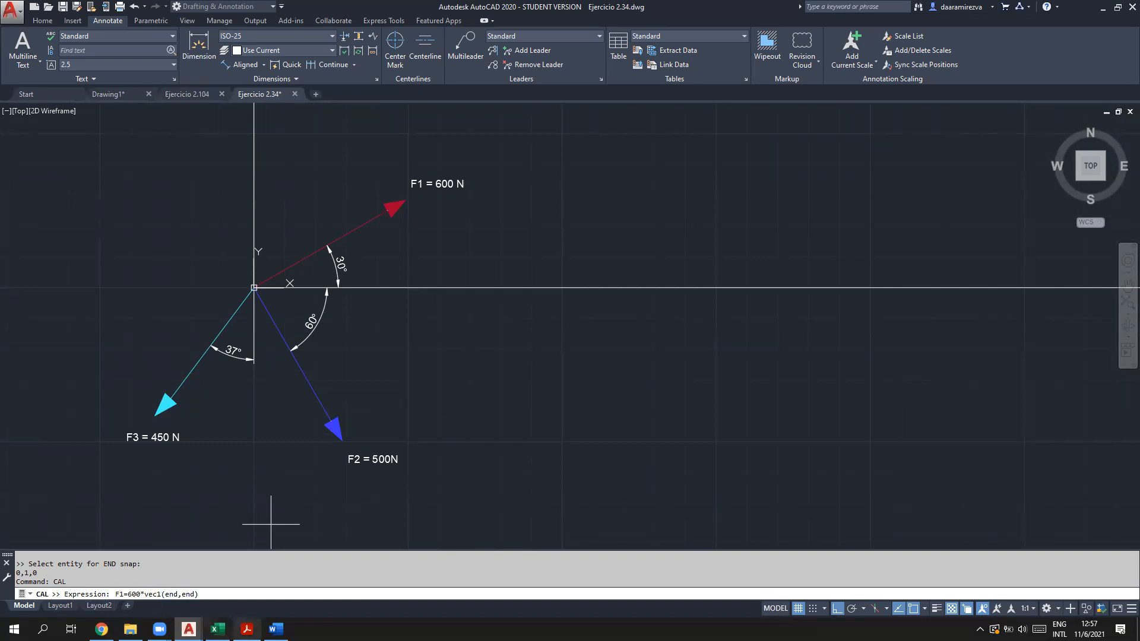
Step: Review the scalar F and unit vector u in the PDF's F = F u formula
{"action": "left_click", "coordinate": [246, 629]}
{"action": "left_click_drag", "start_coordinate": [519, 165], "coordinate": [544, 167]}
{"action": "left_click", "coordinate": [518, 277]}
{"action": "double_click", "coordinate": [525, 163]}
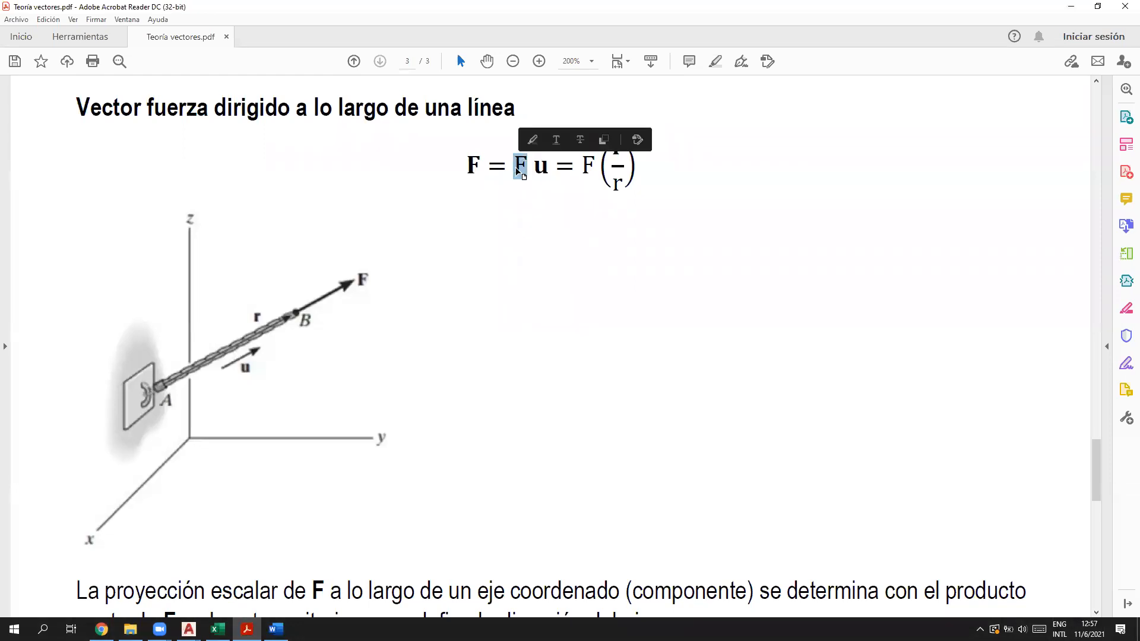
{"action": "left_click", "coordinate": [538, 169]}
{"action": "double_click", "coordinate": [538, 170]}
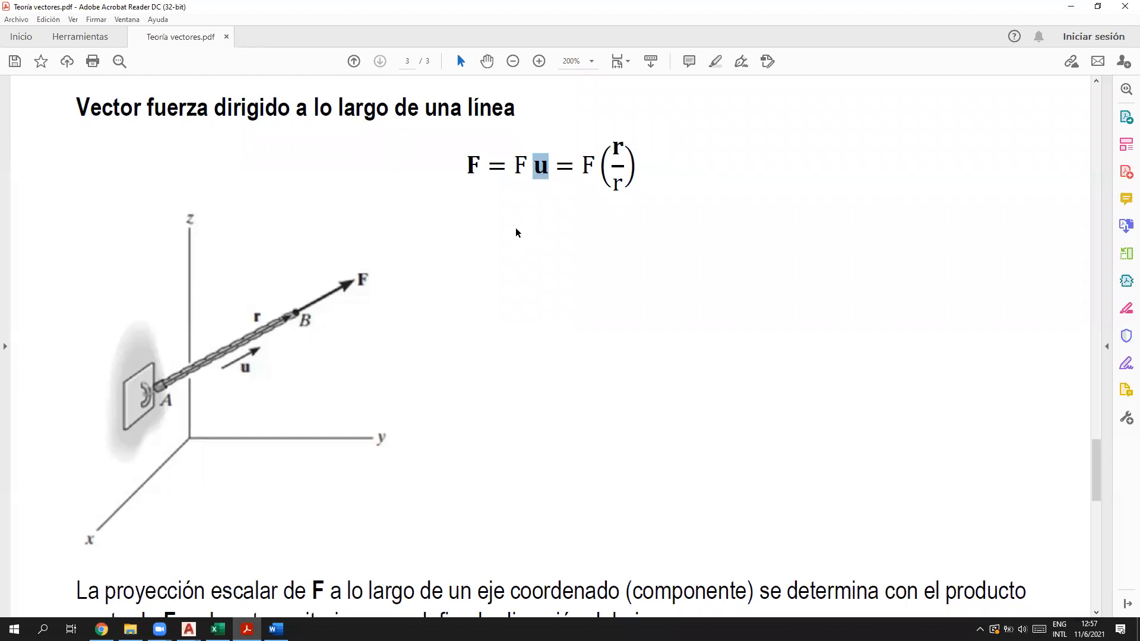
{"action": "left_click", "coordinate": [522, 231]}
{"action": "left_click_drag", "start_coordinate": [549, 168], "coordinate": [464, 168]}
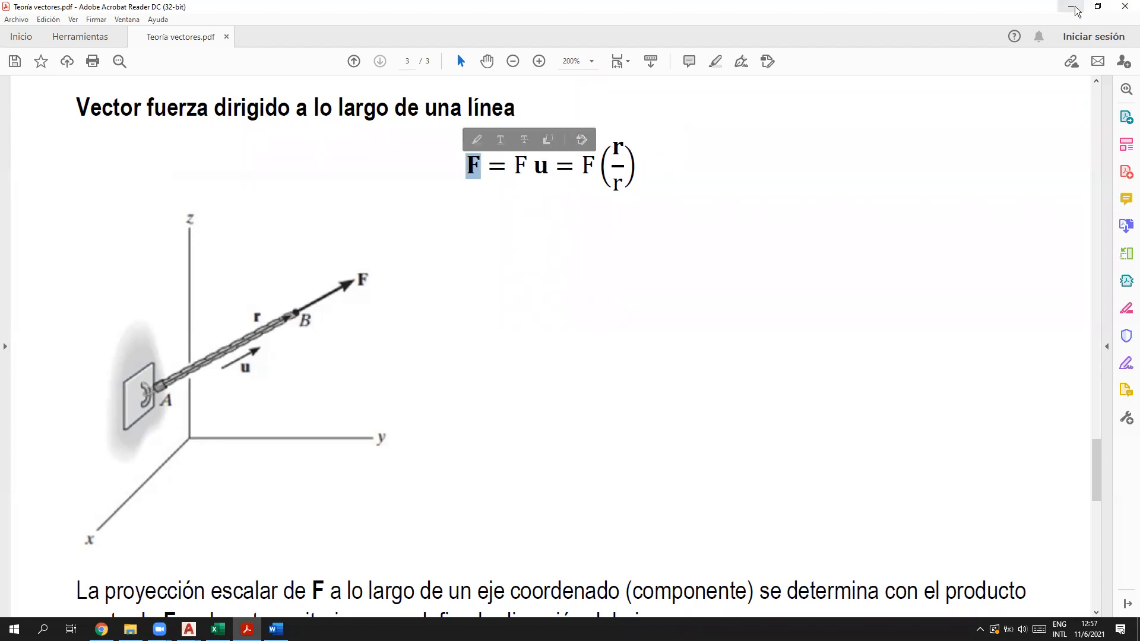
{"action": "left_click", "coordinate": [1072, 6]}
Step: Evaluate the expression on both ends of the red F1 line, giving 519.615242,300,0
{"action": "scroll", "coordinate": [335, 312], "scroll_direction": "up", "scroll_amount": 2}
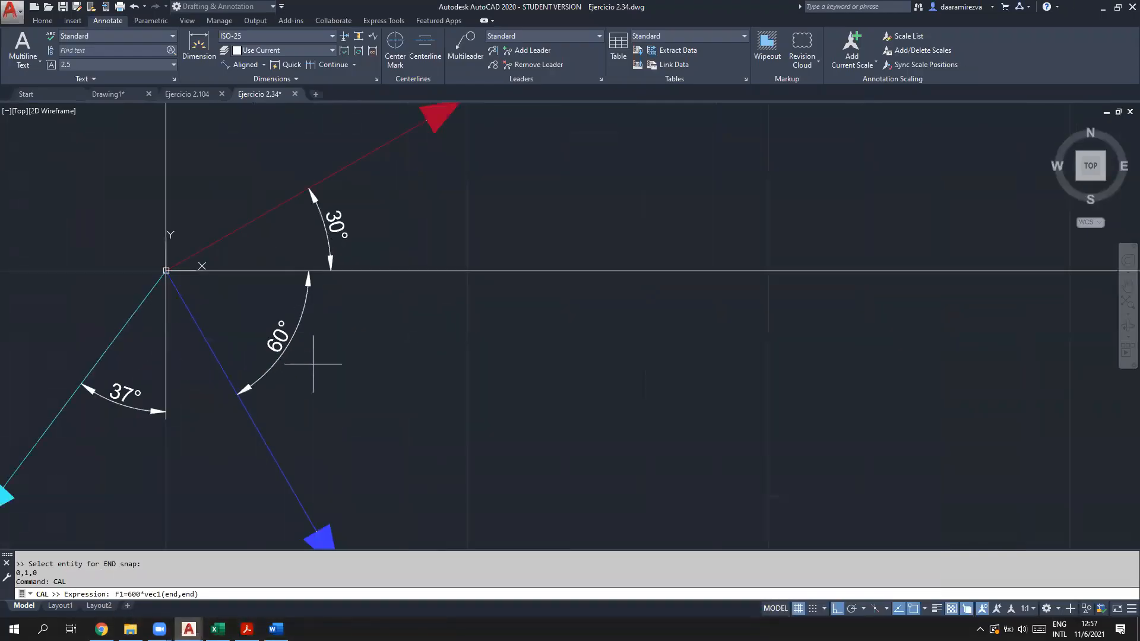
{"action": "scroll", "coordinate": [199, 536], "scroll_direction": "down", "scroll_amount": 1}
{"action": "left_click_drag", "start_coordinate": [141, 594], "coordinate": [128, 595]}
{"action": "left_click_drag", "start_coordinate": [200, 595], "coordinate": [146, 597]}
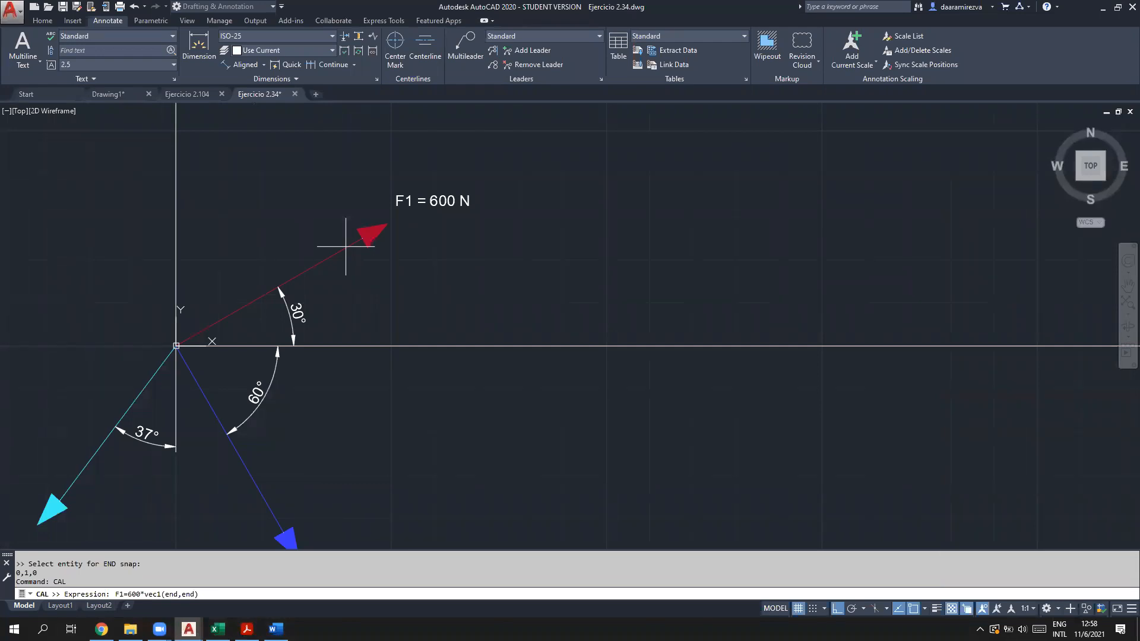
{"action": "middle_click_drag", "start_coordinate": [379, 379], "coordinate": [491, 319]}
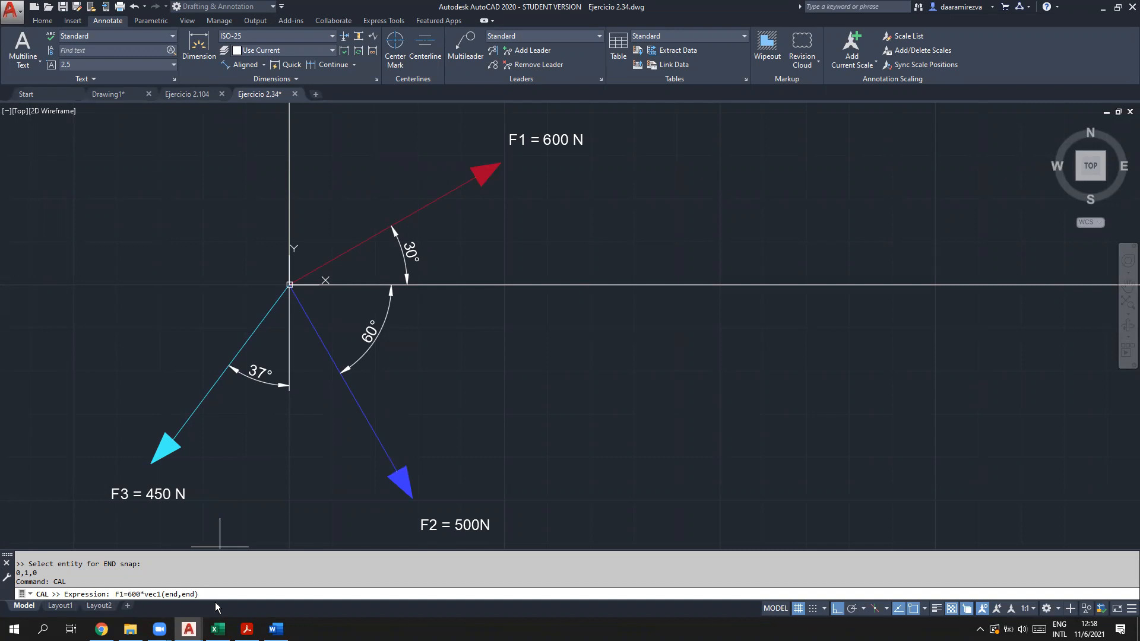
{"action": "key", "text": "Return"}
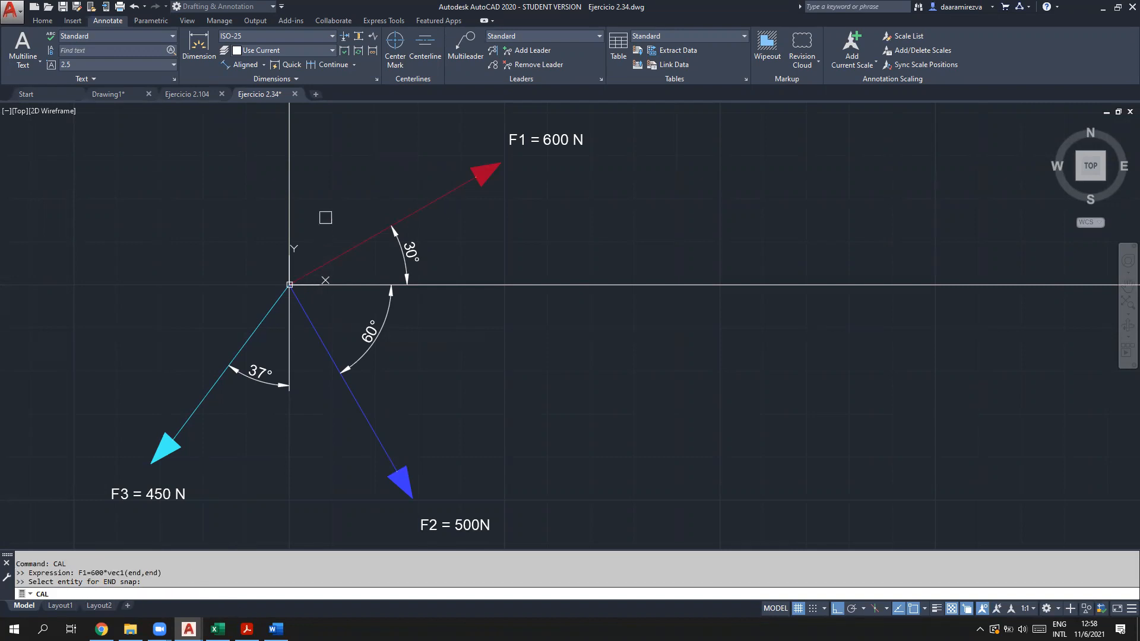
{"action": "scroll", "coordinate": [326, 217], "scroll_direction": "up", "scroll_amount": 2}
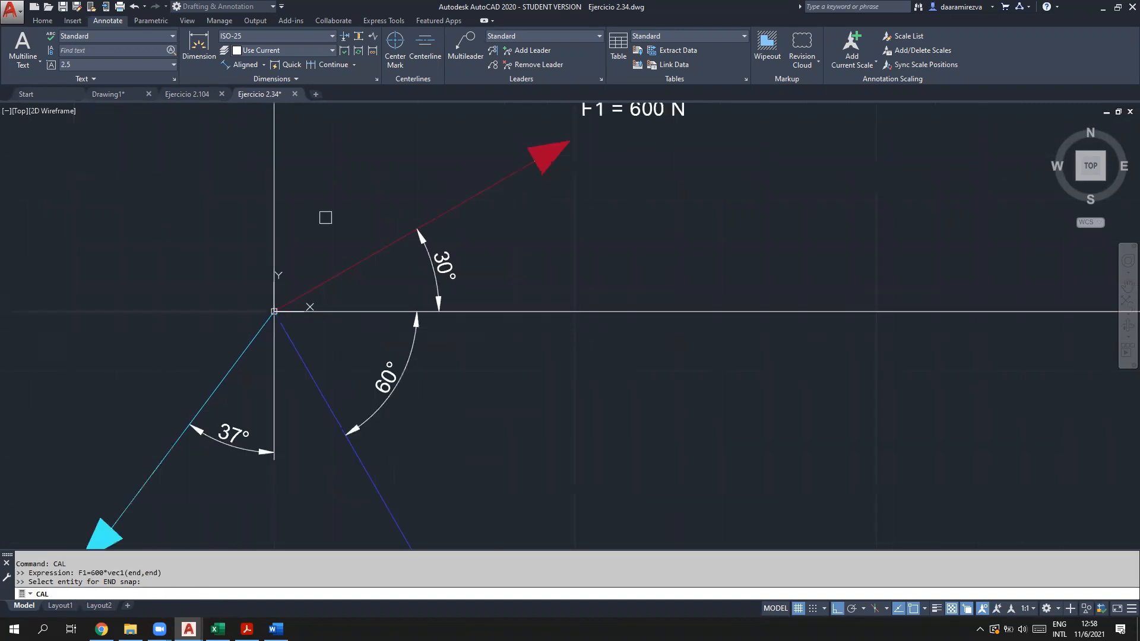
{"action": "left_click", "coordinate": [295, 298]}
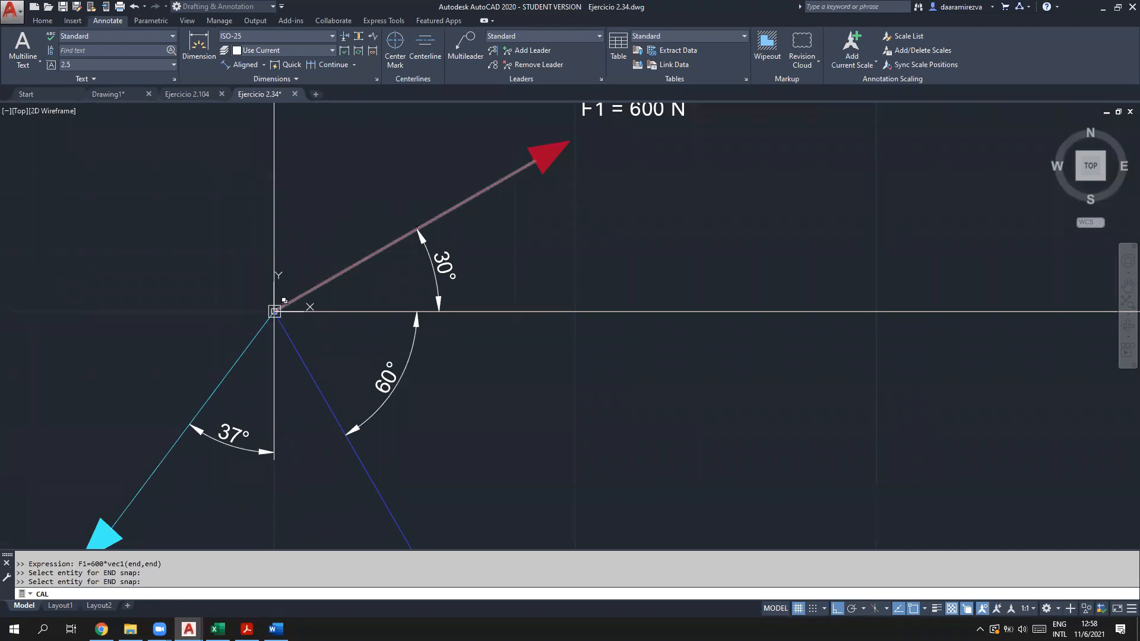
{"action": "left_click", "coordinate": [517, 174]}
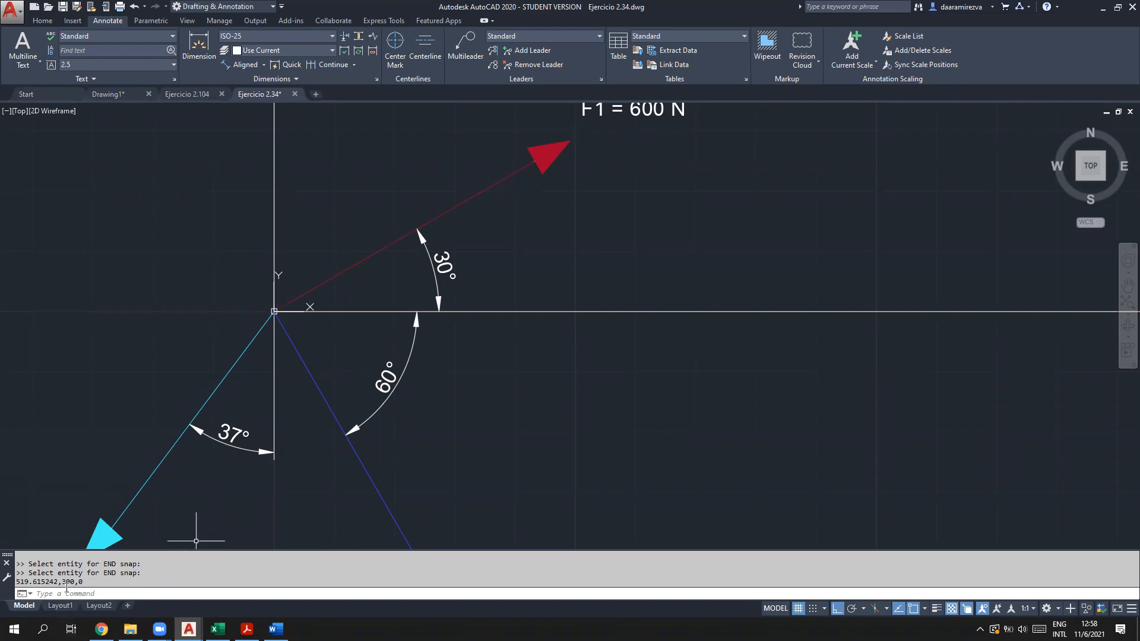
{"action": "left_click", "coordinate": [102, 593]}
{"action": "key", "text": "F2"}
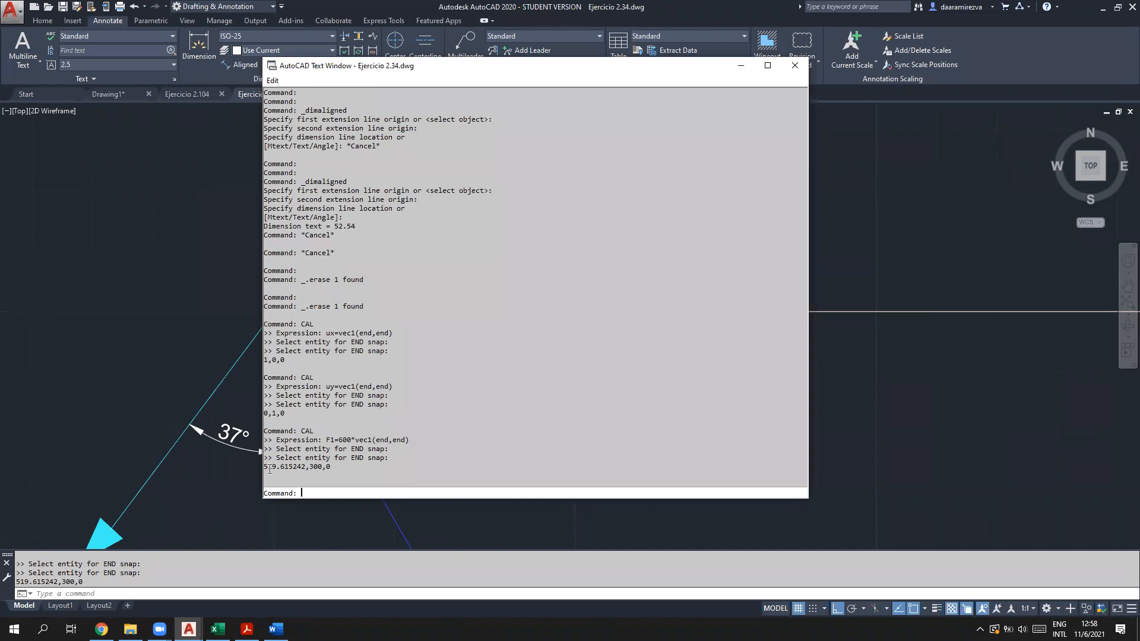
{"action": "mouse_move", "coordinate": [323, 467]}
{"action": "left_mouse_down"}
{"action": "mouse_move", "coordinate": [314, 471]}
{"action": "mouse_move", "coordinate": [332, 470]}
{"action": "left_mouse_up"}
{"action": "left_click", "coordinate": [332, 470]}
{"action": "mouse_move", "coordinate": [305, 466]}
{"action": "left_mouse_down"}
{"action": "mouse_move", "coordinate": [261, 472]}
{"action": "mouse_move", "coordinate": [326, 468]}
{"action": "left_mouse_up"}
{"action": "left_click", "coordinate": [302, 468]}
{"action": "left_click", "coordinate": [330, 468]}
{"action": "left_click", "coordinate": [367, 461]}
{"action": "left_click", "coordinate": [584, 9]}
{"action": "scroll", "coordinate": [262, 437], "scroll_direction": "down", "scroll_amount": 2}
Step: Reframe the drawing to show all three forces and start CAL
{"action": "middle_click_drag", "start_coordinate": [257, 499], "coordinate": [310, 441]}
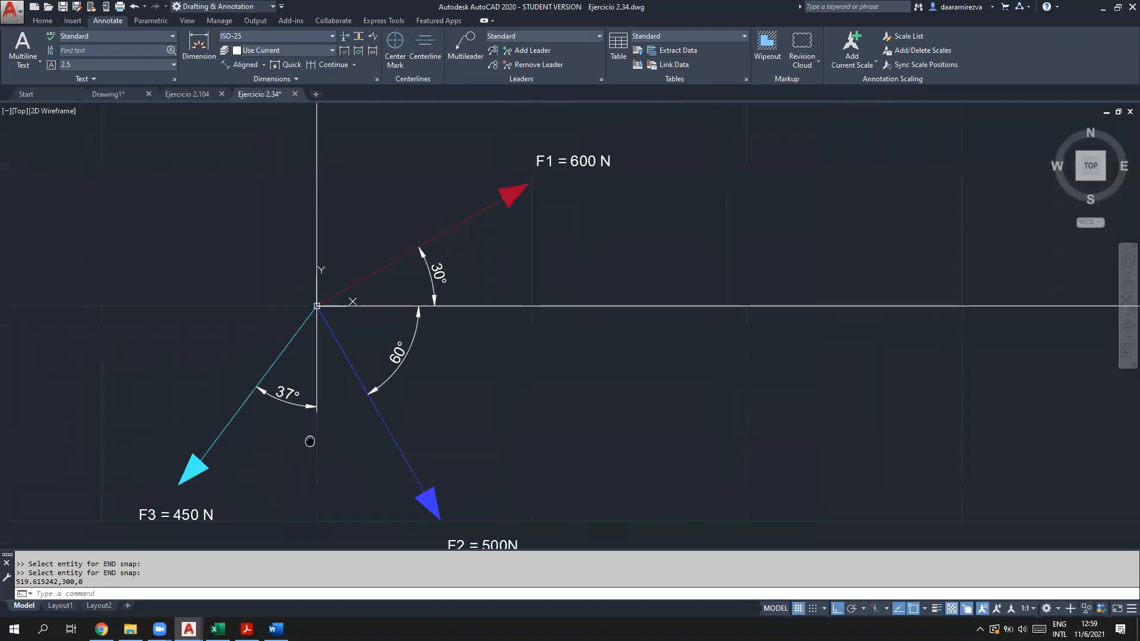
{"action": "middle_click_drag", "start_coordinate": [268, 475], "coordinate": [280, 458]}
{"action": "left_click", "coordinate": [158, 593]}
{"action": "type", "text": "f"}
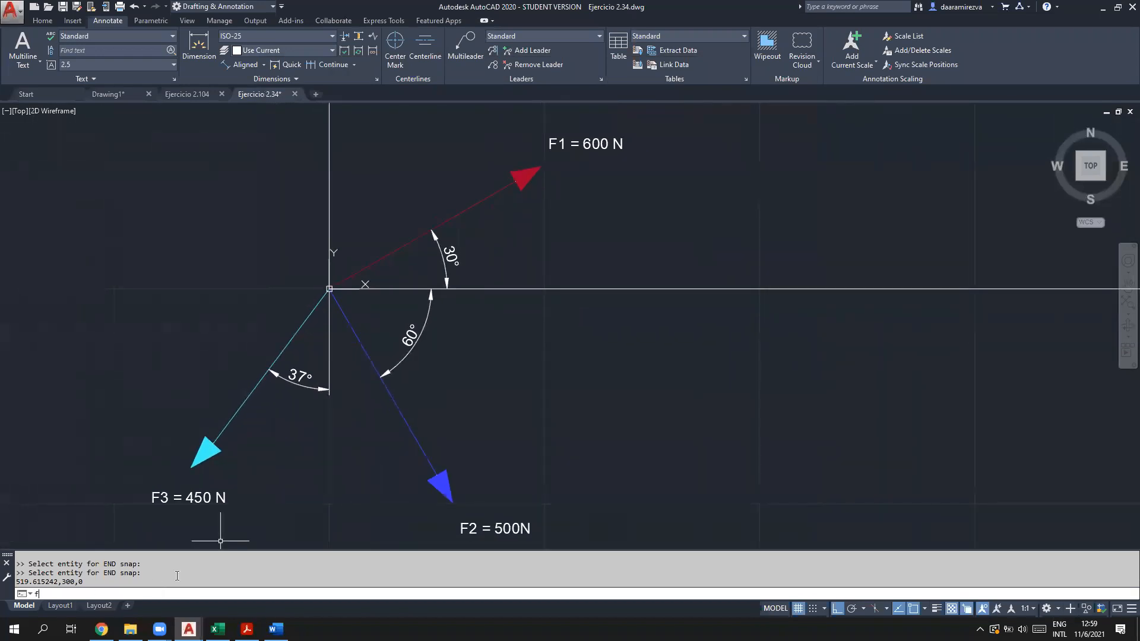
{"action": "key", "text": "BackSpace"}
{"action": "type", "text": "cal"}
{"action": "key", "text": "Return"}
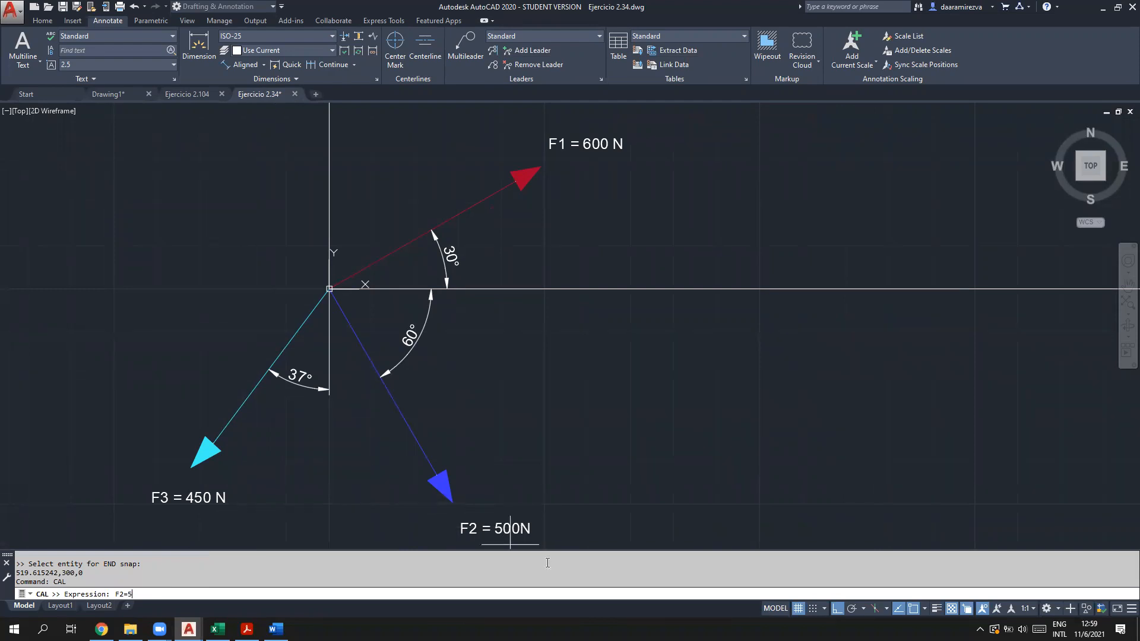
Step: Evaluate F2=500*VEC1(END,END) on the F2 line's ends, giving 250,-433.012702,0
{"action": "type", "text": "500*VEC"}
{"action": "key", "text": "Left"}
{"action": "type", "text": "END,END"}
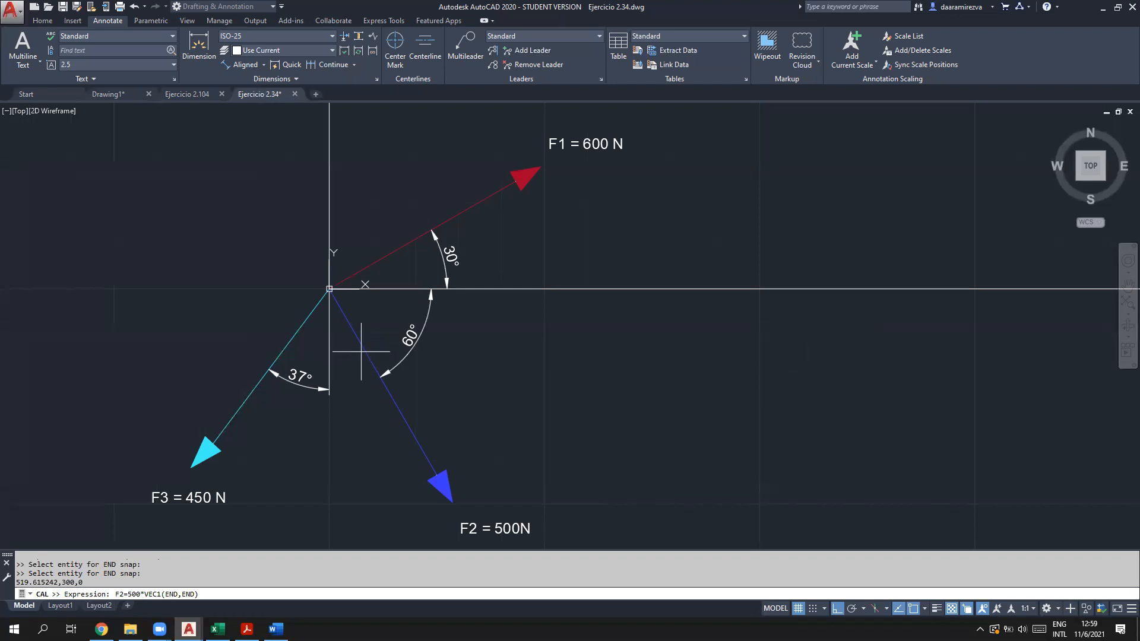
{"action": "key", "text": "Return"}
{"action": "left_click", "coordinate": [343, 307]}
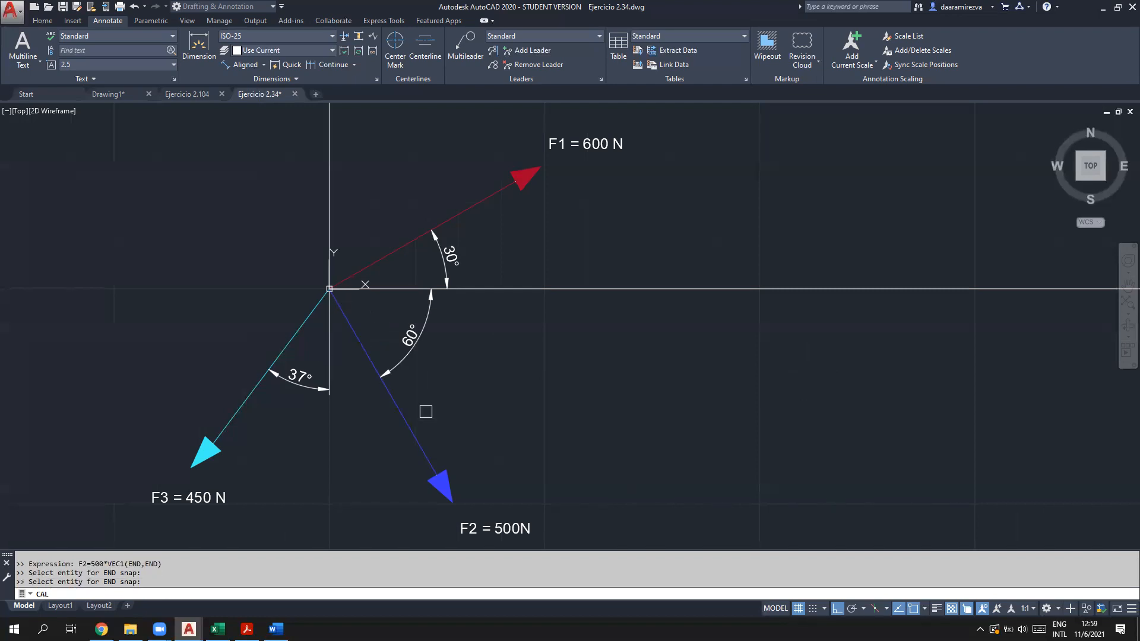
{"action": "left_click", "coordinate": [431, 465]}
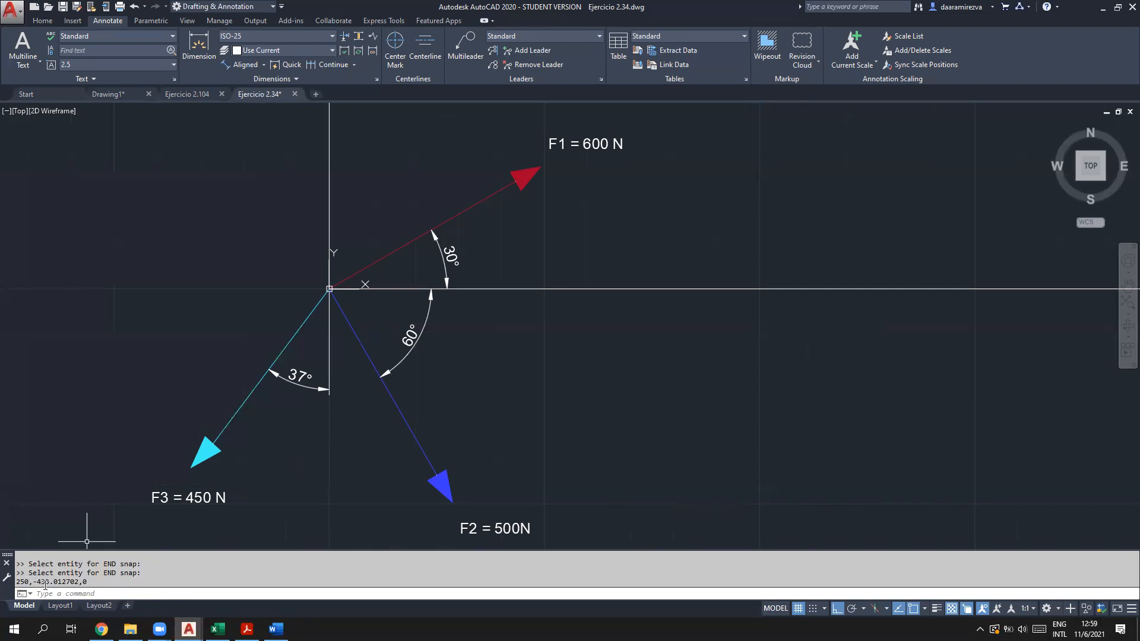
{"action": "left_click", "coordinate": [100, 593]}
Step: Evaluate F3=450*VEC1(END,END) on the F3 line's ends, giving -270,-360,0
{"action": "type", "text": "CAL"}
{"action": "key", "text": "Return"}
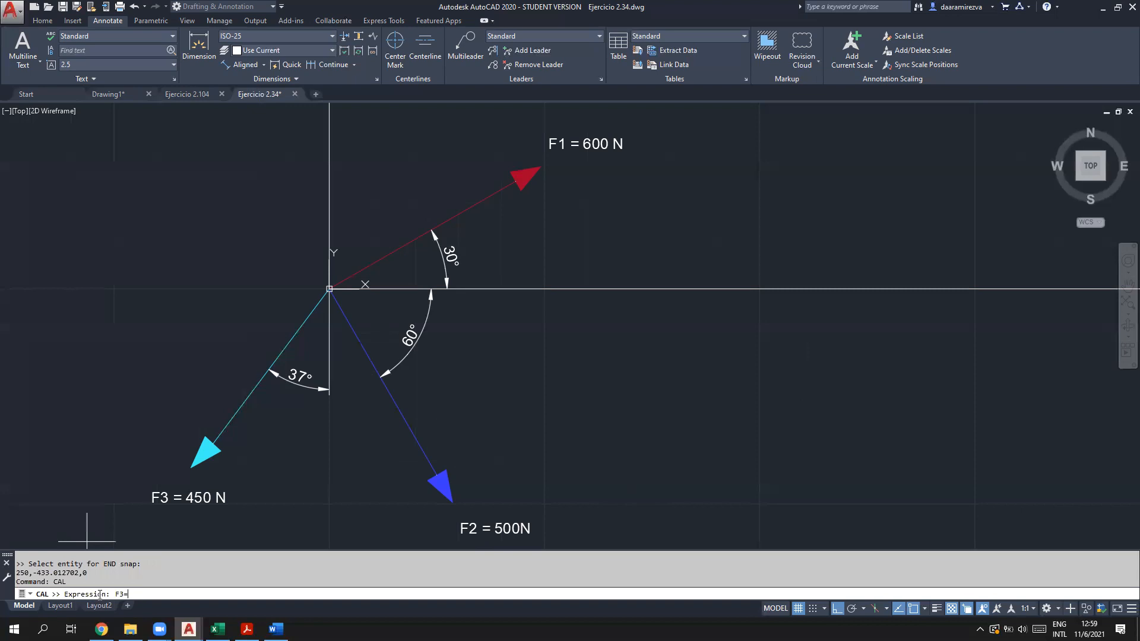
{"action": "type", "text": "F3=450*VEC1(END,END"}
{"action": "key", "text": "Return"}
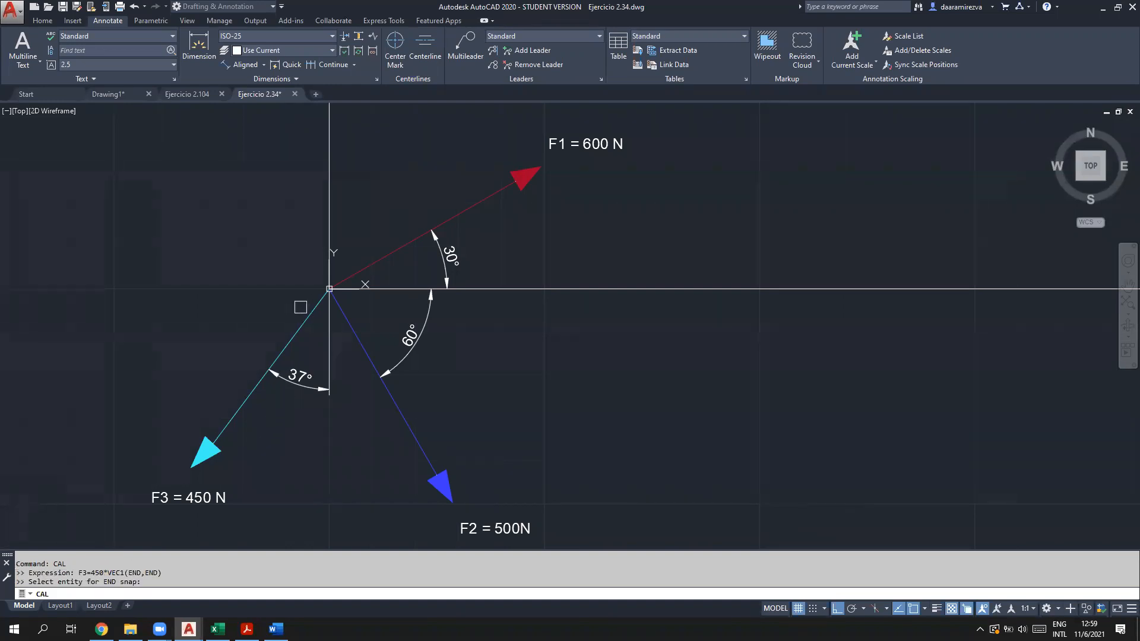
{"action": "left_click", "coordinate": [316, 300]}
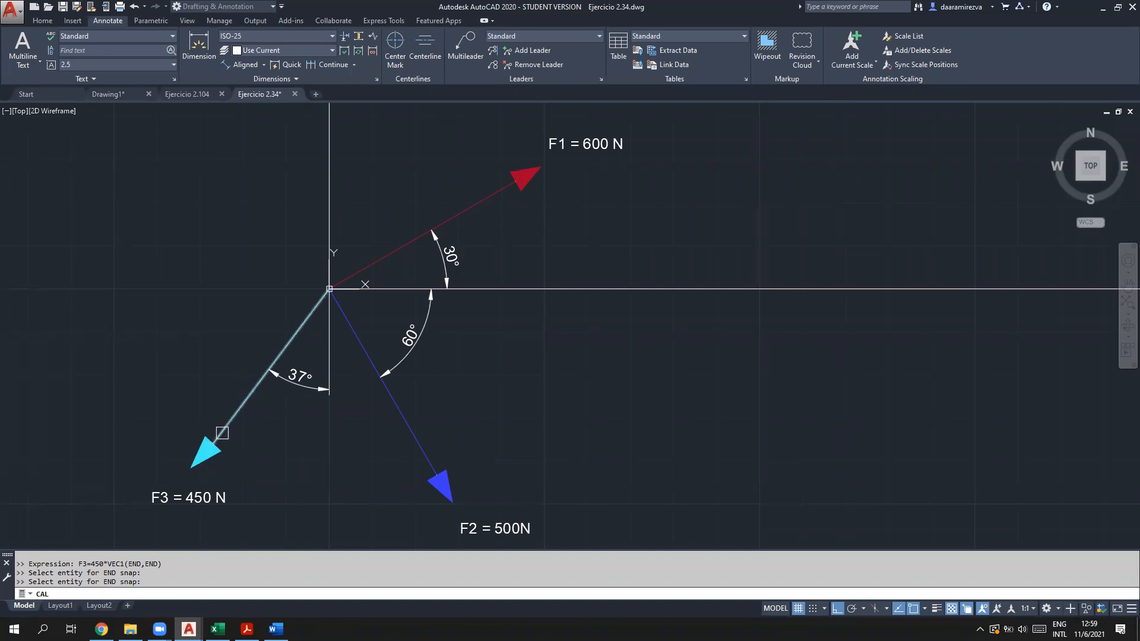
{"action": "left_click", "coordinate": [223, 433]}
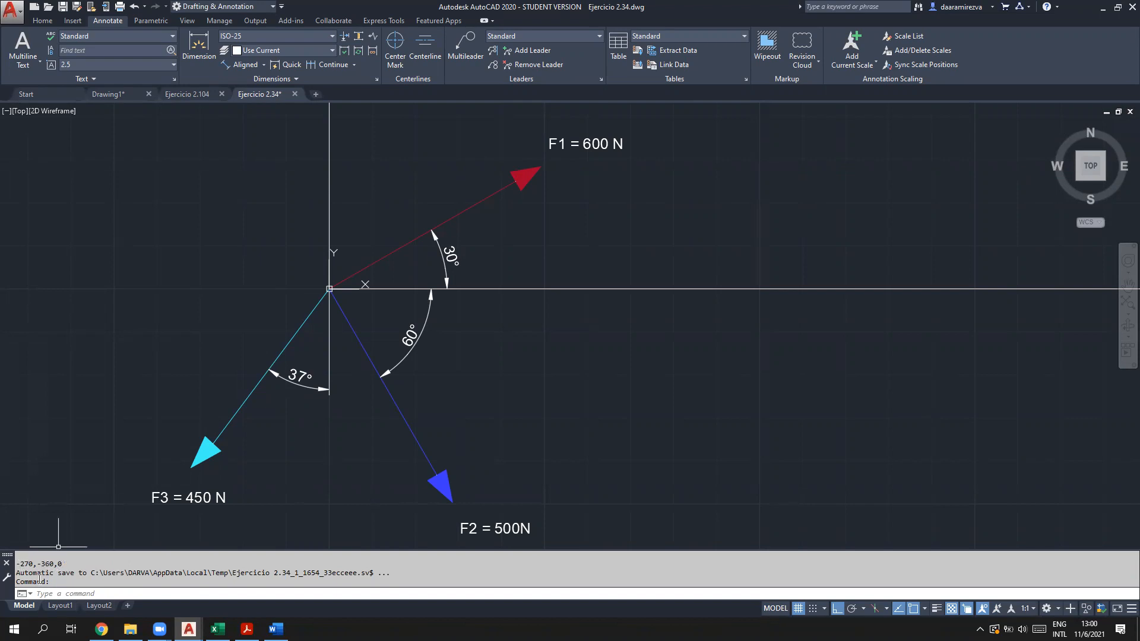
{"action": "left_click", "coordinate": [82, 596]}
{"action": "left_click", "coordinate": [247, 629]}
Step: Highlight procedure step 2, finding each force's x, y, z components, in yellow
{"action": "scroll", "coordinate": [401, 363], "scroll_direction": "down", "scroll_amount": 3}
{"action": "scroll", "coordinate": [401, 363], "scroll_direction": "down", "scroll_amount": 10}
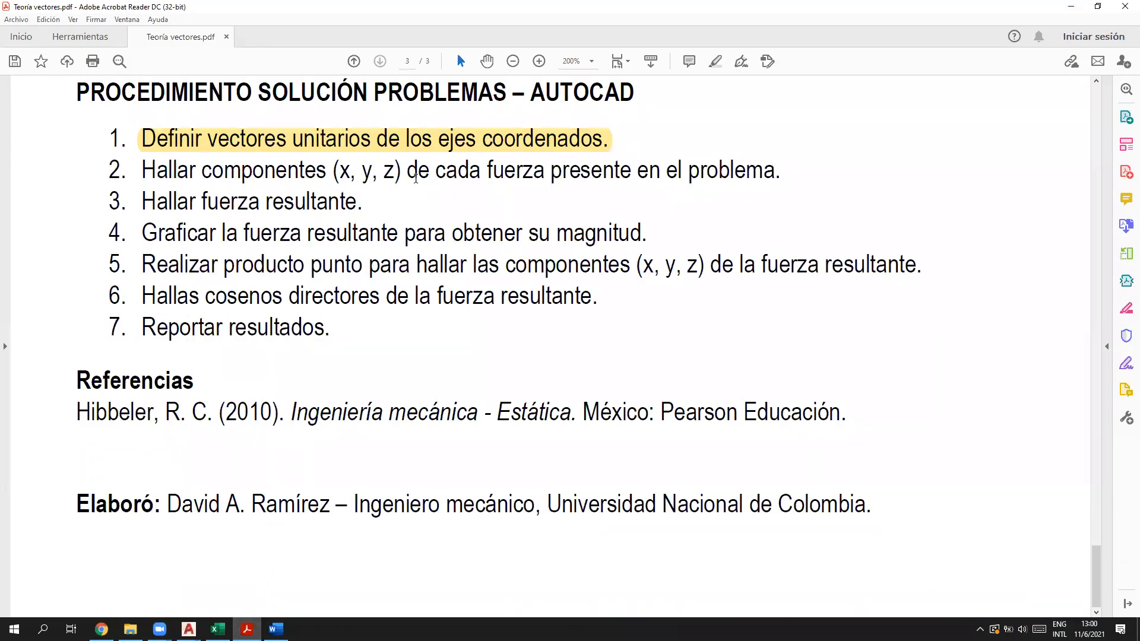
{"action": "left_click_drag", "start_coordinate": [364, 202], "coordinate": [108, 202]}
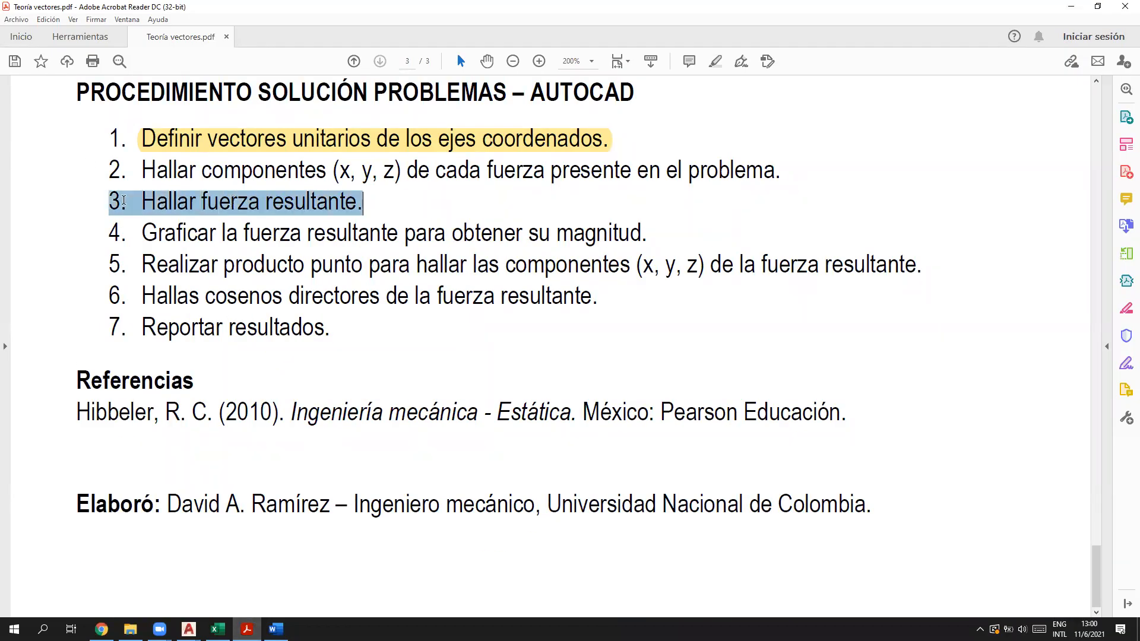
{"action": "left_click_drag", "start_coordinate": [778, 174], "coordinate": [109, 170]}
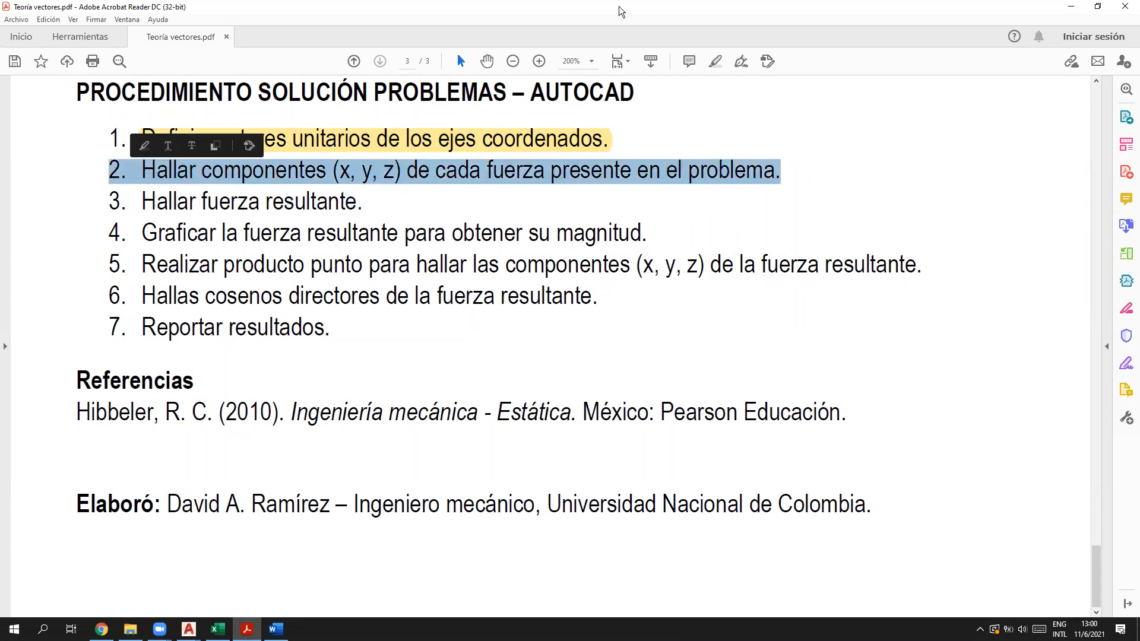
{"action": "left_click", "coordinate": [712, 62]}
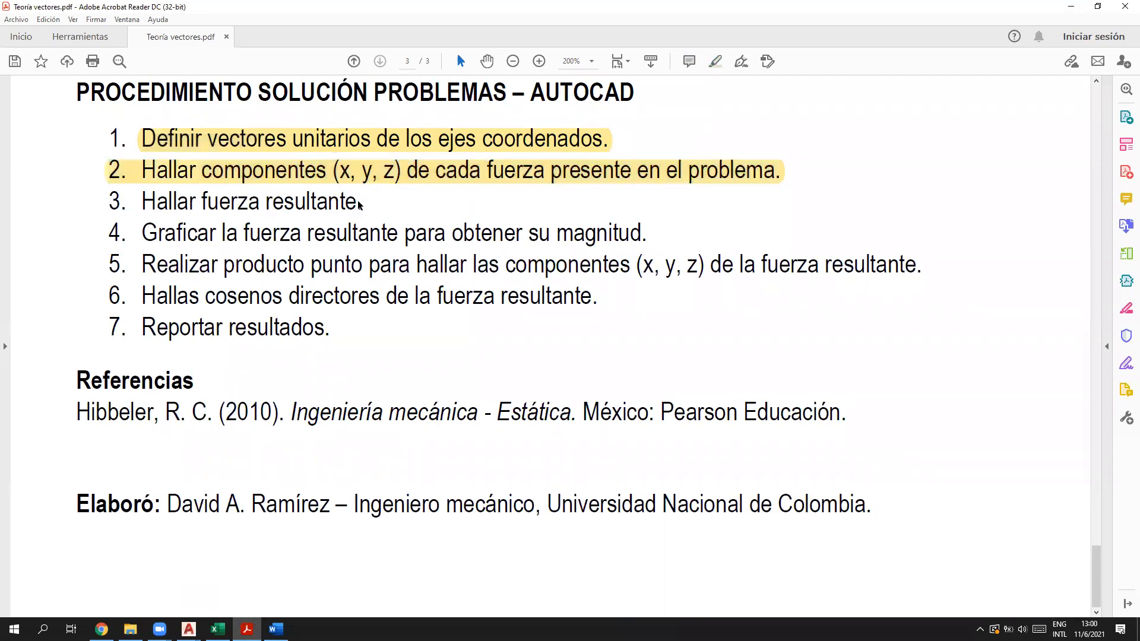
{"action": "left_click_drag", "start_coordinate": [362, 203], "coordinate": [108, 201]}
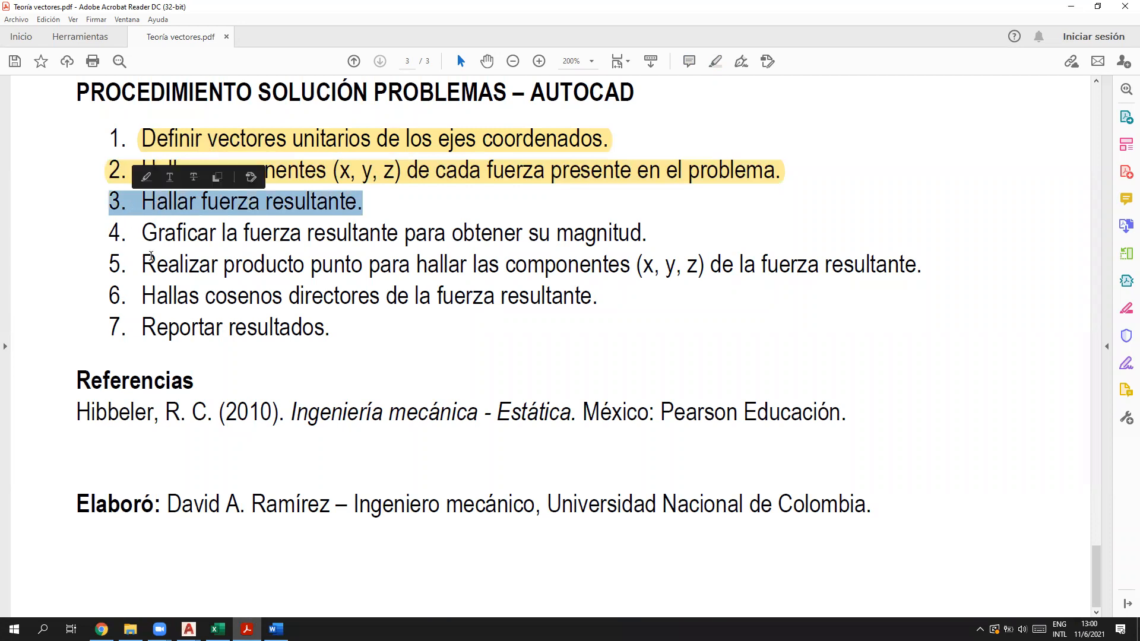
{"action": "mouse_move", "coordinate": [189, 630]}
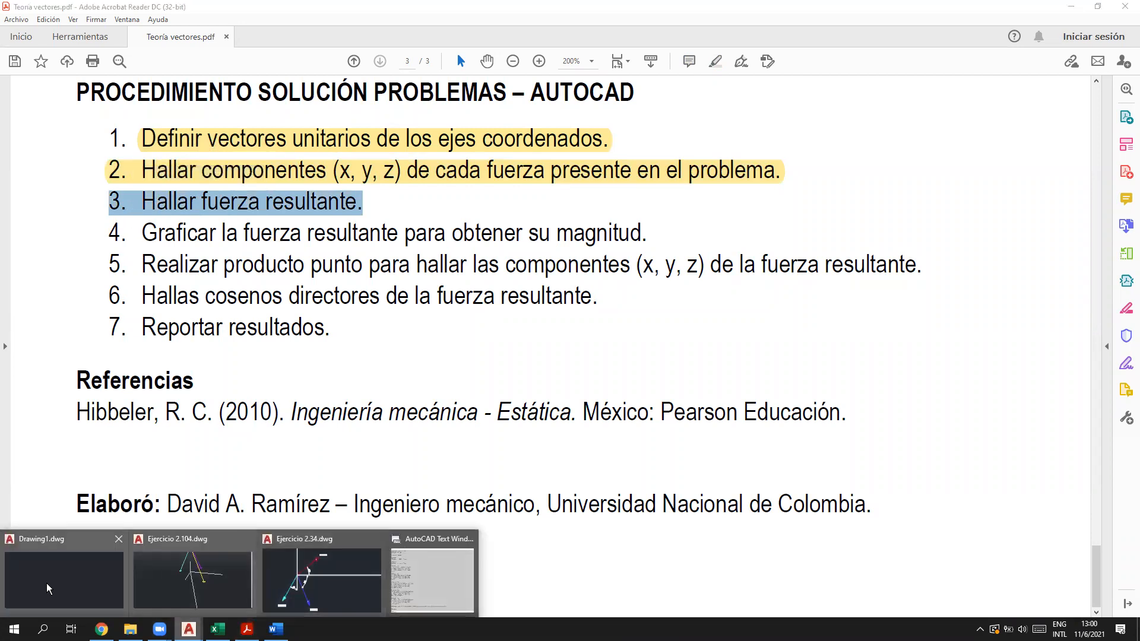
Step: Evaluate FR=F1+F2+F3 in CAL, returning 499.615242,-493.012702,0
{"action": "left_click", "coordinate": [321, 579]}
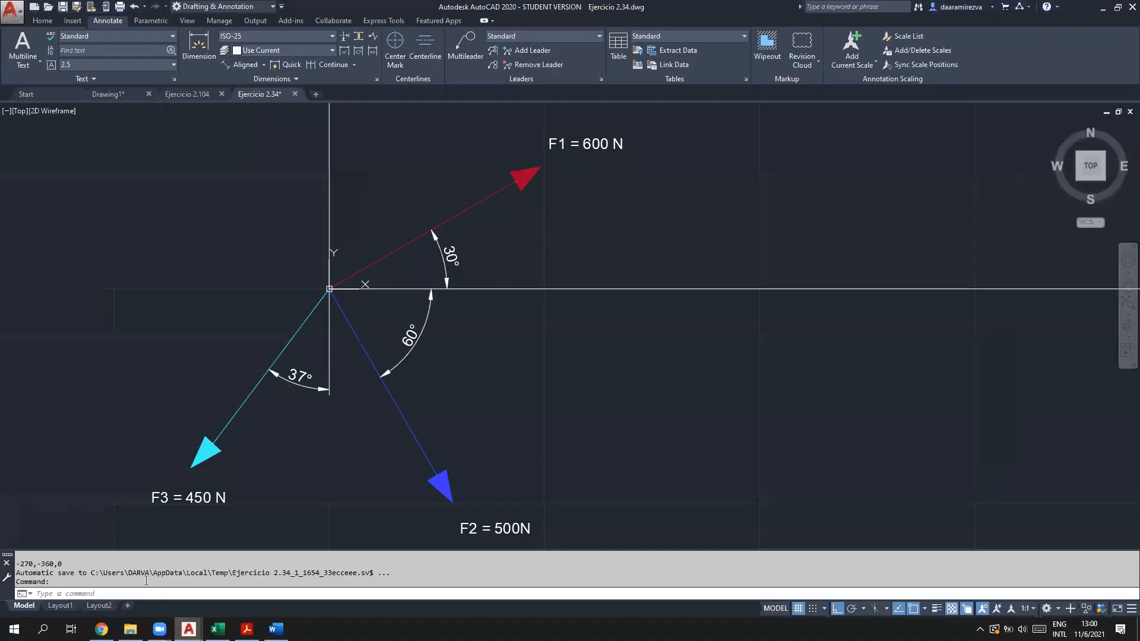
{"action": "type", "text": "CAL"}
{"action": "key", "text": "Return"}
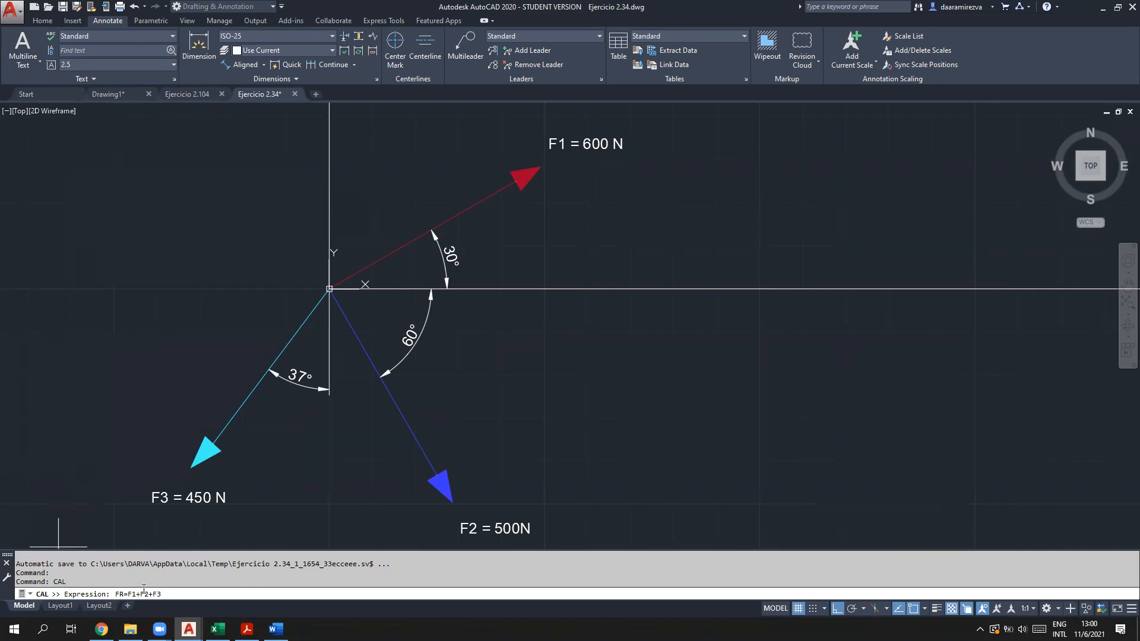
{"action": "key", "text": "Return"}
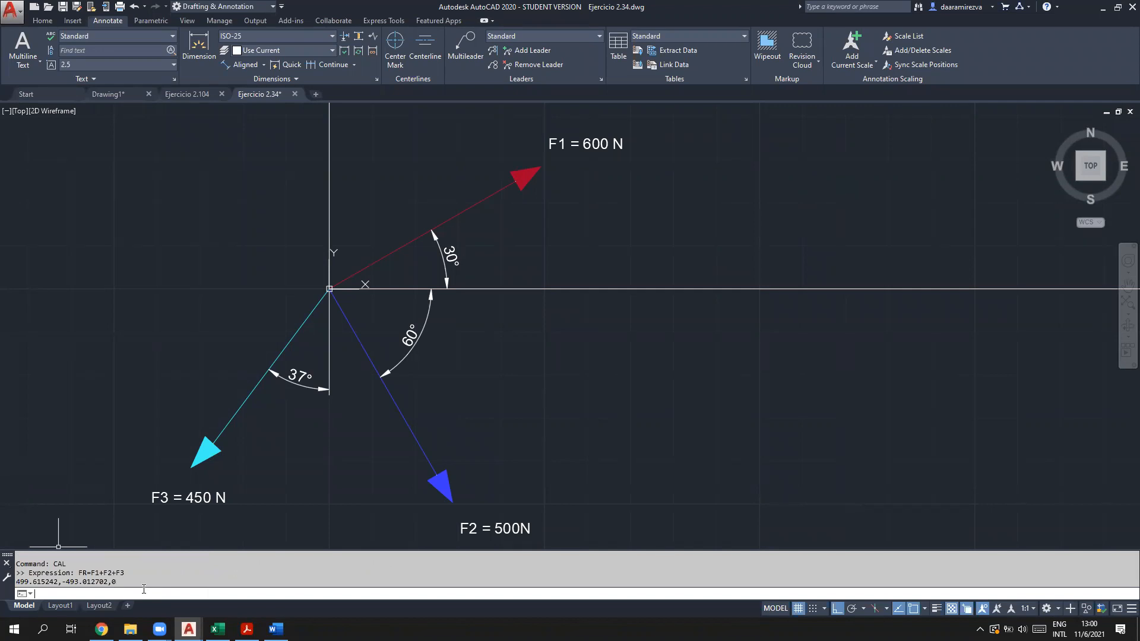
{"action": "mouse_move", "coordinate": [16, 583]}
{"action": "left_mouse_down"}
{"action": "mouse_move", "coordinate": [133, 588]}
{"action": "mouse_move", "coordinate": [17, 582]}
{"action": "left_mouse_up"}
{"action": "left_click", "coordinate": [129, 583]}
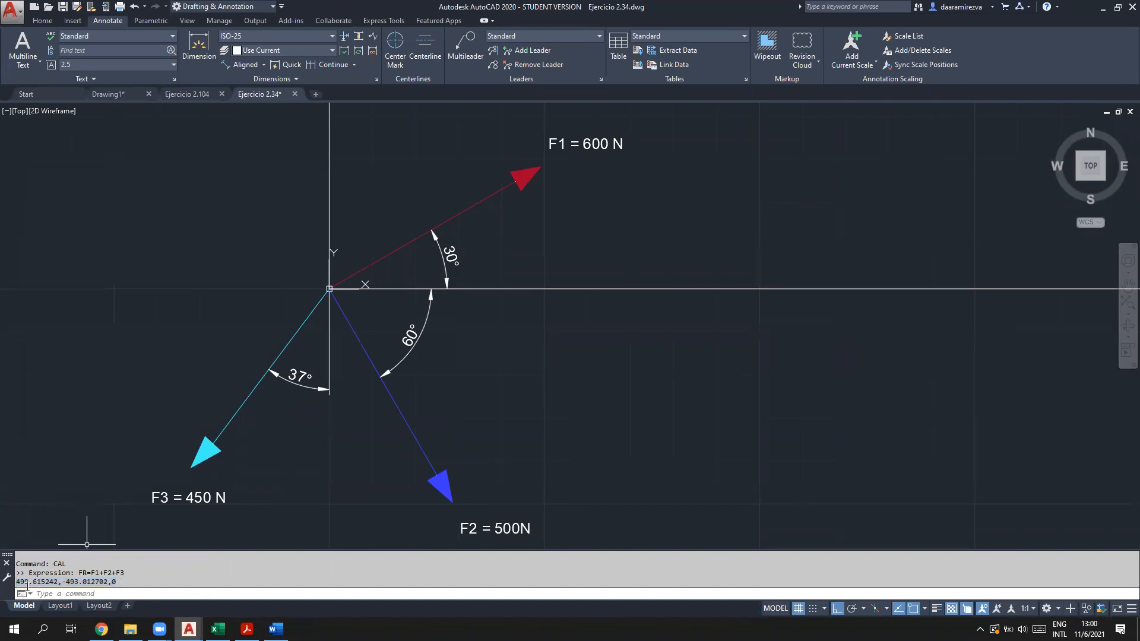
{"action": "left_click_drag", "start_coordinate": [63, 582], "coordinate": [104, 582]}
{"action": "left_click", "coordinate": [116, 583]}
{"action": "left_click", "coordinate": [247, 629]}
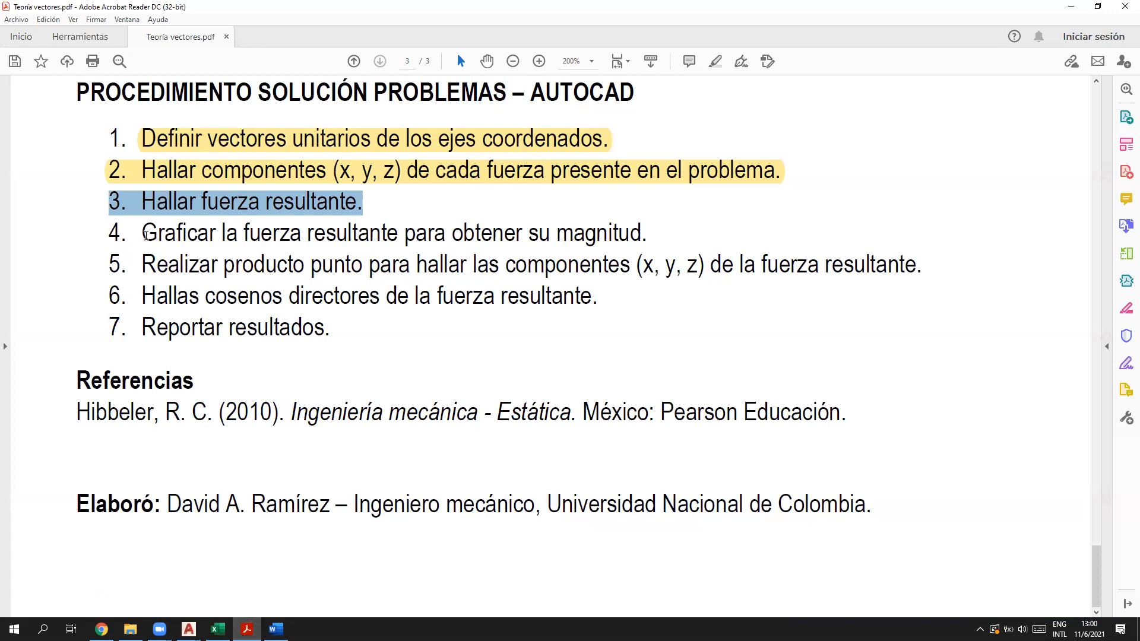
Step: Highlight step 3, Hallar fuerza resultante, in yellow and return to AutoCAD
{"action": "left_click", "coordinate": [715, 61]}
{"action": "left_click_drag", "start_coordinate": [143, 233], "coordinate": [665, 234]}
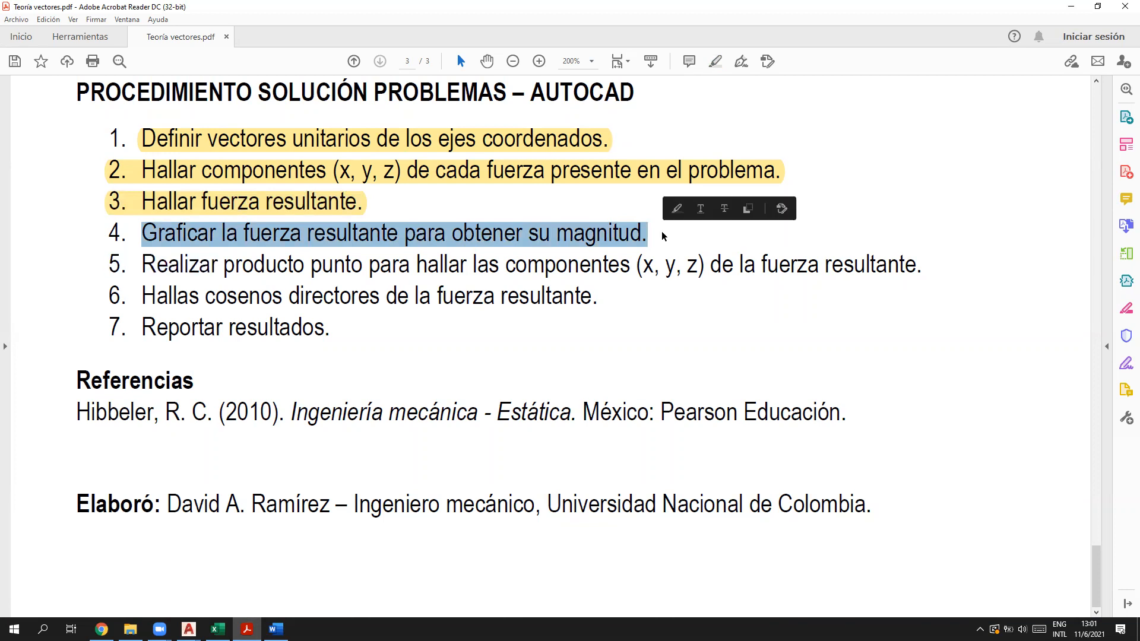
{"action": "left_click", "coordinate": [516, 236]}
{"action": "left_click", "coordinate": [1067, 8]}
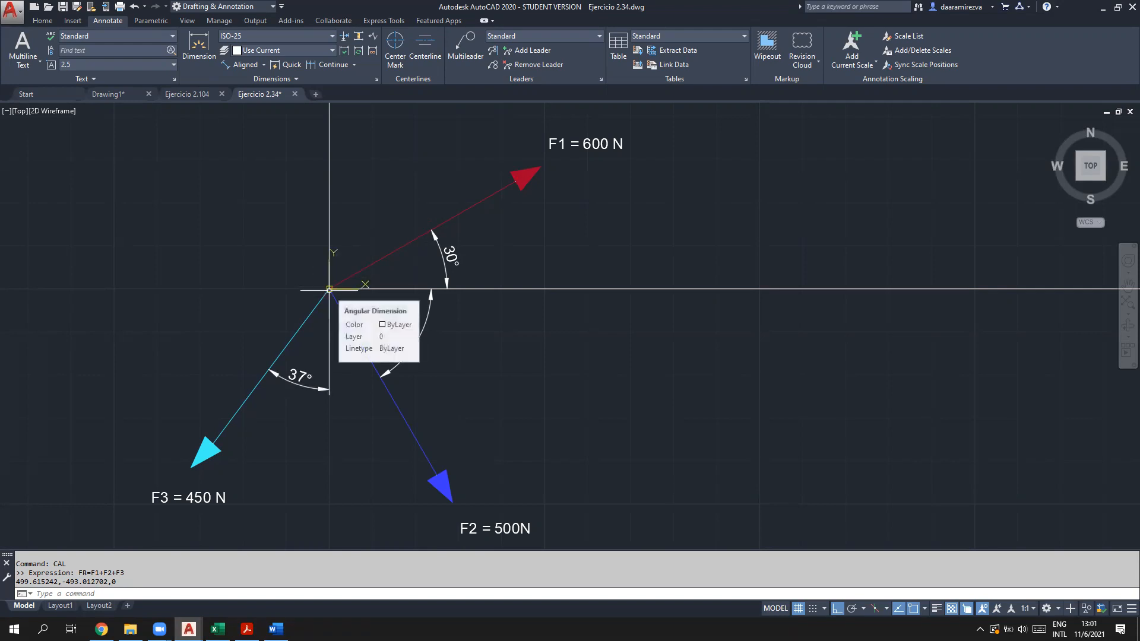
Step: Make room in the view for FR and mark its result values
{"action": "scroll", "coordinate": [504, 463], "scroll_direction": "down", "scroll_amount": 5}
{"action": "middle_click_drag", "start_coordinate": [547, 458], "coordinate": [464, 351]}
{"action": "scroll", "coordinate": [440, 394], "scroll_direction": "up", "scroll_amount": 2}
{"action": "scroll", "coordinate": [443, 284], "scroll_direction": "up", "scroll_amount": 4}
{"action": "scroll", "coordinate": [446, 364], "scroll_direction": "down", "scroll_amount": 2}
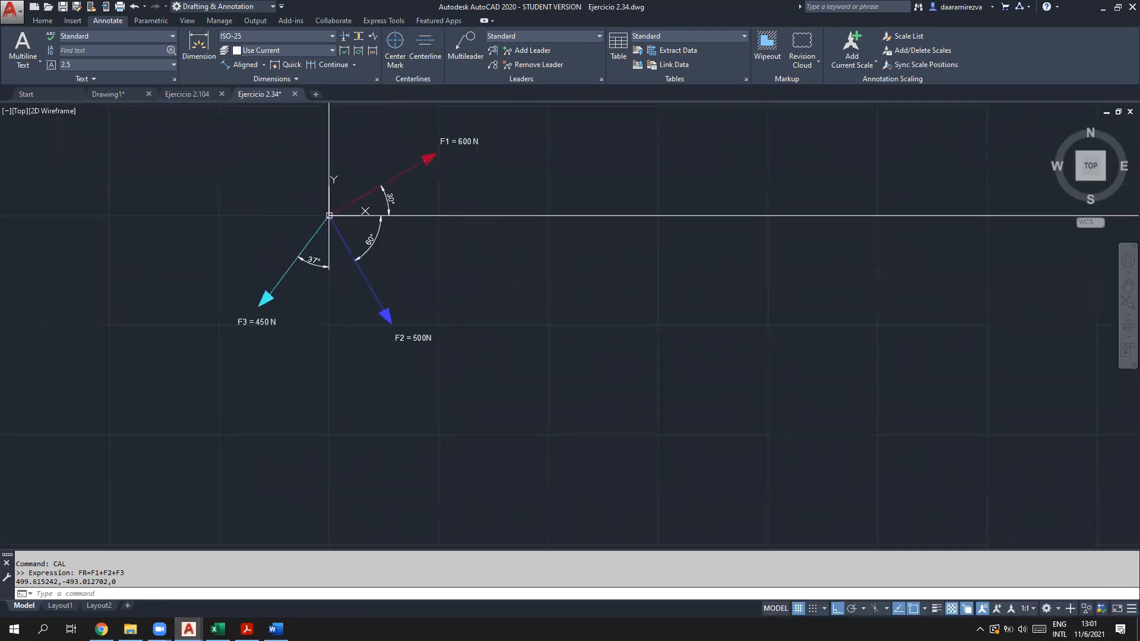
{"action": "left_click", "coordinate": [277, 592]}
{"action": "left_click_drag", "start_coordinate": [119, 582], "coordinate": [16, 581]}
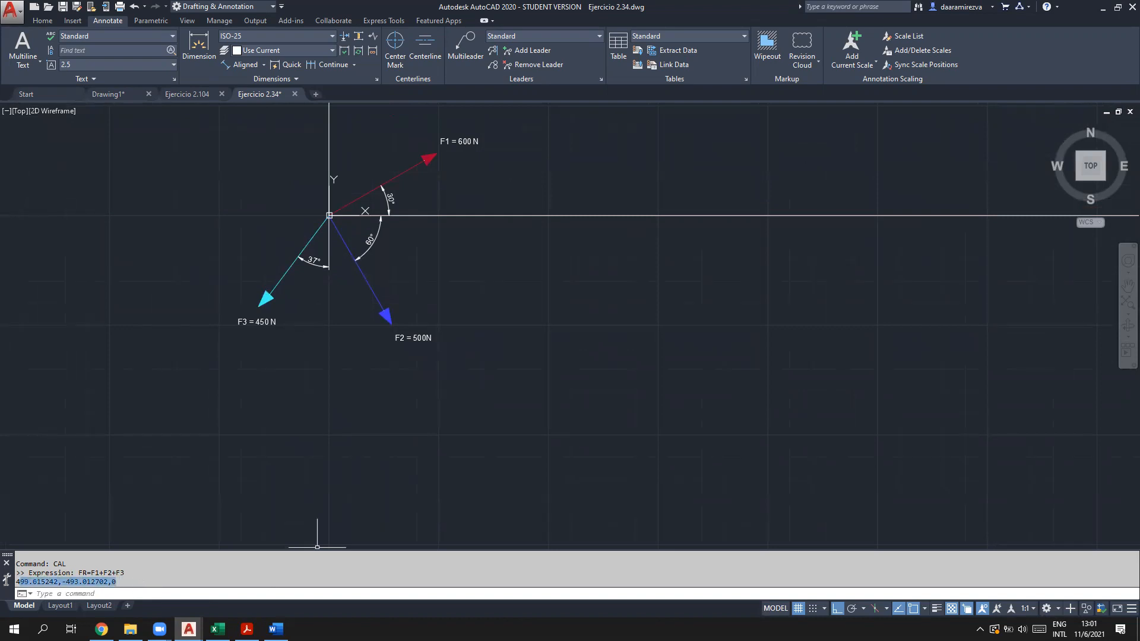
{"action": "left_click", "coordinate": [122, 592]}
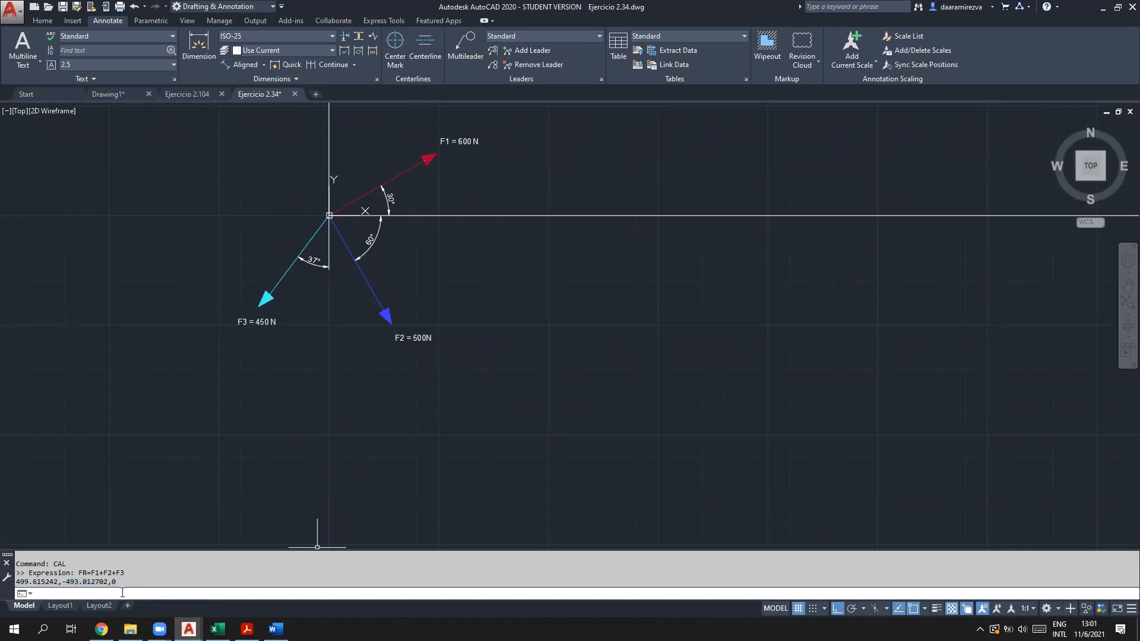
Step: Draw a line from 0,0 to the FR point via 'cal, ending at 499.615242,-493.012702
{"action": "type", "text": "L"}
{"action": "key", "text": "Return"}
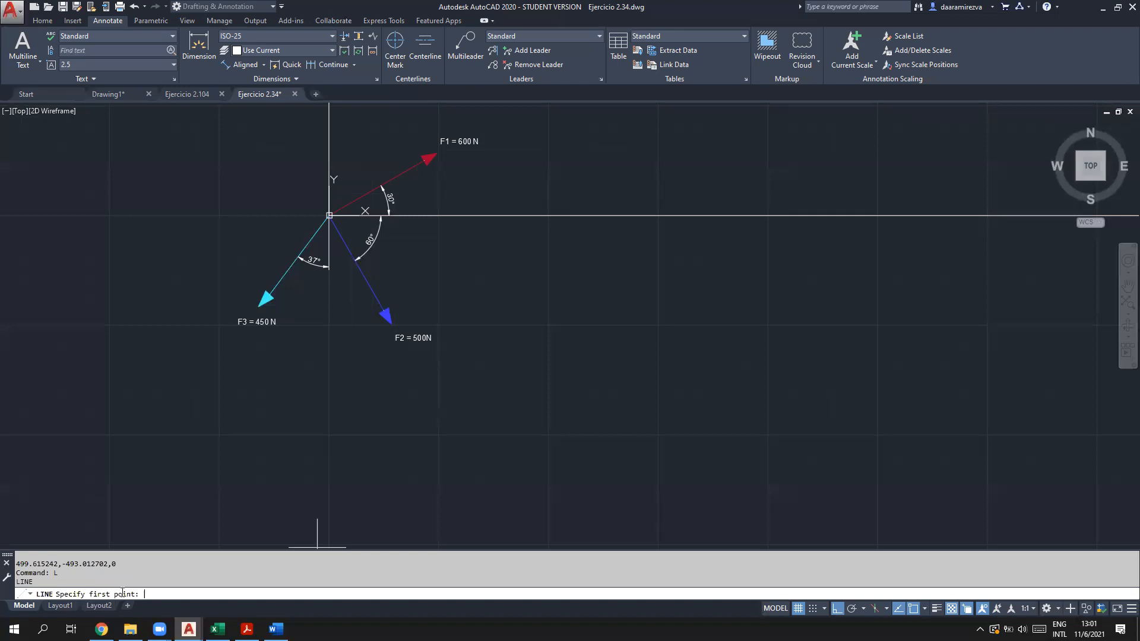
{"action": "type", "text": "0,0"}
{"action": "key", "text": "Return"}
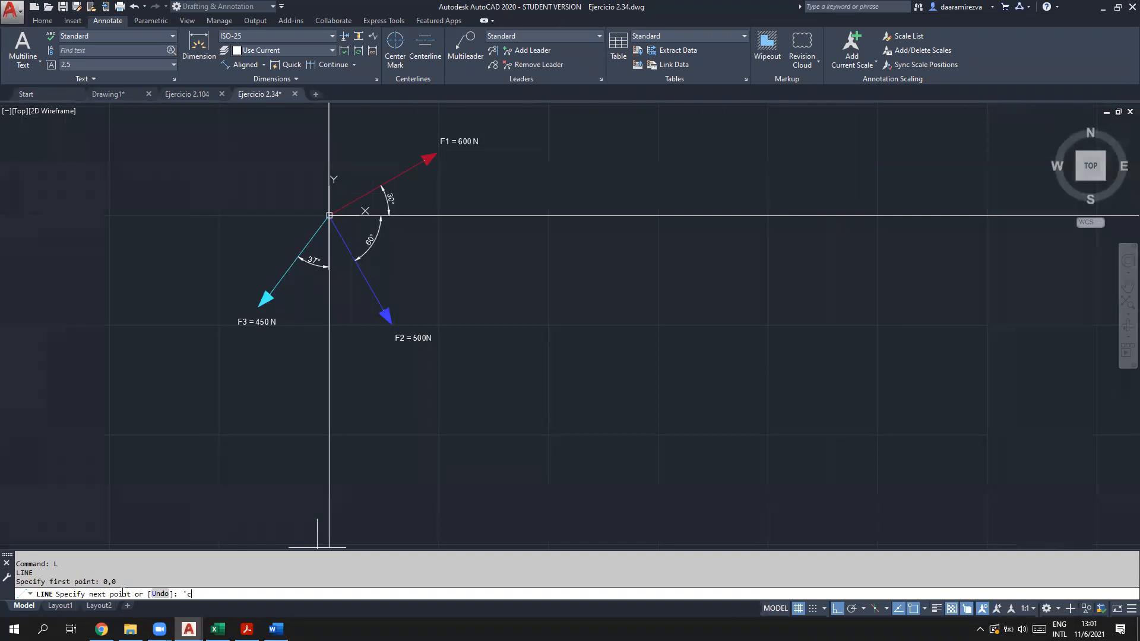
{"action": "key", "text": "Return"}
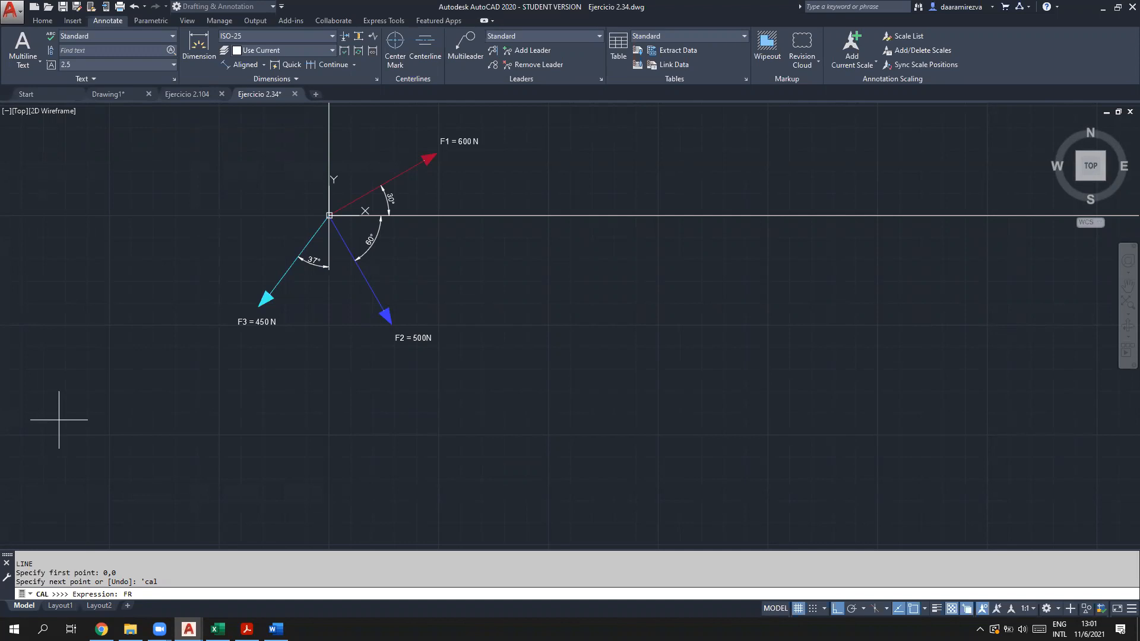
{"action": "key", "text": "Return"}
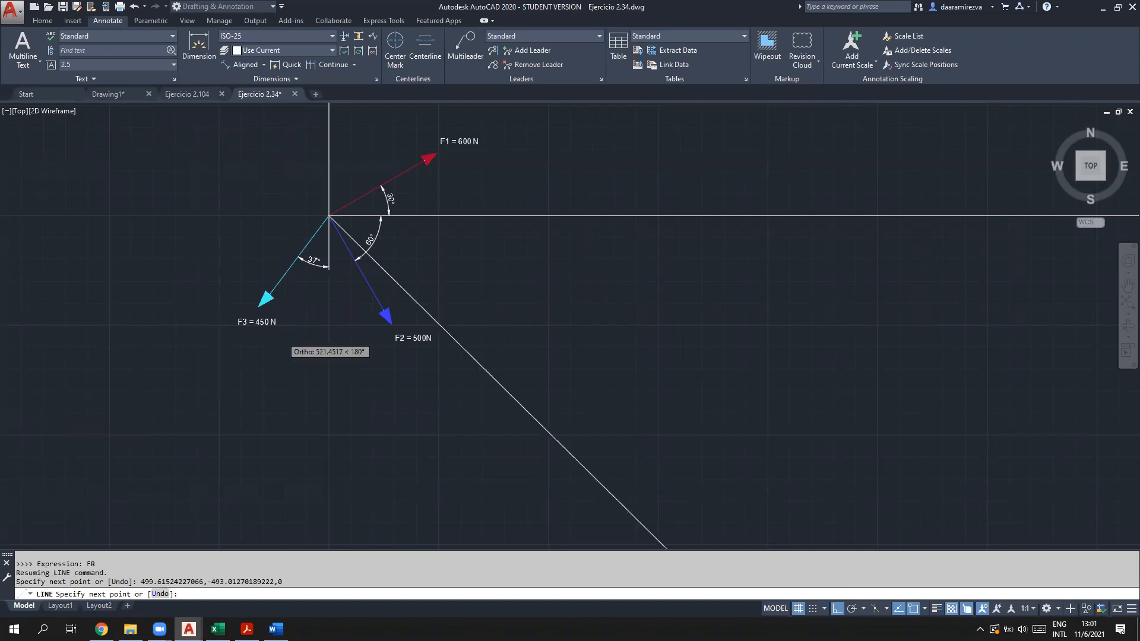
{"action": "scroll", "coordinate": [301, 363], "scroll_direction": "down", "scroll_amount": 5}
{"action": "scroll", "coordinate": [305, 410], "scroll_direction": "up", "scroll_amount": 2}
Step: End the LINE command and zoom around the force diagram to inspect F1–F3
{"action": "key", "text": "Escape"}
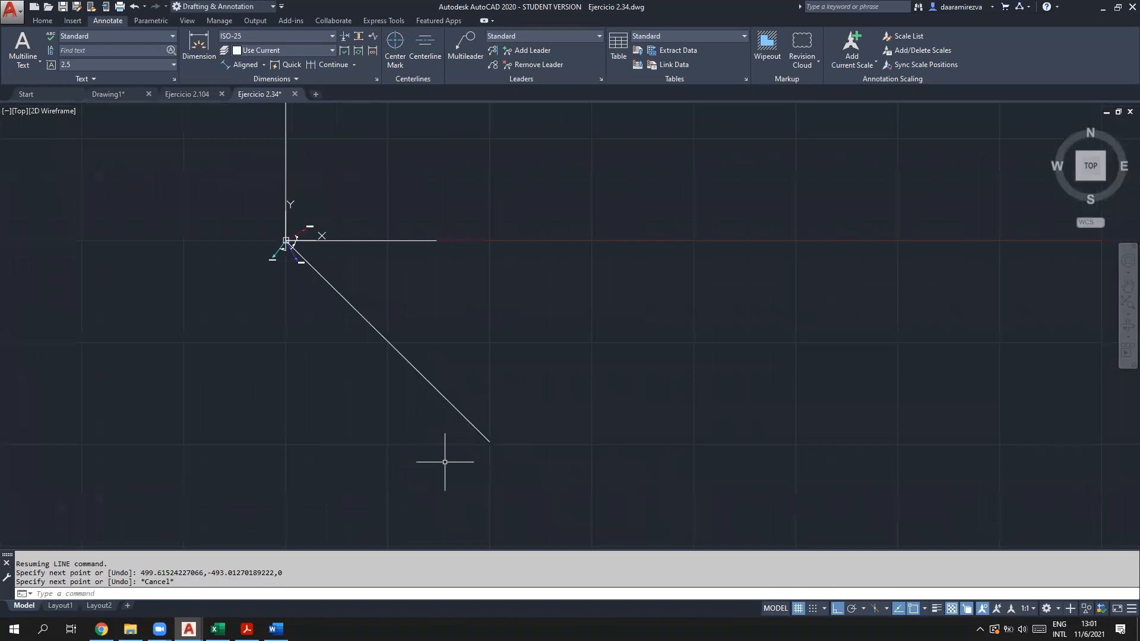
{"action": "scroll", "coordinate": [438, 415], "scroll_direction": "up", "scroll_amount": 2}
{"action": "scroll", "coordinate": [438, 415], "scroll_direction": "down", "scroll_amount": 2}
{"action": "scroll", "coordinate": [304, 348], "scroll_direction": "up", "scroll_amount": 1}
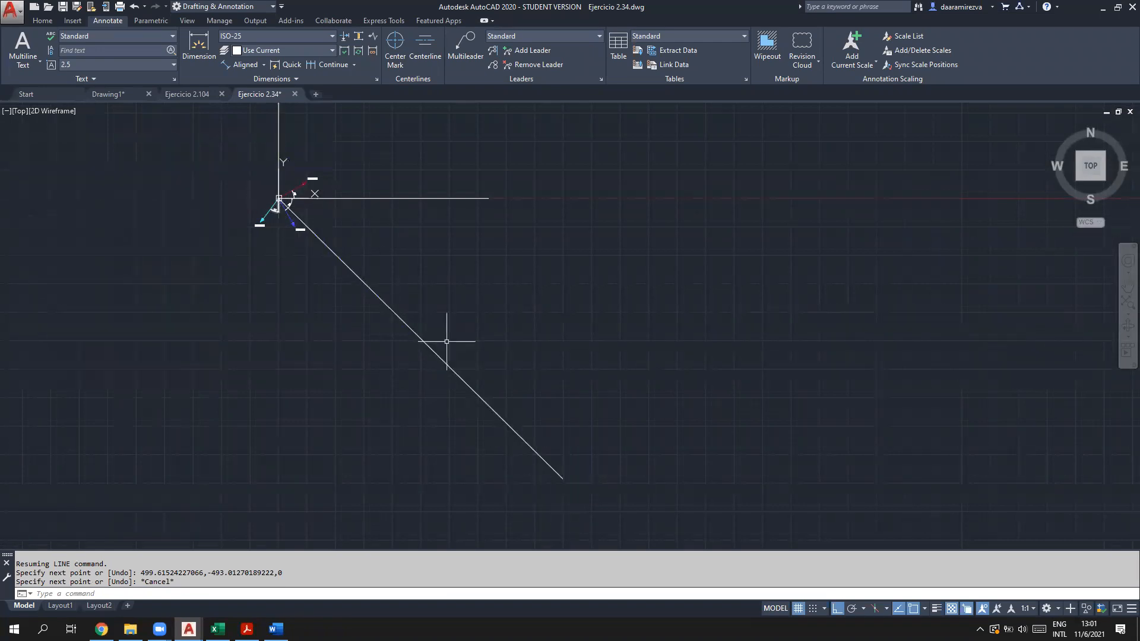
{"action": "scroll", "coordinate": [279, 172], "scroll_direction": "up", "scroll_amount": 3}
{"action": "scroll", "coordinate": [270, 246], "scroll_direction": "up", "scroll_amount": 1}
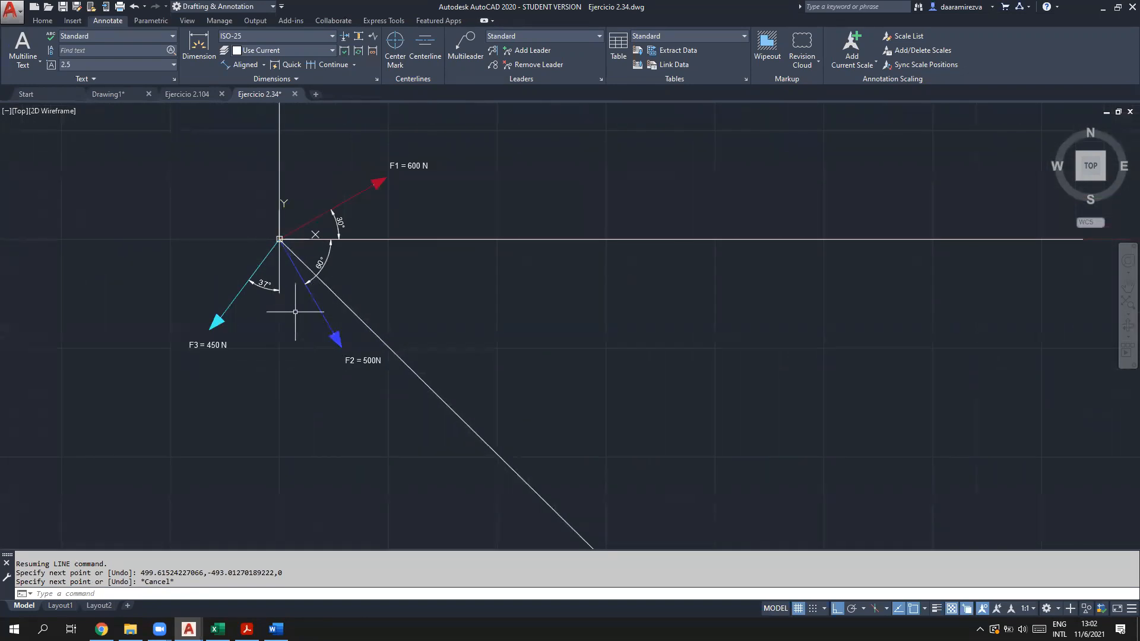
{"action": "scroll", "coordinate": [439, 378], "scroll_direction": "down", "scroll_amount": 2}
{"action": "middle_click_drag", "start_coordinate": [454, 436], "coordinate": [363, 253]}
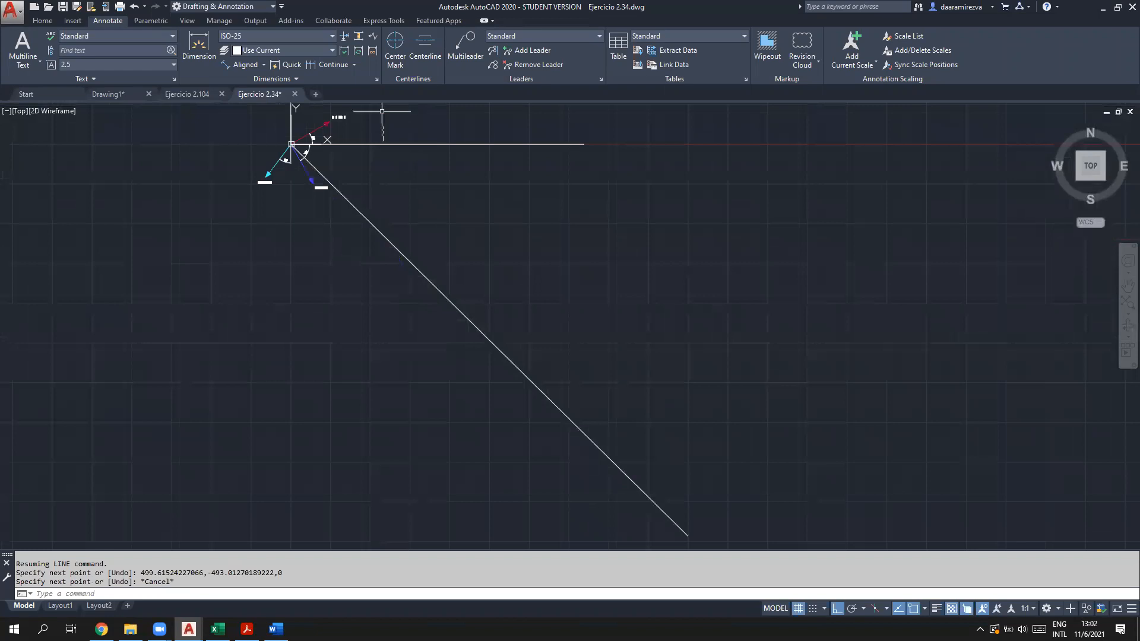
{"action": "scroll", "coordinate": [342, 113], "scroll_direction": "up", "scroll_amount": 5}
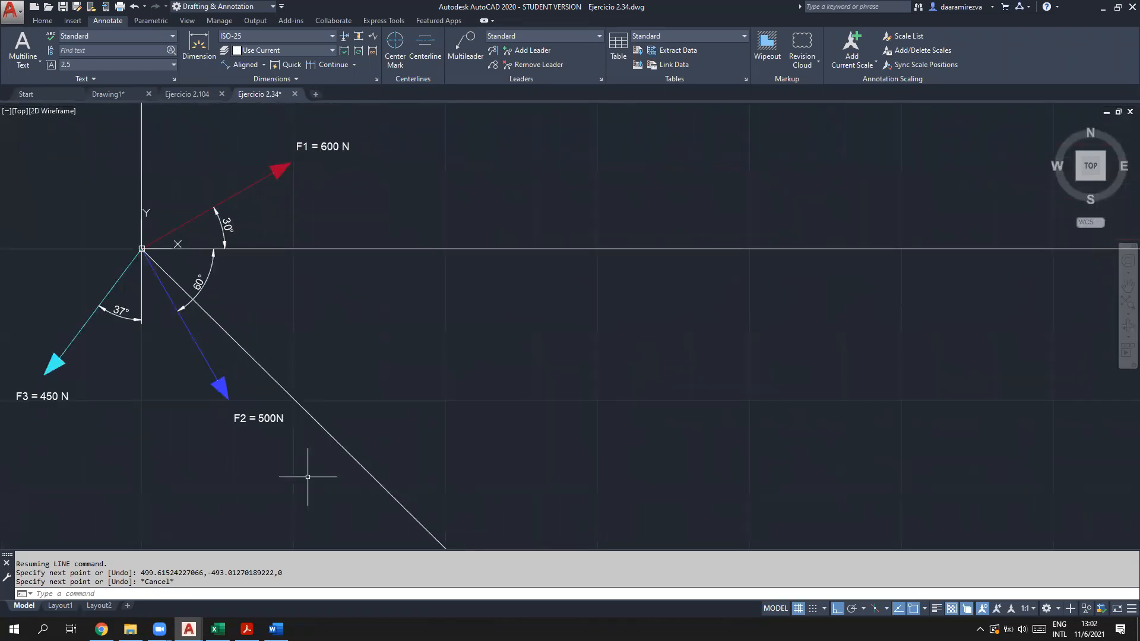
{"action": "scroll", "coordinate": [362, 466], "scroll_direction": "down", "scroll_amount": 10}
{"action": "middle_click_drag", "start_coordinate": [386, 413], "coordinate": [403, 289]}
{"action": "scroll", "coordinate": [418, 445], "scroll_direction": "up", "scroll_amount": 3}
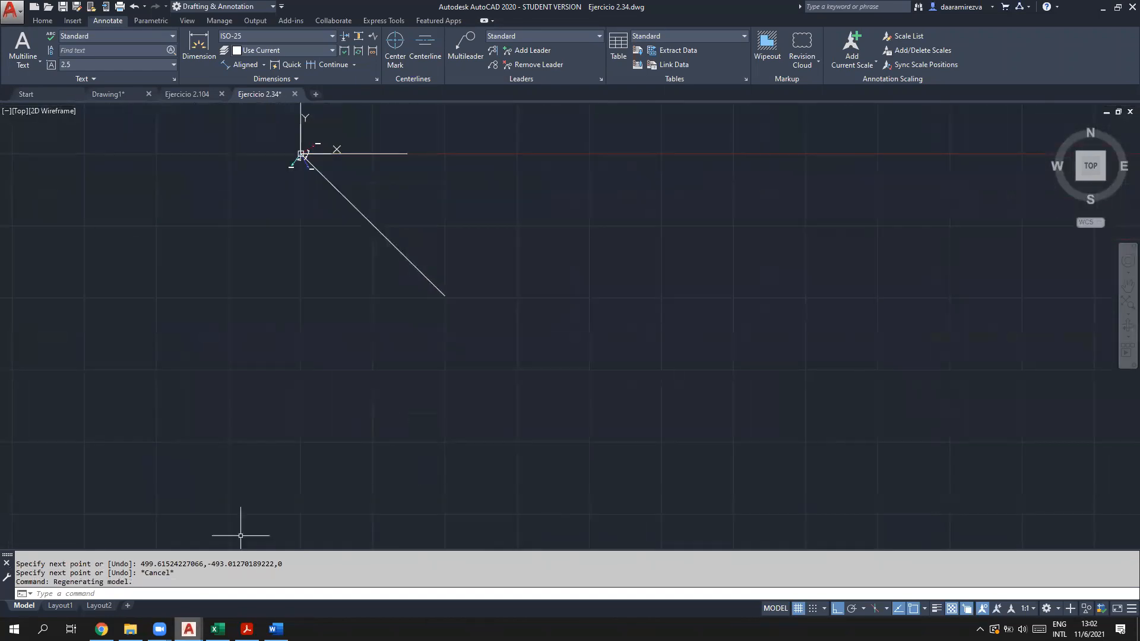
Step: Highlight procedure step 4 in the PDF and return to AutoCAD
{"action": "left_click", "coordinate": [246, 629]}
{"action": "left_click_drag", "start_coordinate": [645, 237], "coordinate": [178, 237]}
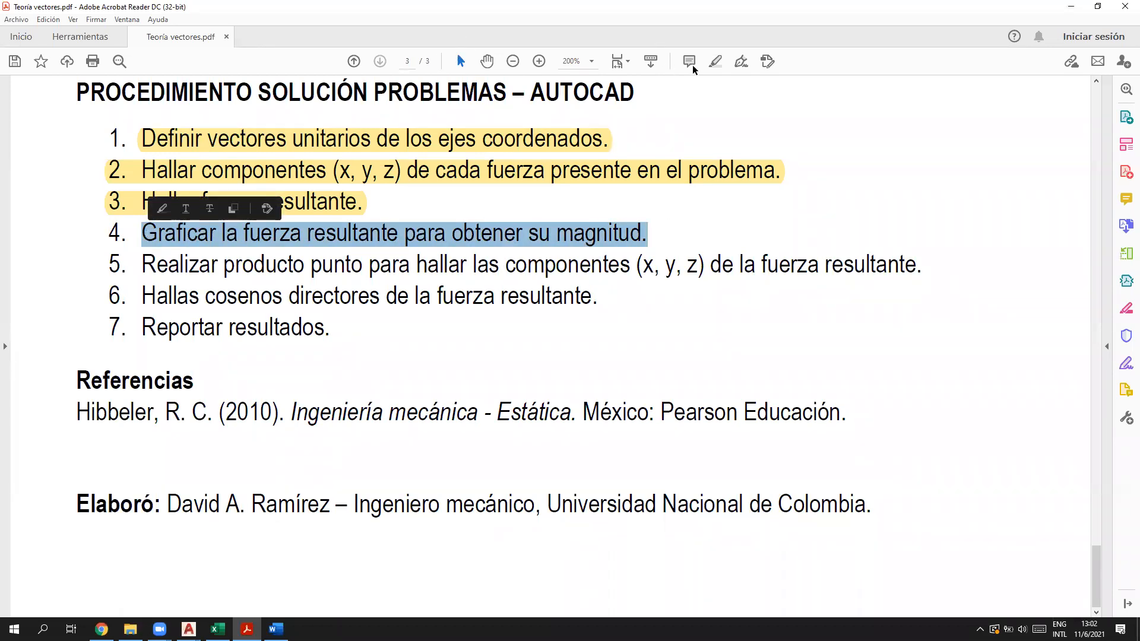
{"action": "left_click", "coordinate": [717, 64]}
{"action": "left_click", "coordinate": [1072, 6]}
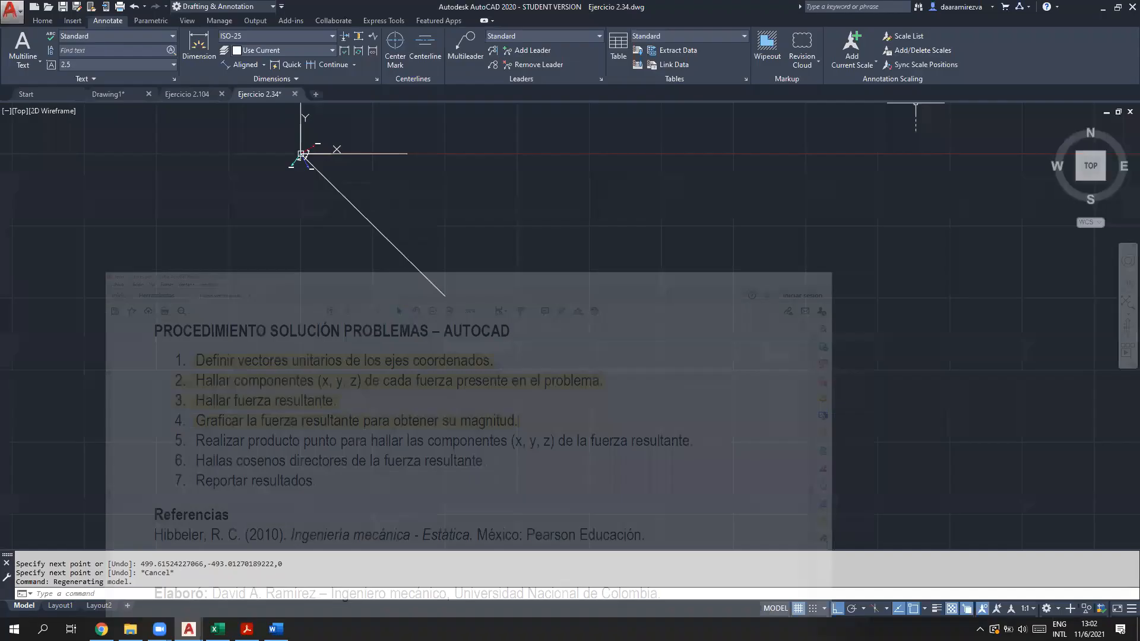
{"action": "left_click", "coordinate": [150, 594]}
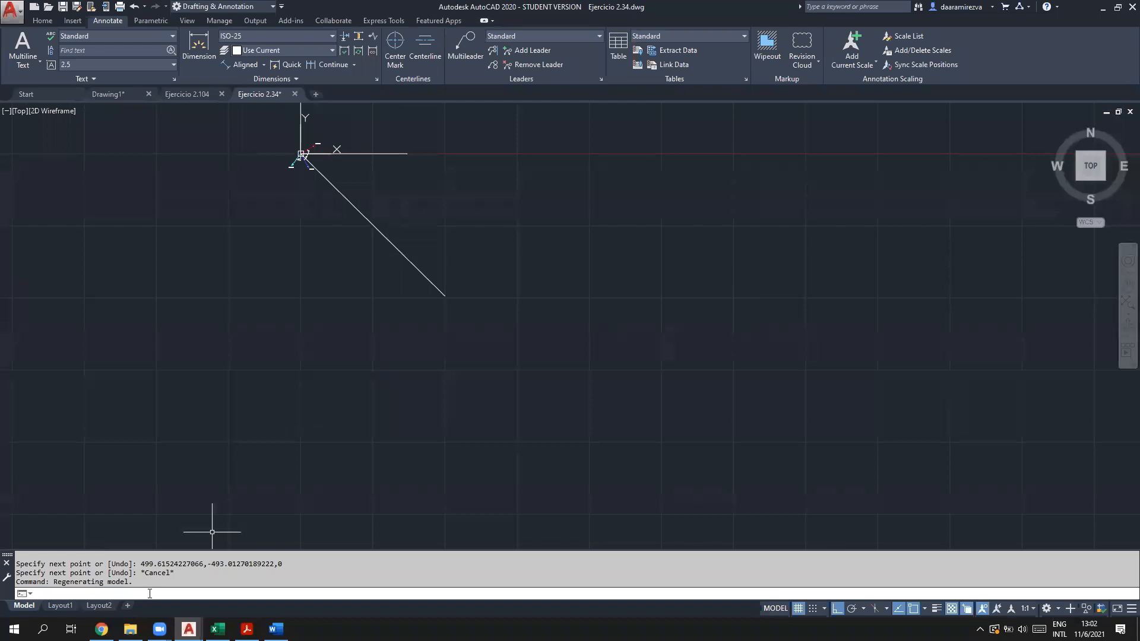
Step: Compute MFR=DIST(END,END) with CAL by snapping to both resultant line ends, giving 701.909477
{"action": "scroll", "coordinate": [340, 260], "scroll_direction": "up", "scroll_amount": 3}
{"action": "mouse_move", "coordinate": [343, 240]}
{"action": "middle_mouse_down"}
{"action": "mouse_move", "coordinate": [390, 367]}
{"action": "mouse_move", "coordinate": [368, 313]}
{"action": "middle_mouse_up"}
{"action": "scroll", "coordinate": [308, 178], "scroll_direction": "up", "scroll_amount": 2}
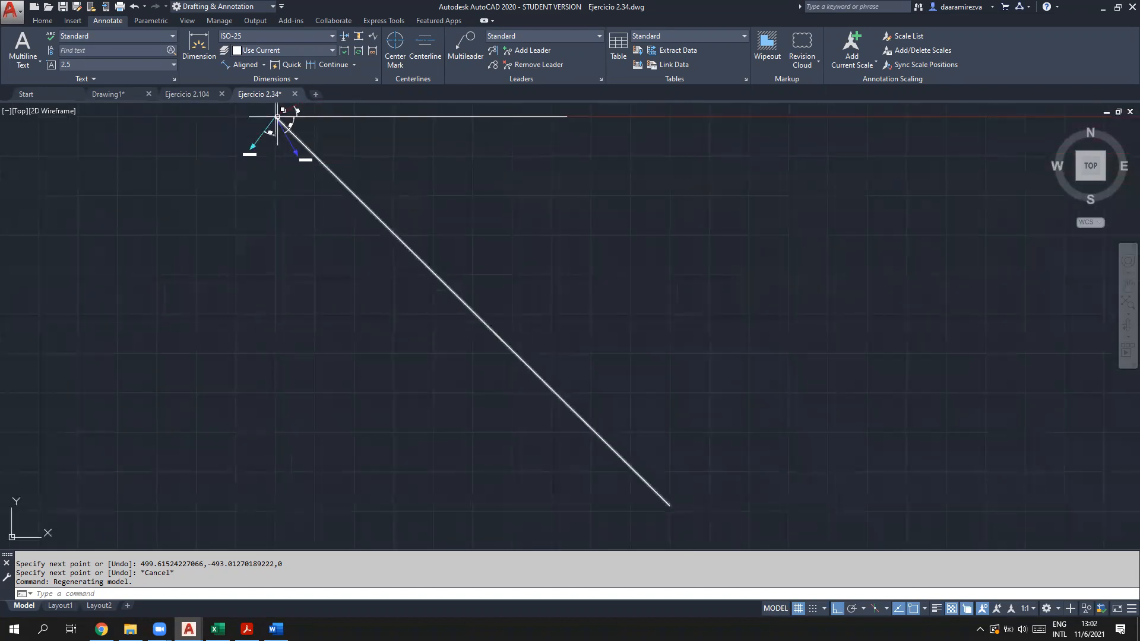
{"action": "left_click", "coordinate": [235, 596]}
{"action": "type", "text": "cal"}
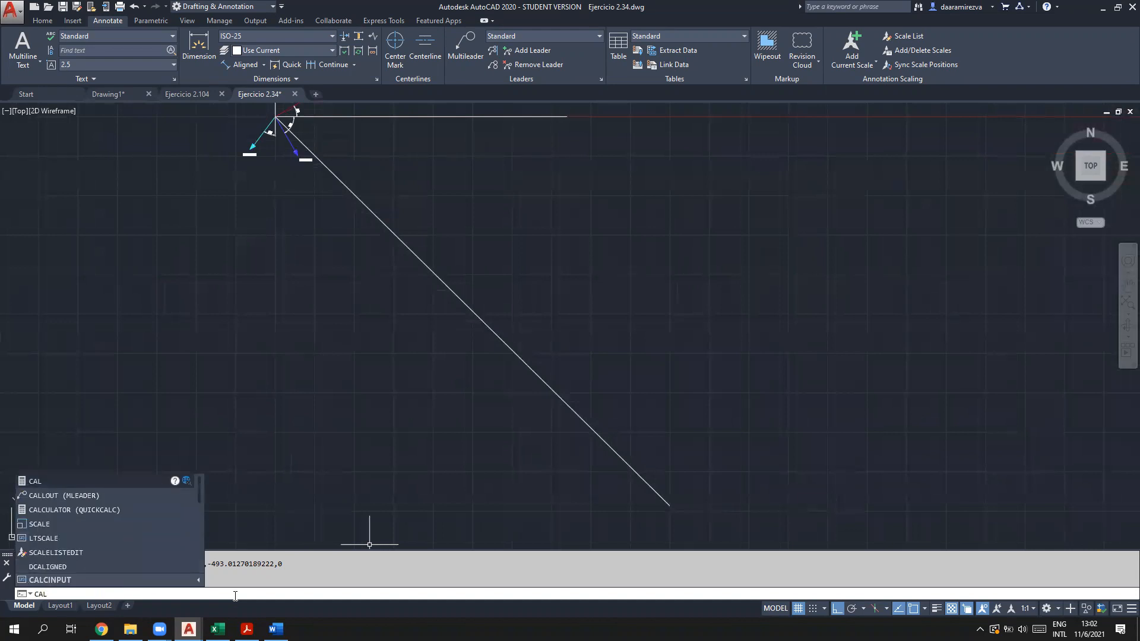
{"action": "key", "text": "Return"}
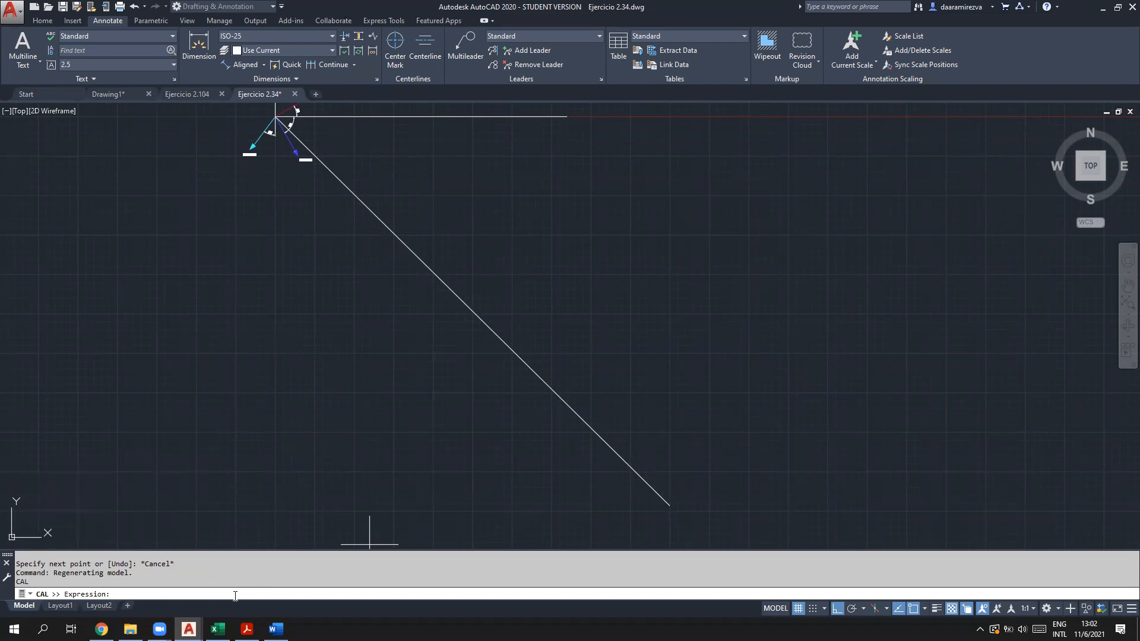
{"action": "type", "text": "mt"}
{"action": "type", "text": "R=DIST"}
{"action": "type", "text": "(END,END"}
{"action": "key", "text": "Return"}
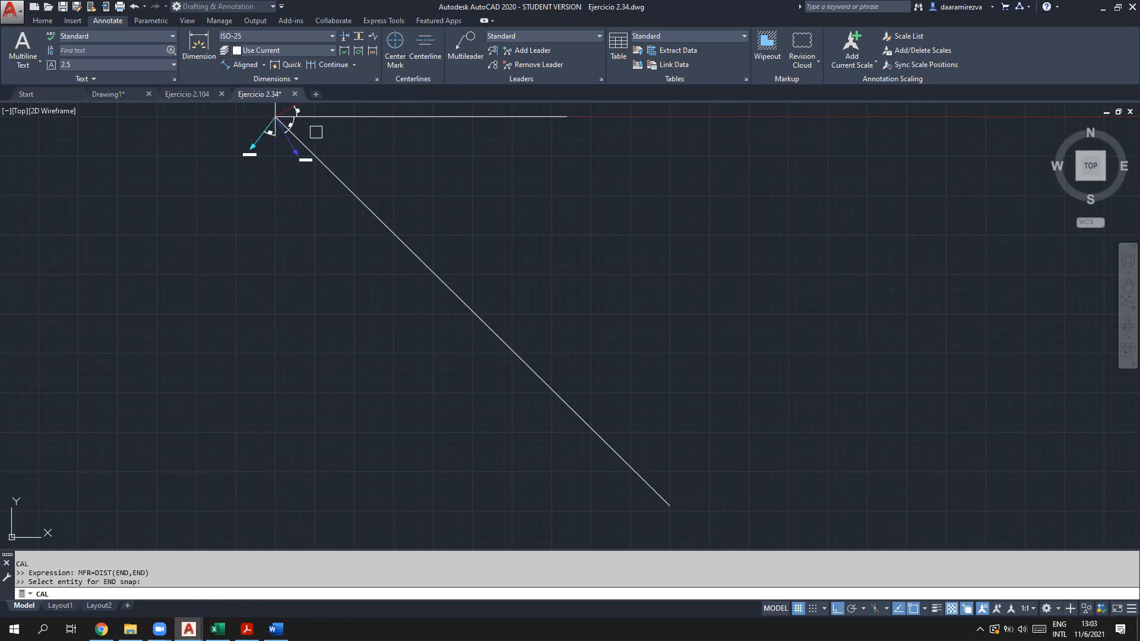
{"action": "left_click", "coordinate": [307, 142]}
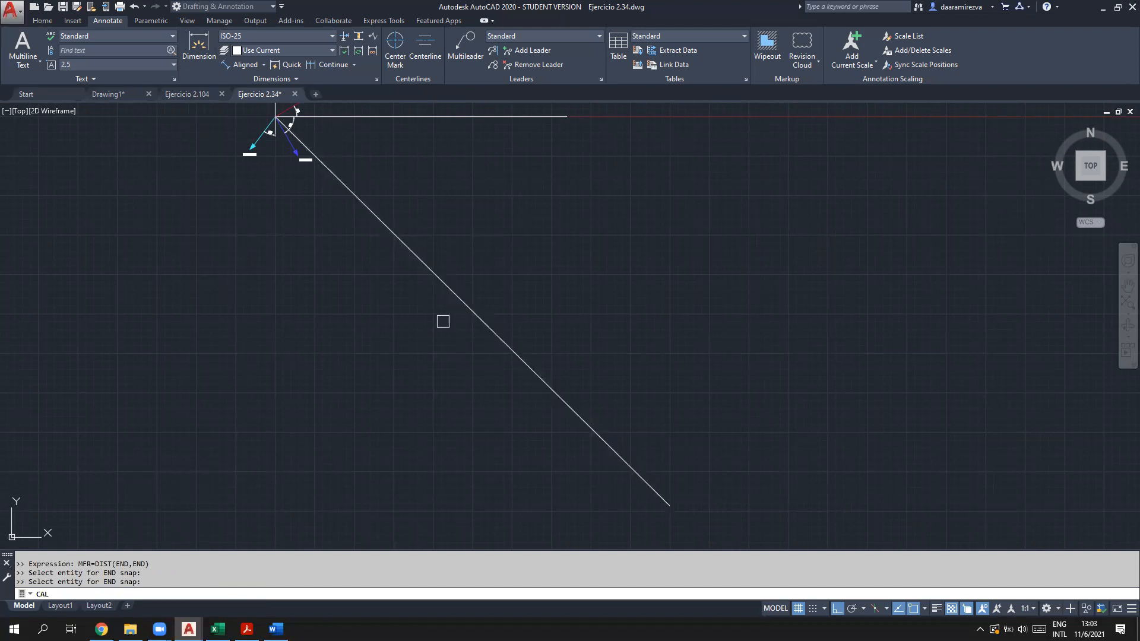
{"action": "left_click", "coordinate": [666, 500]}
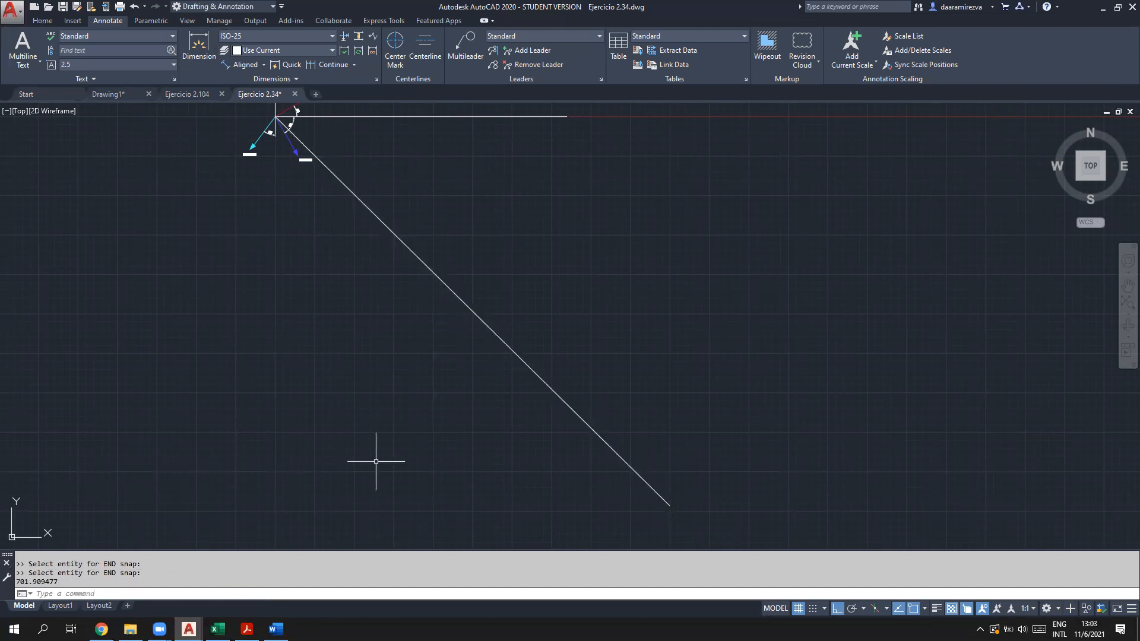
Step: Select the 701.909477 result, then switch to the procedure notes PDF
{"action": "left_click_drag", "start_coordinate": [58, 582], "coordinate": [15, 582]}
{"action": "left_click", "coordinate": [29, 585]}
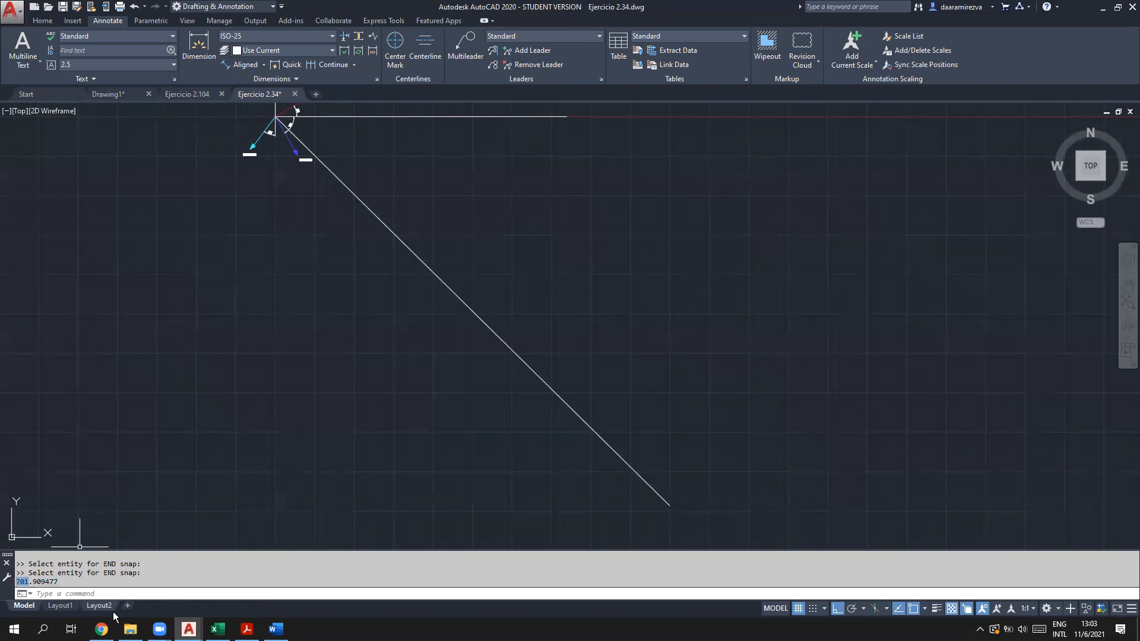
{"action": "left_click", "coordinate": [126, 595]}
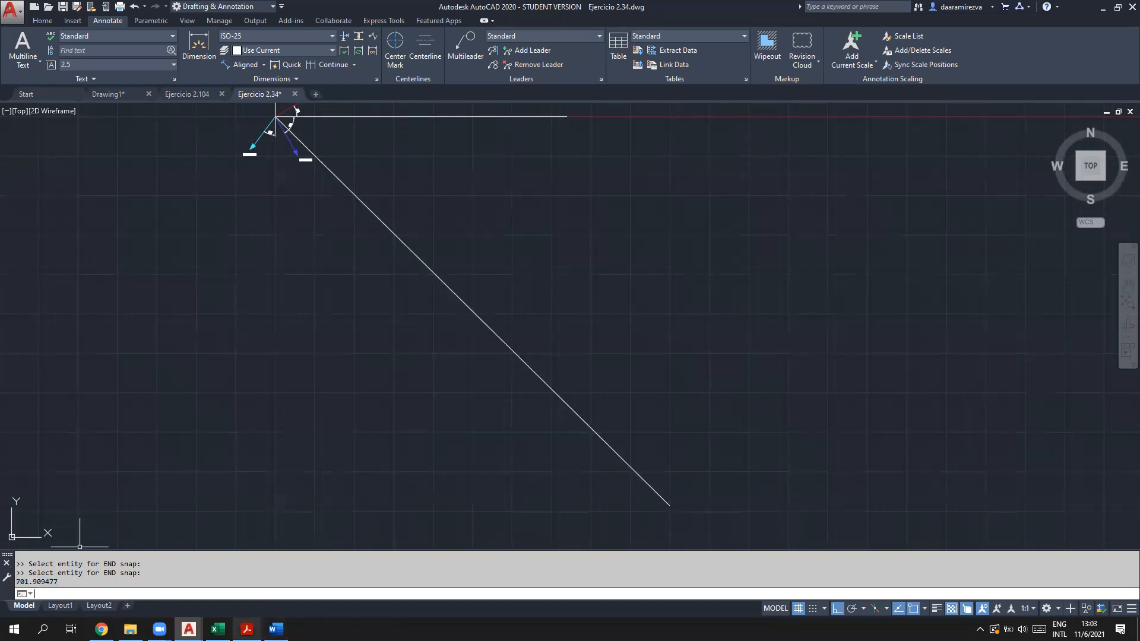
{"action": "left_click", "coordinate": [246, 629]}
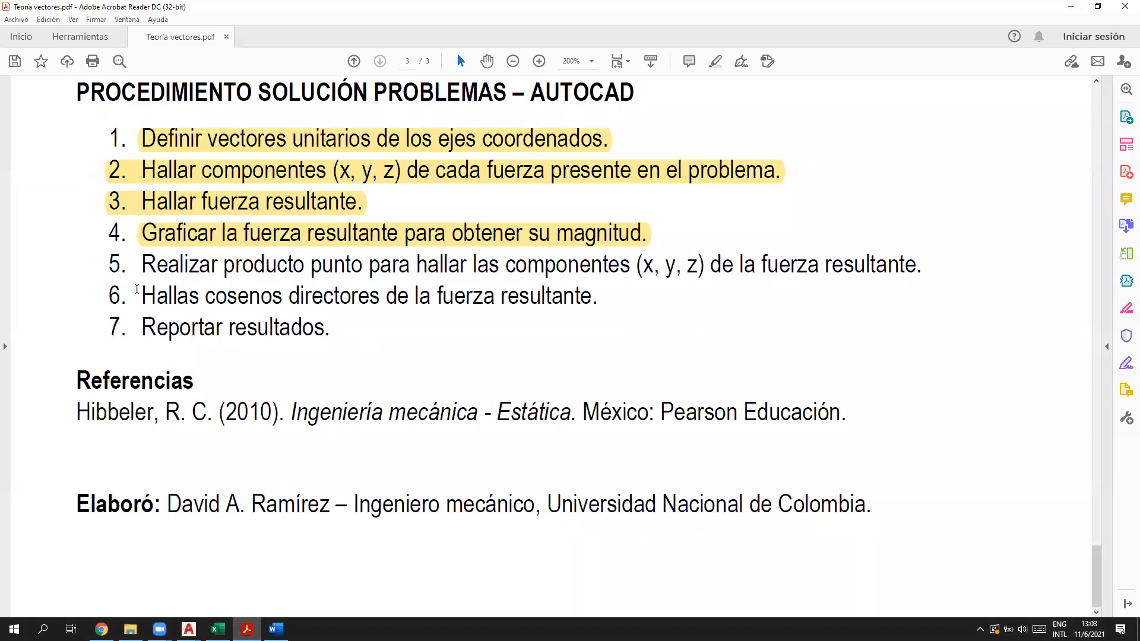
Step: Review step 5 and the Fx = F·ux, Fy = F·uy formulas in the PDF
{"action": "left_click_drag", "start_coordinate": [142, 265], "coordinate": [932, 266]}
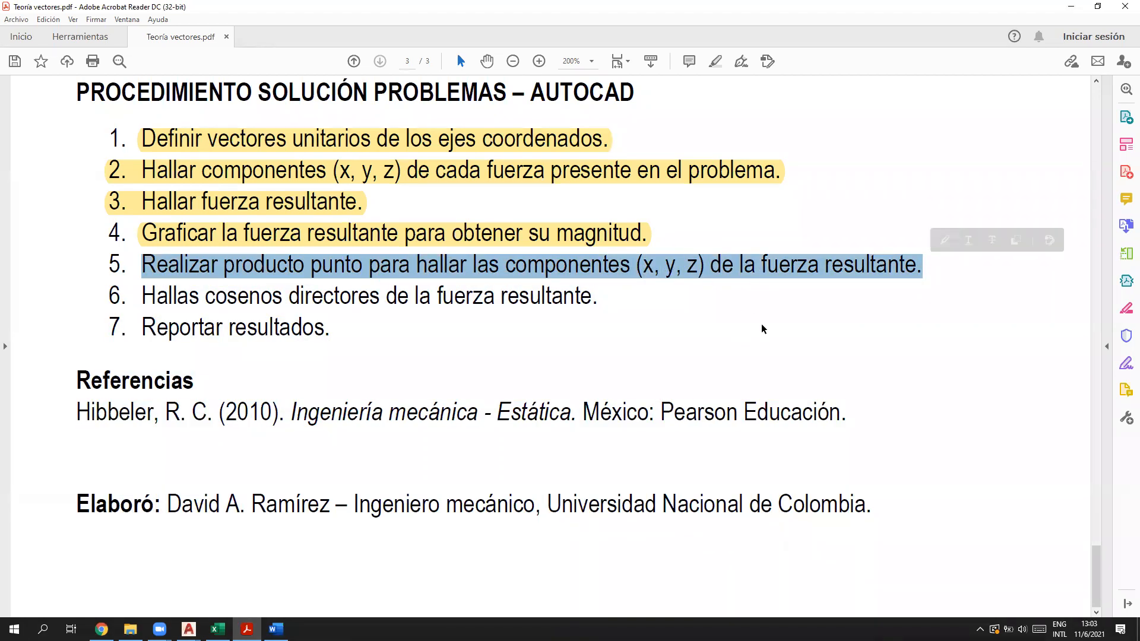
{"action": "left_click", "coordinate": [799, 295]}
{"action": "scroll", "coordinate": [623, 328], "scroll_direction": "up", "scroll_amount": 3}
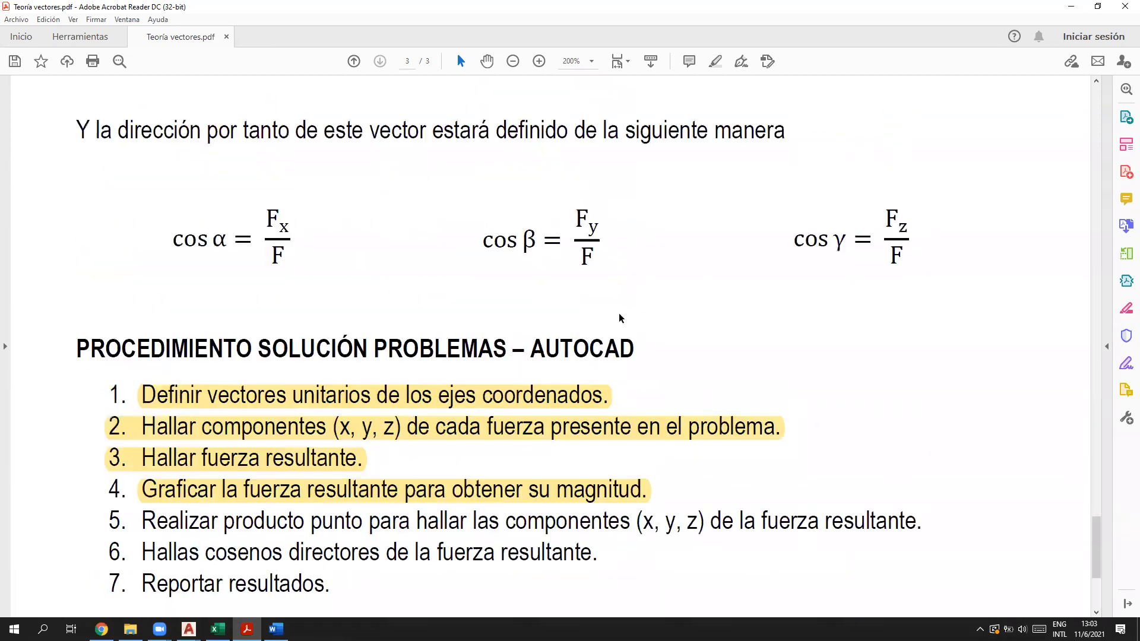
{"action": "scroll", "coordinate": [619, 319], "scroll_direction": "up", "scroll_amount": 3}
{"action": "left_click_drag", "start_coordinate": [551, 262], "coordinate": [566, 259]}
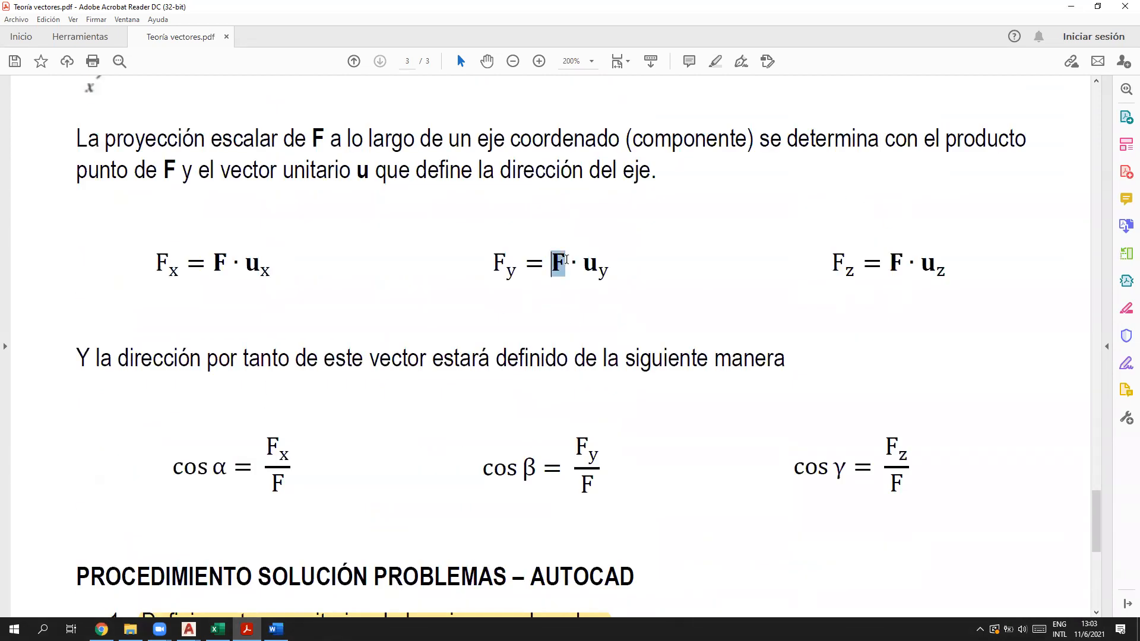
{"action": "left_click", "coordinate": [601, 270]}
{"action": "double_click", "coordinate": [601, 270]}
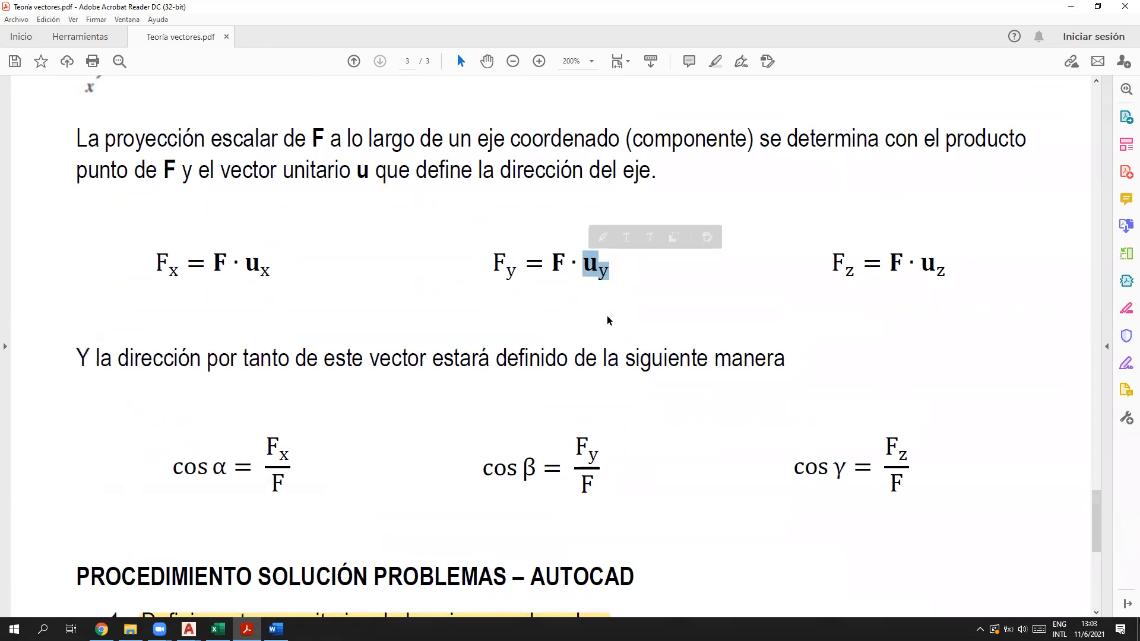
{"action": "left_click", "coordinate": [605, 275]}
Step: Return to the Ejercicio 2.34 drawing and open the command history window with F2
{"action": "left_click", "coordinate": [187, 629]}
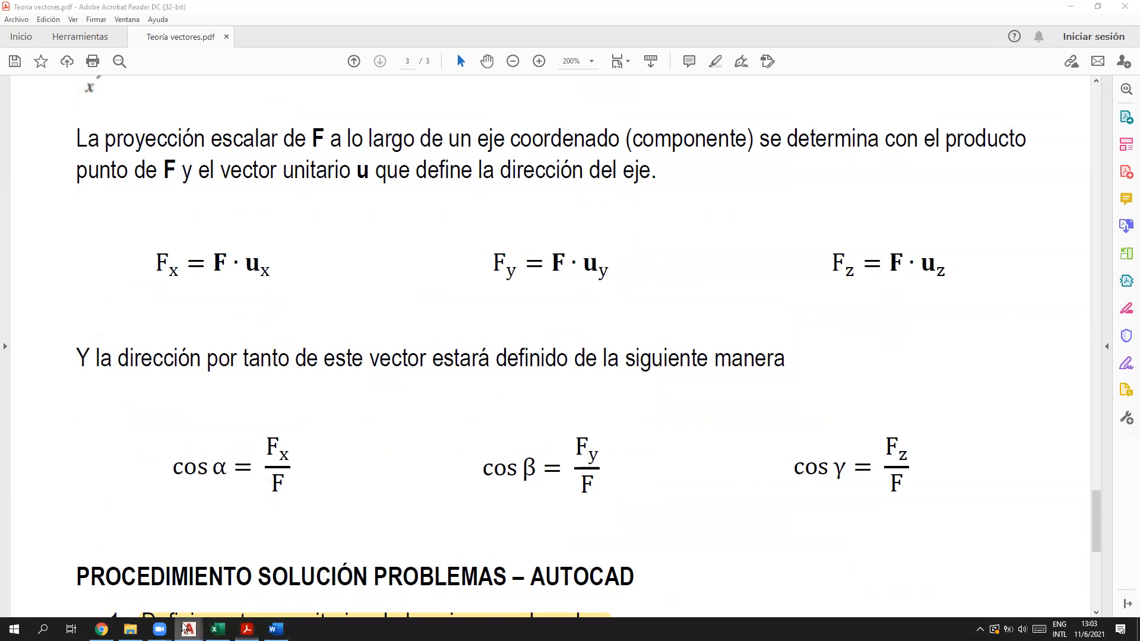
{"action": "left_click", "coordinate": [322, 579]}
{"action": "left_click", "coordinate": [179, 590]}
{"action": "key", "text": "F2"}
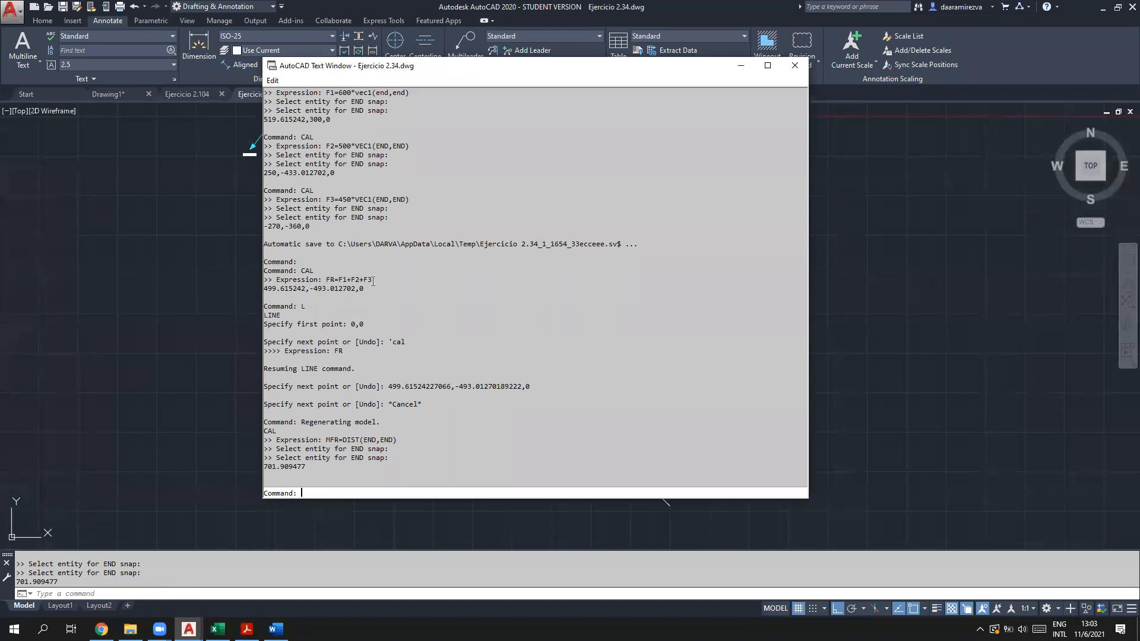
Step: Move the history window off the diagram and start a CAL expression FRX=
{"action": "left_click_drag", "start_coordinate": [325, 279], "coordinate": [252, 291]}
{"action": "mouse_move", "coordinate": [359, 289]}
{"action": "left_mouse_down"}
{"action": "mouse_move", "coordinate": [310, 290]}
{"action": "mouse_move", "coordinate": [359, 289]}
{"action": "left_mouse_up"}
{"action": "left_click_drag", "start_coordinate": [494, 66], "coordinate": [696, 73]}
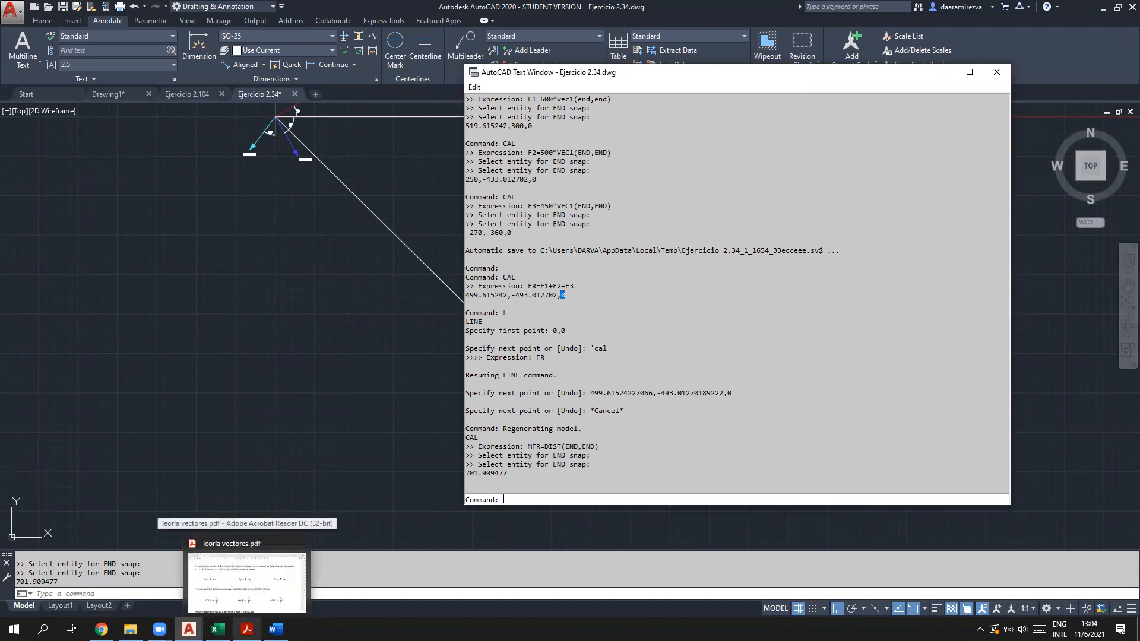
{"action": "type", "text": "CAL"}
{"action": "key", "text": "Return"}
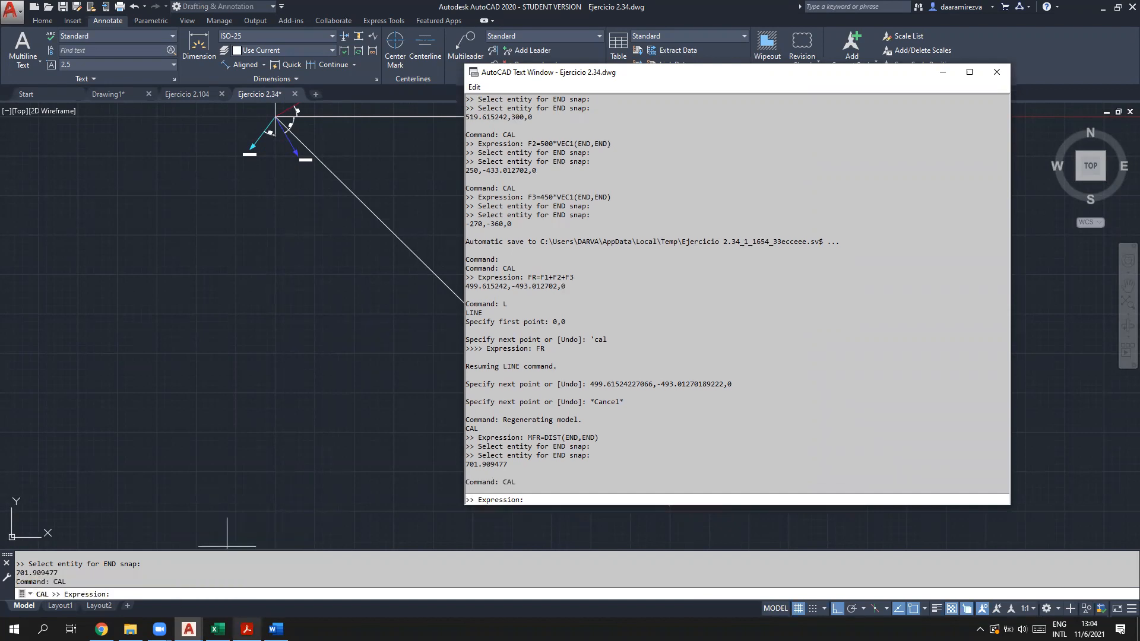
{"action": "type", "text": "X"}
{"action": "type", "text": "F"}
{"action": "key", "text": "BackSpace"}
{"action": "key", "text": "BackSpace"}
{"action": "type", "text": "F"}
{"action": "type", "text": "="}
Step: Switch to the PDF and select F in the Fx = F·ux formula
{"action": "mouse_move", "coordinate": [247, 630]}
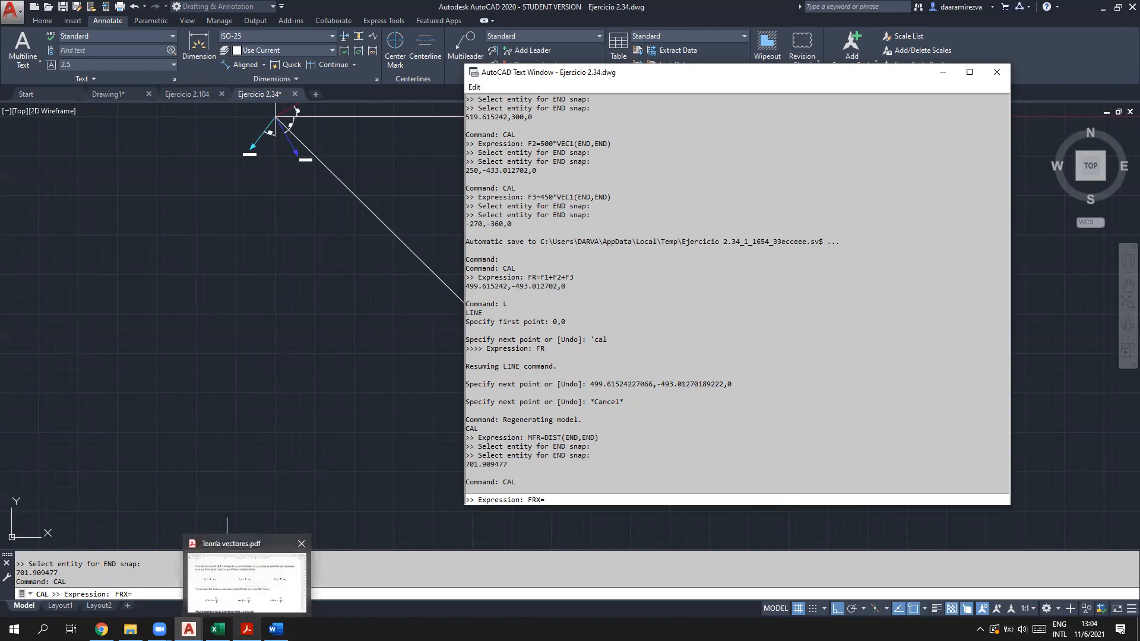
{"action": "left_click", "coordinate": [248, 579]}
{"action": "left_click_drag", "start_coordinate": [214, 252], "coordinate": [270, 270]}
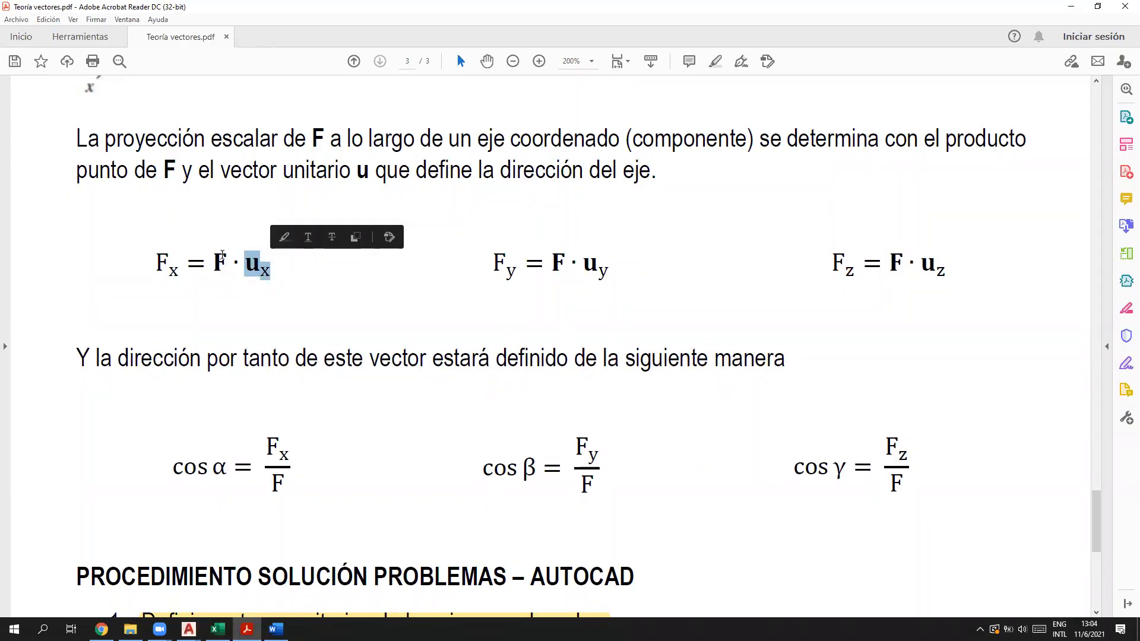
Step: Check F and ux in the Fx = F·ux formula, then return to AutoCAD
{"action": "left_click", "coordinate": [217, 263]}
{"action": "double_click", "coordinate": [217, 263]}
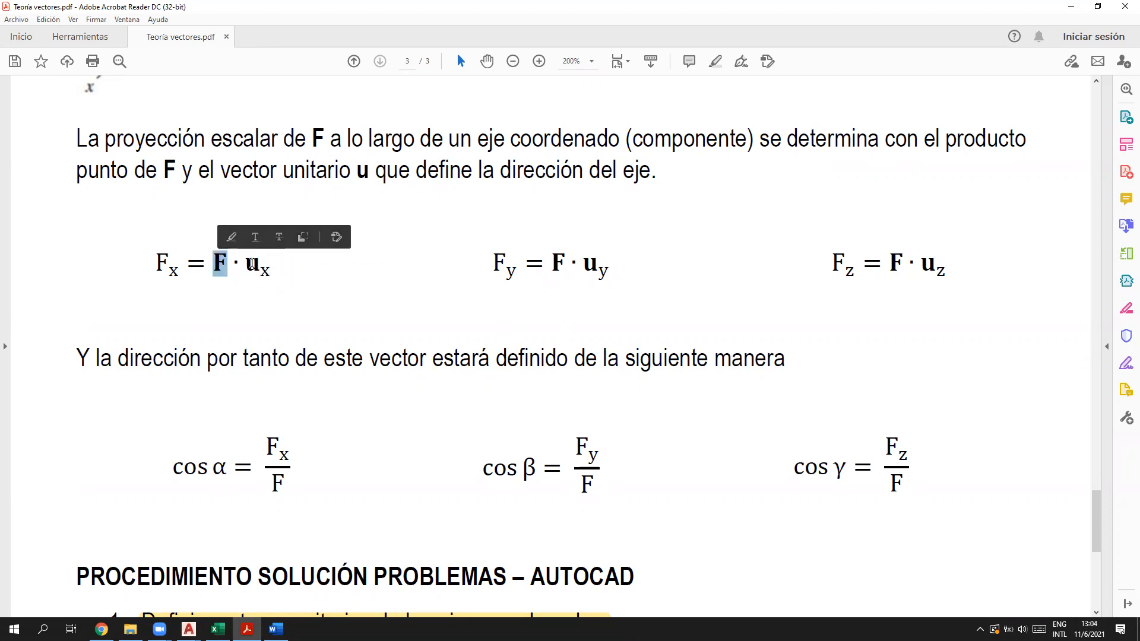
{"action": "left_click_drag", "start_coordinate": [245, 260], "coordinate": [270, 274]}
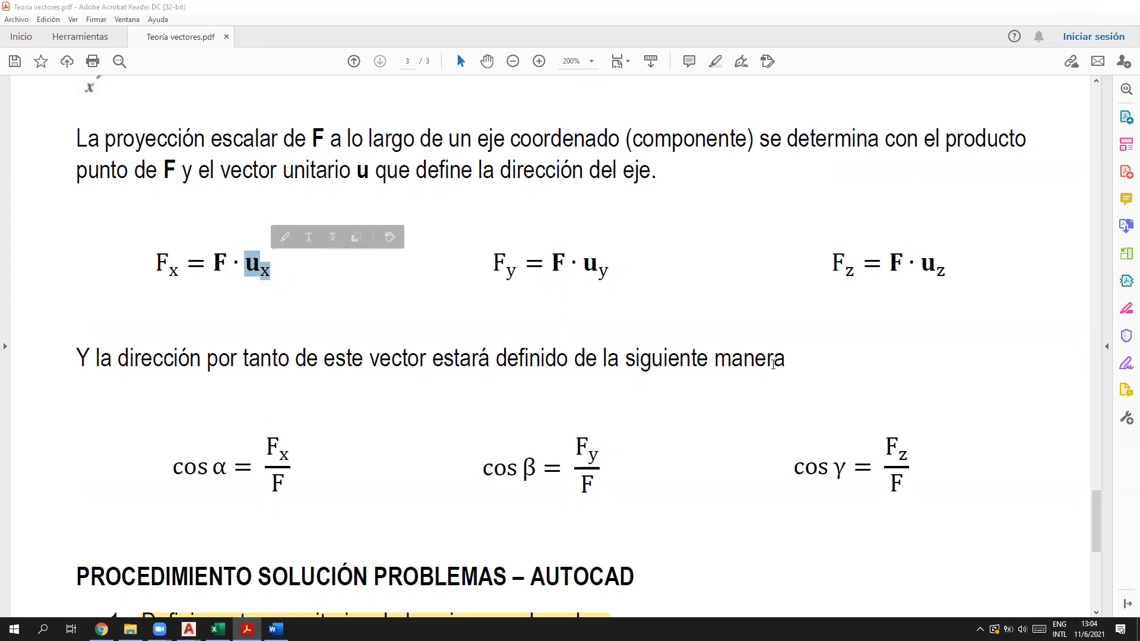
{"action": "key", "text": "alt+Tab"}
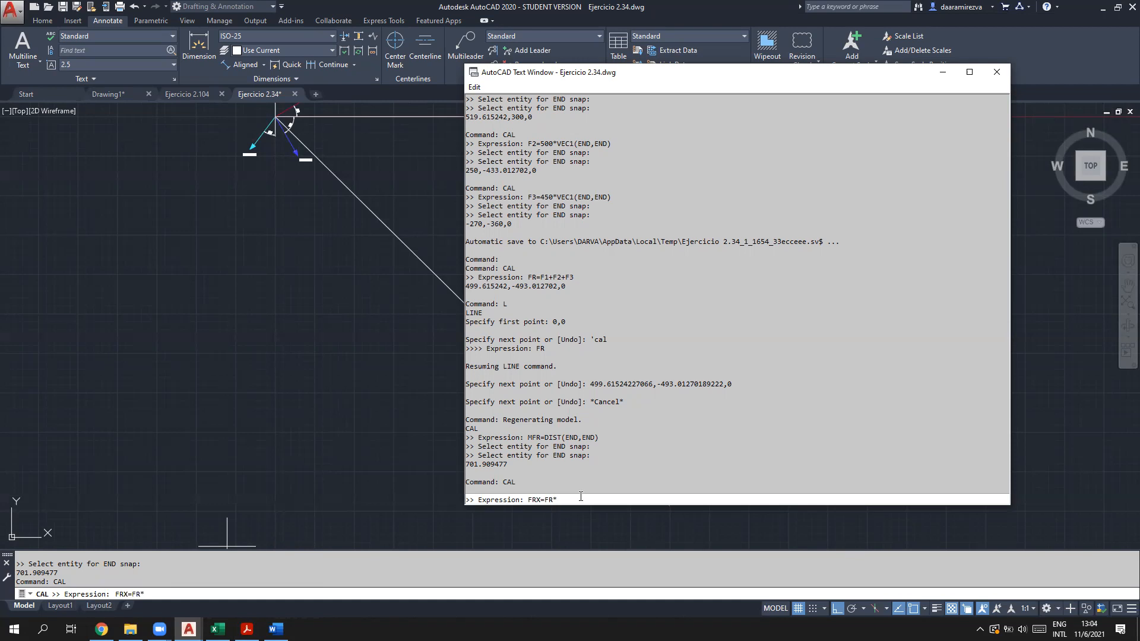
Step: Complete FRX=FR*ux and evaluate it, giving 499.615242
{"action": "type", "text": "ux"}
{"action": "scroll", "coordinate": [583, 294], "scroll_direction": "up", "scroll_amount": 6}
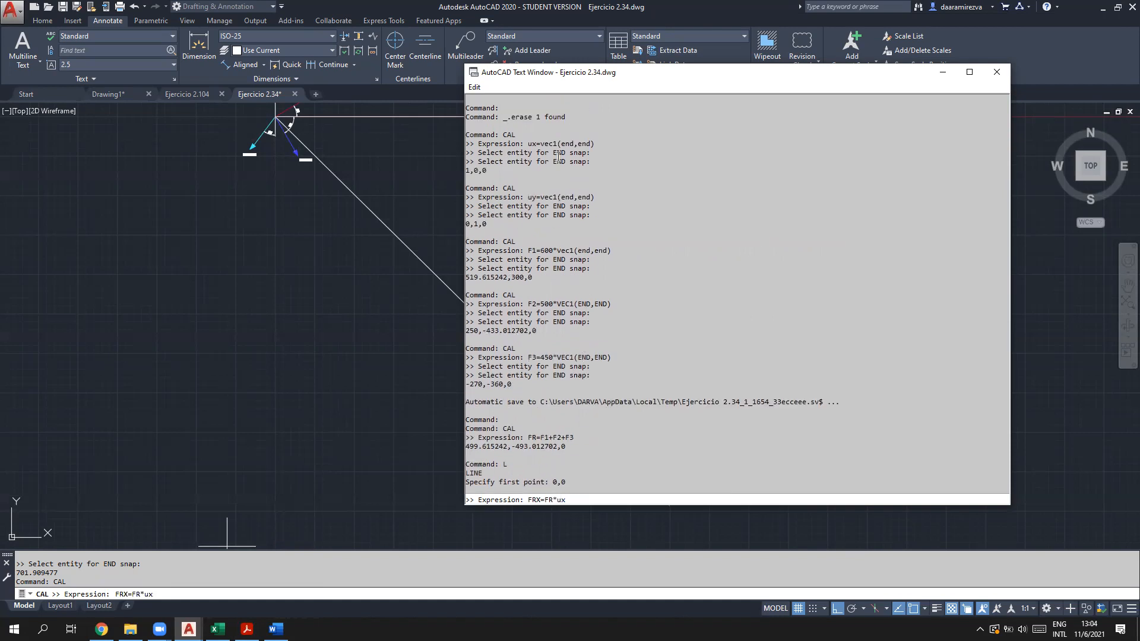
{"action": "scroll", "coordinate": [645, 431], "scroll_direction": "down", "scroll_amount": 2}
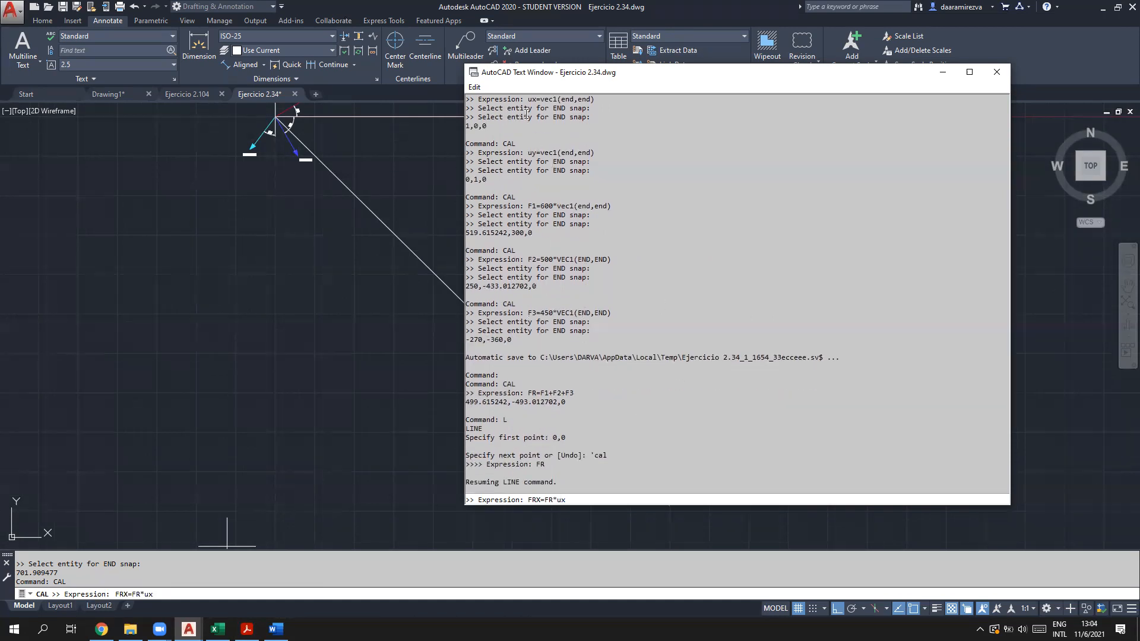
{"action": "scroll", "coordinate": [596, 493], "scroll_direction": "down", "scroll_amount": 4}
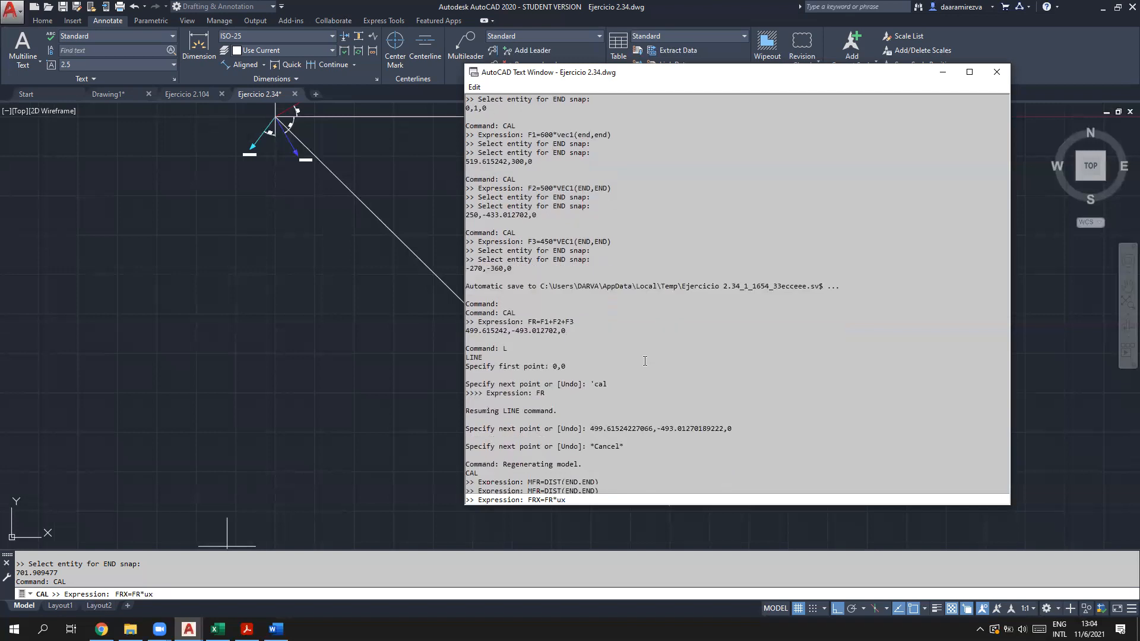
{"action": "left_click_drag", "start_coordinate": [503, 289], "coordinate": [473, 292]}
{"action": "left_click", "coordinate": [581, 500]}
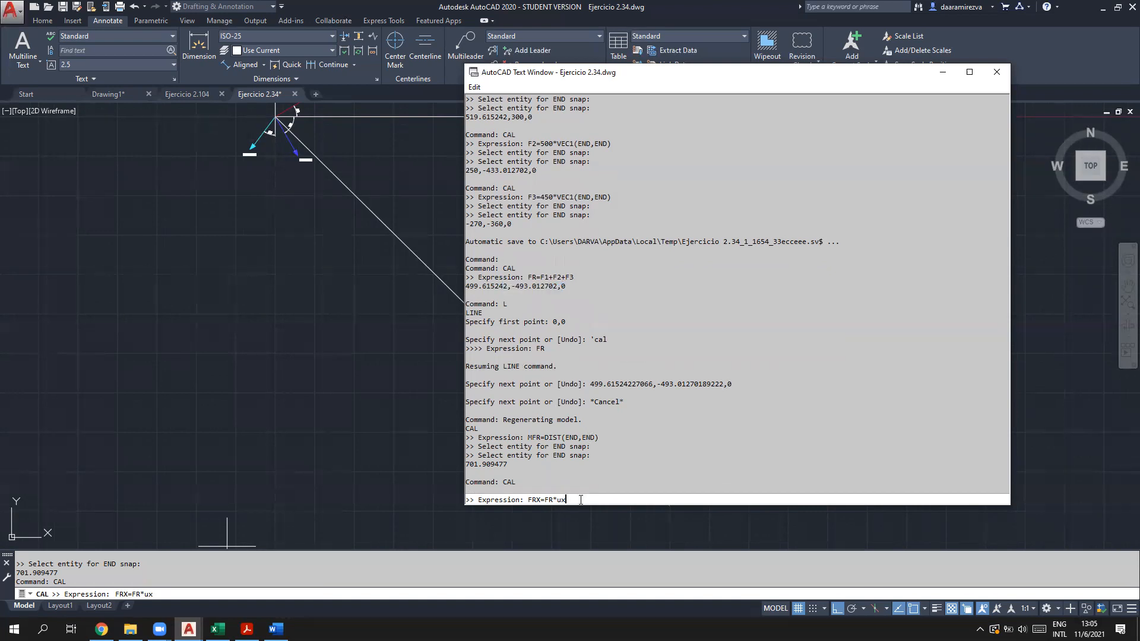
{"action": "key", "text": "Return"}
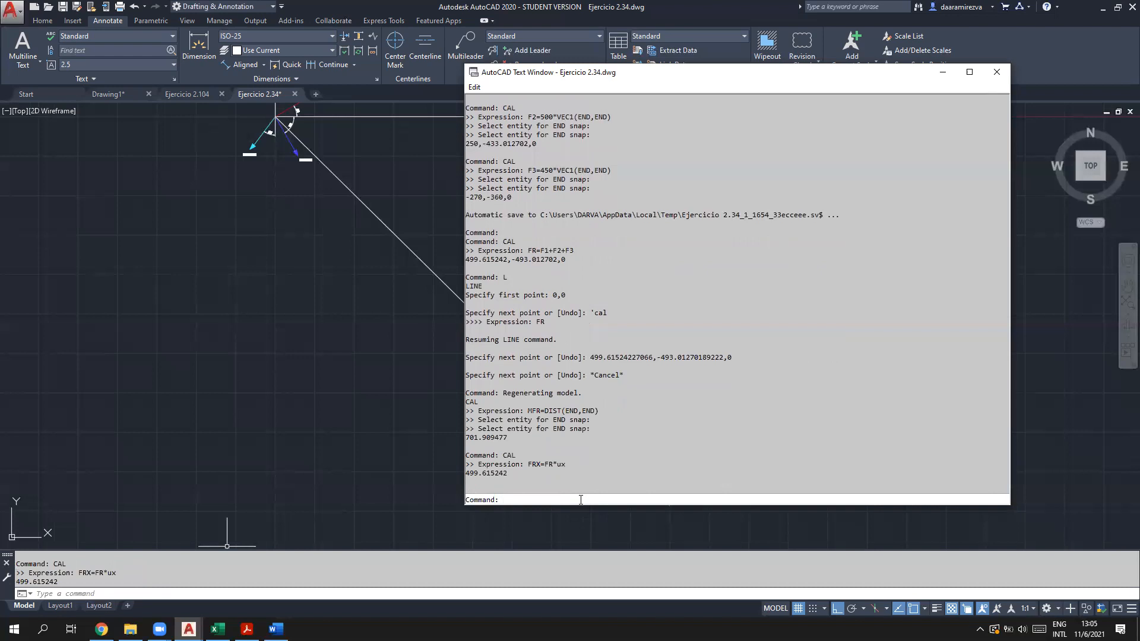
Step: Compute FRY=FR*uy with CAL, giving -493.012702
{"action": "type", "text": "CAL"}
{"action": "key", "text": "Return"}
{"action": "type", "text": "FRY=FR"}
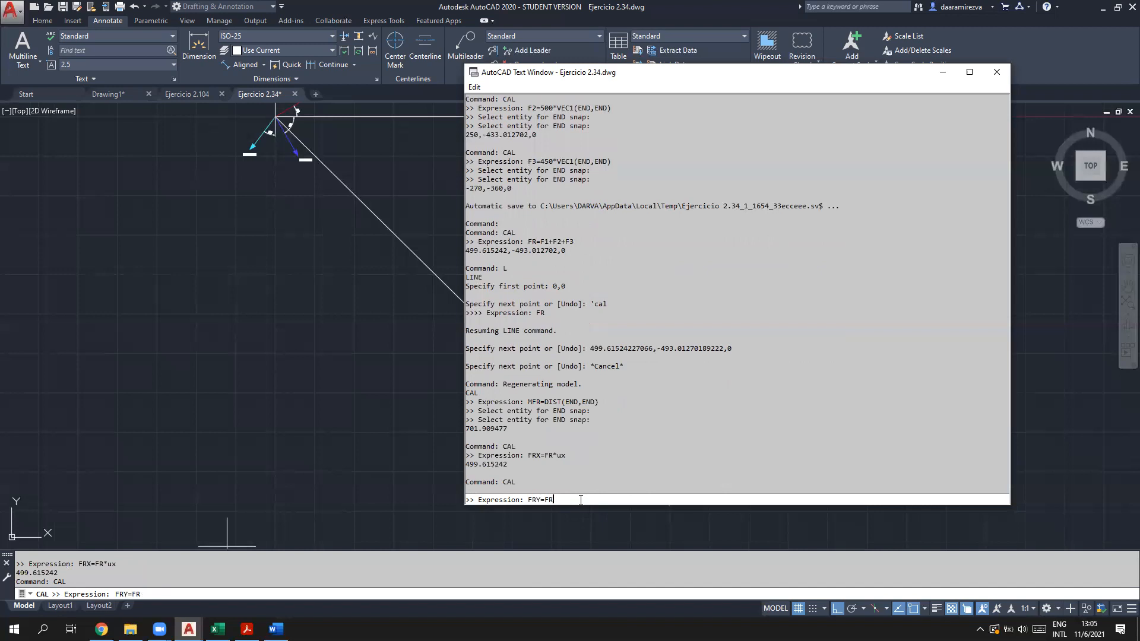
{"action": "type", "text": "*uy"}
{"action": "key", "text": "Return"}
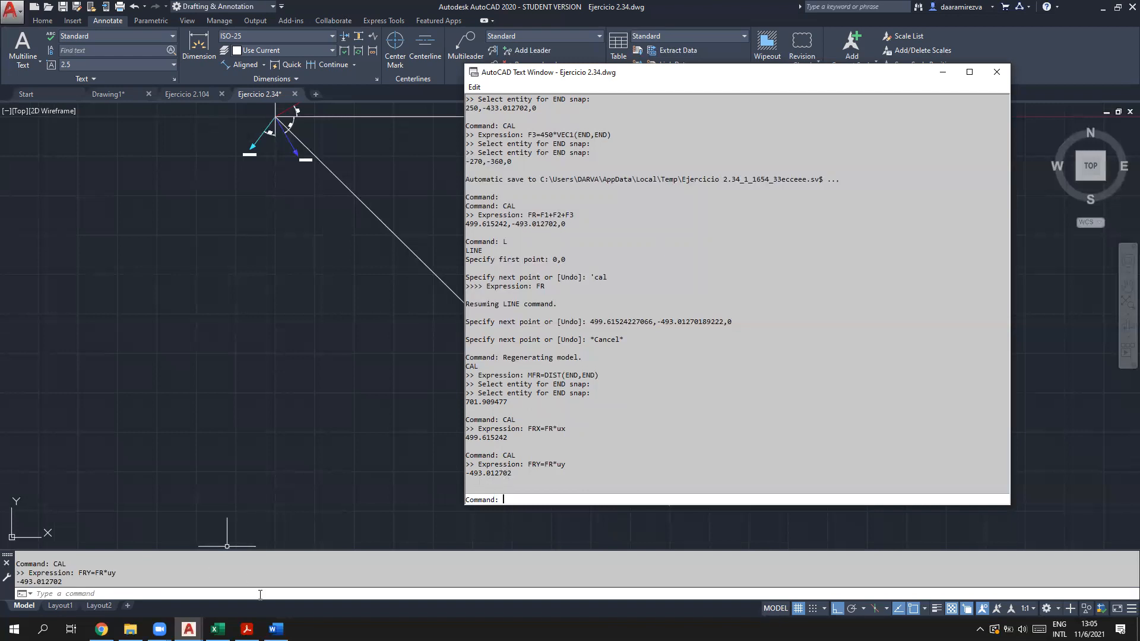
Step: Highlight step 5 of the PDF procedure list in yellow
{"action": "mouse_move", "coordinate": [247, 629]}
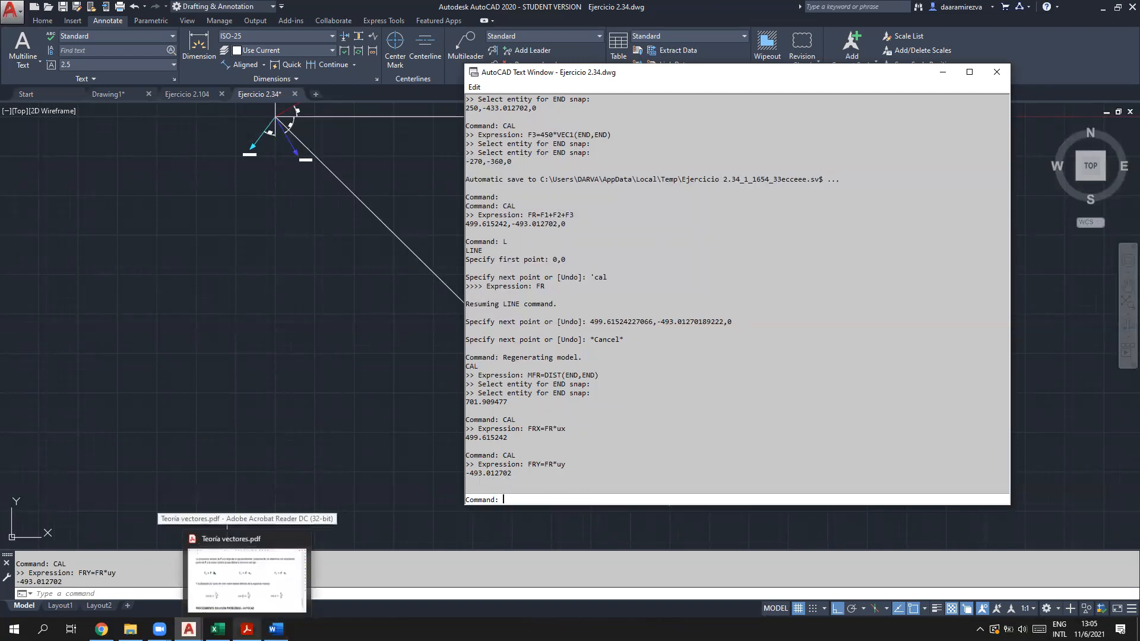
{"action": "left_click", "coordinate": [246, 579]}
{"action": "scroll", "coordinate": [407, 475], "scroll_direction": "down", "scroll_amount": 8}
{"action": "left_click_drag", "start_coordinate": [923, 265], "coordinate": [110, 265]}
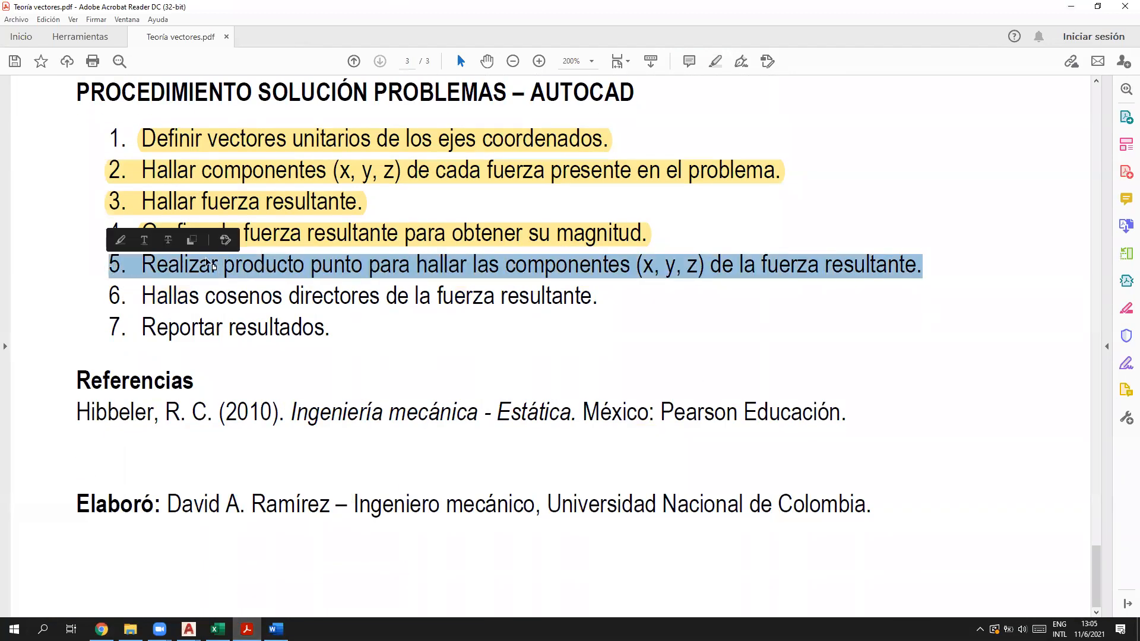
{"action": "left_click", "coordinate": [715, 61]}
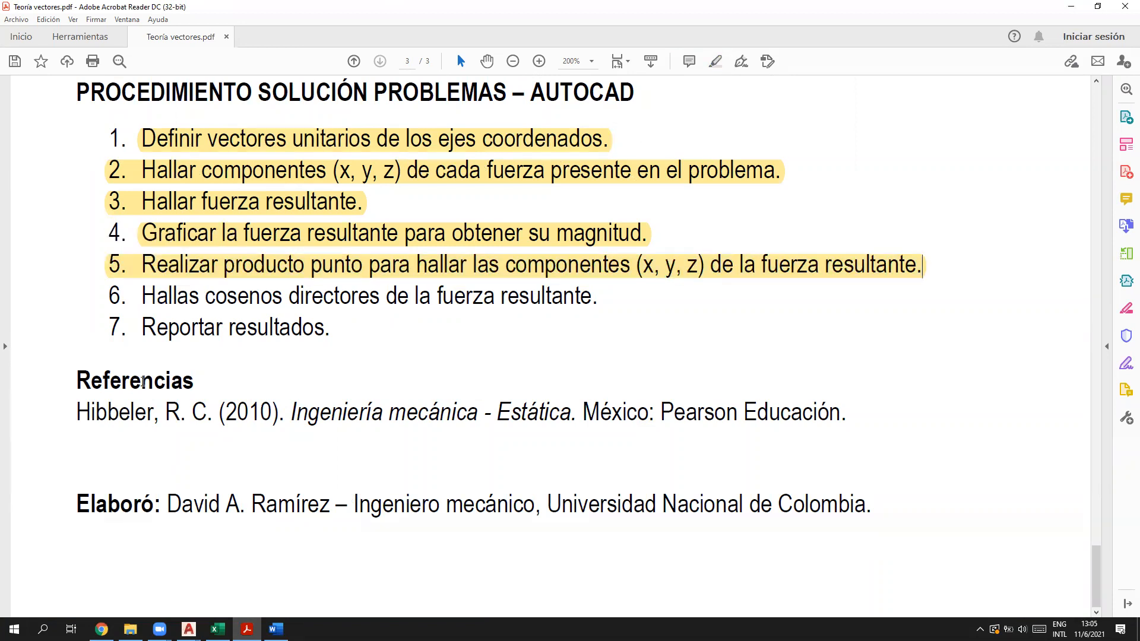
Step: Review step 6 and the cos α, cos β and cos γ direction-cosine formulas
{"action": "scroll", "coordinate": [189, 370], "scroll_direction": "up", "scroll_amount": 2}
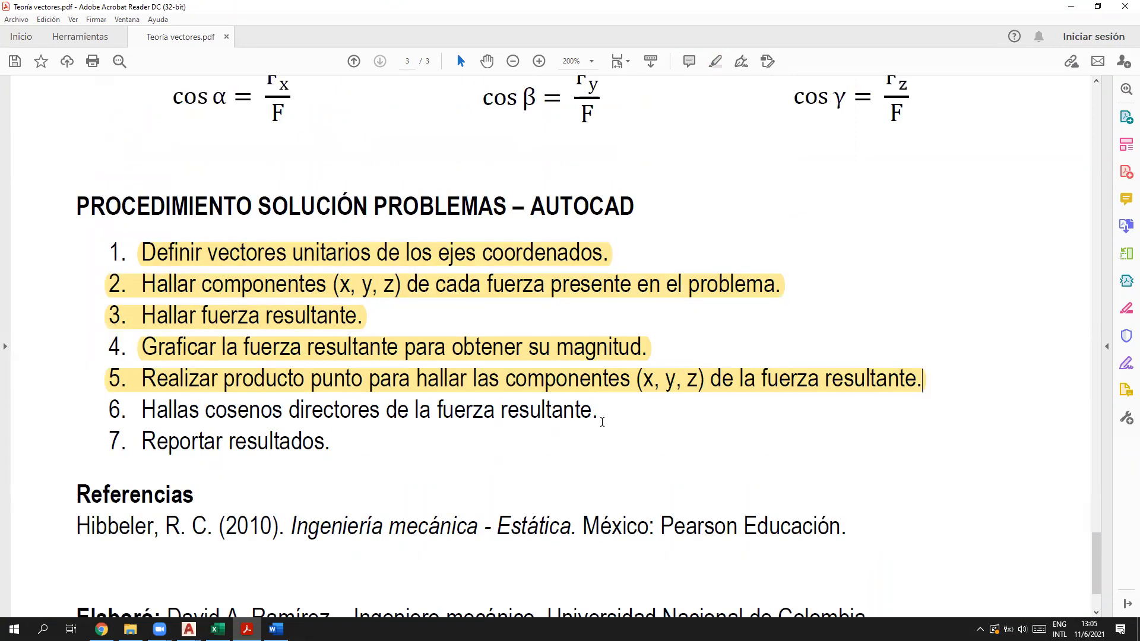
{"action": "left_click_drag", "start_coordinate": [602, 414], "coordinate": [3, 428]}
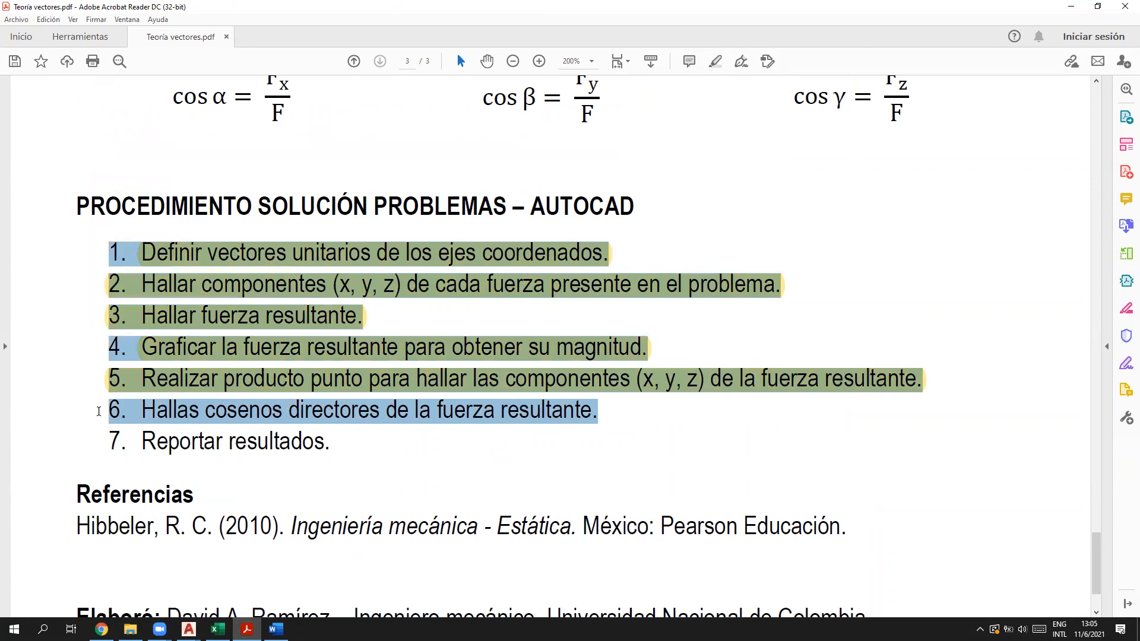
{"action": "left_click_drag", "start_coordinate": [99, 412], "coordinate": [136, 417]}
{"action": "scroll", "coordinate": [656, 456], "scroll_direction": "up", "scroll_amount": 2}
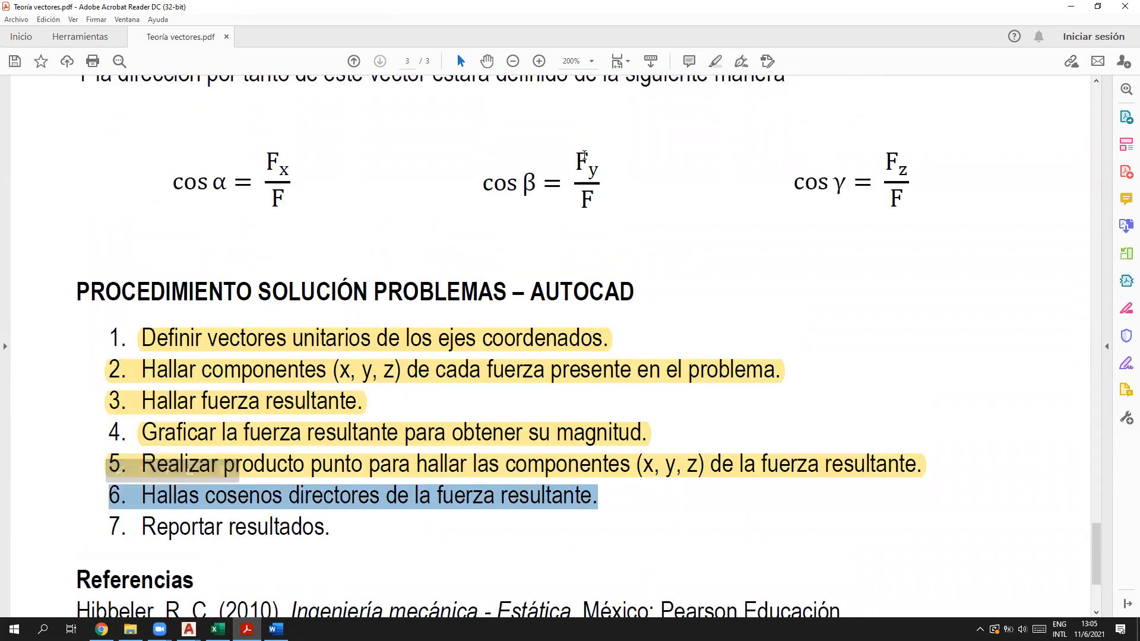
{"action": "left_click_drag", "start_coordinate": [267, 156], "coordinate": [292, 194]}
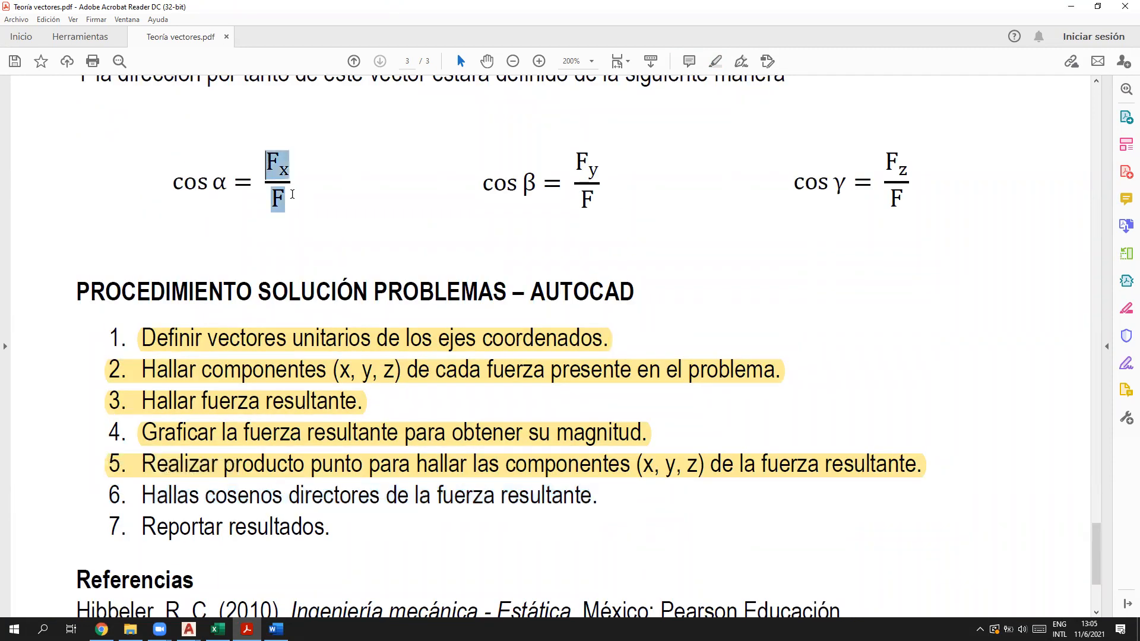
{"action": "left_click_drag", "start_coordinate": [572, 152], "coordinate": [613, 208]}
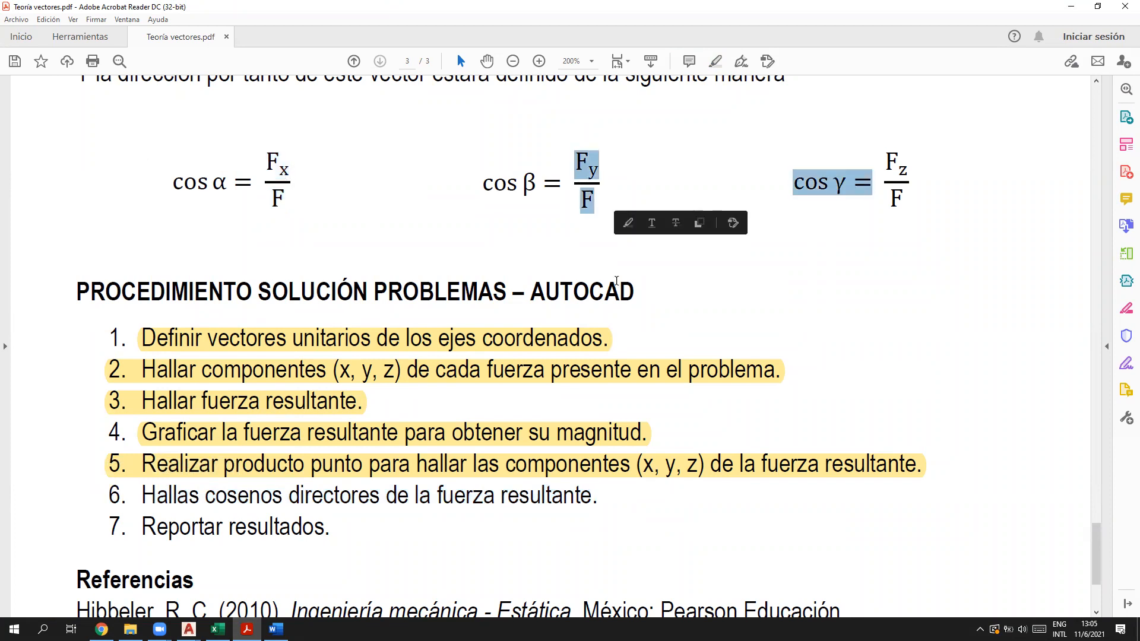
{"action": "left_click", "coordinate": [594, 261]}
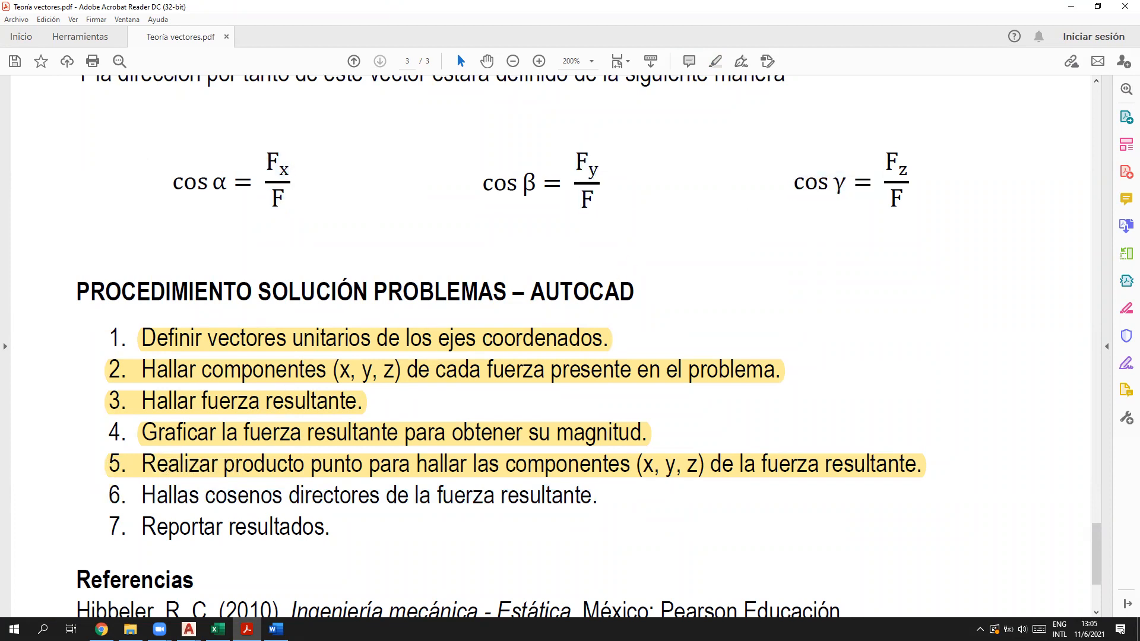
Step: Return to the Ejercicio 2.34 drawing and pan the force diagram into view
{"action": "left_click", "coordinate": [188, 629]}
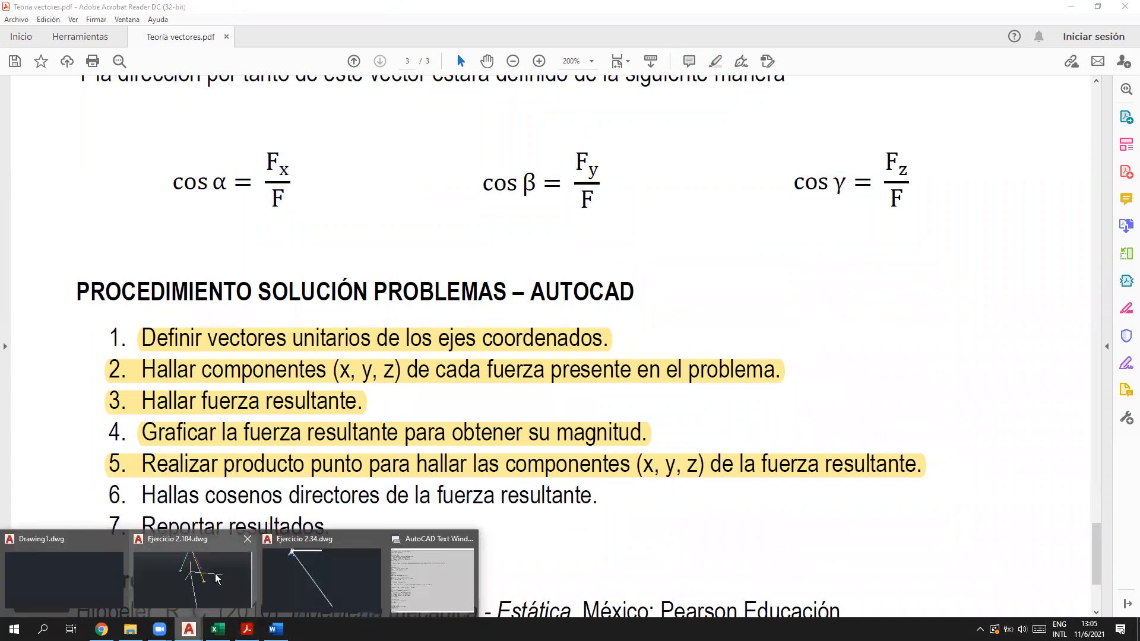
{"action": "left_click", "coordinate": [318, 579]}
{"action": "scroll", "coordinate": [419, 287], "scroll_direction": "down", "scroll_amount": 5}
{"action": "mouse_move", "coordinate": [394, 291]}
{"action": "middle_mouse_down"}
{"action": "mouse_move", "coordinate": [403, 337]}
{"action": "mouse_move", "coordinate": [389, 334]}
{"action": "middle_mouse_up"}
Step: Centre the force diagram on screen and go back to the Annotate commands
{"action": "scroll", "coordinate": [403, 336], "scroll_direction": "up", "scroll_amount": 3}
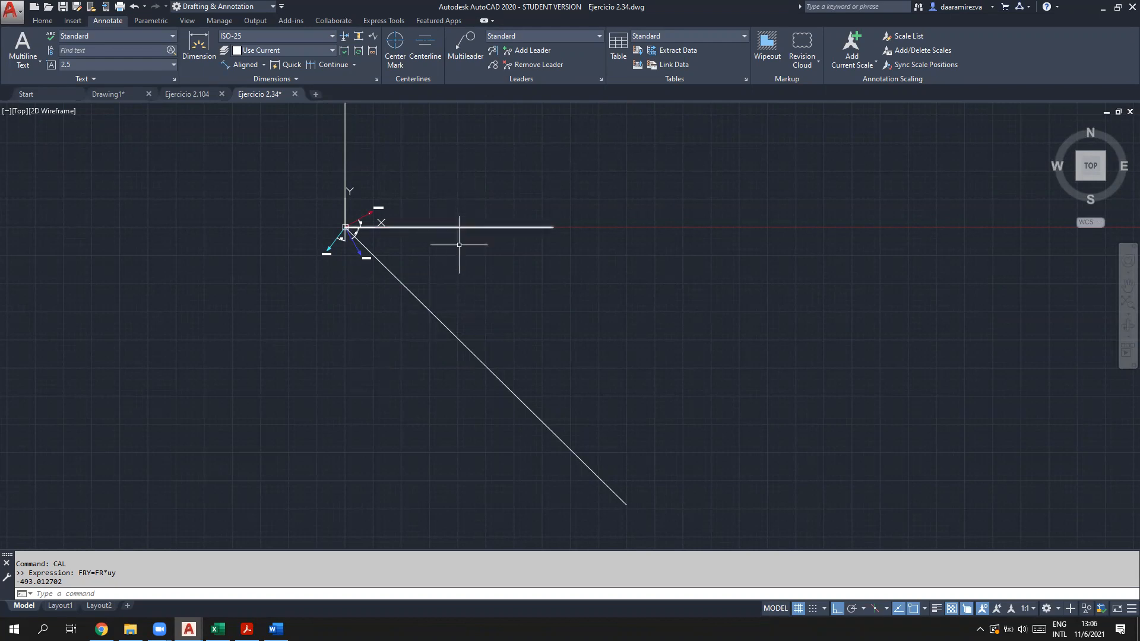
{"action": "scroll", "coordinate": [375, 241], "scroll_direction": "up", "scroll_amount": 6}
{"action": "middle_click_drag", "start_coordinate": [377, 237], "coordinate": [374, 260]}
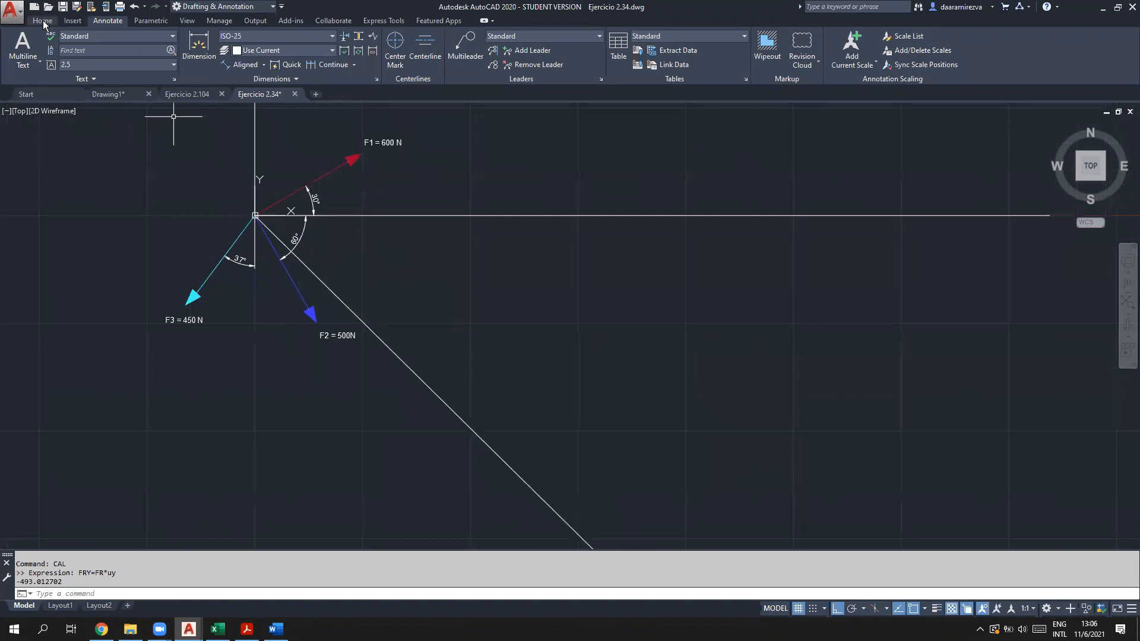
{"action": "left_click", "coordinate": [44, 21]}
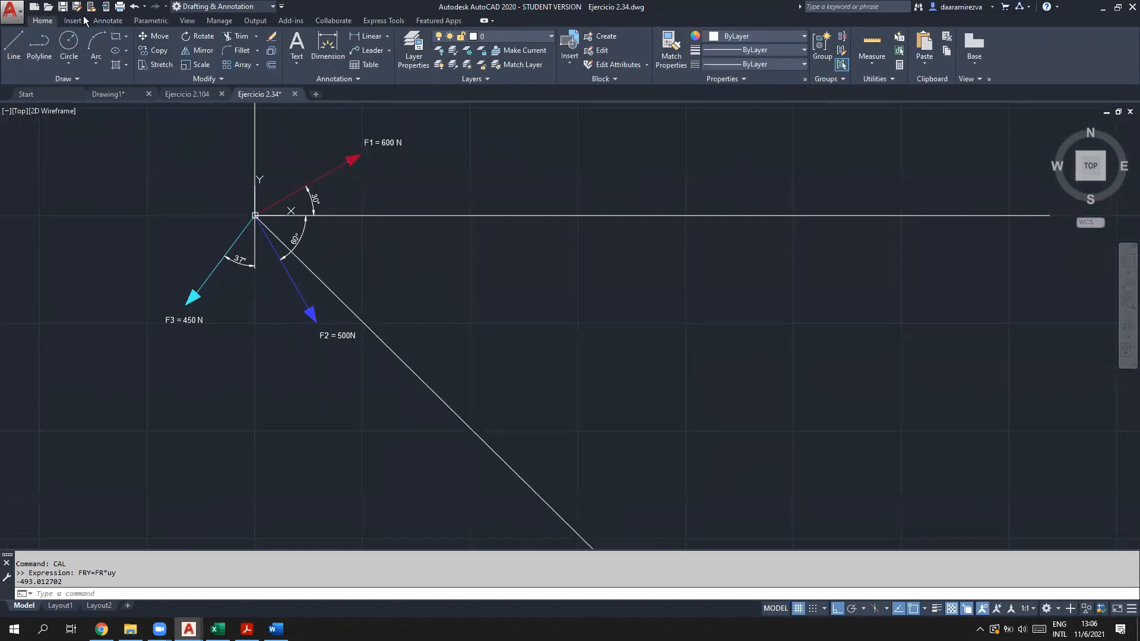
{"action": "left_click", "coordinate": [108, 21]}
Step: Add a 45° angular dimension between the horizontal axis and the resultant line
{"action": "left_click", "coordinate": [264, 64]}
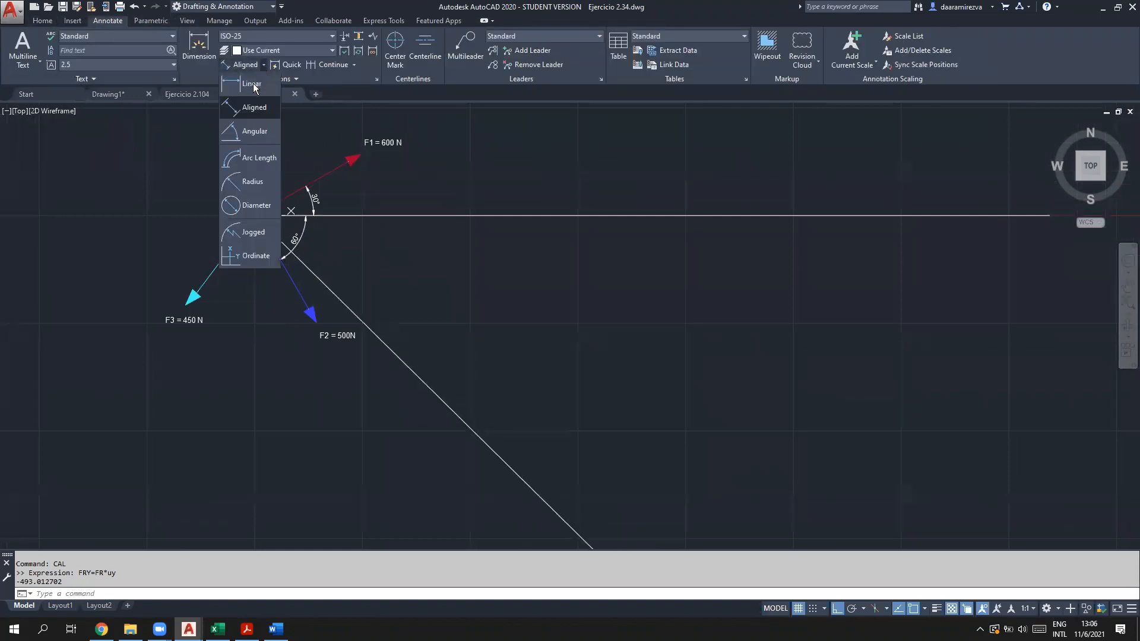
{"action": "left_click", "coordinate": [252, 131]}
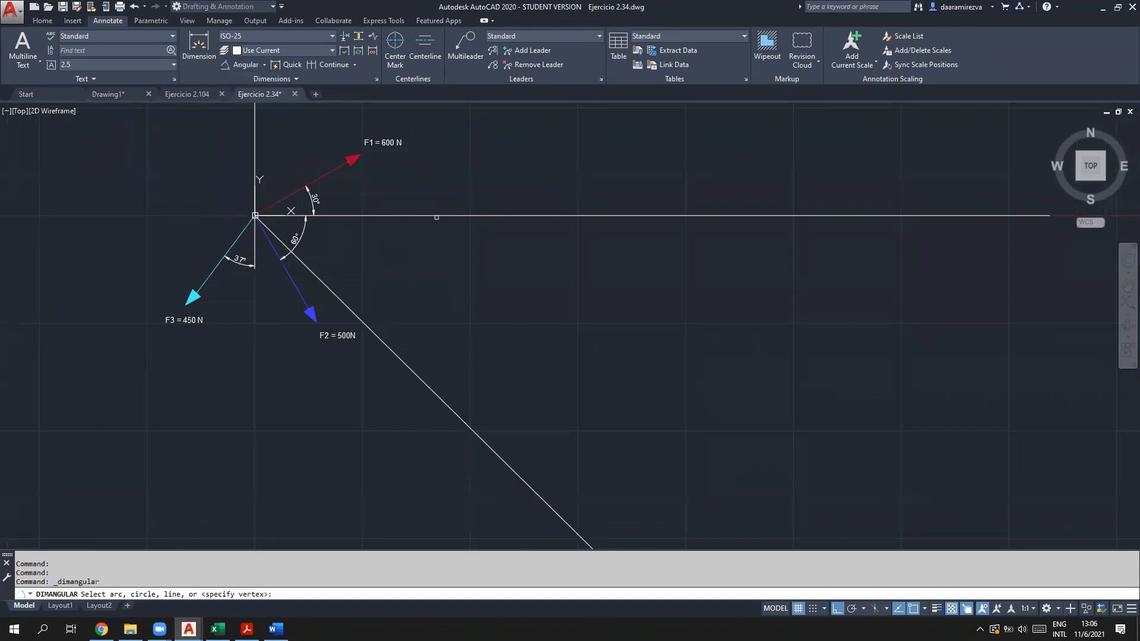
{"action": "left_click", "coordinate": [255, 215]}
{"action": "left_click", "coordinate": [407, 354]}
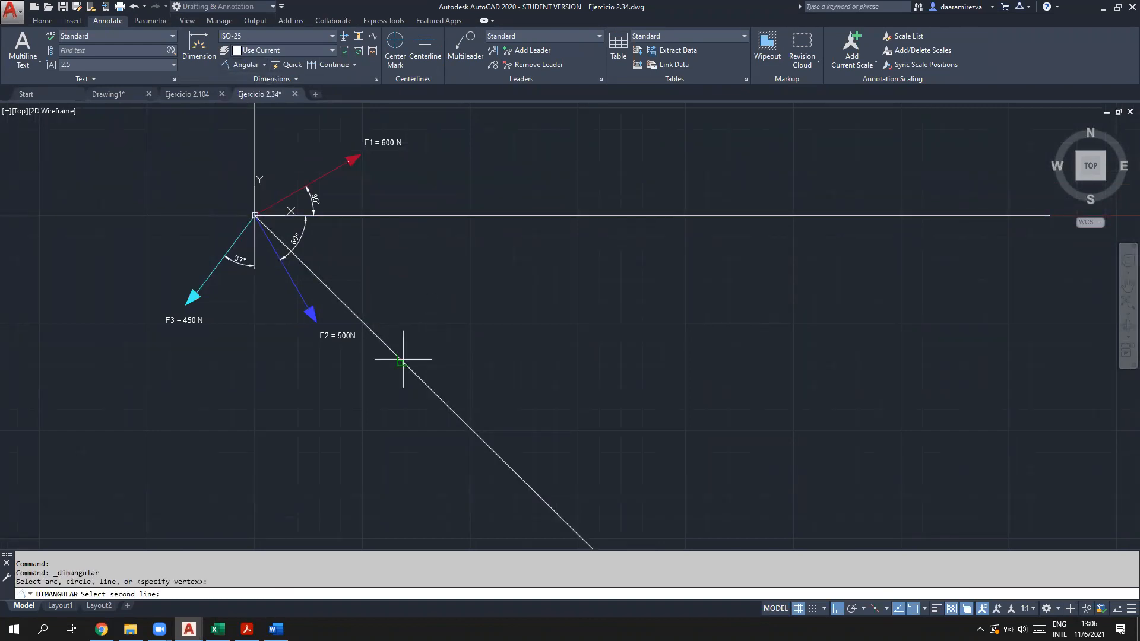
{"action": "left_click", "coordinate": [542, 327]}
{"action": "scroll", "coordinate": [543, 328], "scroll_direction": "up", "scroll_amount": 2}
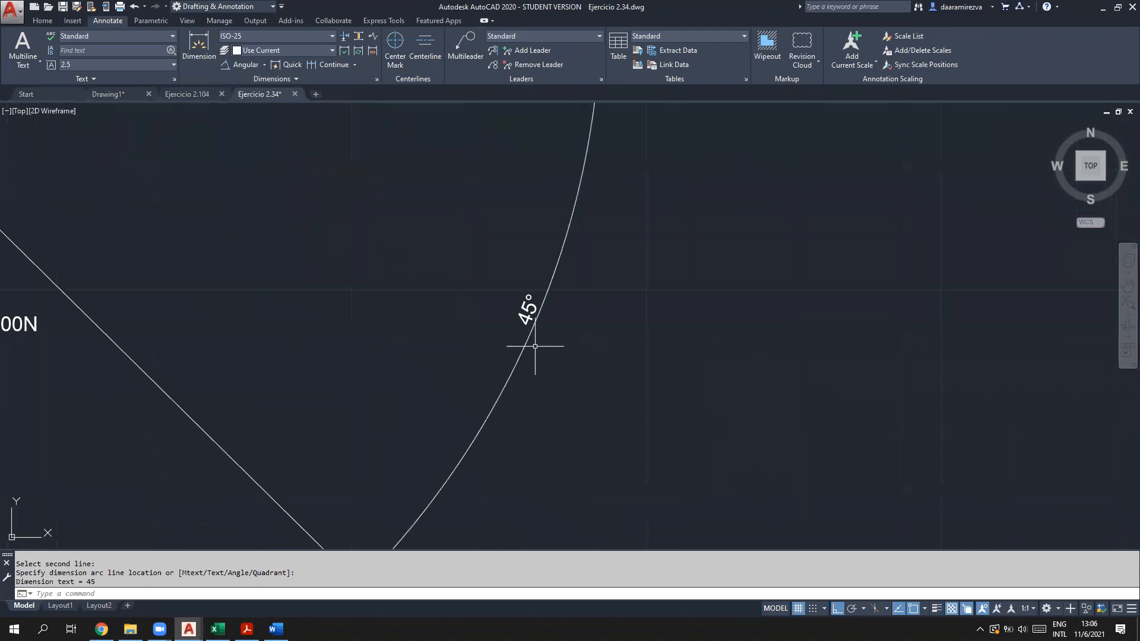
{"action": "scroll", "coordinate": [534, 335], "scroll_direction": "down", "scroll_amount": 5}
{"action": "middle_click_drag", "start_coordinate": [634, 319], "coordinate": [561, 274]}
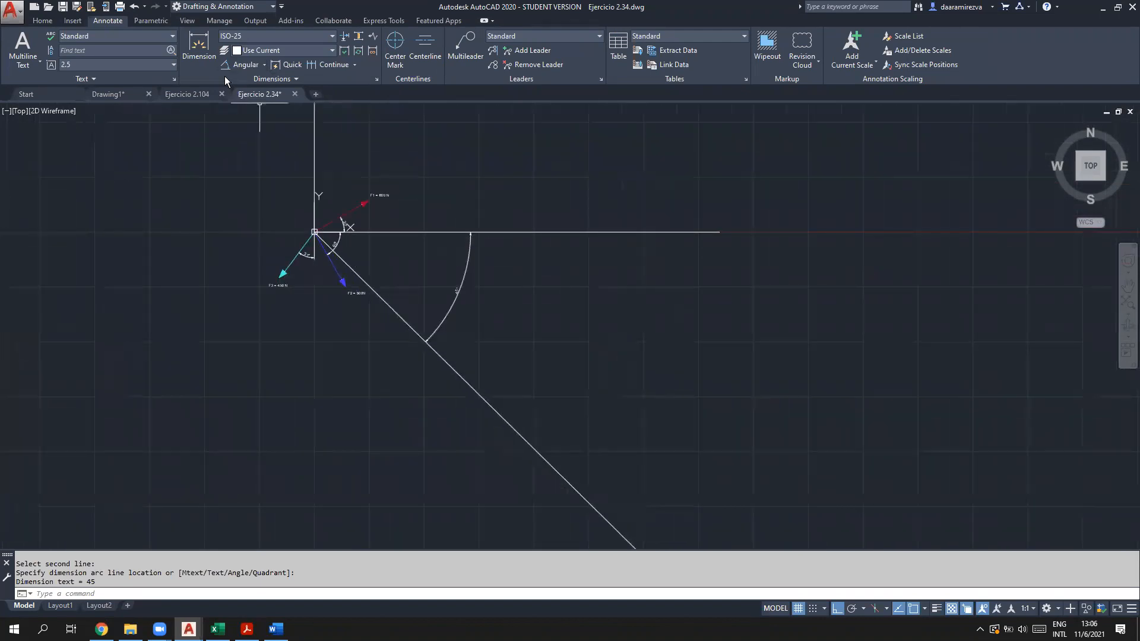
Step: Add a second angle from the resultant to the vertical axis, then erase it
{"action": "left_click", "coordinate": [242, 64]}
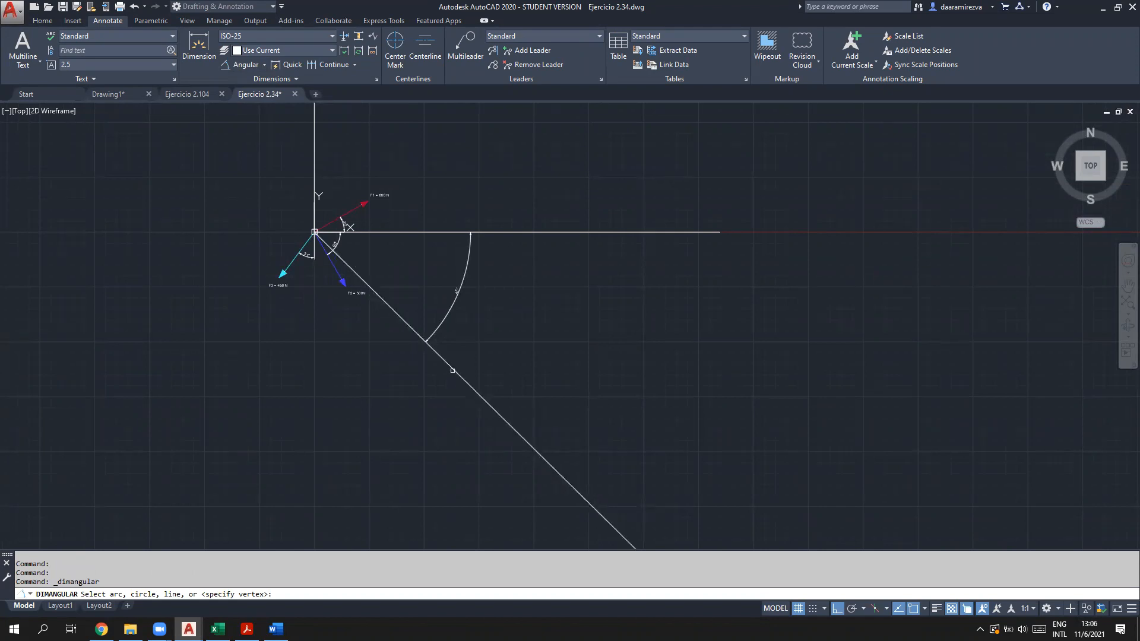
{"action": "left_click", "coordinate": [440, 353]}
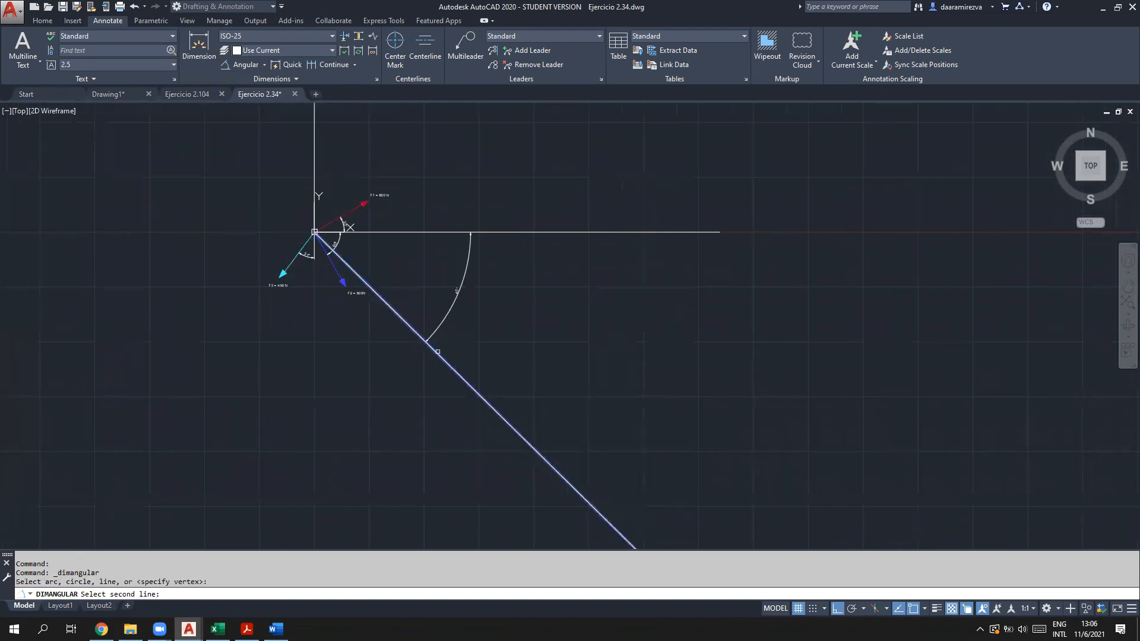
{"action": "left_click", "coordinate": [314, 178]}
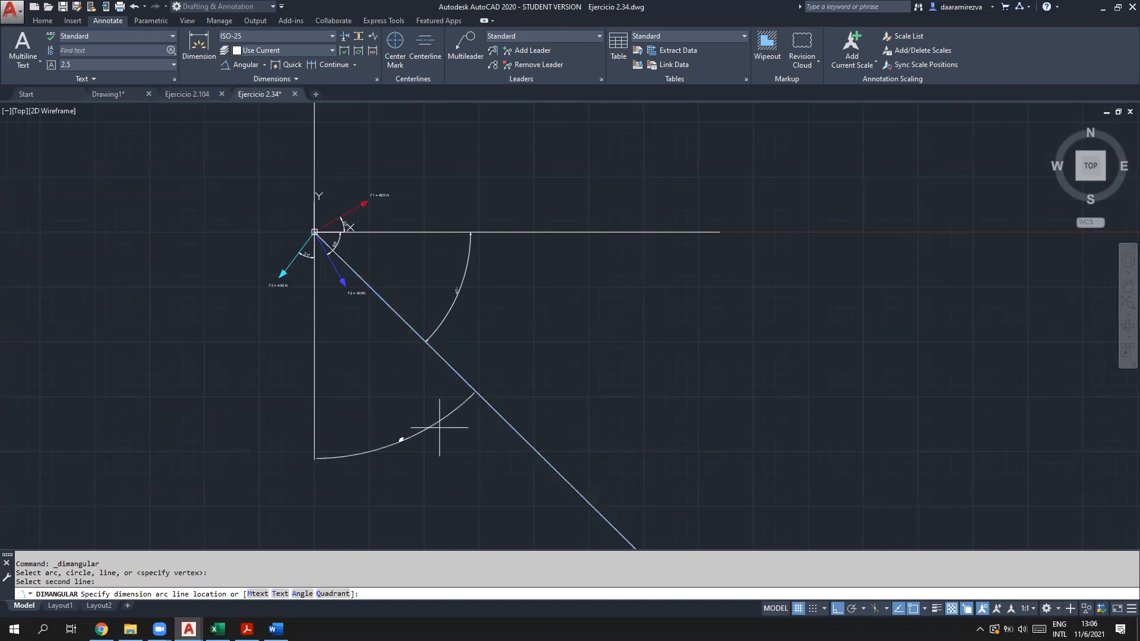
{"action": "left_click", "coordinate": [373, 466]}
{"action": "scroll", "coordinate": [329, 497], "scroll_direction": "up", "scroll_amount": 5}
{"action": "scroll", "coordinate": [382, 501], "scroll_direction": "down", "scroll_amount": 7}
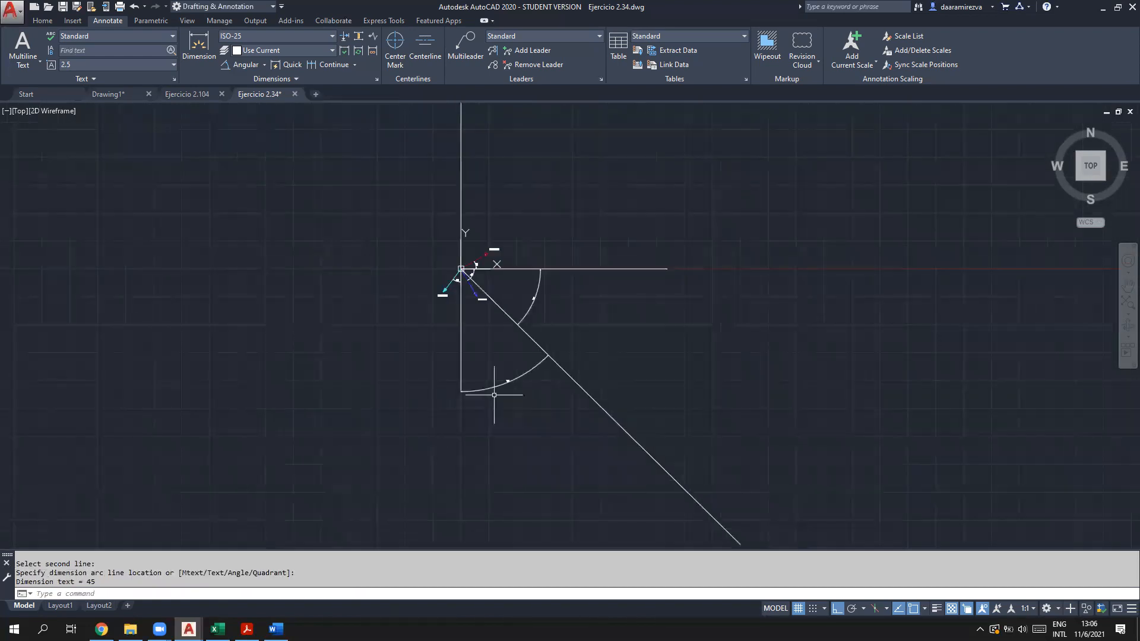
{"action": "scroll", "coordinate": [510, 409], "scroll_direction": "up", "scroll_amount": 2}
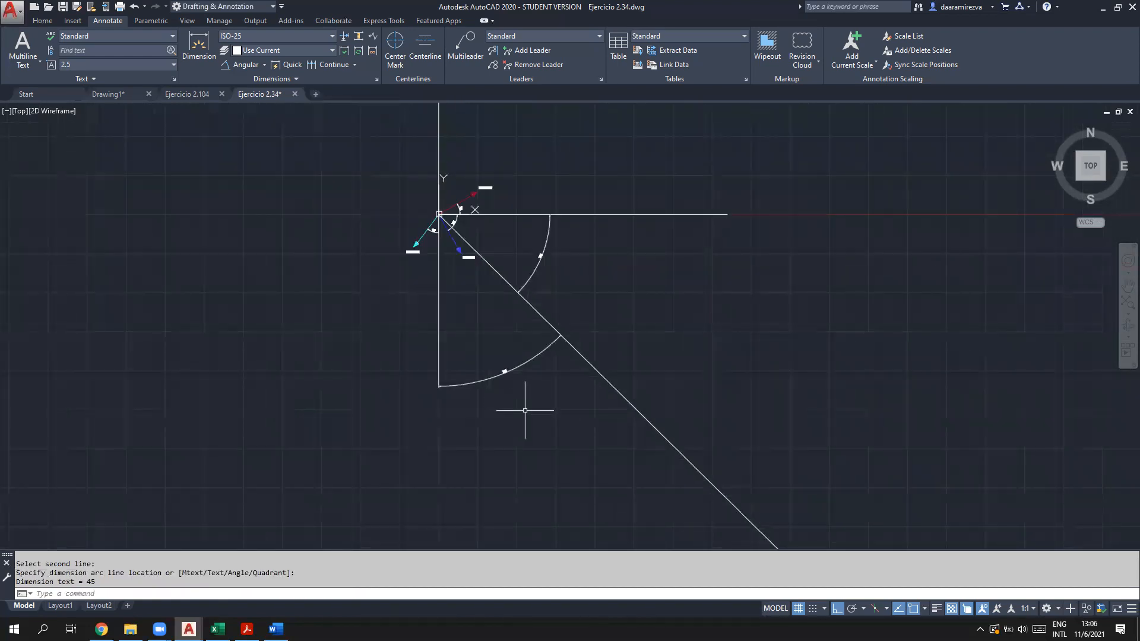
{"action": "key", "text": "Escape"}
{"action": "left_click", "coordinate": [528, 415]}
{"action": "left_click", "coordinate": [402, 343]}
{"action": "key", "text": "Delete"}
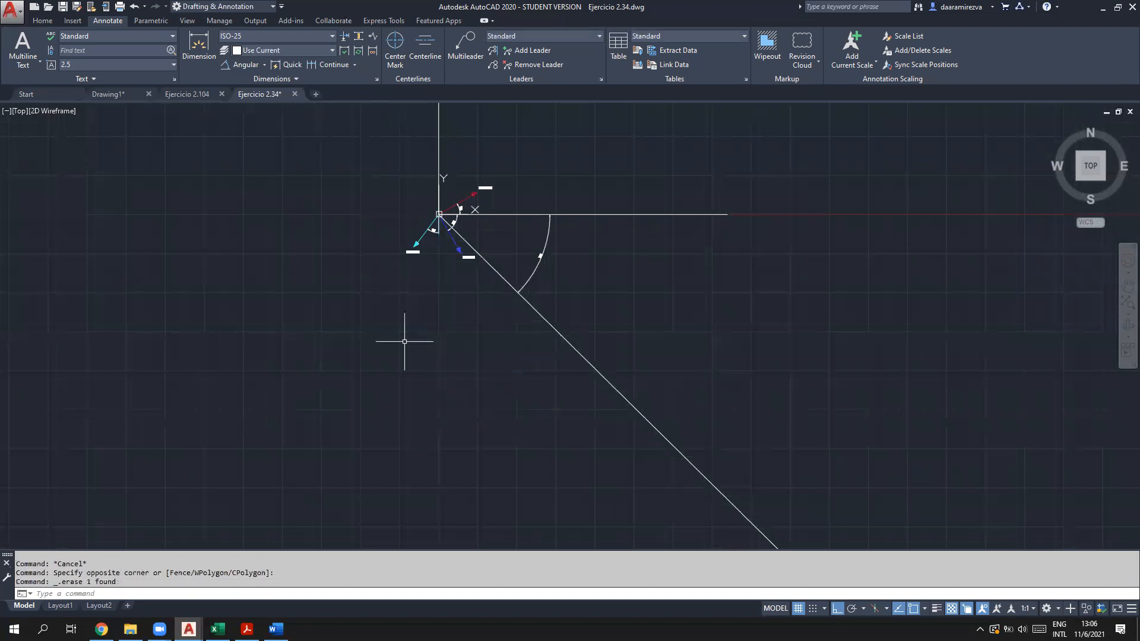
Step: Sketch strokes showing the angles from the x and y axes to the resultant, then undo them
{"action": "middle_click_drag", "start_coordinate": [568, 235], "coordinate": [518, 328]}
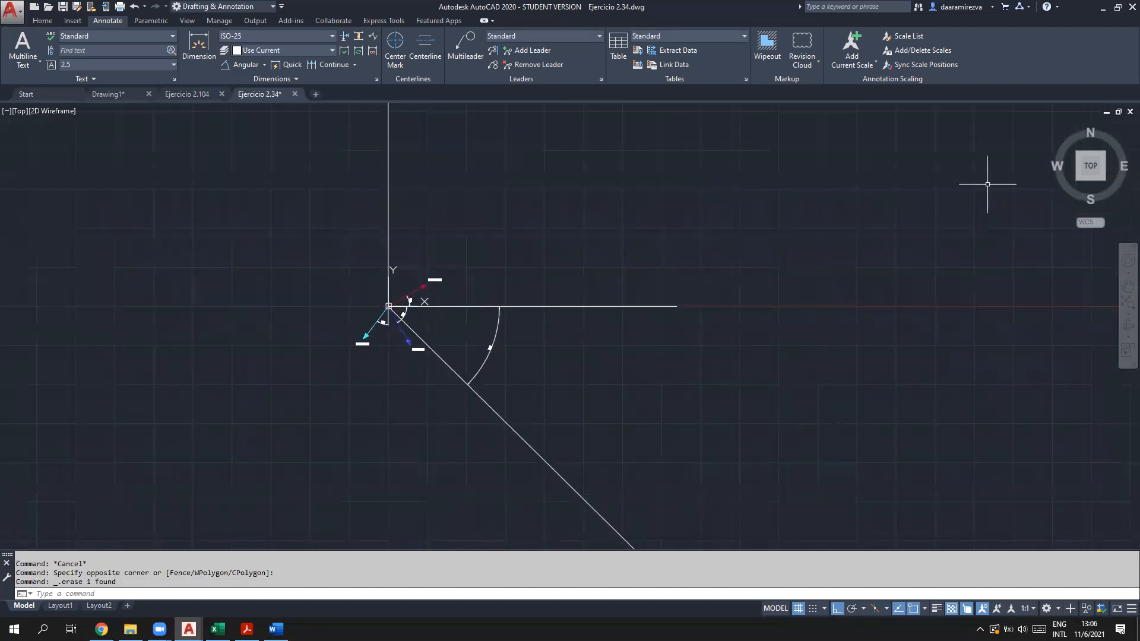
{"action": "mouse_move", "coordinate": [558, 308]}
{"action": "left_mouse_down"}
{"action": "mouse_move", "coordinate": [509, 416]}
{"action": "mouse_move", "coordinate": [521, 420]}
{"action": "left_mouse_up"}
{"action": "mouse_move", "coordinate": [389, 127]}
{"action": "left_mouse_down"}
{"action": "mouse_move", "coordinate": [451, 125]}
{"action": "mouse_move", "coordinate": [585, 463]}
{"action": "mouse_move", "coordinate": [576, 490]}
{"action": "mouse_move", "coordinate": [590, 477]}
{"action": "left_mouse_up"}
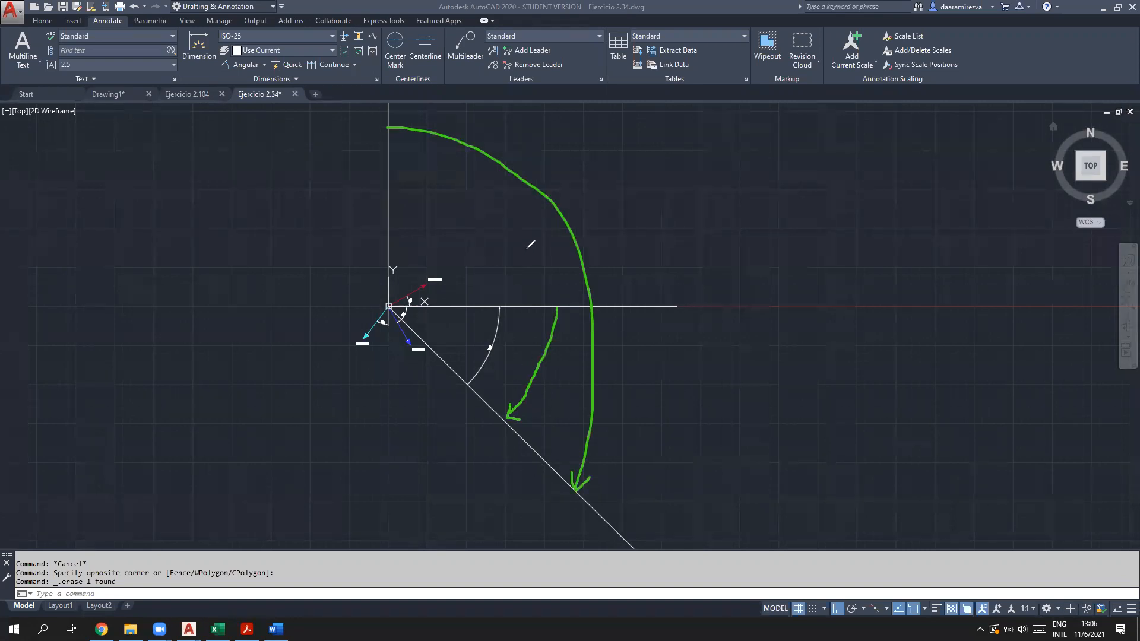
{"action": "key", "text": "ctrl+z"}
{"action": "key", "text": "ctrl+z"}
{"action": "key", "text": "ctrl+z"}
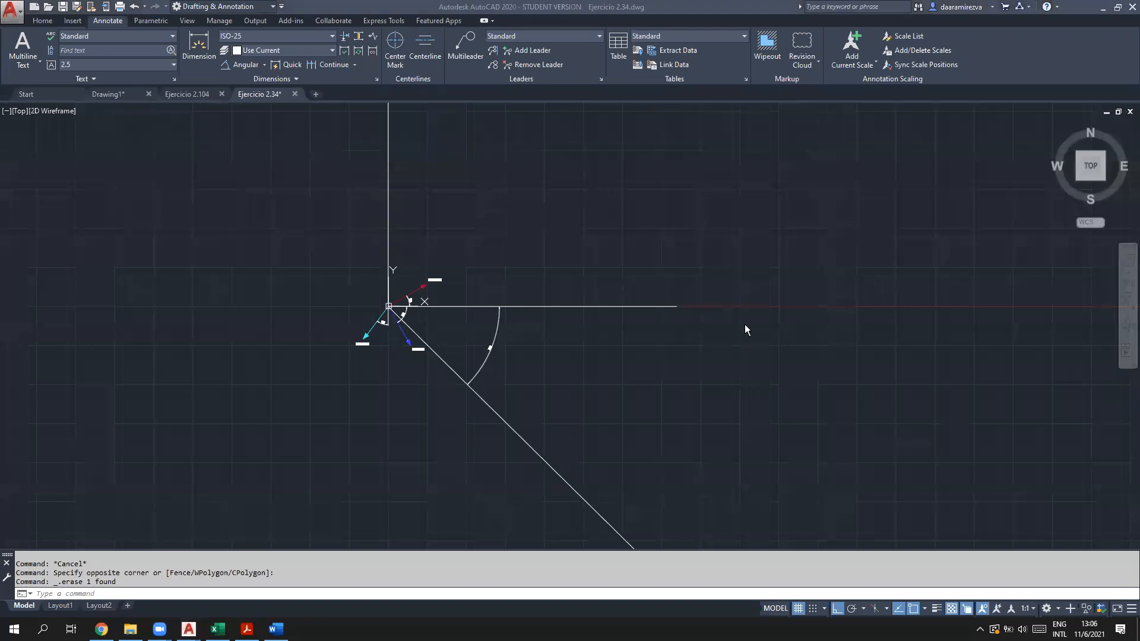
Step: Open the AutoCAD Text Window from the taskbar thumbnail
{"action": "left_click", "coordinate": [118, 594]}
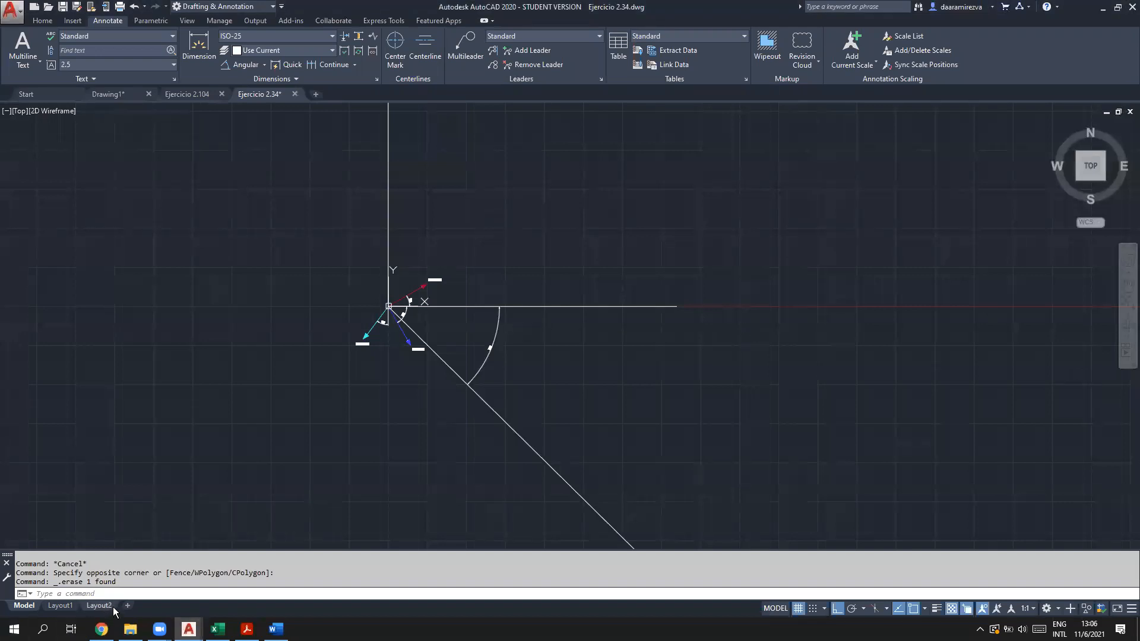
{"action": "mouse_move", "coordinate": [189, 629]}
{"action": "left_click", "coordinate": [424, 577]}
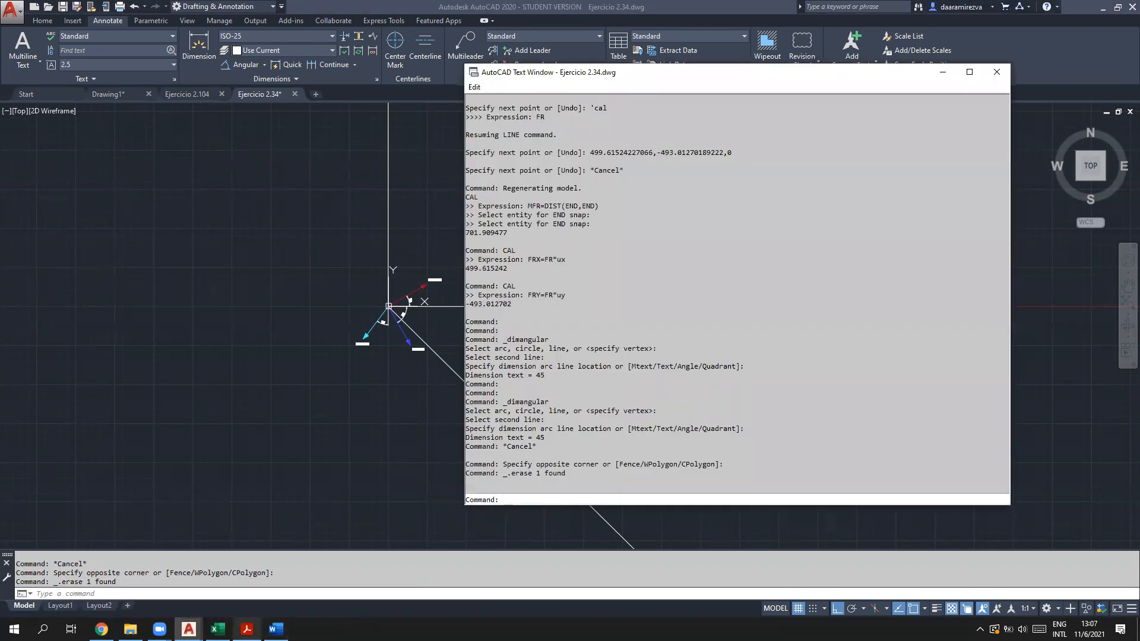
{"action": "left_click", "coordinate": [247, 629]}
{"action": "left_click_drag", "start_coordinate": [177, 185], "coordinate": [392, 181]}
{"action": "left_click", "coordinate": [516, 200]}
{"action": "left_click_drag", "start_coordinate": [522, 185], "coordinate": [540, 189]}
{"action": "left_click_drag", "start_coordinate": [831, 186], "coordinate": [850, 191]}
{"action": "left_click", "coordinate": [851, 190]}
{"action": "left_click_drag", "start_coordinate": [228, 185], "coordinate": [173, 183]}
{"action": "left_click", "coordinate": [254, 224]}
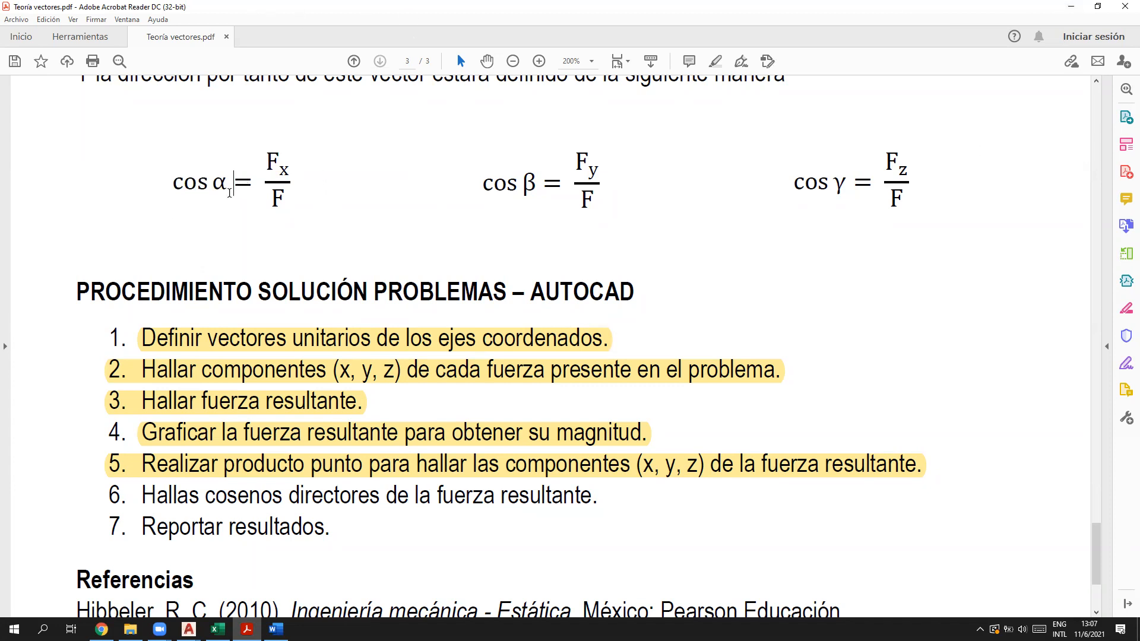
{"action": "left_click", "coordinate": [234, 183]}
{"action": "left_click_drag", "start_coordinate": [291, 174], "coordinate": [271, 198]}
{"action": "left_click", "coordinate": [1066, 7]}
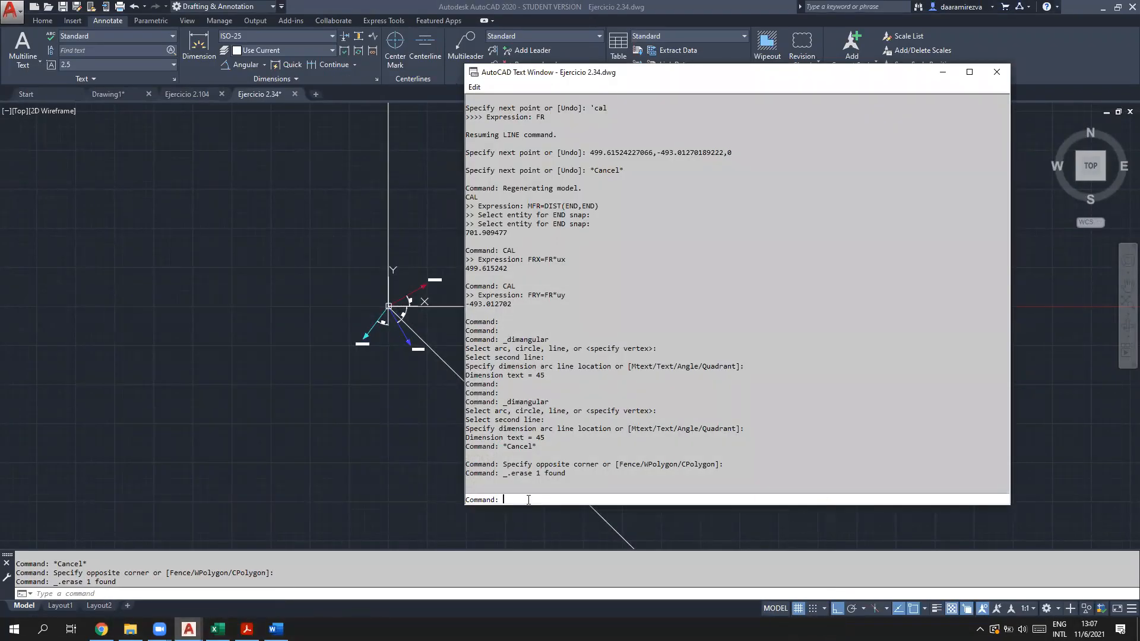
Step: Compute ALFA=ACOS(FRX/MFR) with CAL, giving 44.6188984
{"action": "type", "text": "cal"}
{"action": "key", "text": "Return"}
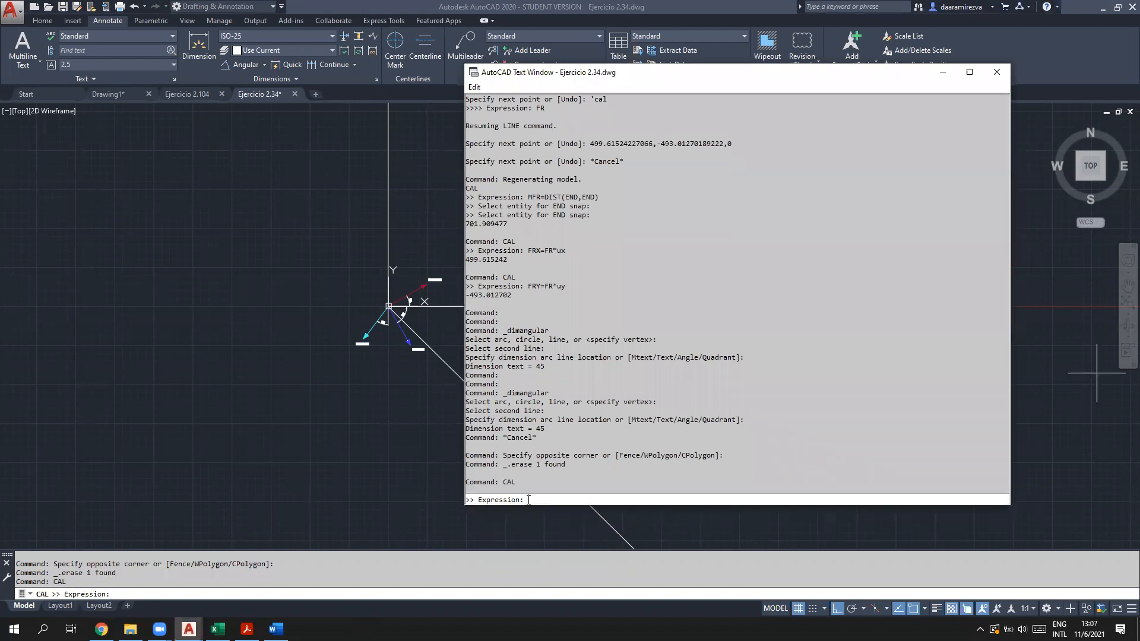
{"action": "type", "text": "ALFA"}
{"action": "type", "text": "=ARCCOS"}
{"action": "key", "text": "BackSpace"}
{"action": "key", "text": "BackSpace"}
{"action": "key", "text": "BackSpace"}
{"action": "key", "text": "BackSpace"}
{"action": "type", "text": "CO"}
{"action": "type", "text": "()"}
{"action": "type", "text": "FRX"}
{"action": "type", "text": "/FR"}
{"action": "mouse_move", "coordinate": [582, 500]}
{"action": "left_mouse_down"}
{"action": "mouse_move", "coordinate": [568, 502]}
{"action": "mouse_move", "coordinate": [589, 501]}
{"action": "left_mouse_up"}
{"action": "left_click", "coordinate": [590, 502]}
{"action": "type", "text": "MFR)"}
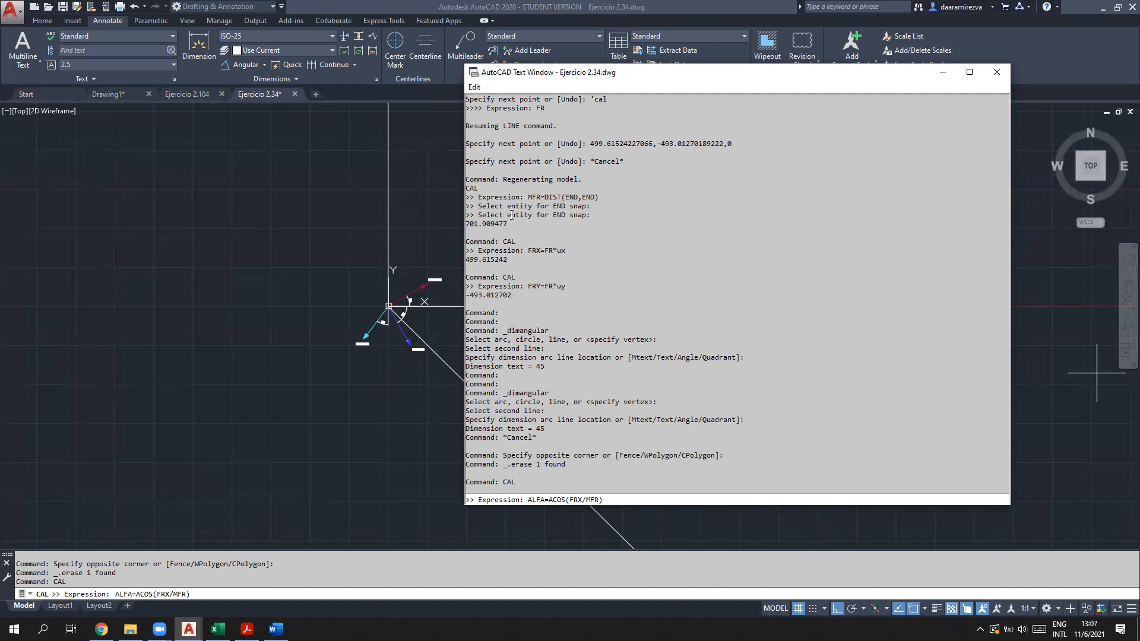
{"action": "left_click_drag", "start_coordinate": [599, 197], "coordinate": [528, 197]}
{"action": "key", "text": "Return"}
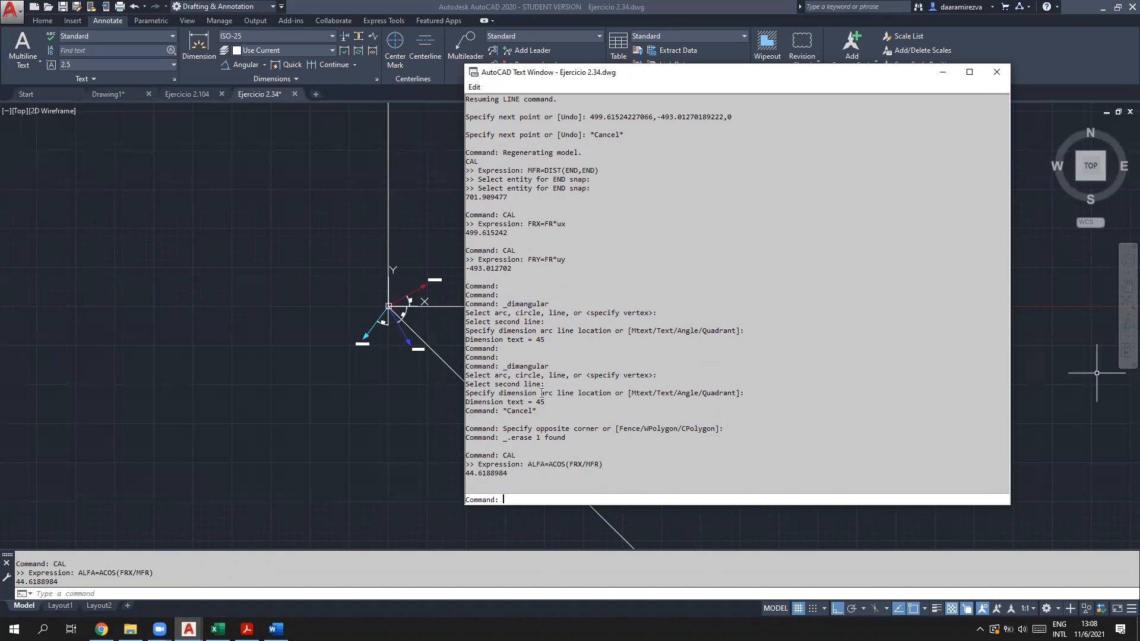
Step: Close the text window and pan to the 45° arc dimension
{"action": "key", "text": "F2"}
{"action": "scroll", "coordinate": [447, 268], "scroll_direction": "up", "scroll_amount": 5}
{"action": "middle_click_drag", "start_coordinate": [447, 268], "coordinate": [466, 339]}
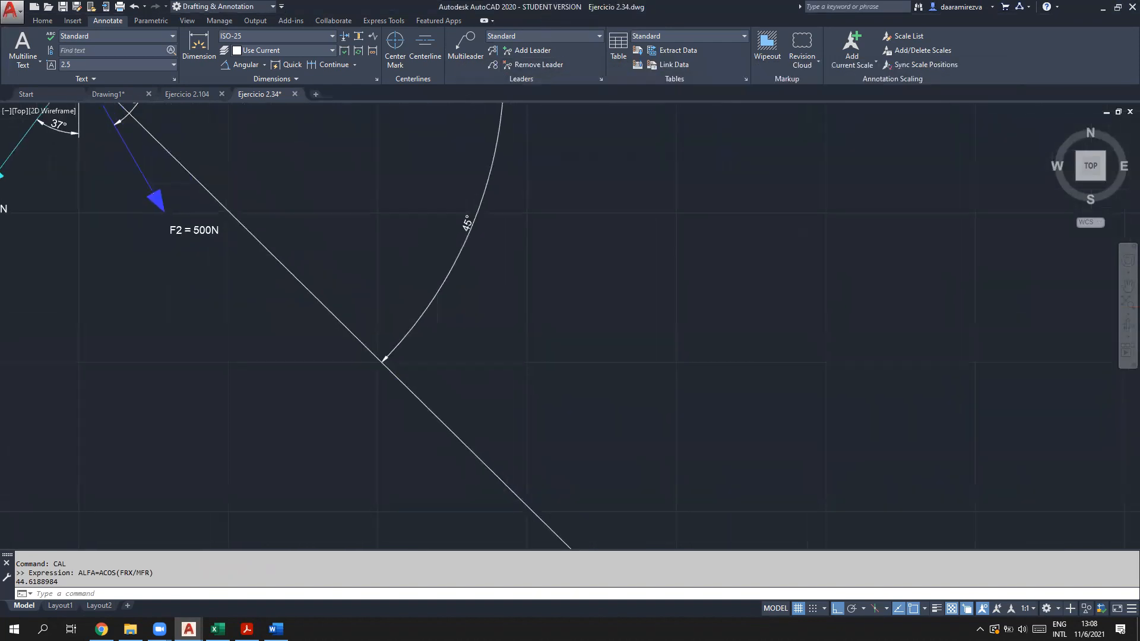
Step: Set the angular dimension's angle precision to 0.00 so it reads 44.62°, then restore the text window
{"action": "left_click", "coordinate": [468, 224]}
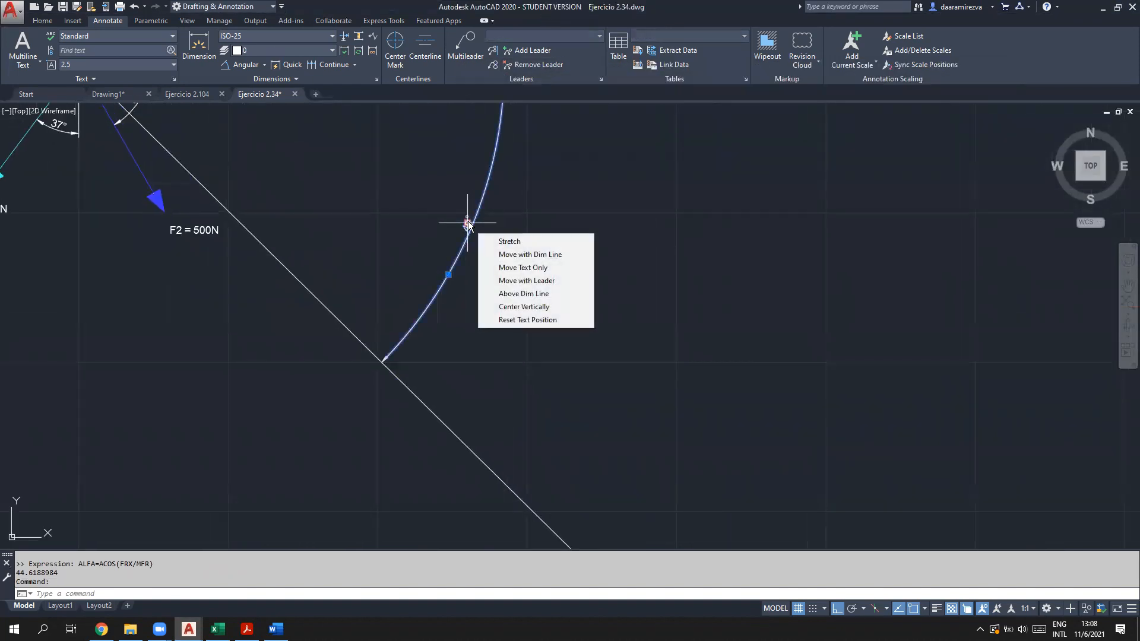
{"action": "left_click", "coordinate": [468, 224]}
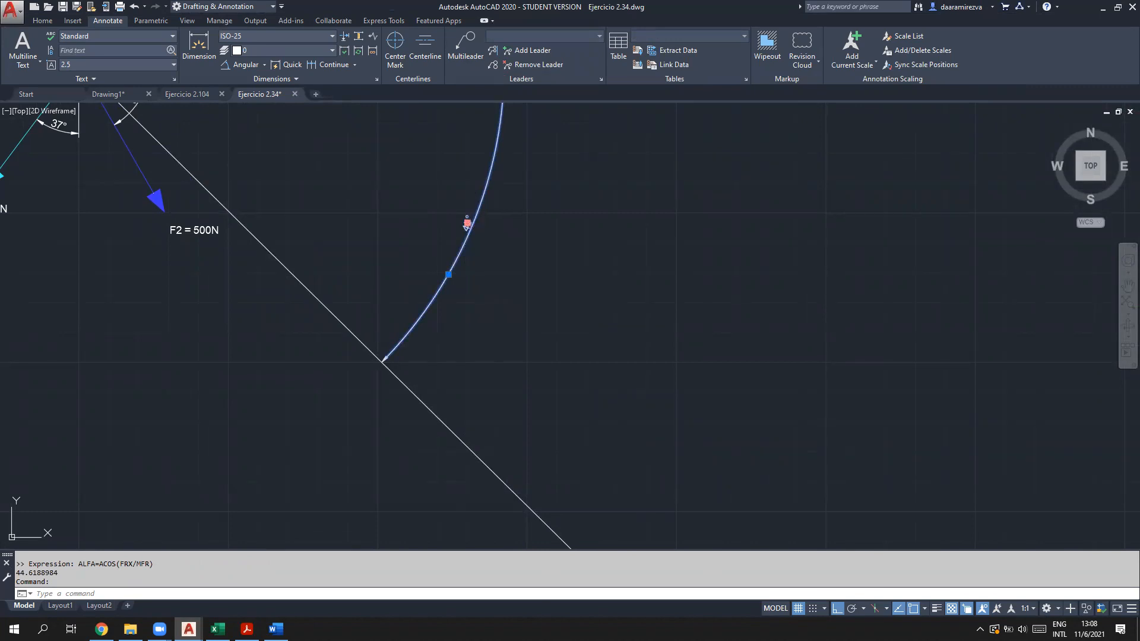
{"action": "right_click", "coordinate": [467, 224]}
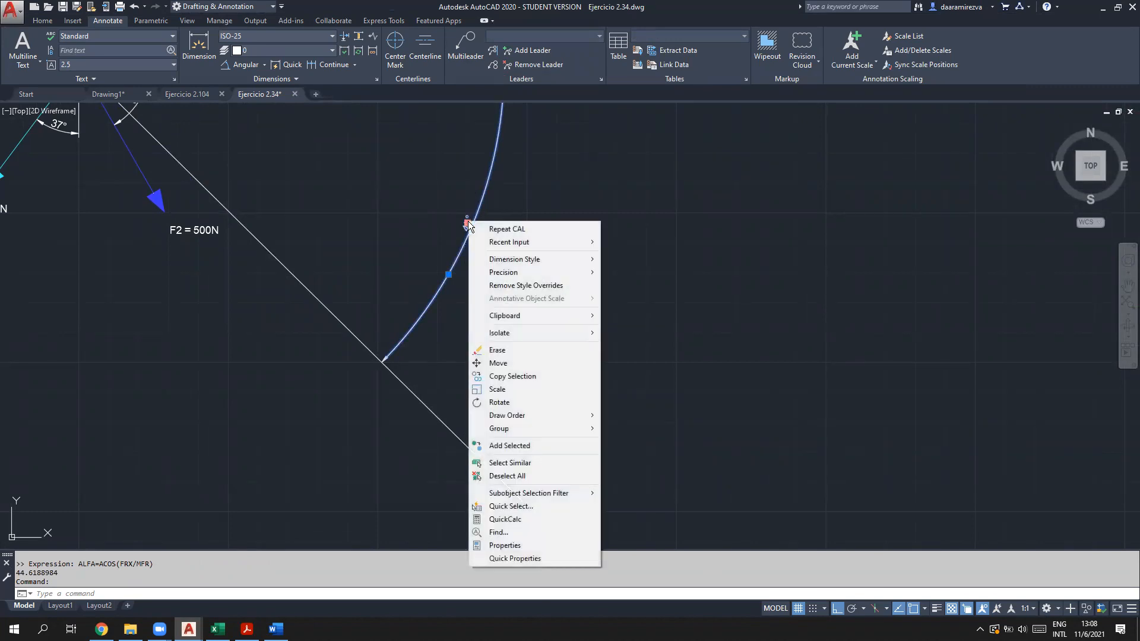
{"action": "left_click", "coordinate": [535, 545]}
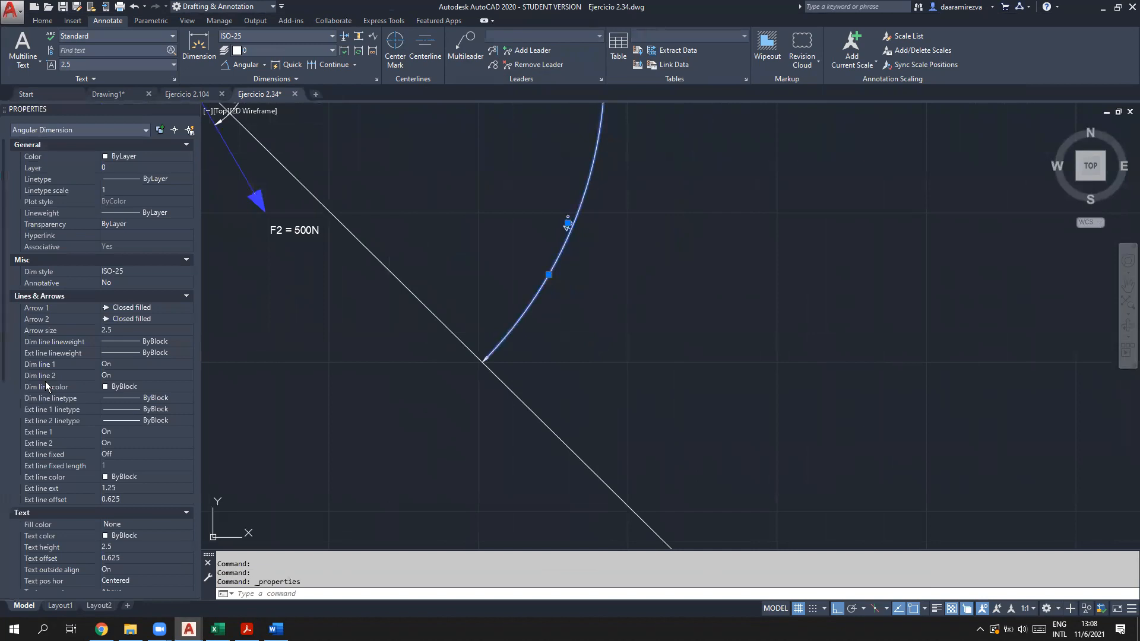
{"action": "scroll", "coordinate": [53, 447], "scroll_direction": "down", "scroll_amount": 10}
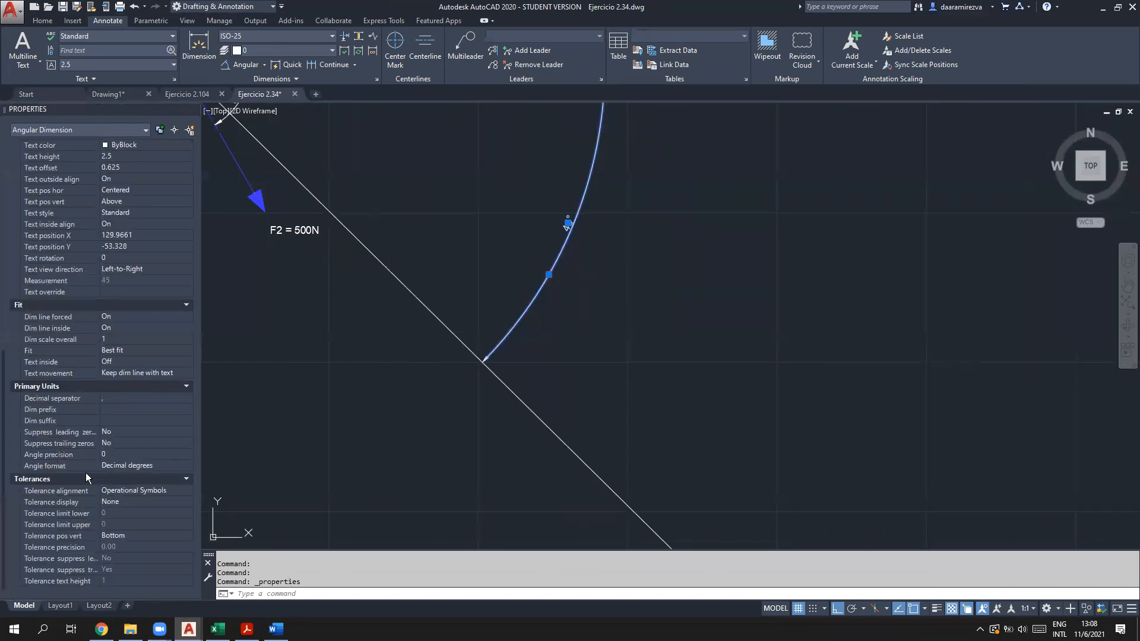
{"action": "left_click", "coordinate": [131, 455]}
{"action": "left_click", "coordinate": [132, 456]}
{"action": "left_click", "coordinate": [128, 486]}
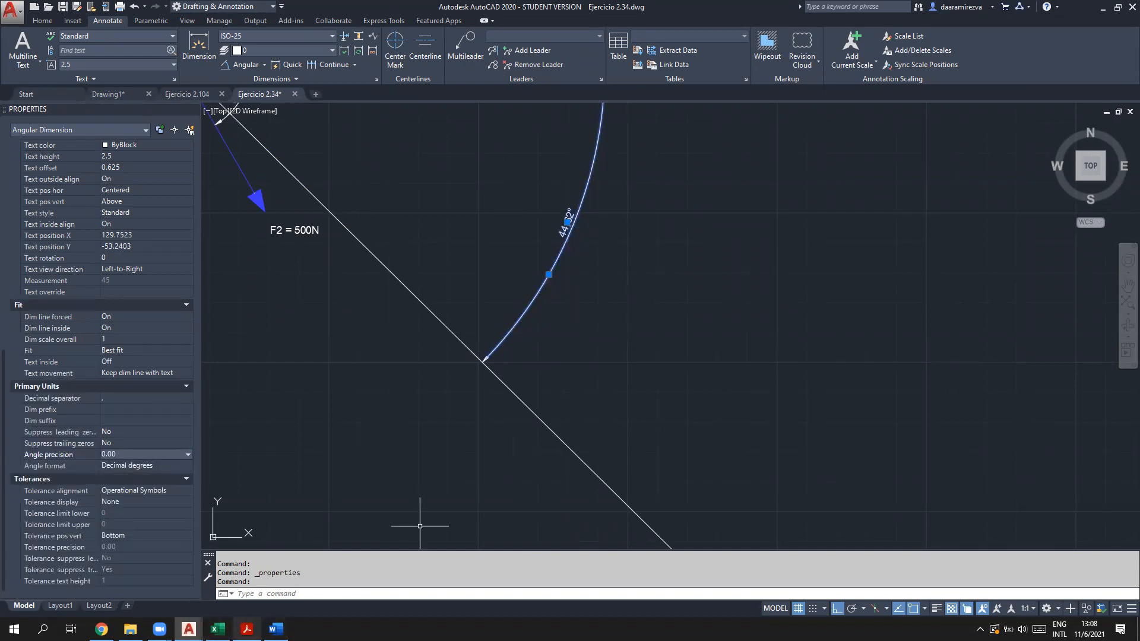
{"action": "mouse_move", "coordinate": [189, 629]}
{"action": "left_click", "coordinate": [215, 578]}
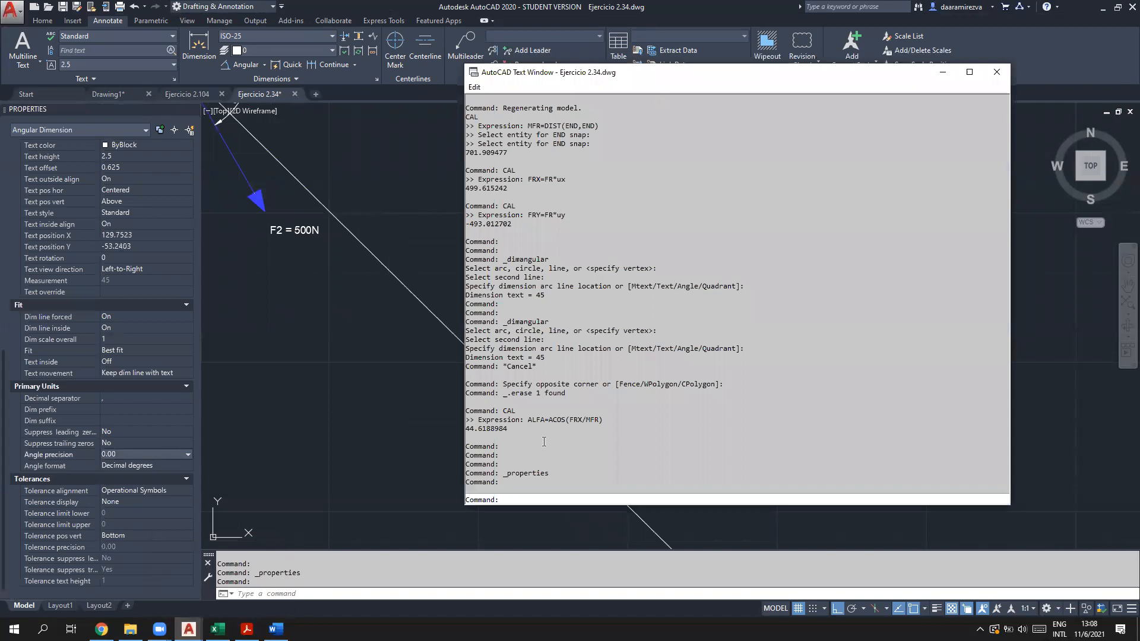
Step: Use CAL to evaluate BETA=ACOS(FRY/MFR), giving 134.618898
{"action": "left_click_drag", "start_coordinate": [507, 430], "coordinate": [486, 430]}
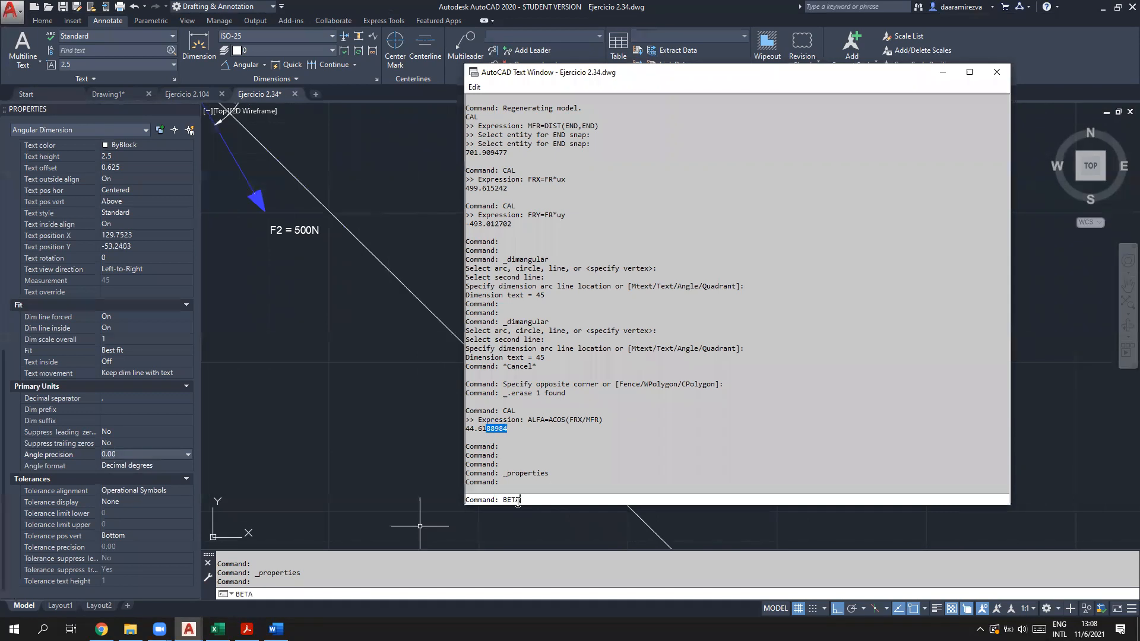
{"action": "type", "text": "B"}
{"action": "key", "text": "BackSpace"}
{"action": "type", "text": "CAL"}
{"action": "key", "text": "Return"}
{"action": "type", "text": "BETA"}
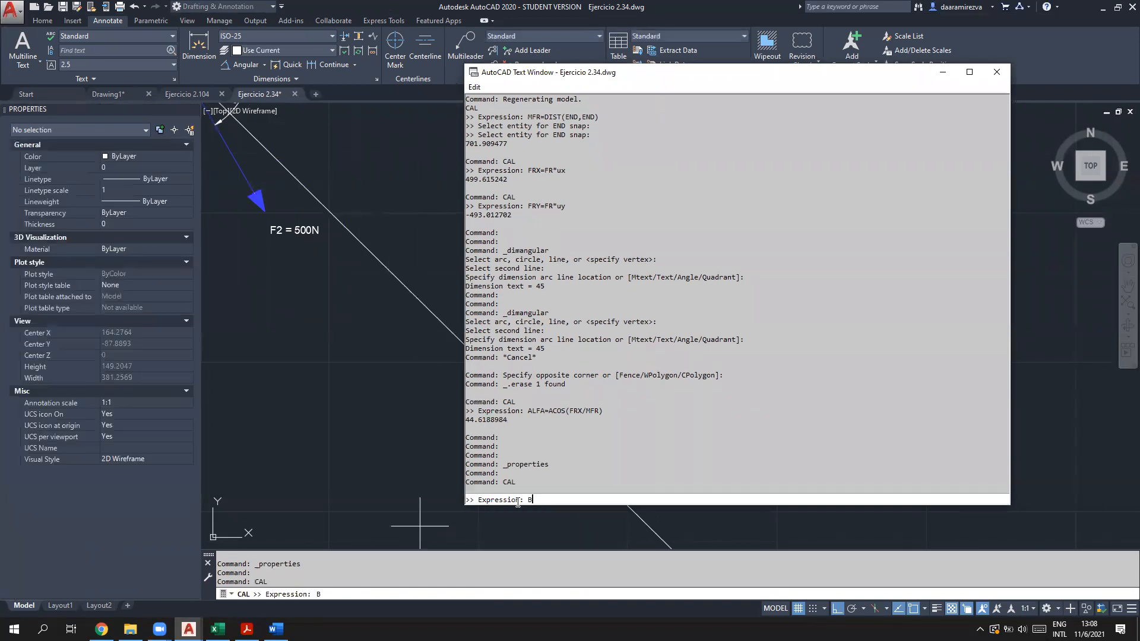
{"action": "type", "text": "=ACOS(FRY/MFR"}
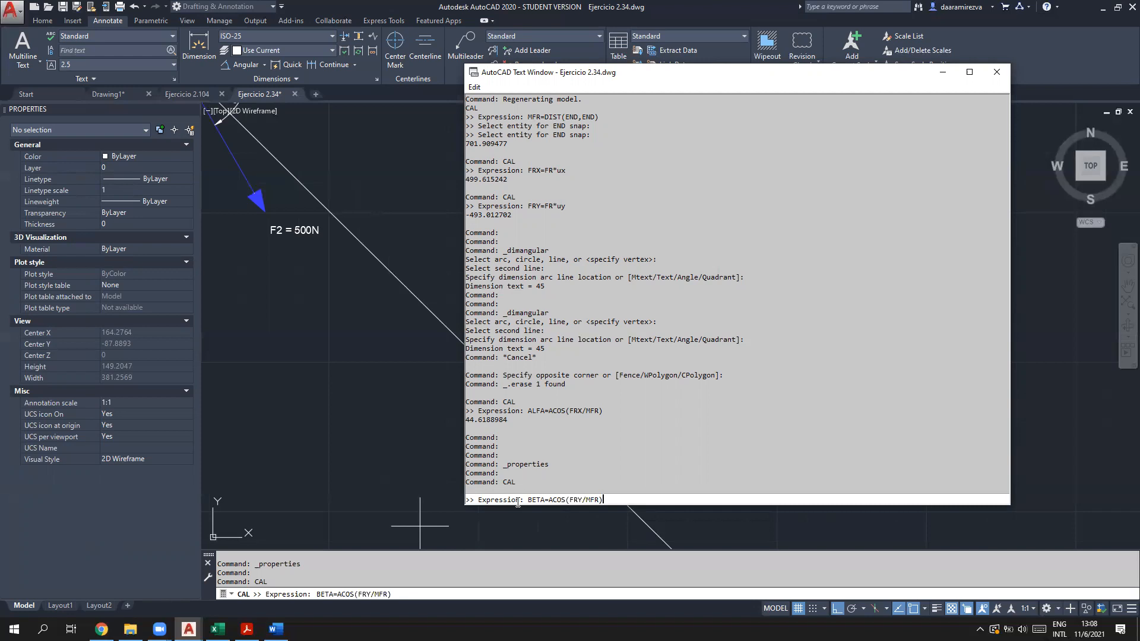
{"action": "key", "text": "Return"}
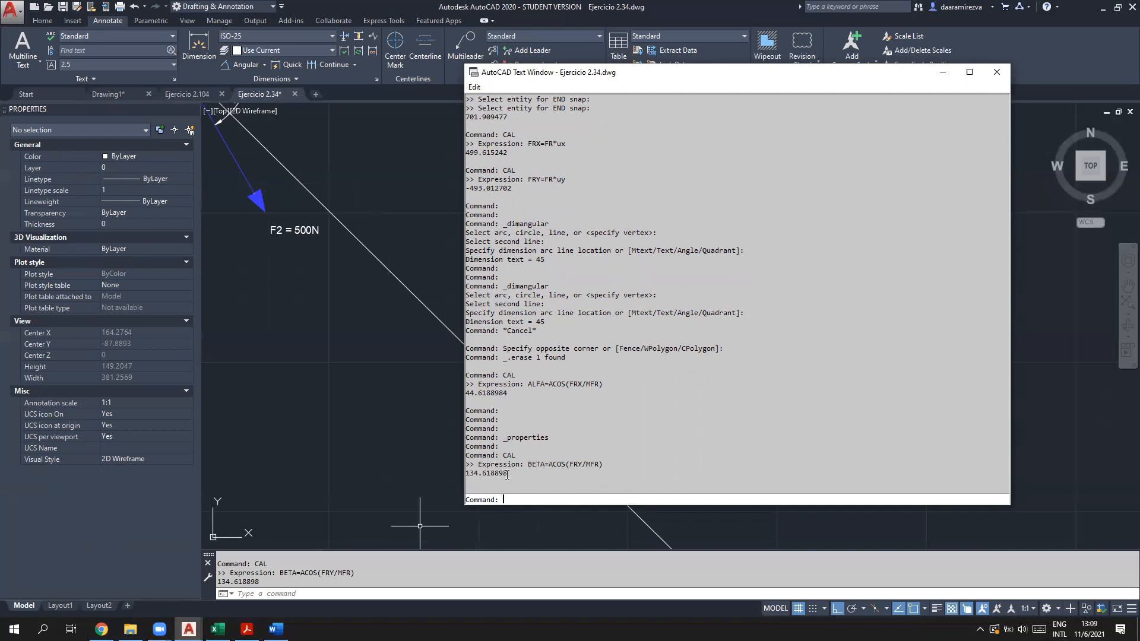
Step: Pan the drawing to show the whole force diagram, then switch to the theory PDF
{"action": "left_click", "coordinate": [599, 7]}
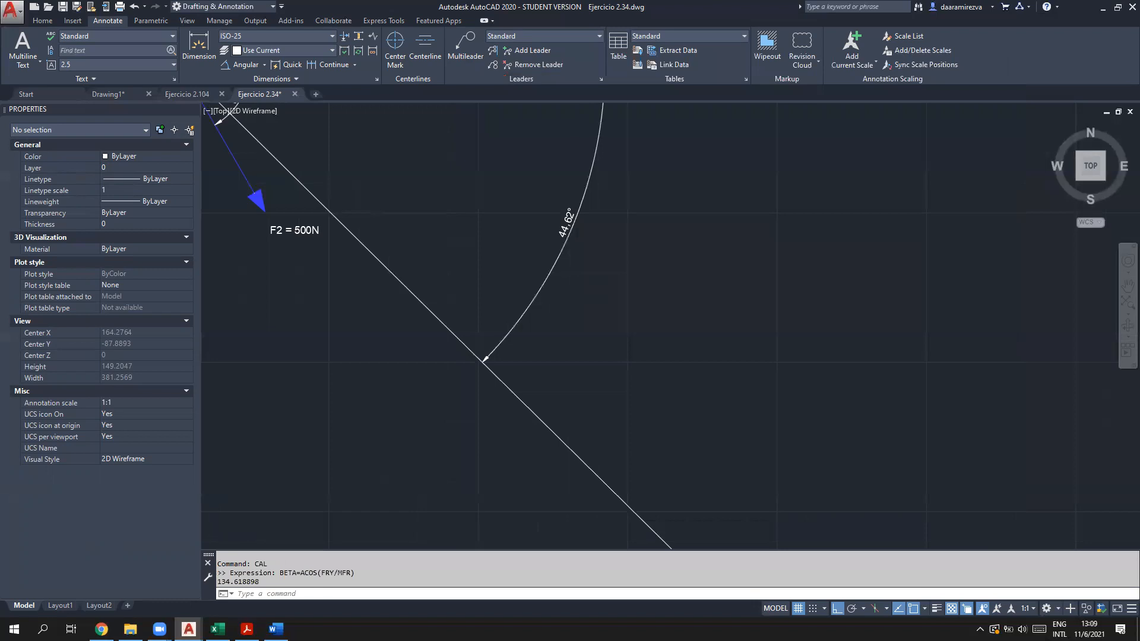
{"action": "scroll", "coordinate": [571, 299], "scroll_direction": "down", "scroll_amount": 5}
{"action": "middle_click_drag", "start_coordinate": [579, 281], "coordinate": [528, 297]}
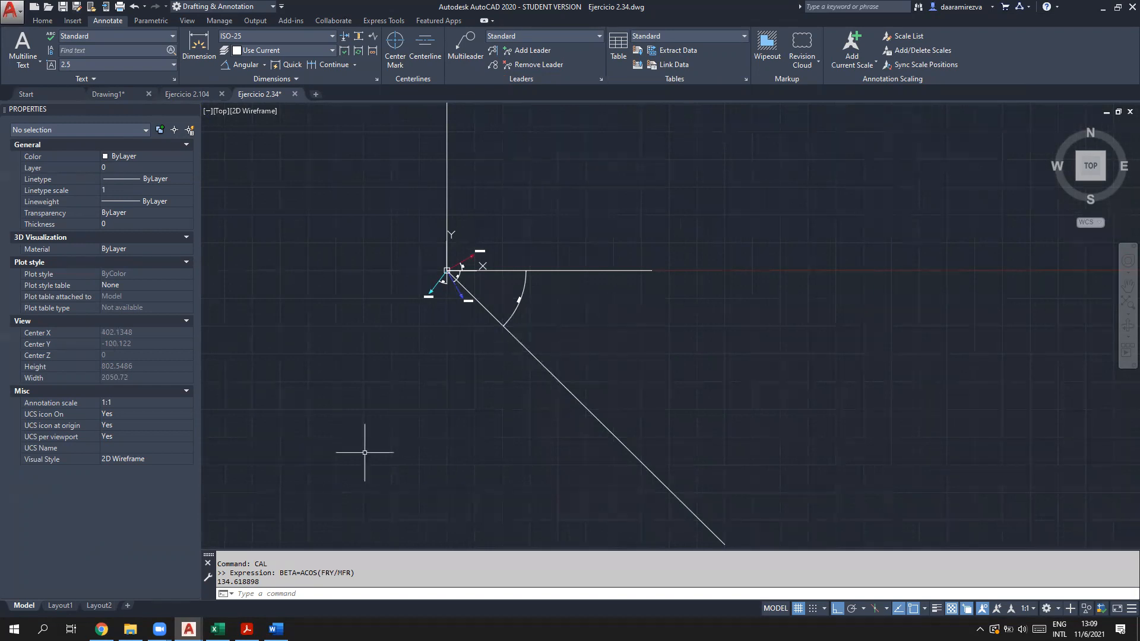
{"action": "left_click", "coordinate": [247, 629]}
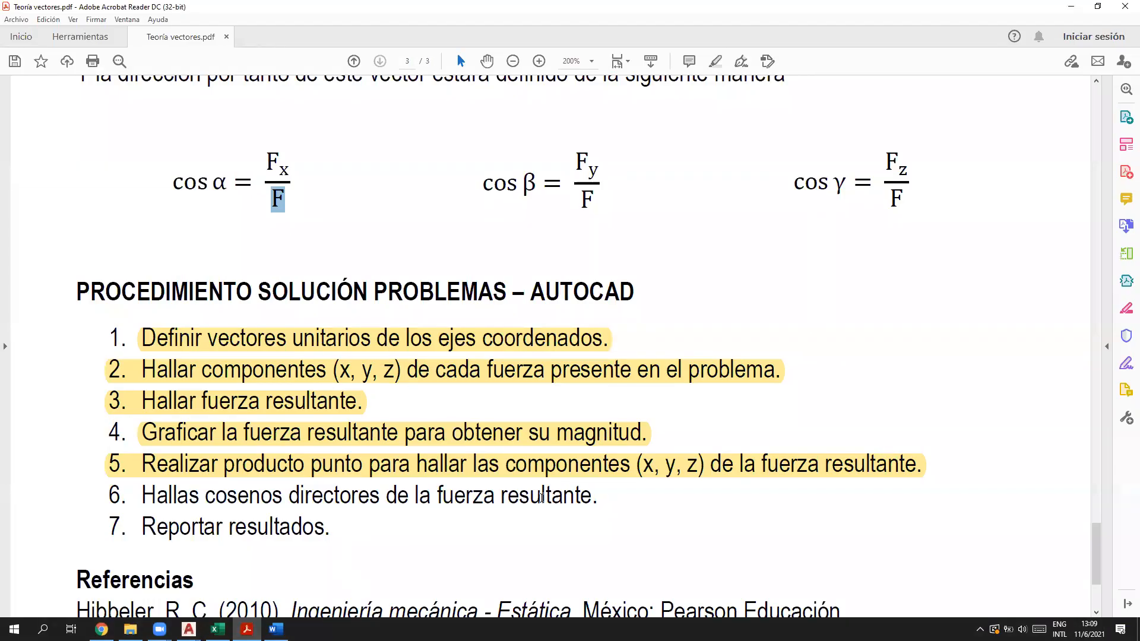
Step: Highlight procedure steps 6 and 7 in yellow and sketch a green box below the cos γ formula
{"action": "left_click_drag", "start_coordinate": [601, 499], "coordinate": [102, 503]}
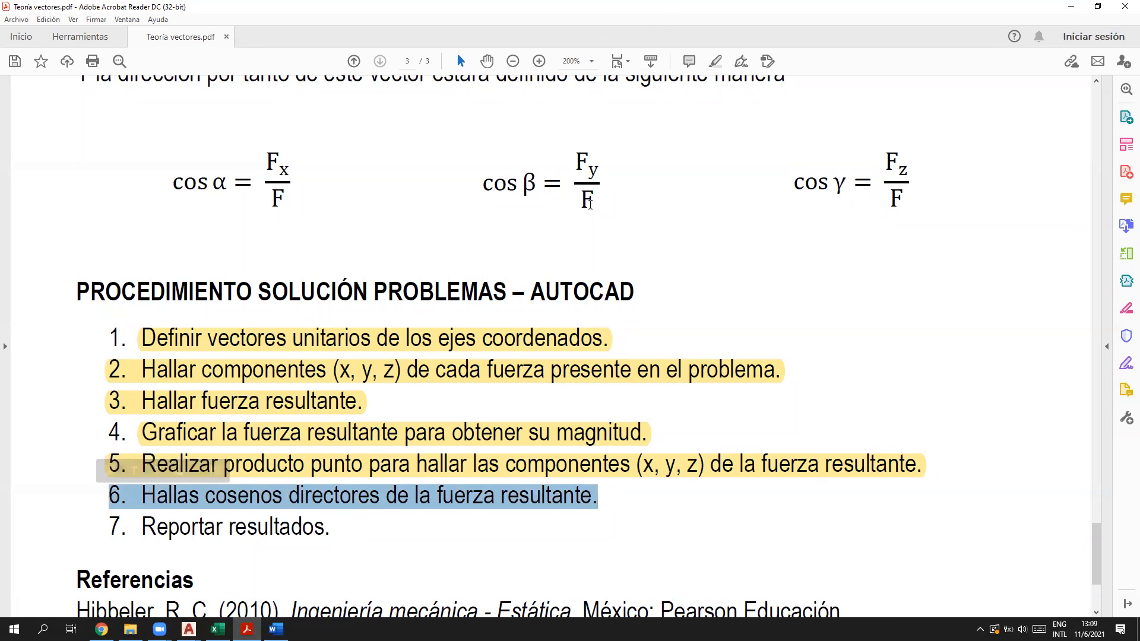
{"action": "left_click", "coordinate": [716, 62]}
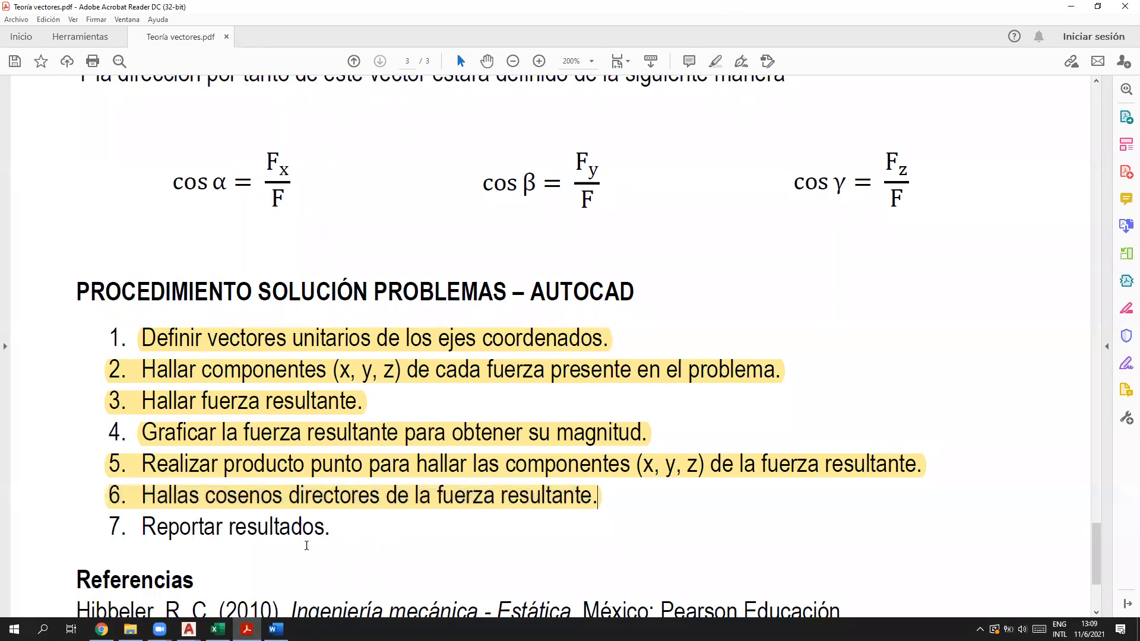
{"action": "left_click_drag", "start_coordinate": [331, 527], "coordinate": [107, 529]}
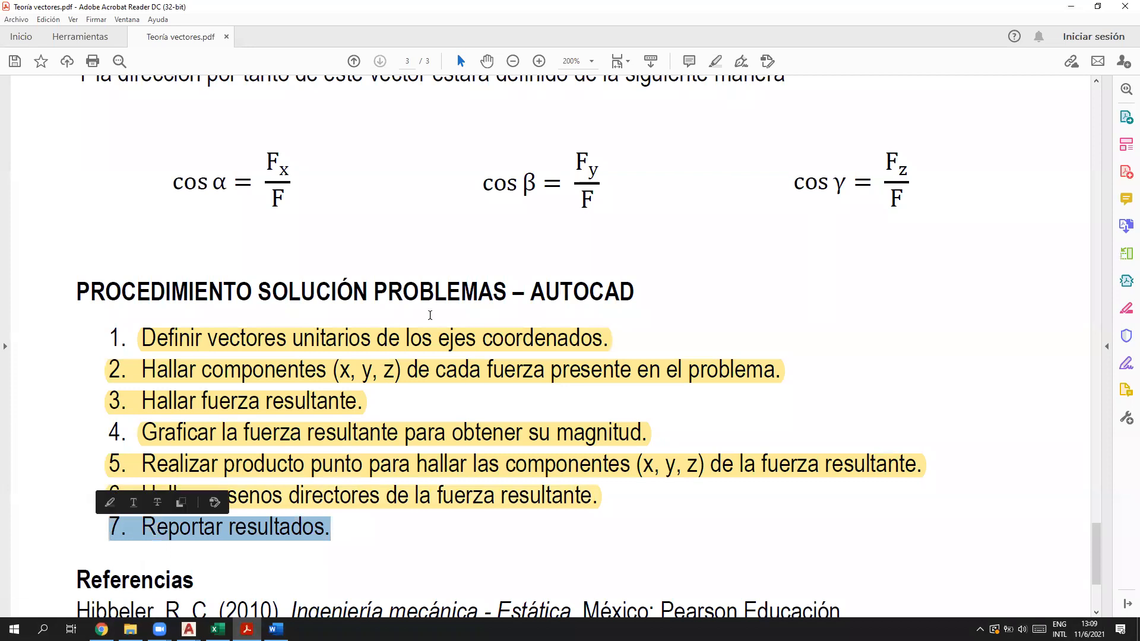
{"action": "left_click", "coordinate": [716, 62]}
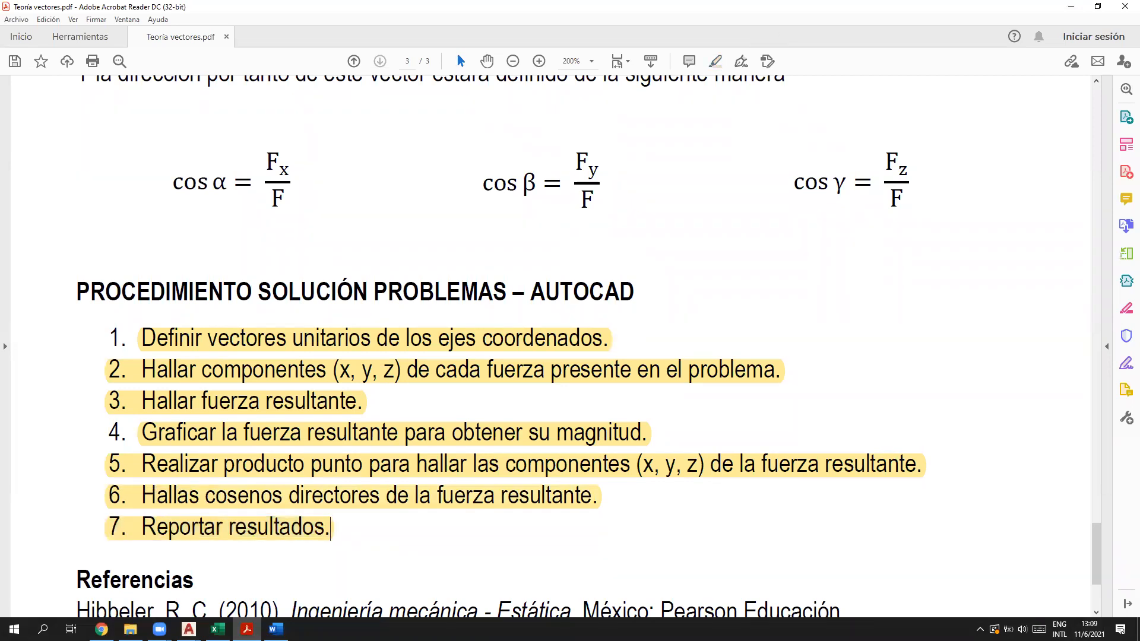
{"action": "left_click_drag", "start_coordinate": [824, 239], "coordinate": [1054, 392]}
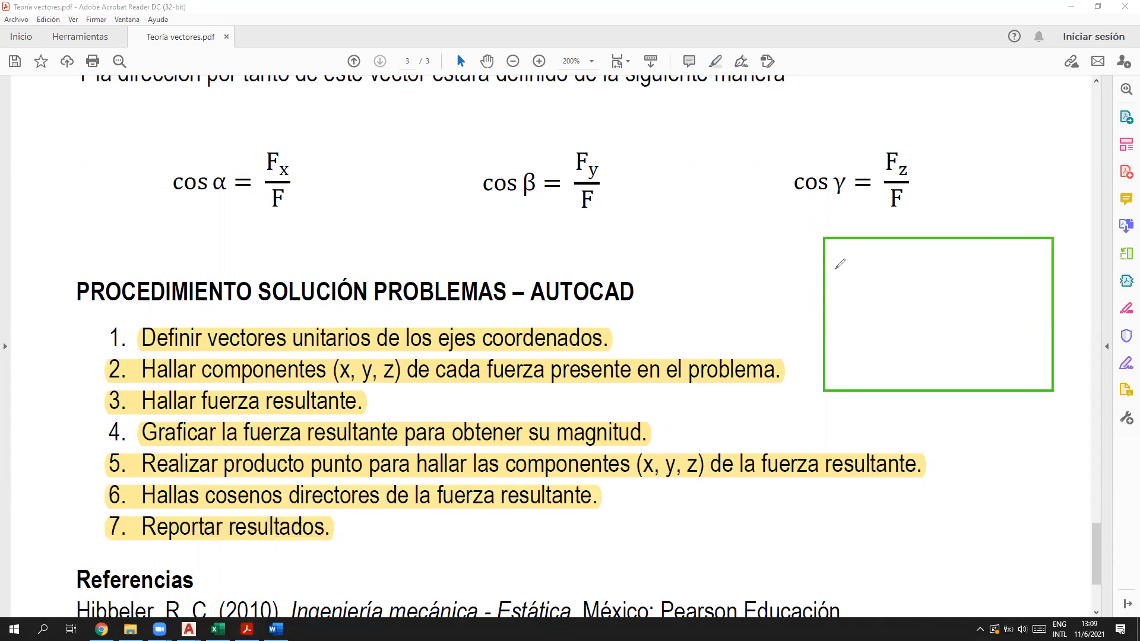
{"action": "mouse_move", "coordinate": [826, 275]}
{"action": "left_mouse_down"}
{"action": "mouse_move", "coordinate": [880, 275]}
{"action": "mouse_move", "coordinate": [881, 237]}
{"action": "left_mouse_up"}
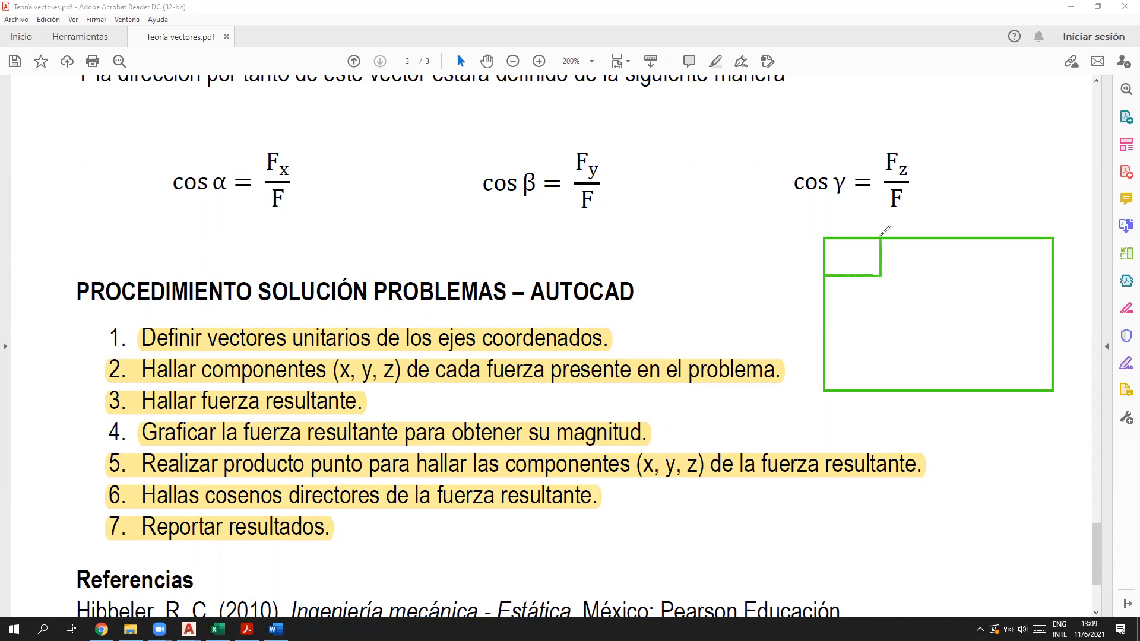